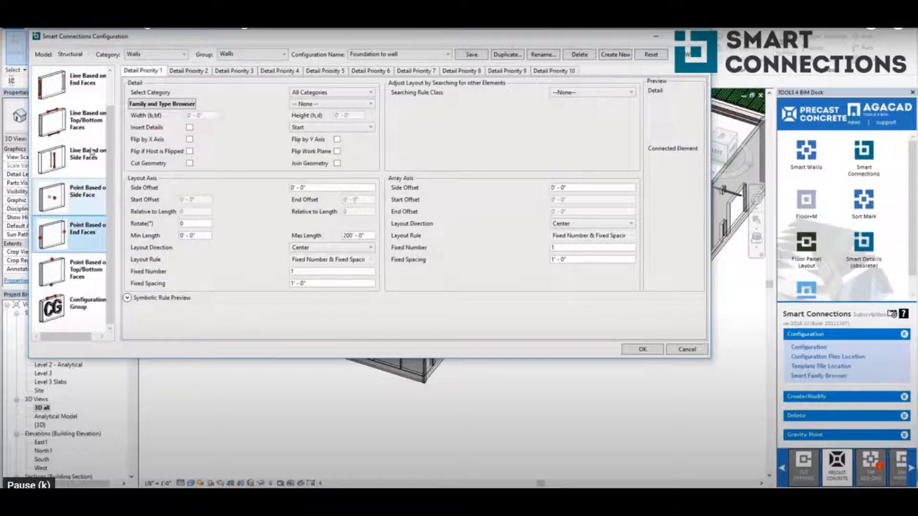
# Try moving Line Based on Side Faces below Point Based on Side Face and restore the original order of placement types.
pyautogui.click(93, 153)
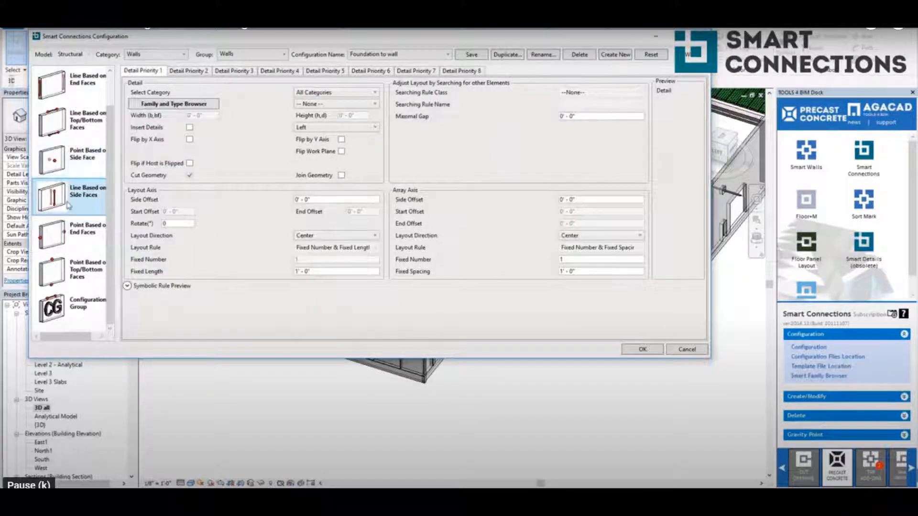
pyautogui.click(79, 170)
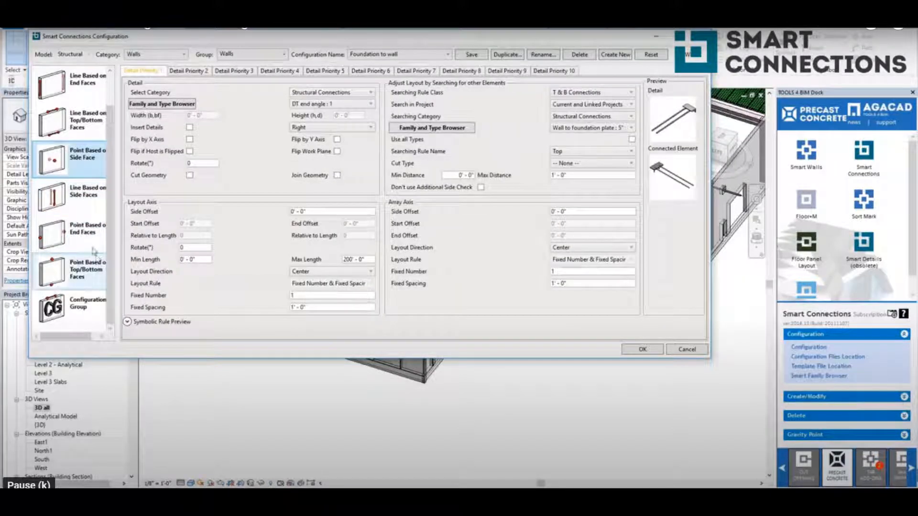
pyautogui.moveTo(80, 161); pyautogui.dragTo(76, 218)
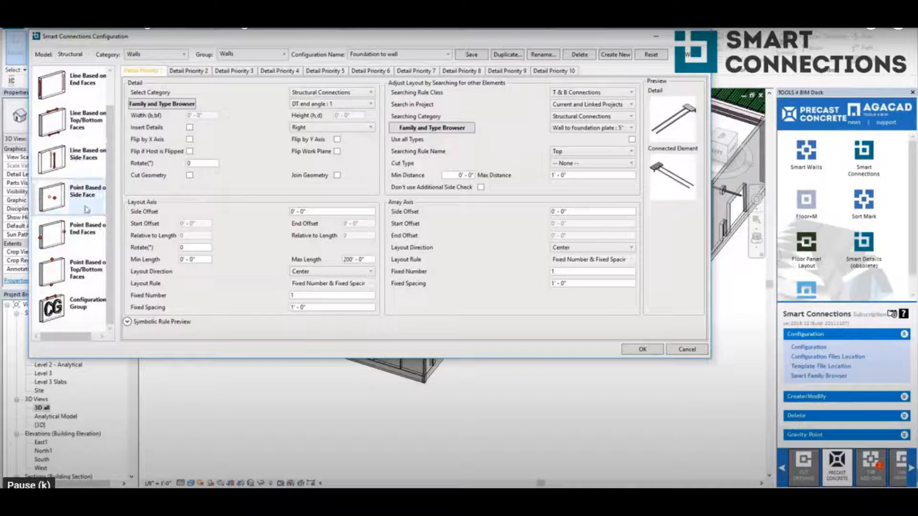
pyautogui.click(86, 209)
# Set the Point Based on Side Face detail to DT to DT flange_horizontal and its layout direction to By Gravity Point.
pyautogui.click(313, 105)
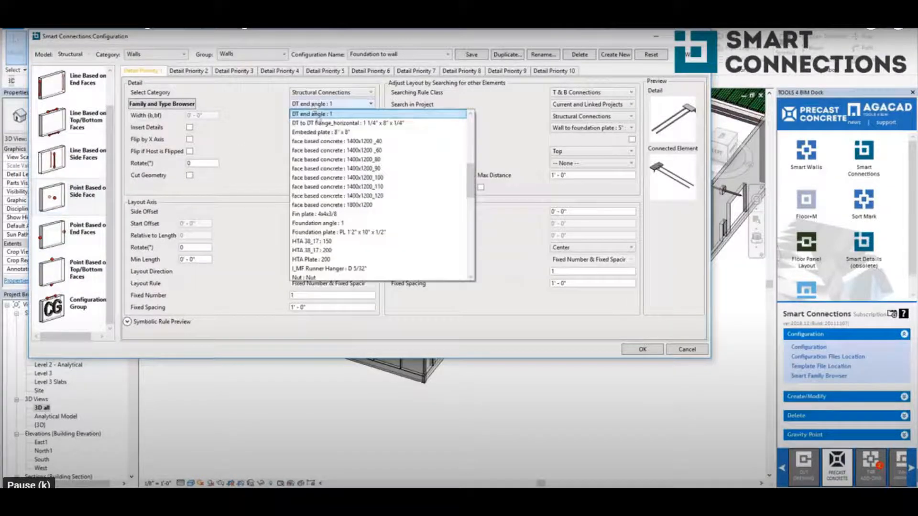
pyautogui.click(320, 121)
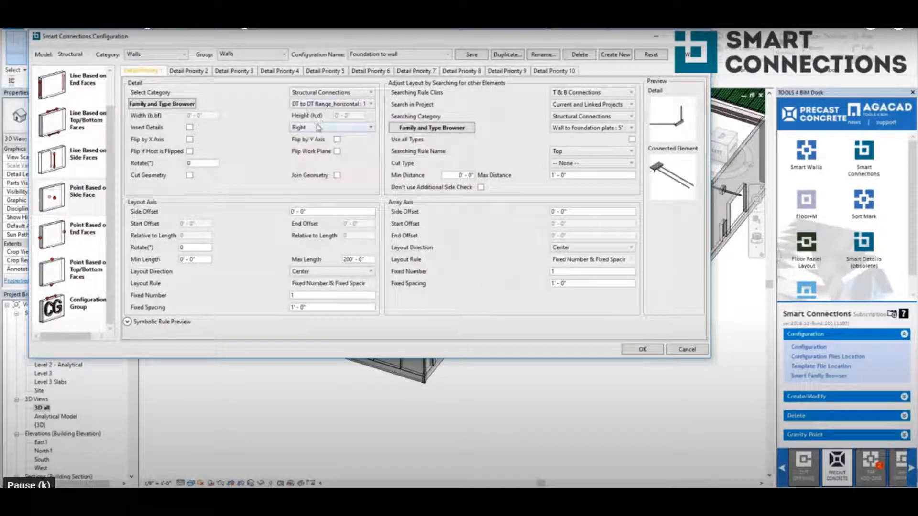
pyautogui.click(325, 271)
pyautogui.click(310, 284)
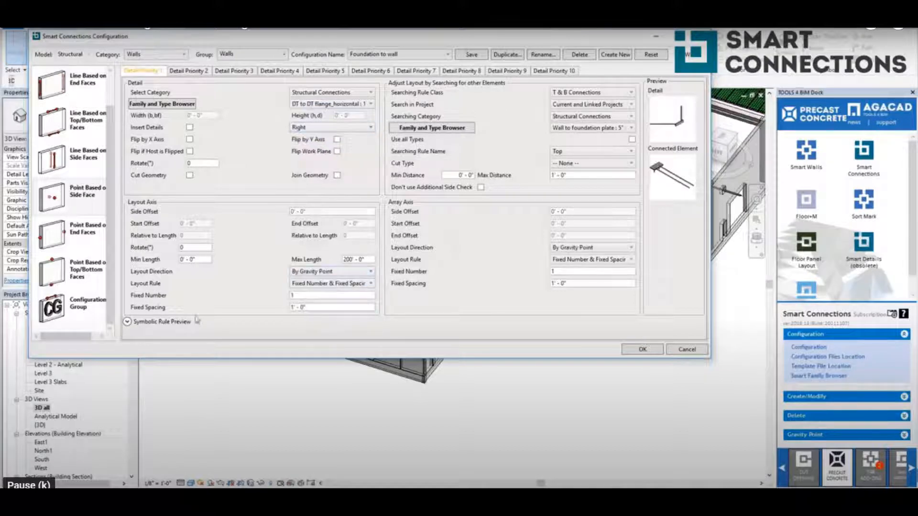
# Expand the symbolic rule preview in an enlarged configuration dialog and set the layout axis direction to End.
pyautogui.click(127, 322)
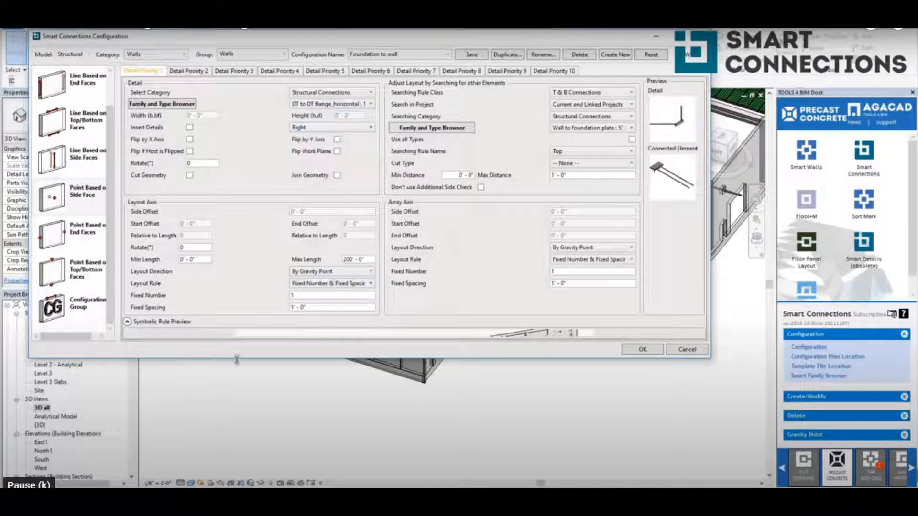
pyautogui.moveTo(236, 357); pyautogui.dragTo(238, 461)
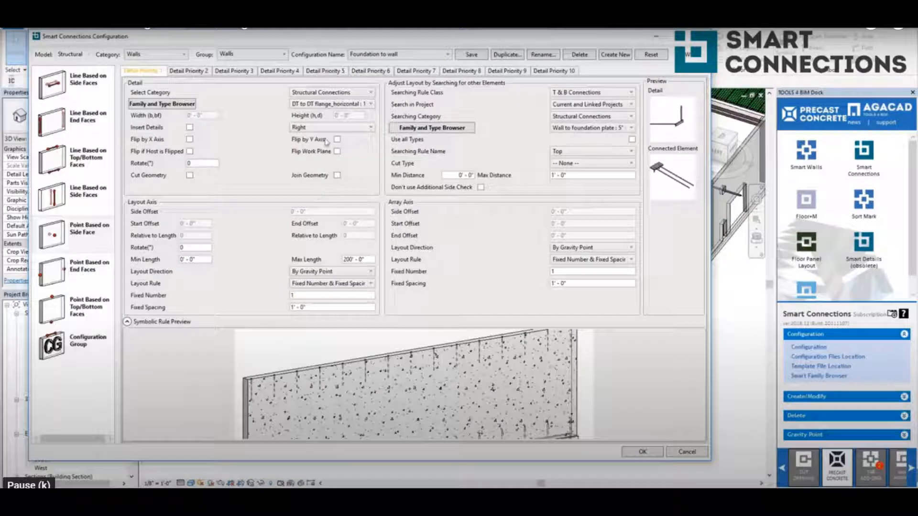
pyautogui.click(345, 272)
pyautogui.click(337, 297)
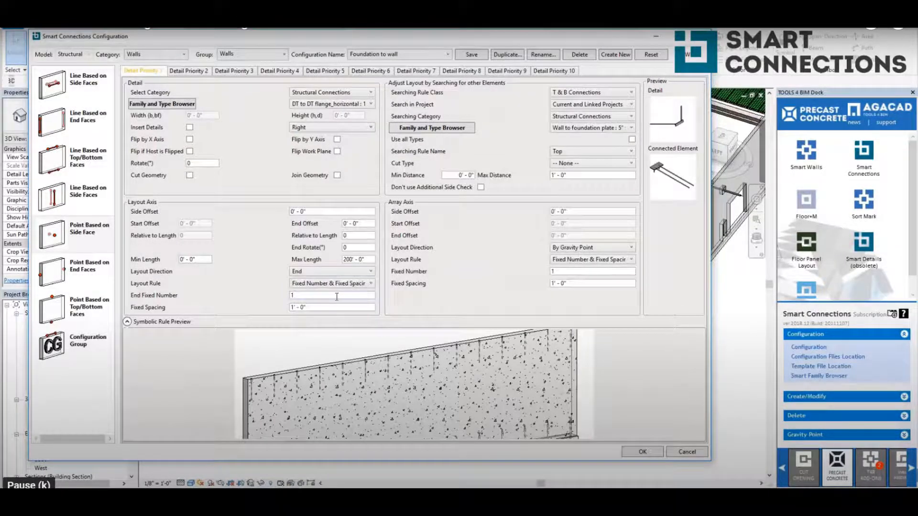
# Set the searching rule class to None and look through the layout direction options.
pyautogui.click(616, 92)
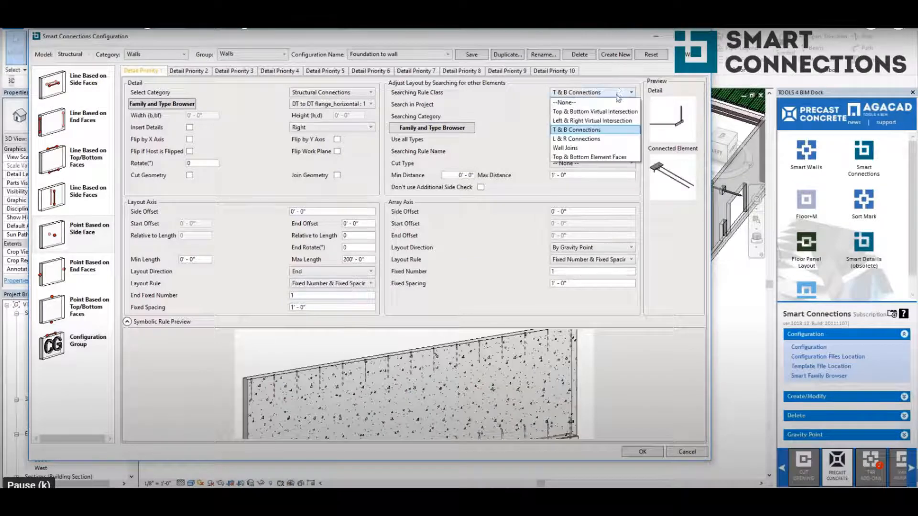
pyautogui.click(616, 102)
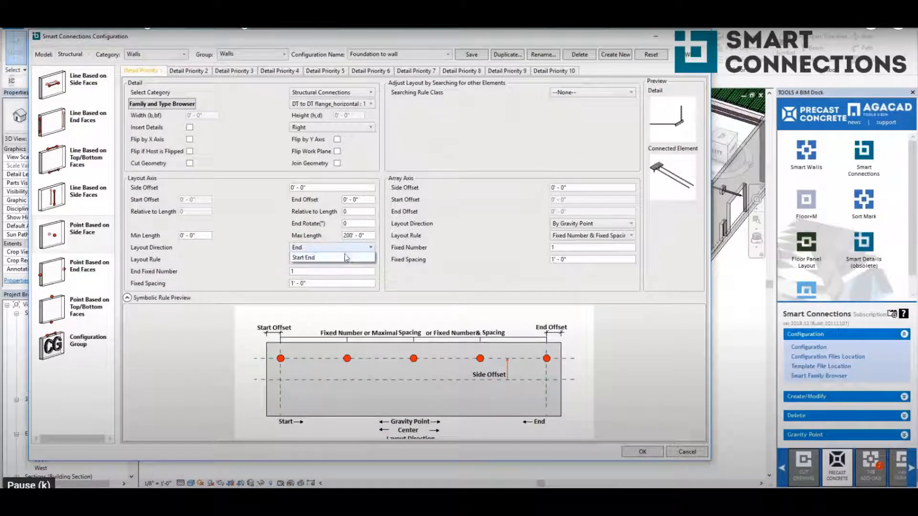
pyautogui.click(335, 248)
pyautogui.click(262, 284)
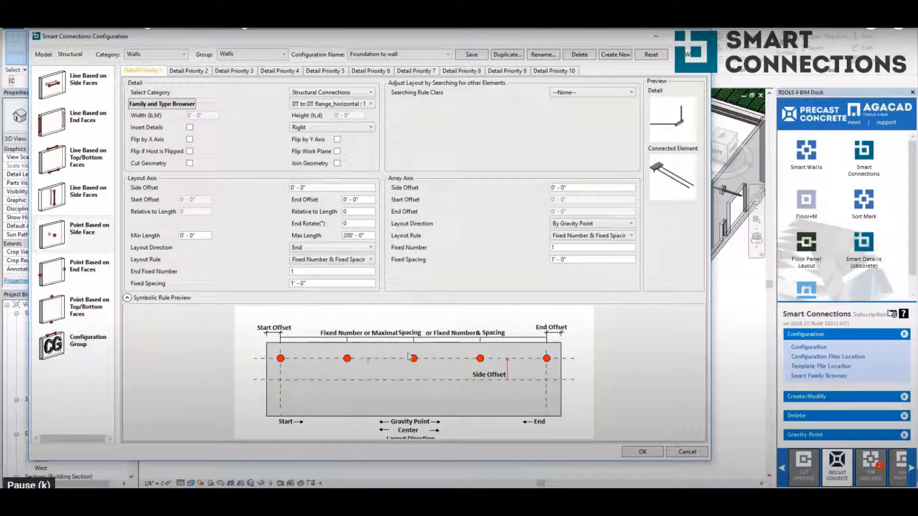
# Set the searching rule class to Top & Bottom Virtual Intersection and look through the other rule classes.
pyautogui.click(592, 93)
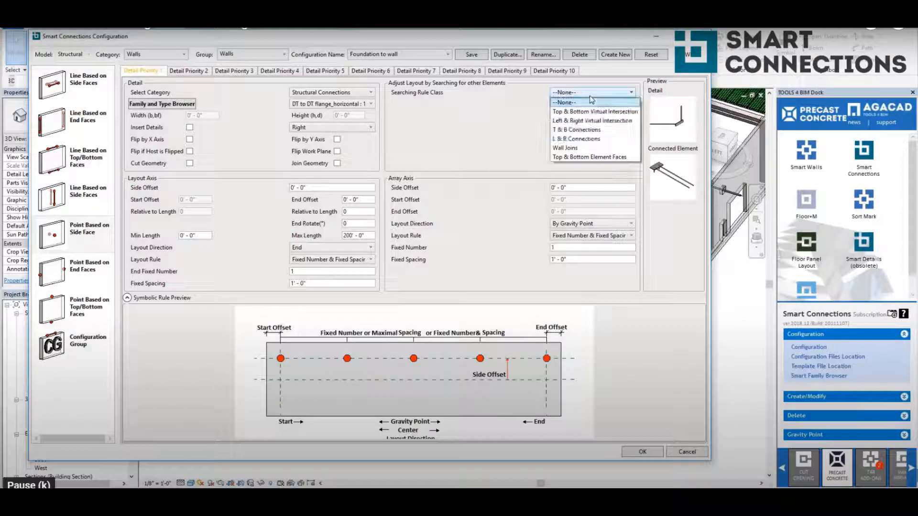
pyautogui.click(591, 112)
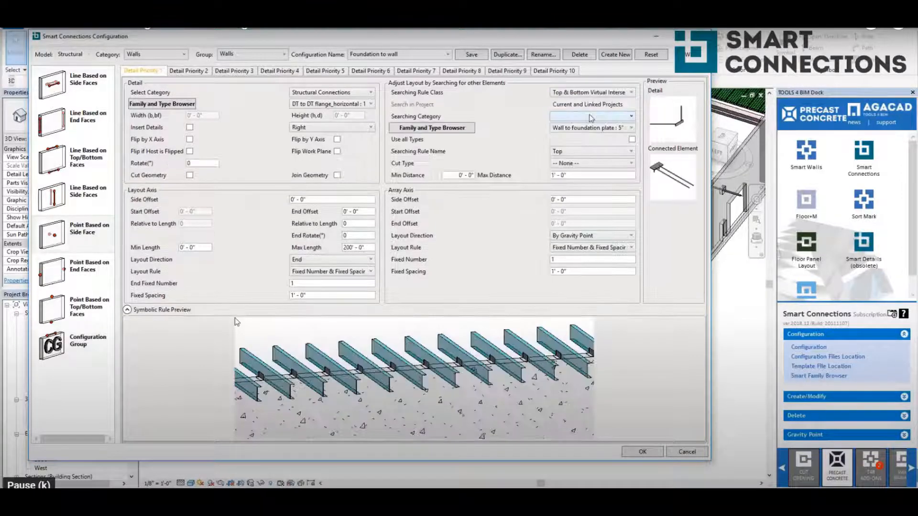
pyautogui.click(591, 93)
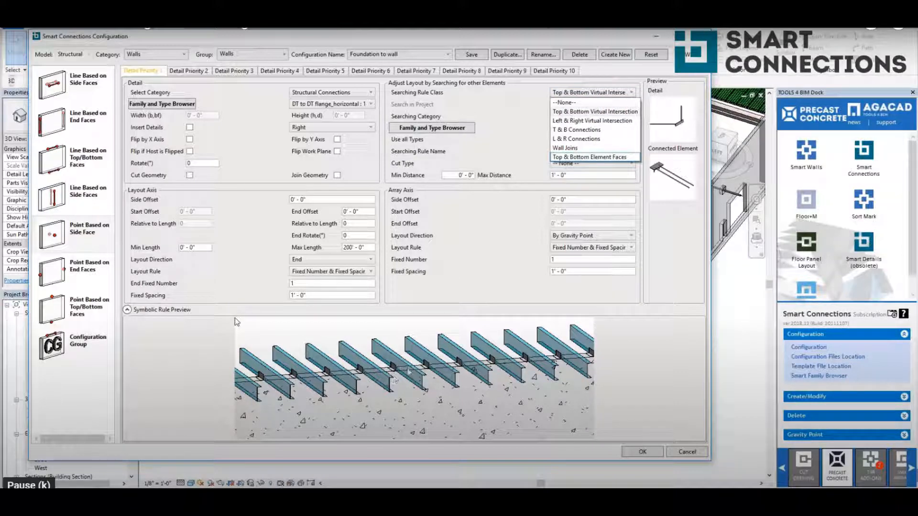
# Review the Configuration Group assignments and close the configuration dialog without saving.
pyautogui.click(96, 342)
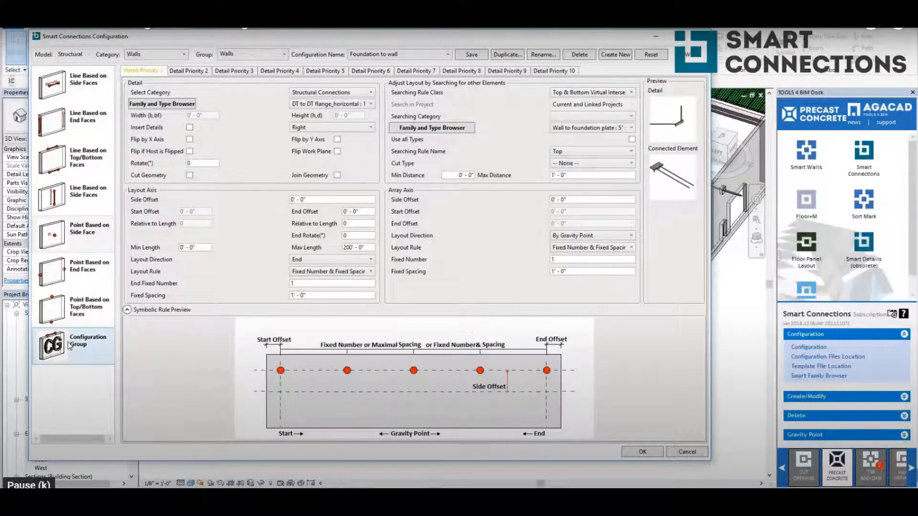
pyautogui.click(84, 348)
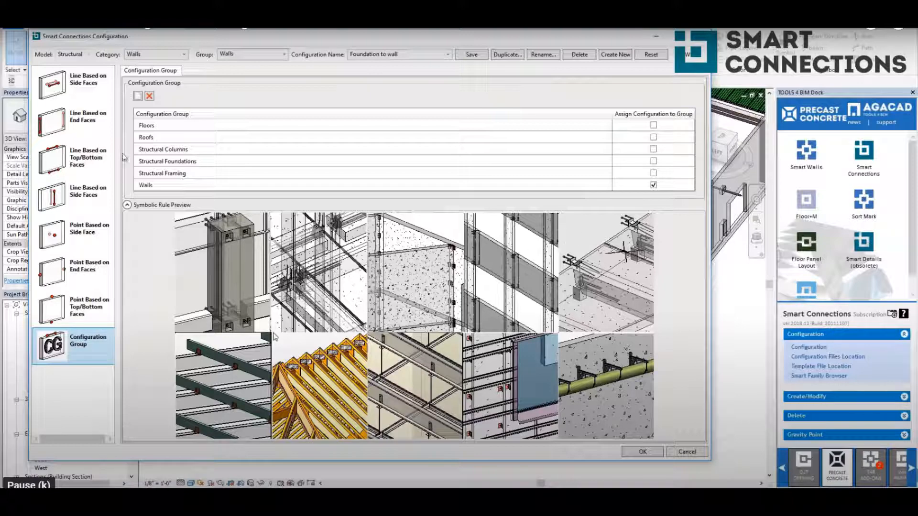
pyautogui.click(697, 37)
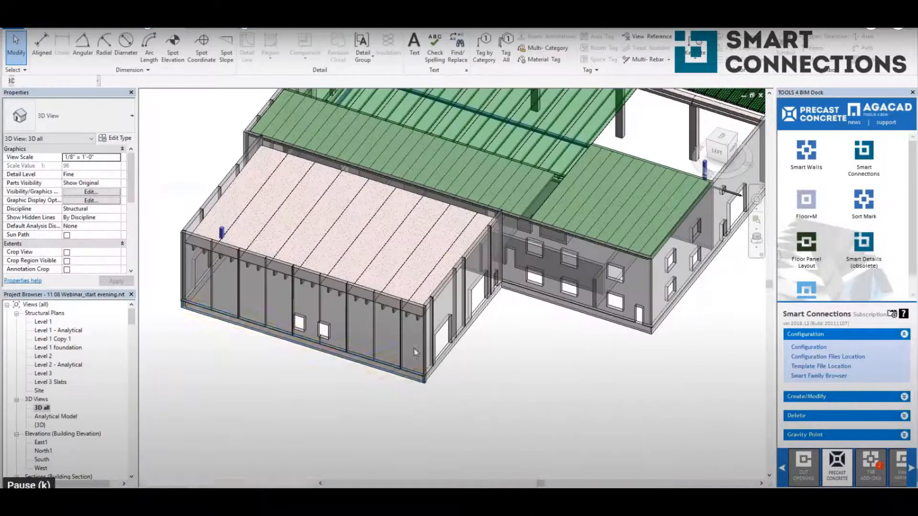
# Select the lower building's roof elements with a crossing window and filter the selection to Structural Framing (Other) only.
pyautogui.keyDown('shift'); pyautogui.moveTo(512, 403); pyautogui.dragTo(395, 412, button='middle'); pyautogui.keyUp('shift')
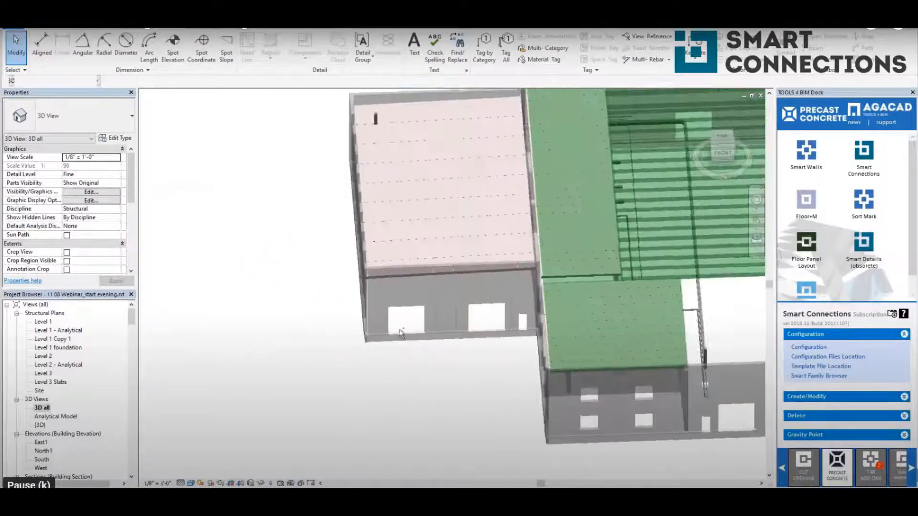
pyautogui.moveTo(424, 410); pyautogui.dragTo(414, 196)
pyautogui.click(390, 45)
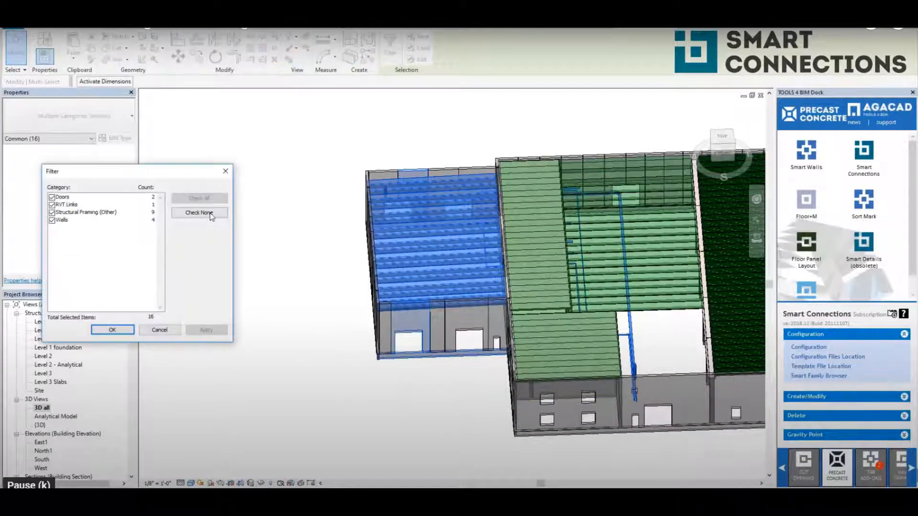
pyautogui.click(200, 212)
pyautogui.click(52, 212)
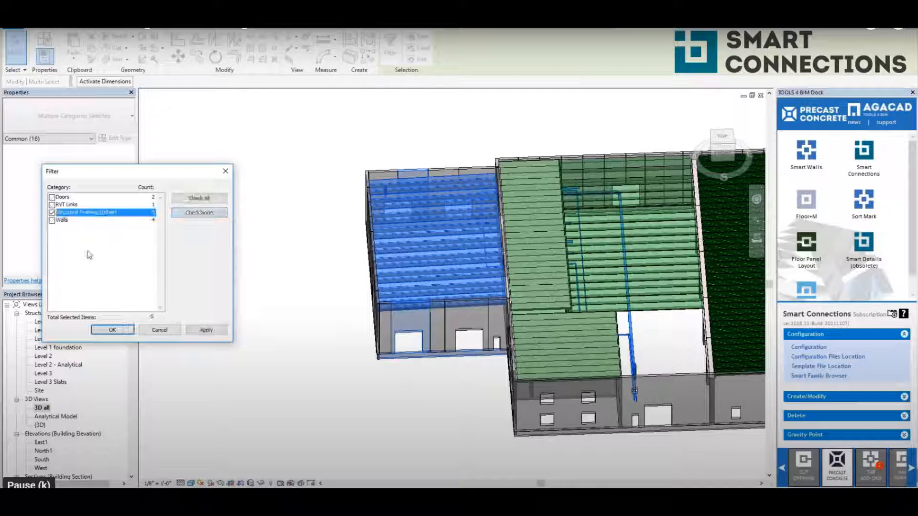
pyautogui.click(112, 330)
# Insert the DT details configuration from the Structural Framing group on the selected double tees.
pyautogui.keyDown('shift'); pyautogui.moveTo(321, 394); pyautogui.dragTo(492, 355, button='middle'); pyautogui.keyUp('shift')
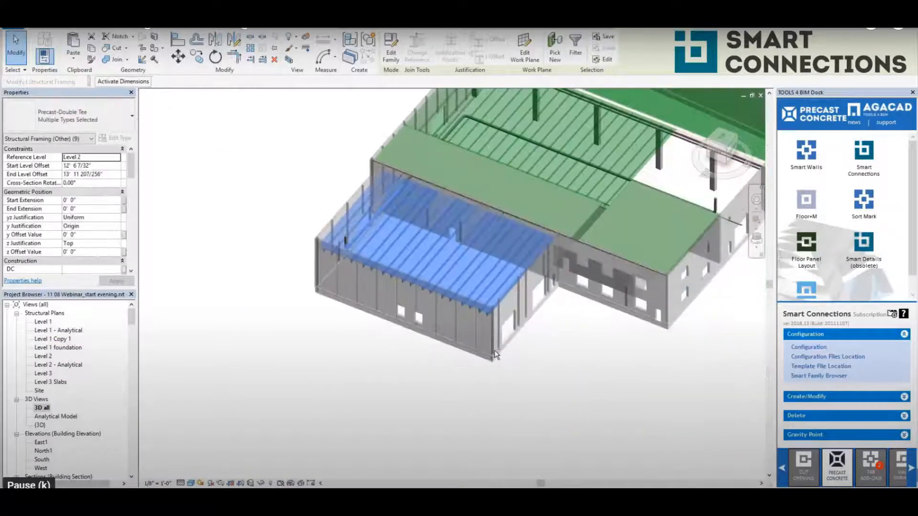
pyautogui.scroll(3, 500, 296)
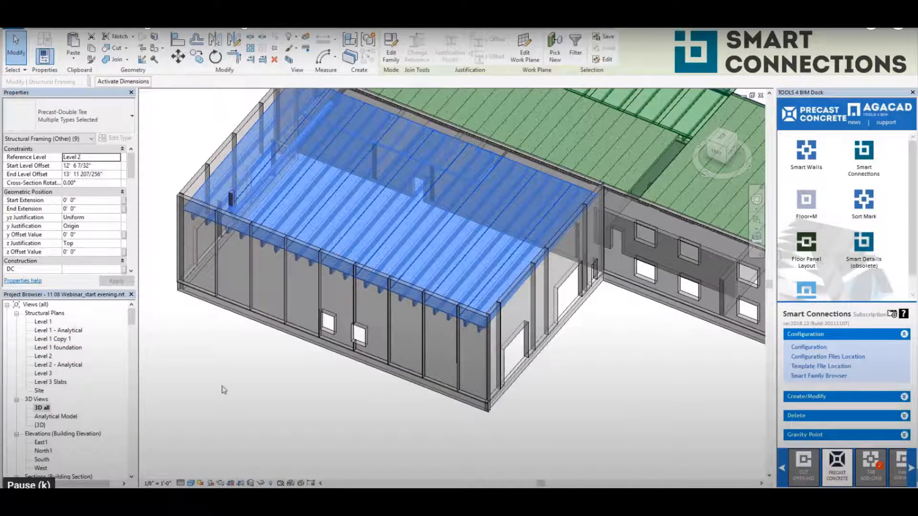
pyautogui.scroll(-1, 227, 390)
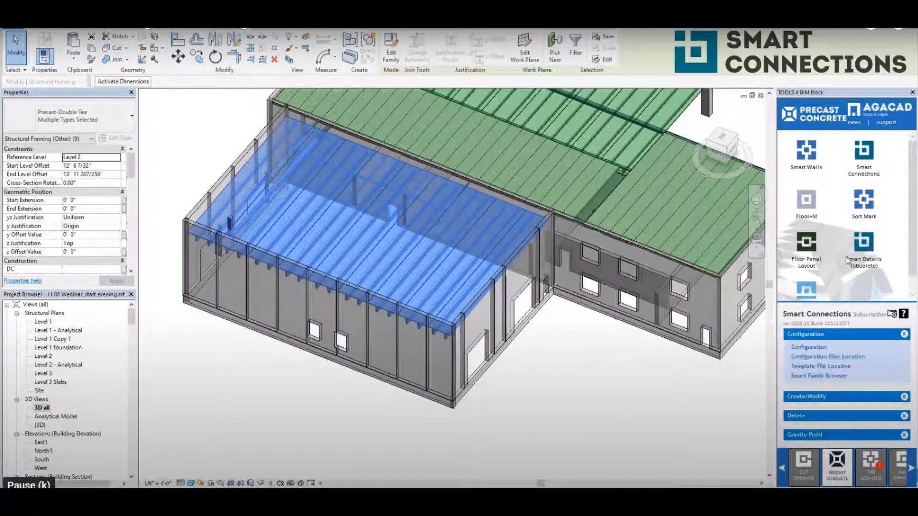
pyautogui.click(806, 396)
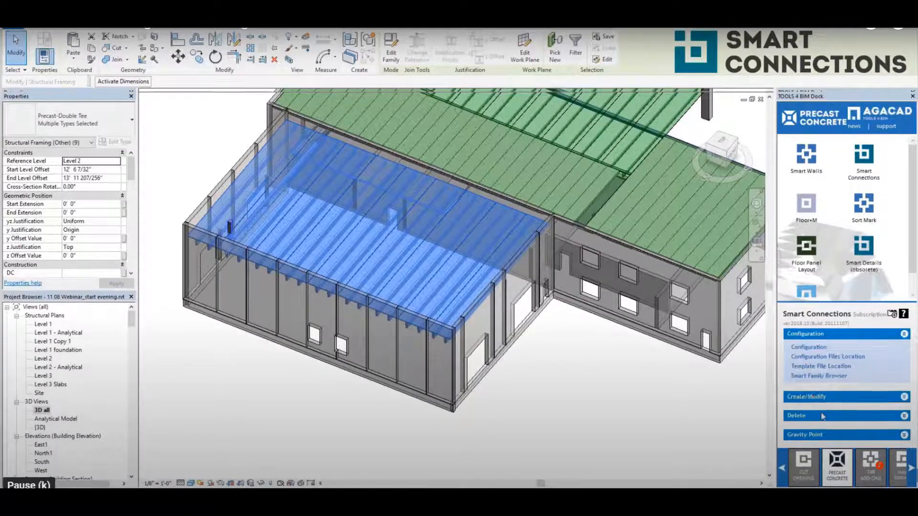
pyautogui.click(591, 371)
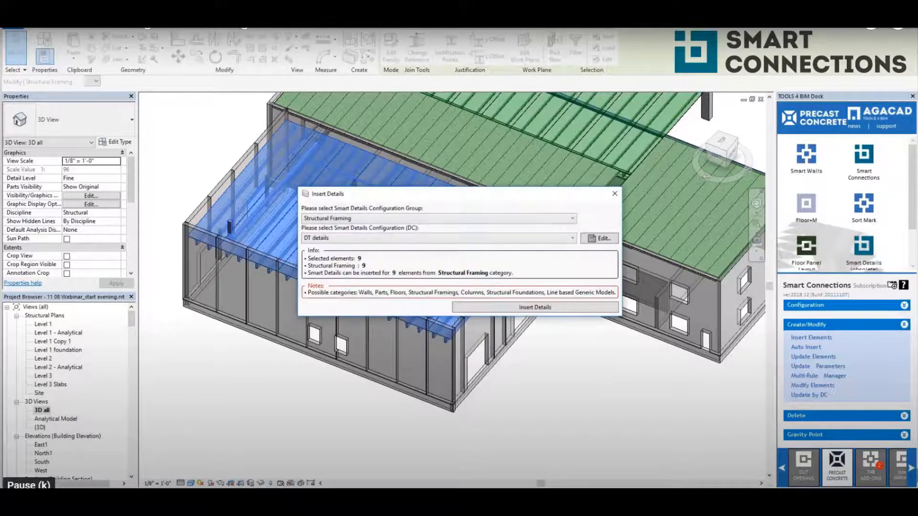
pyautogui.click(486, 308)
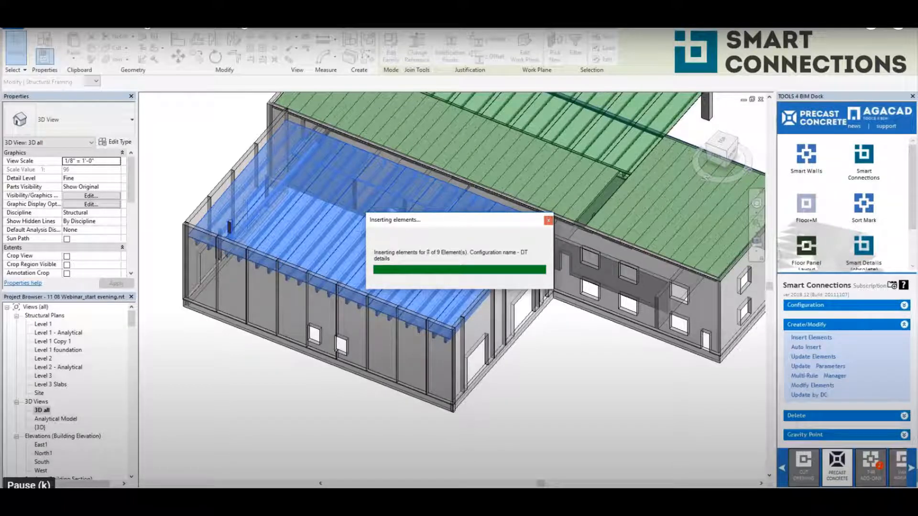
# Examine the connections inserted along the double-tee joints, selecting one DT 2 DT F2F connection on the roof.
pyautogui.click(516, 392)
pyautogui.scroll(5, 246, 220)
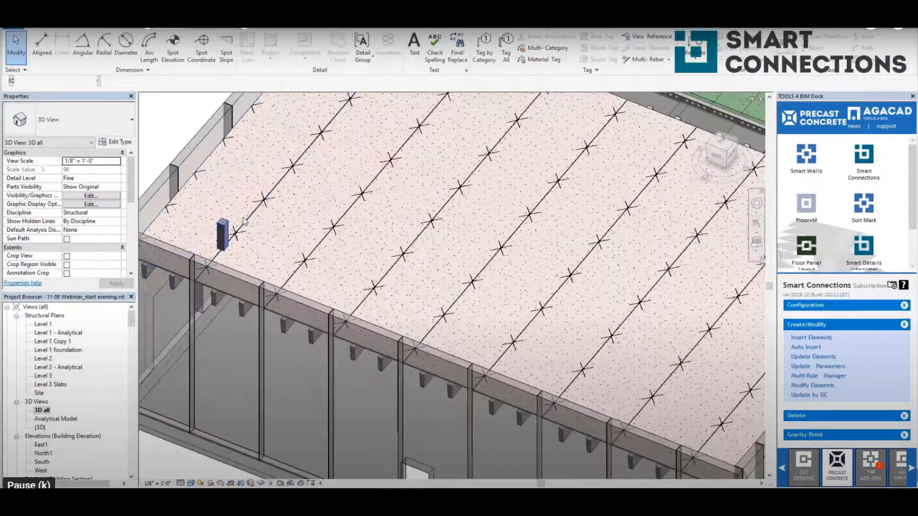
pyautogui.scroll(5, 264, 200)
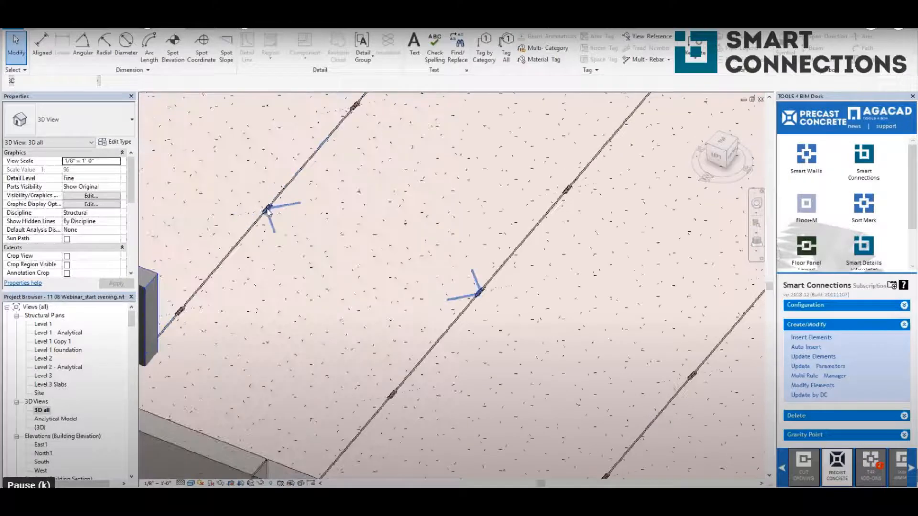
pyautogui.click(267, 209)
pyautogui.scroll(-6, 359, 210)
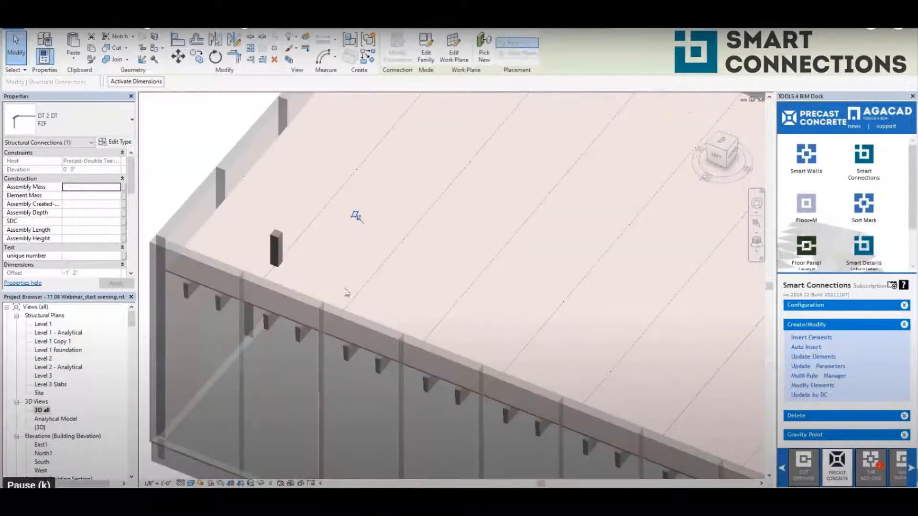
pyautogui.scroll(5, 296, 319)
pyautogui.scroll(-6, 297, 319)
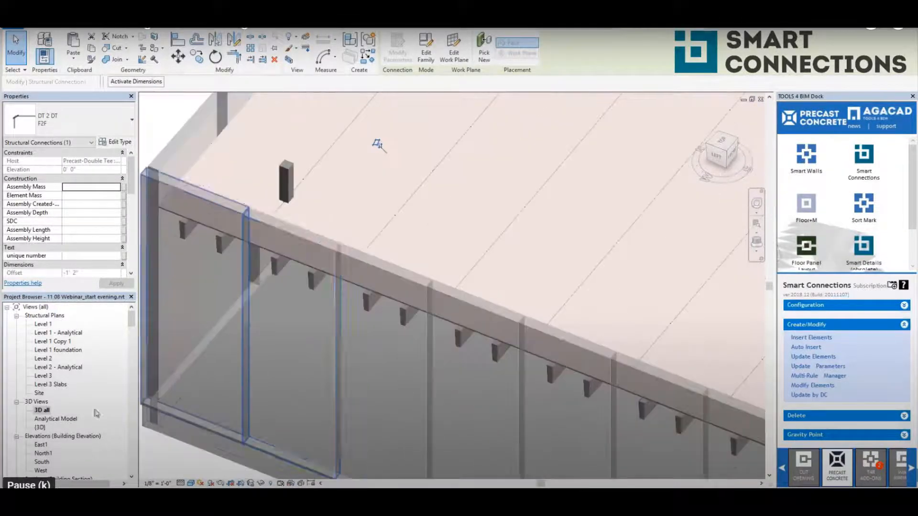
# Open the {3D} view and accept the Visibility/Graphic Overrides with the Generic Models category visible.
pyautogui.doubleClick(40, 425)
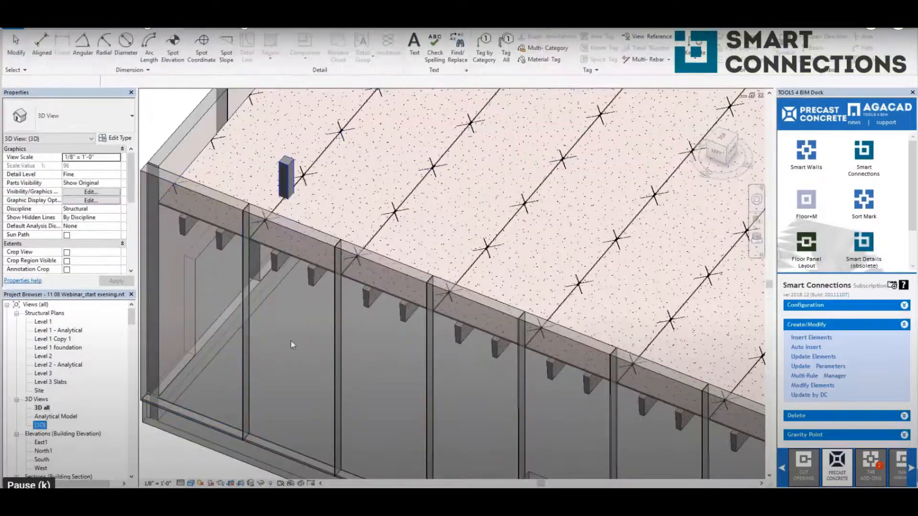
pyautogui.click(297, 359)
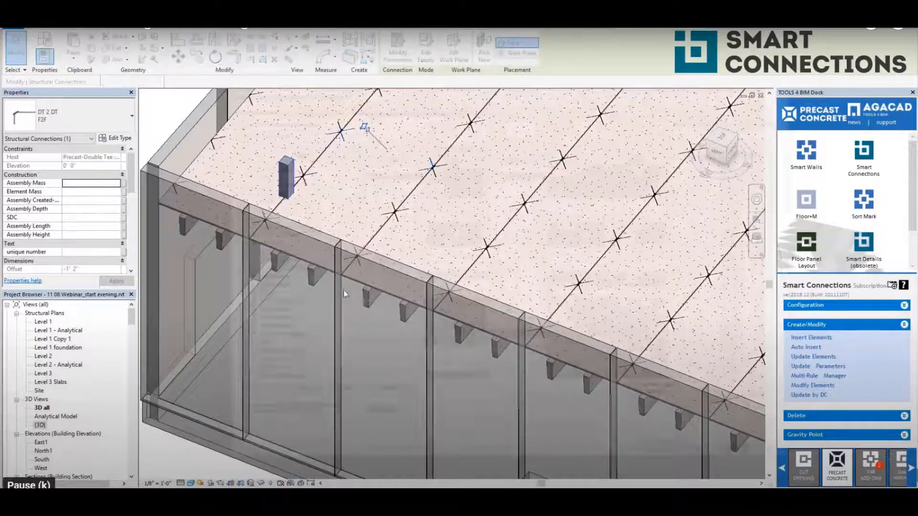
pyautogui.press('v')
pyautogui.press('g')
pyautogui.scroll(-2, 267, 348)
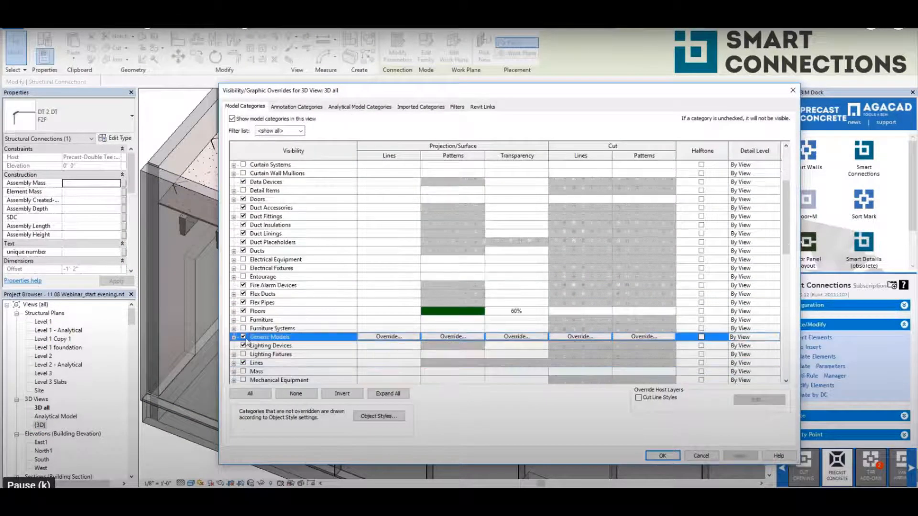
pyautogui.click(662, 455)
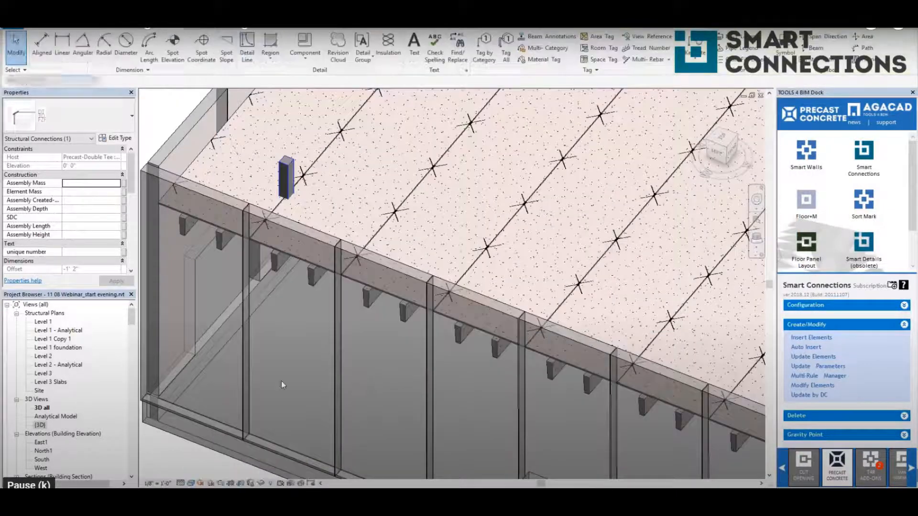
# Open the CUT_DT ONLY top family from the cut at the double tee's end, inspect its void form, and close the family.
pyautogui.click(291, 260)
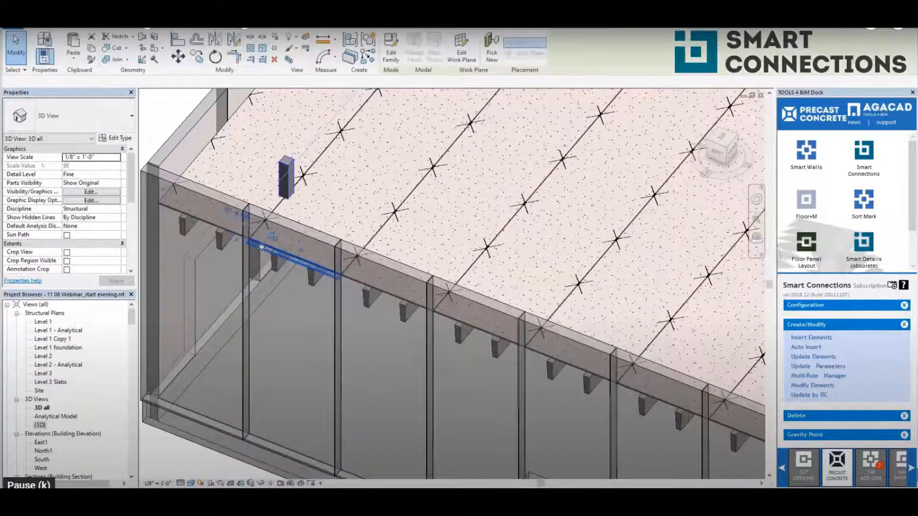
pyautogui.scroll(3, 291, 260)
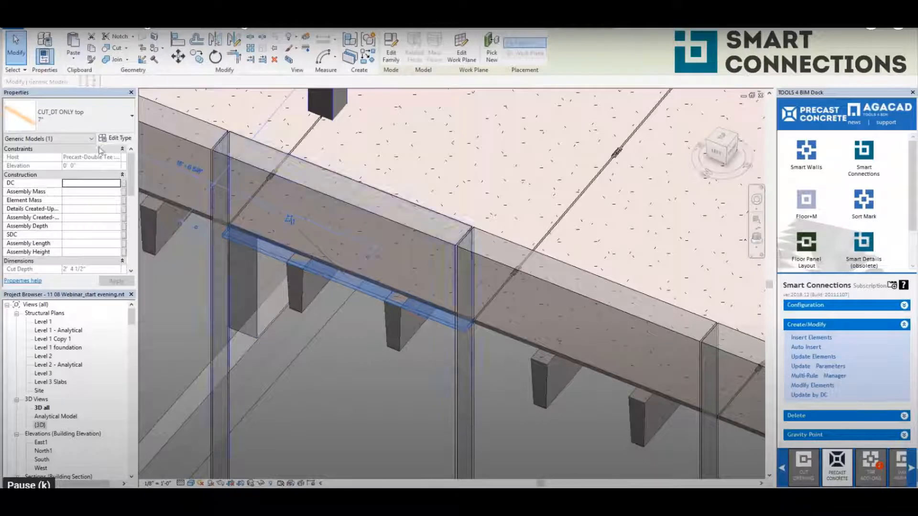
pyautogui.click(390, 50)
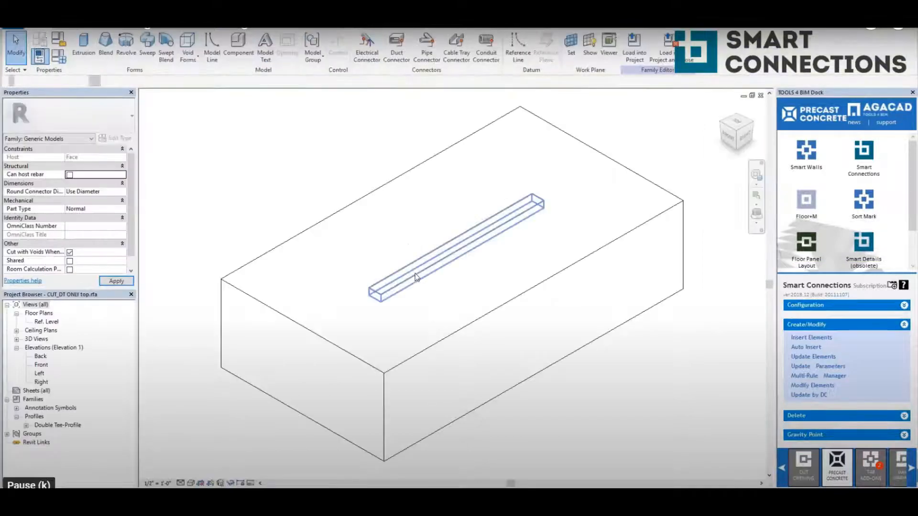
pyautogui.click(415, 274)
pyautogui.click(500, 276)
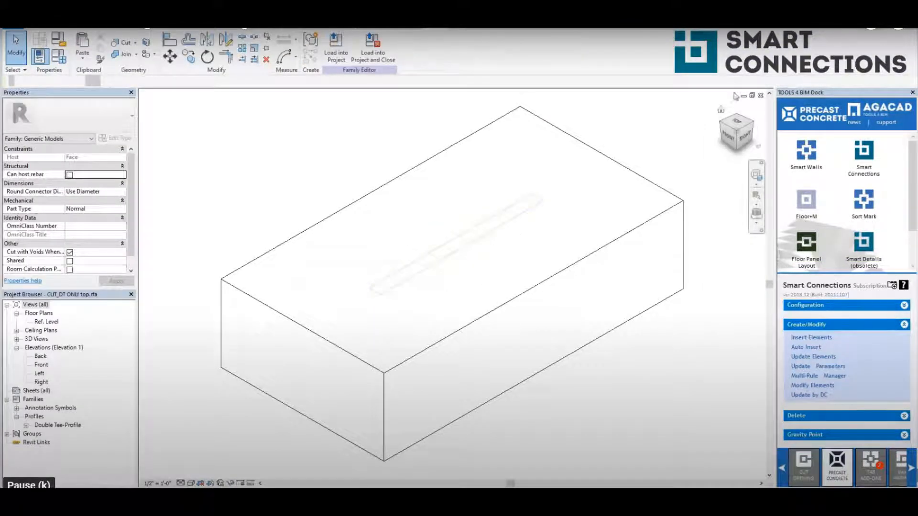
pyautogui.click(761, 96)
pyautogui.click(478, 263)
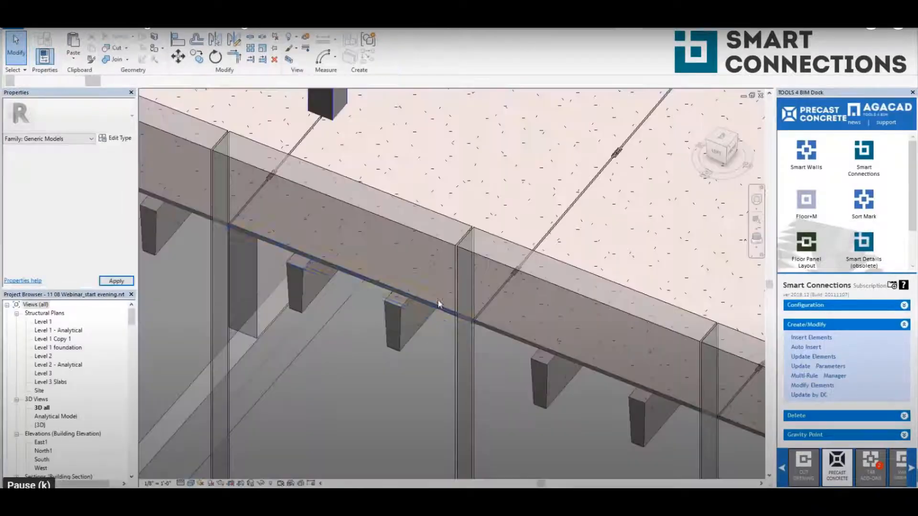
# Inspect the DT bottom plate embedded in the stem end of the 10' x 28" double tee, then clear the selection.
pyautogui.scroll(5, 370, 312)
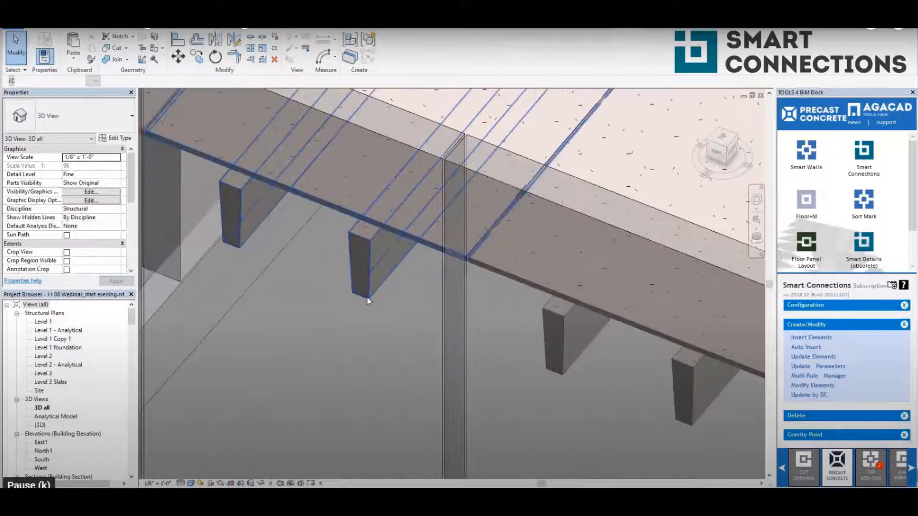
pyautogui.click(367, 299)
pyautogui.keyDown('shift'); pyautogui.moveTo(393, 350); pyautogui.dragTo(389, 271, button='middle'); pyautogui.keyUp('shift')
pyautogui.click(389, 271)
pyautogui.scroll(4, 389, 272)
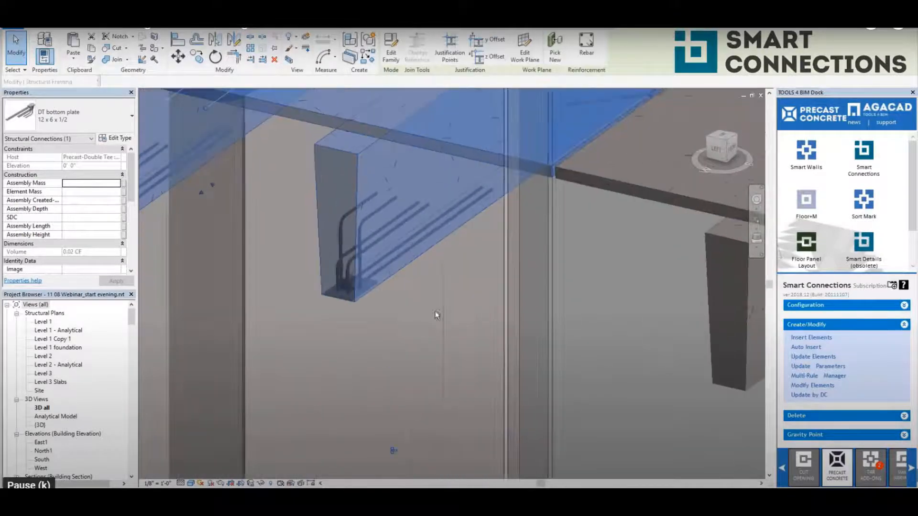
pyautogui.keyDown('shift'); pyautogui.moveTo(439, 333); pyautogui.dragTo(394, 313, button='middle'); pyautogui.keyUp('shift')
pyautogui.scroll(-5, 326, 298)
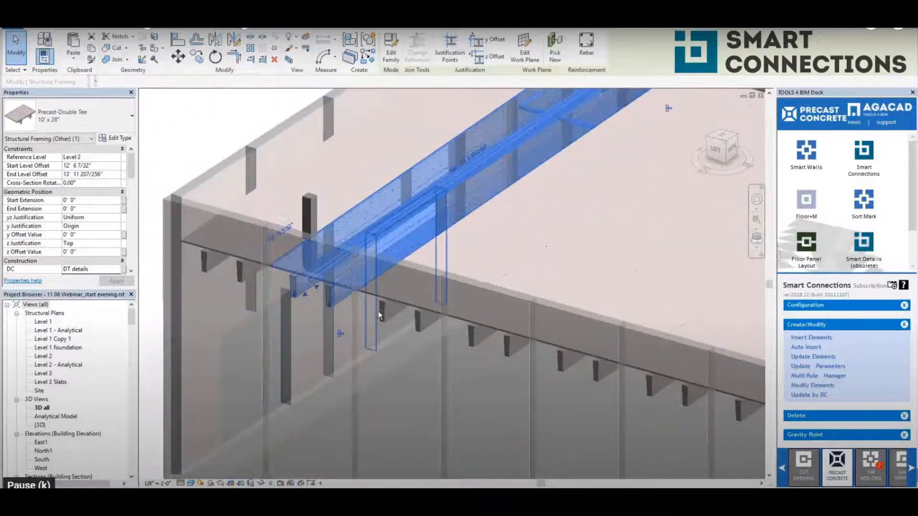
pyautogui.scroll(4, 325, 298)
pyautogui.scroll(-3, 363, 346)
pyautogui.press('Escape')
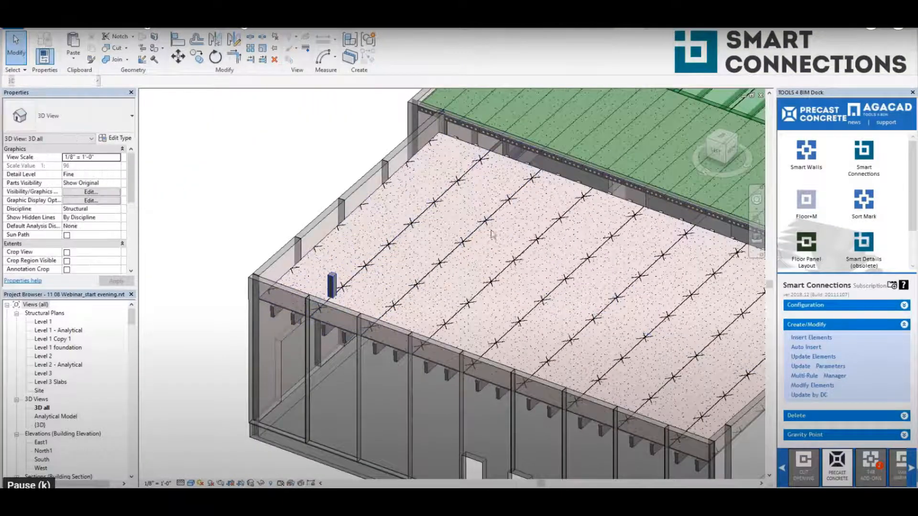
# Examine the DT 2 DT F2F connection on the joint of the 7' 7 x 28" double tee at the roof's edge.
pyautogui.scroll(-1, 309, 209)
pyautogui.scroll(5, 642, 381)
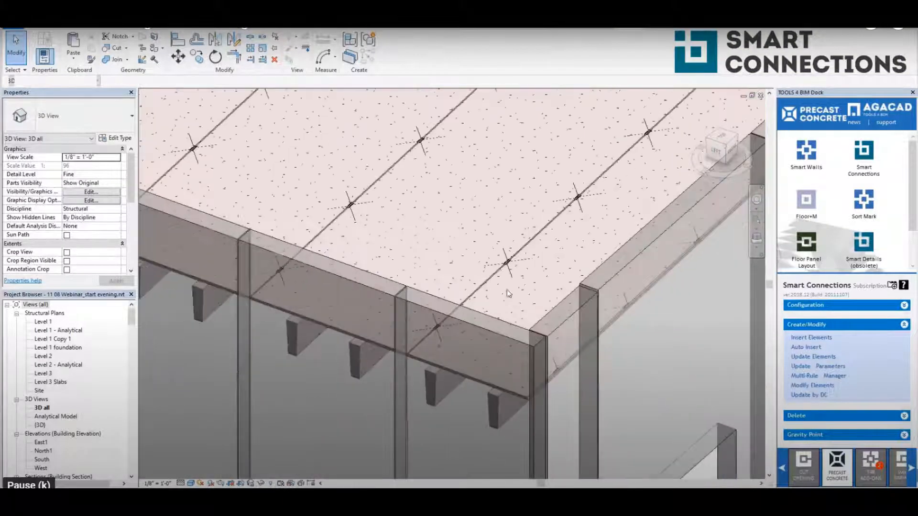
pyautogui.click(513, 272)
pyautogui.scroll(4, 510, 271)
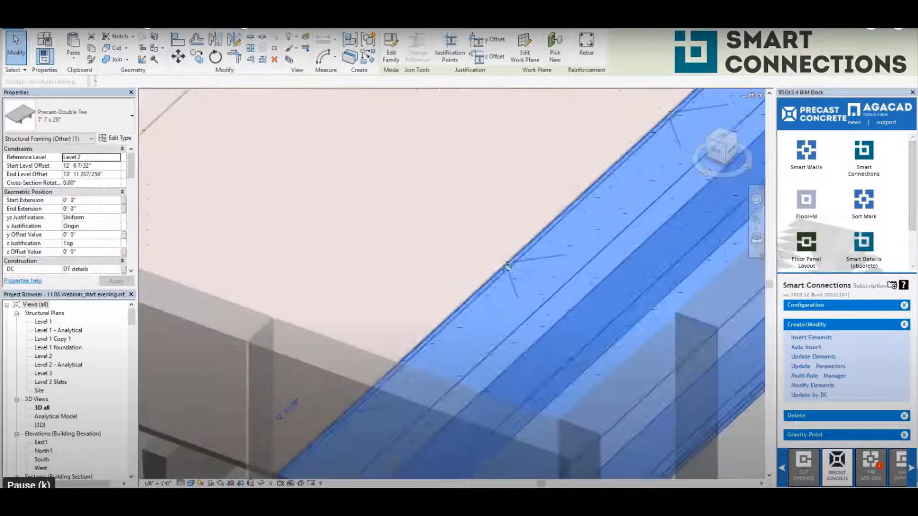
pyautogui.click(509, 267)
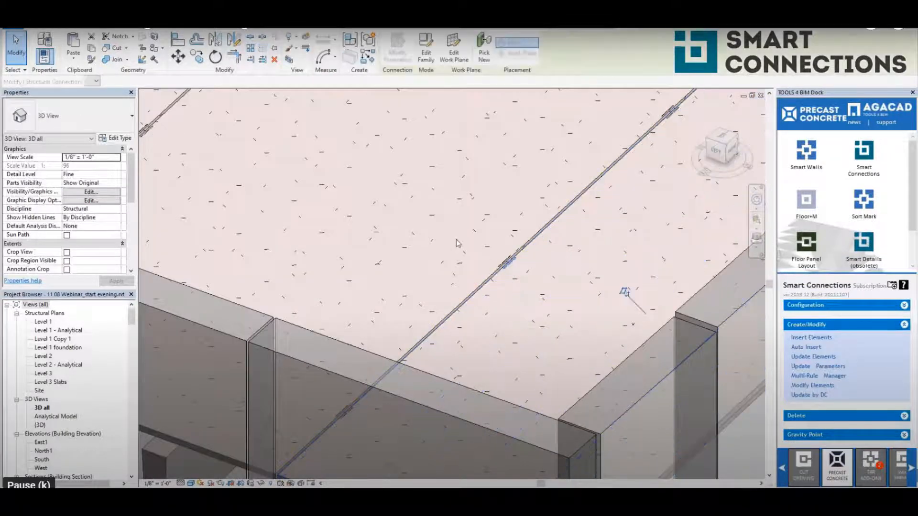
pyautogui.scroll(-3, 478, 268)
pyautogui.keyDown('shift'); pyautogui.moveTo(523, 311); pyautogui.dragTo(545, 313, button='middle'); pyautogui.keyUp('shift')
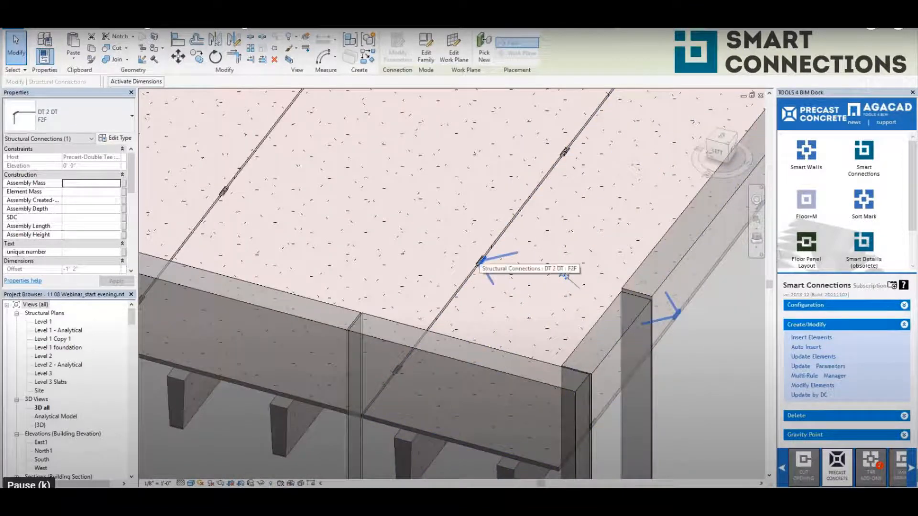
pyautogui.scroll(-3, 480, 260)
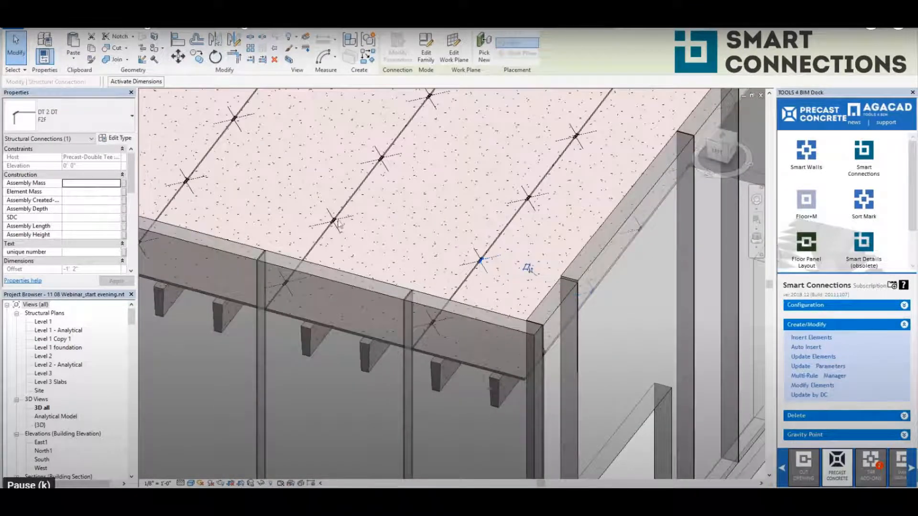
pyautogui.scroll(-3, 566, 305)
pyautogui.press('Escape')
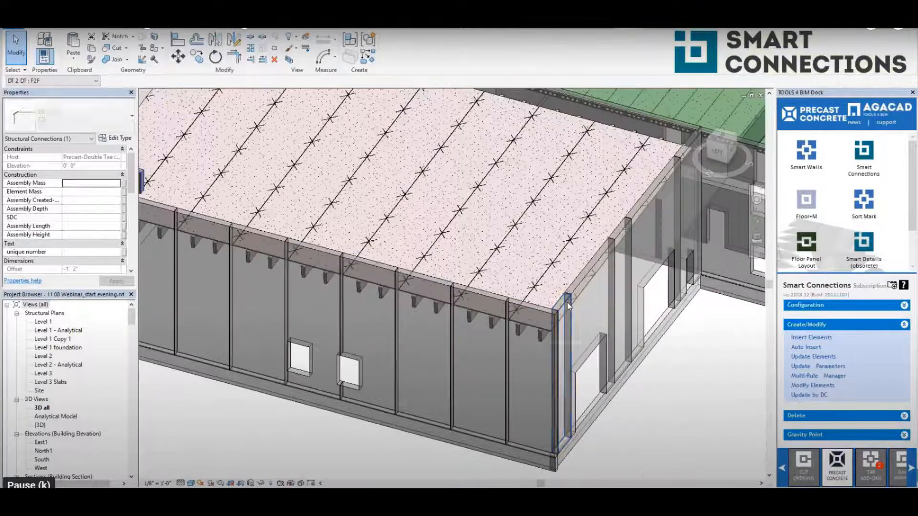
# Insert the SW wall configuration from the Walls group on the third long-facade wall panel and accept the inserted details report.
pyautogui.scroll(-2, 568, 306)
pyautogui.scroll(1, 401, 372)
pyautogui.moveTo(453, 411); pyautogui.dragTo(429, 411, button='middle')
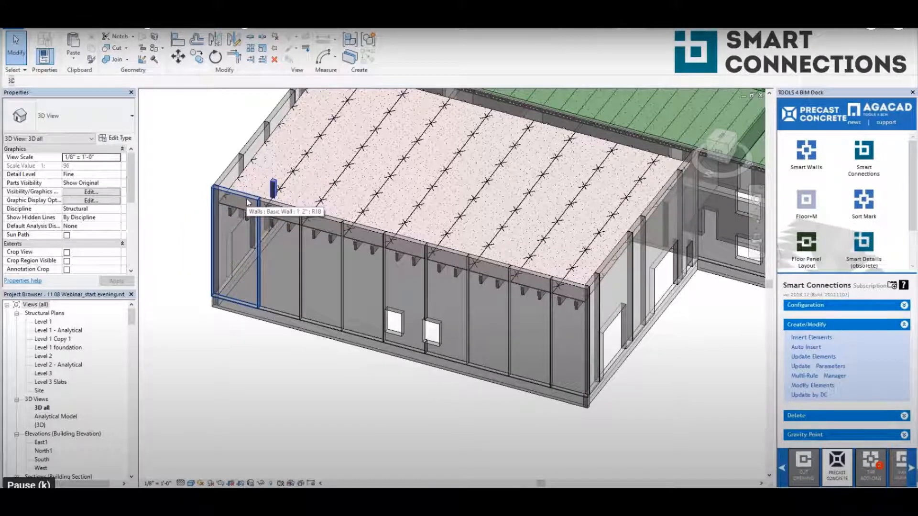
pyautogui.click(332, 225)
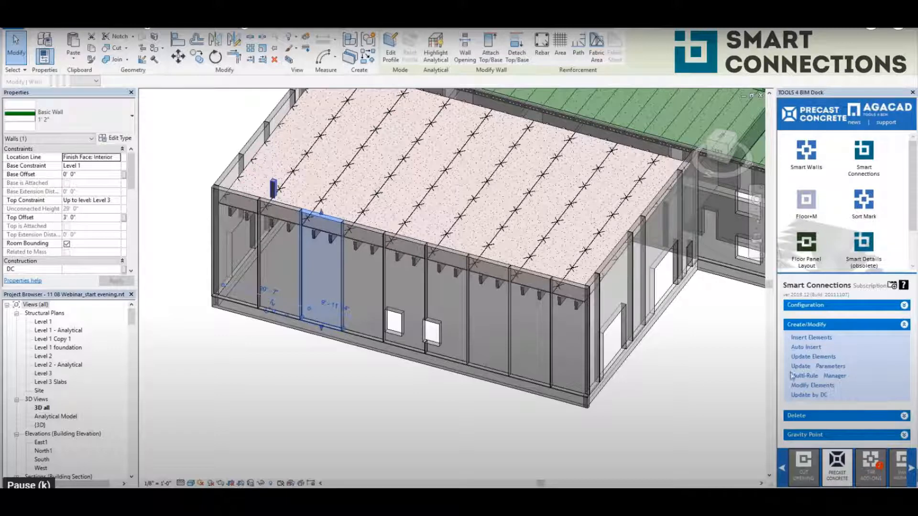
pyautogui.click(816, 337)
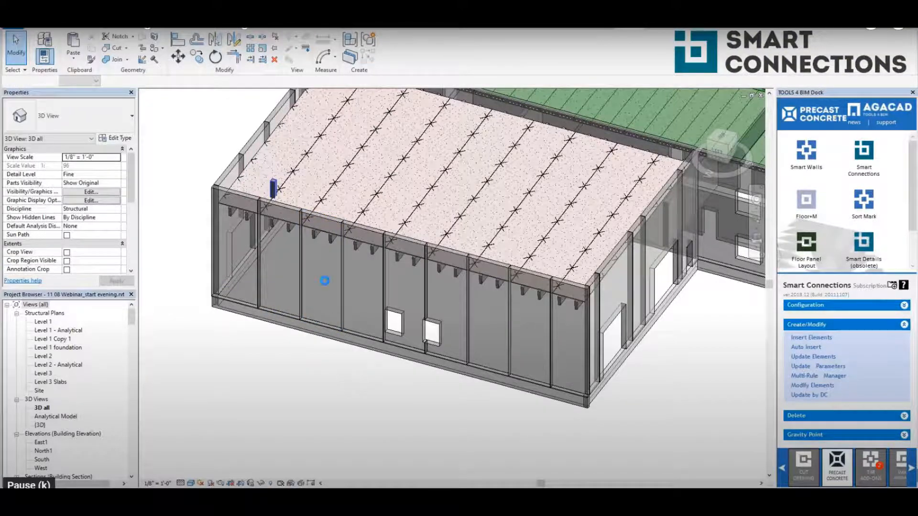
pyautogui.click(322, 281)
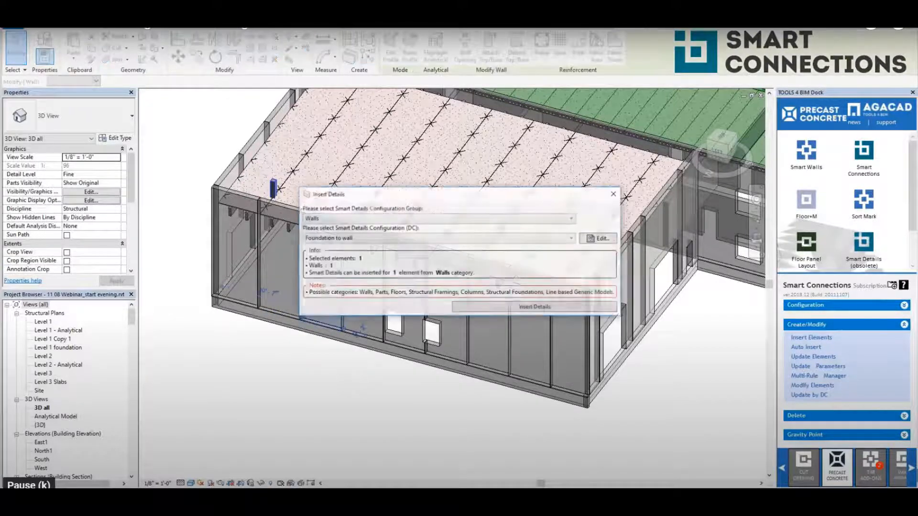
pyautogui.click(346, 243)
pyautogui.click(340, 275)
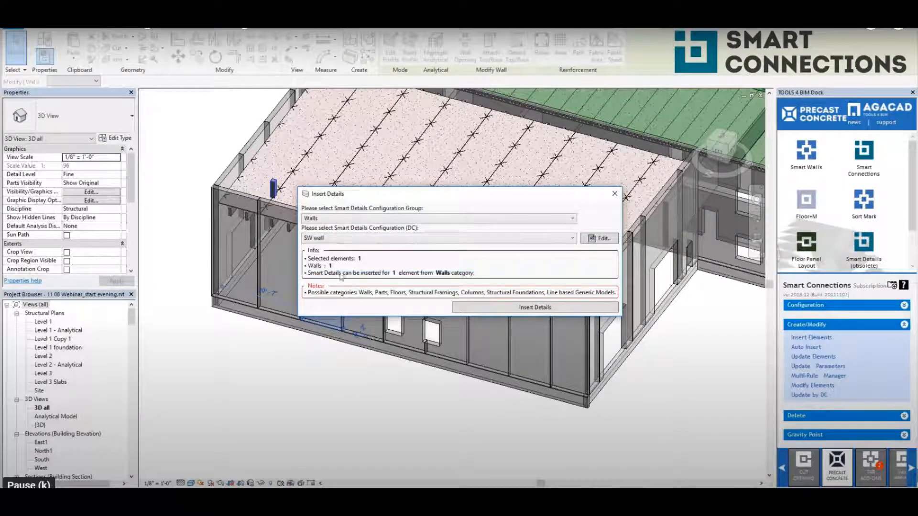
pyautogui.click(478, 308)
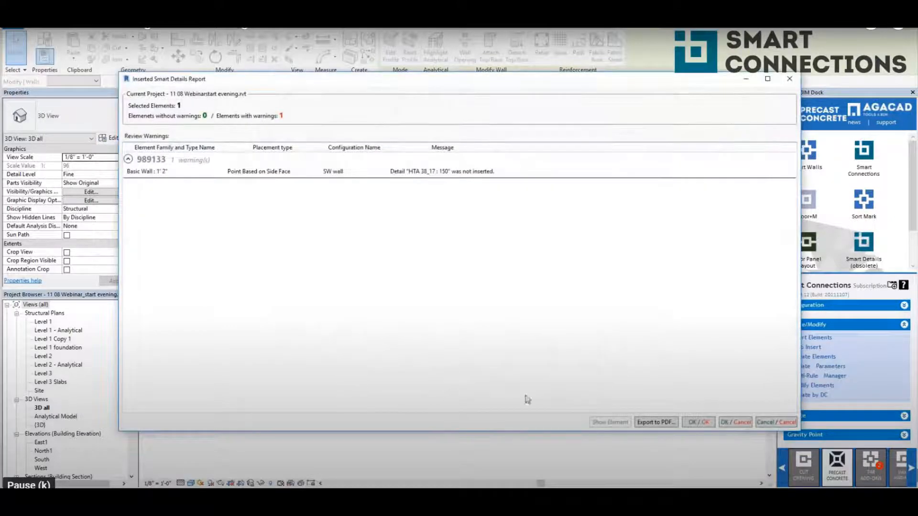
pyautogui.click(382, 172)
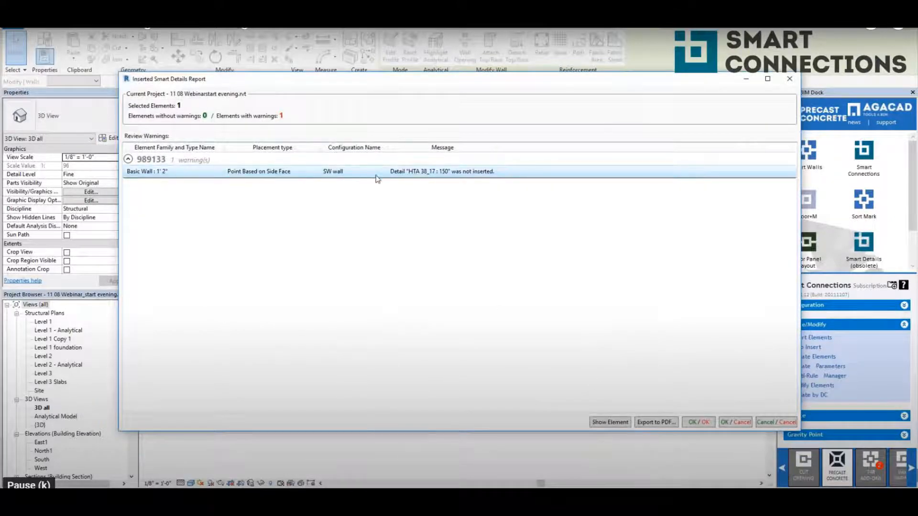
pyautogui.click(699, 423)
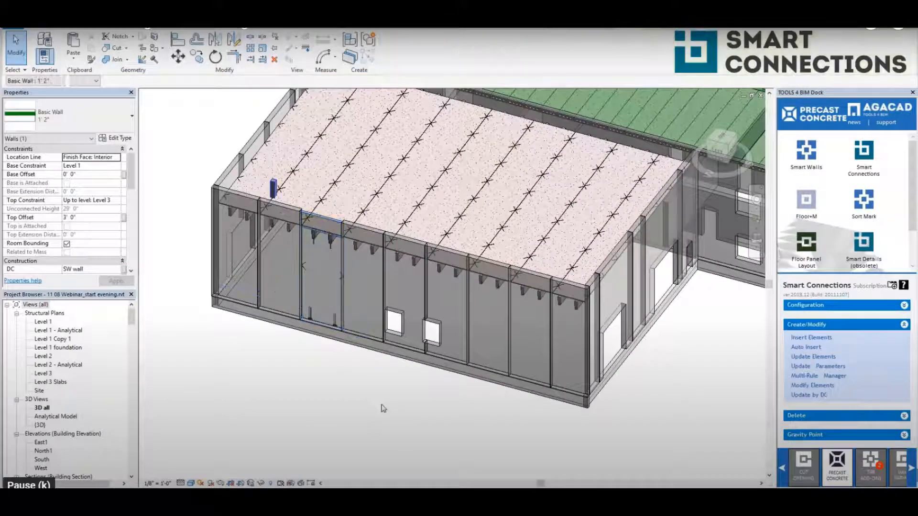
# Examine the details inserted in the wall panel, selecting the cut around the double tee stems and a wall to foundation plate.
pyautogui.scroll(8, 263, 254)
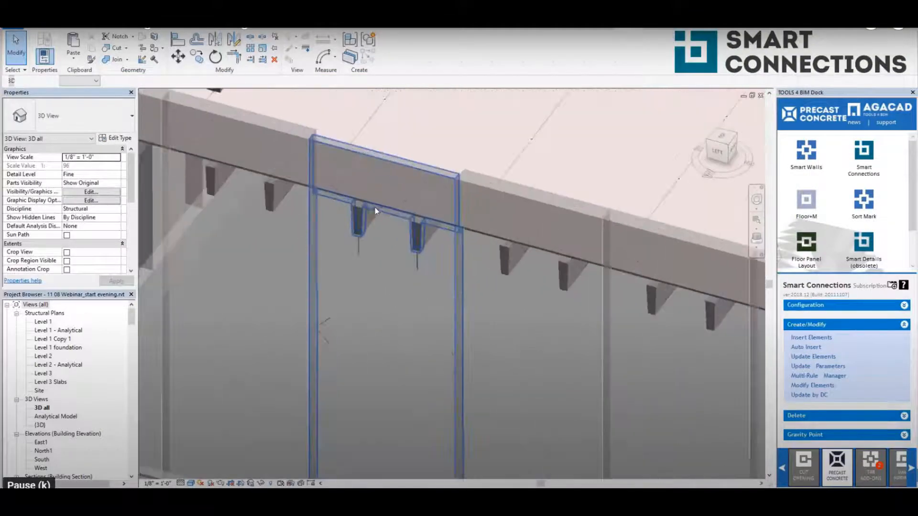
pyautogui.scroll(-8, 372, 214)
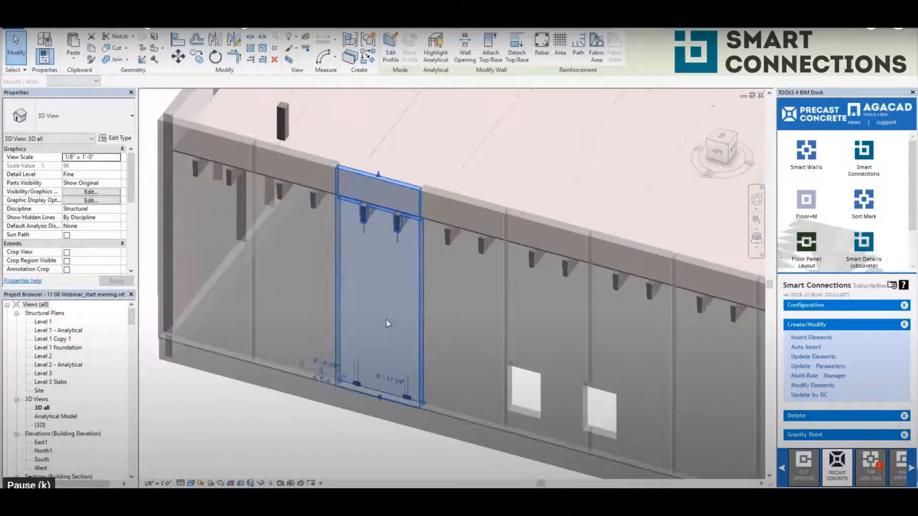
pyautogui.scroll(5, 276, 392)
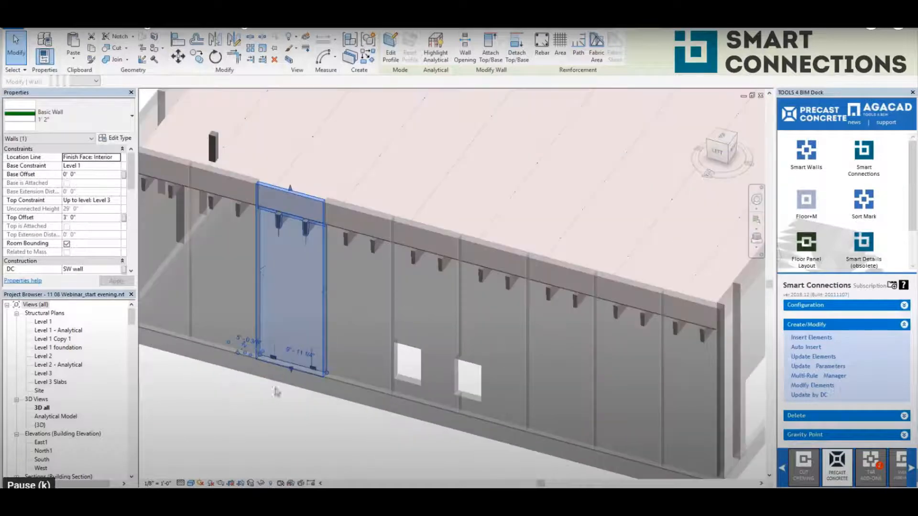
pyautogui.press('Escape')
pyautogui.scroll(5, 285, 233)
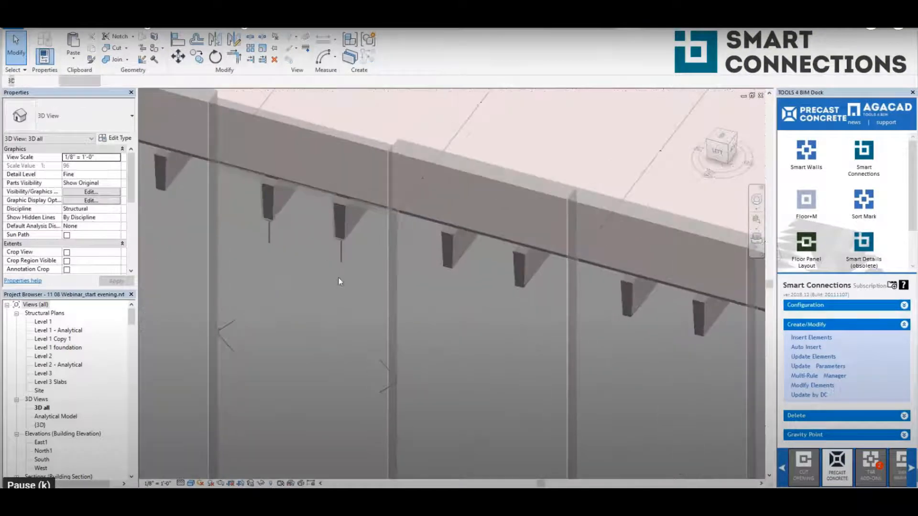
pyautogui.click(341, 257)
pyautogui.scroll(-3, 344, 268)
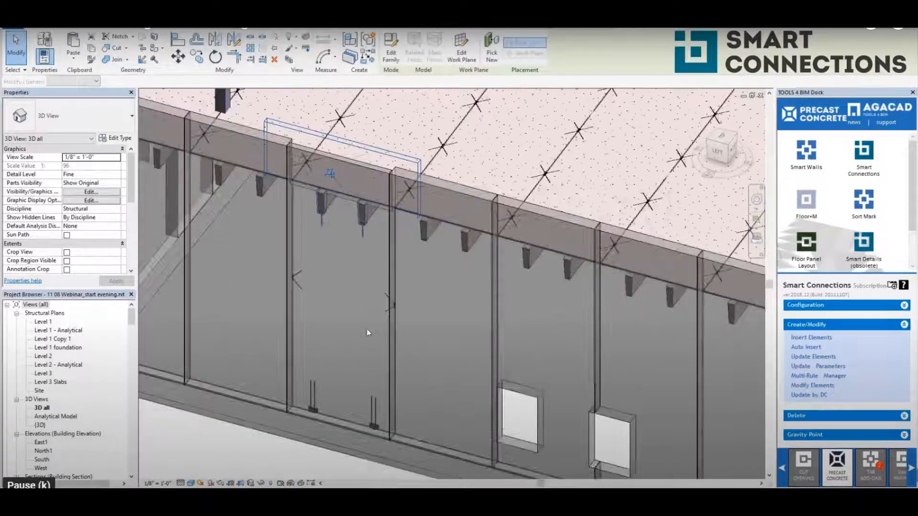
pyautogui.scroll(5, 351, 363)
pyautogui.click(317, 362)
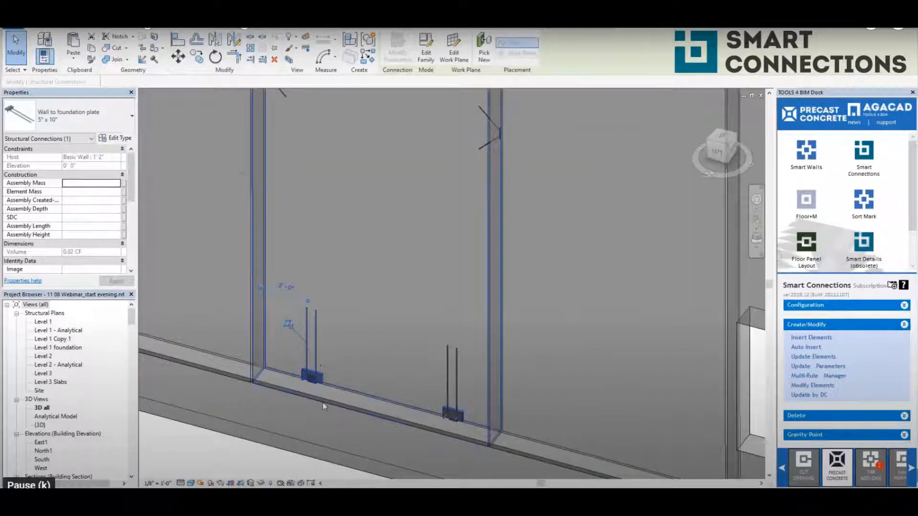
pyautogui.scroll(4, 323, 403)
pyautogui.scroll(-4, 323, 403)
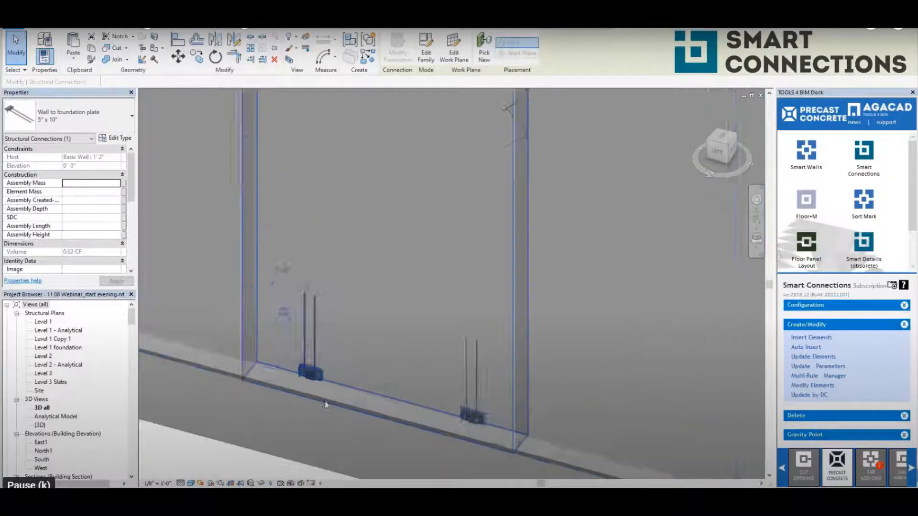
# Open the wall panel's SW wall configuration for modification, review Detail Priorities 9 down to 5 and 3, and close it.
pyautogui.click(805, 388)
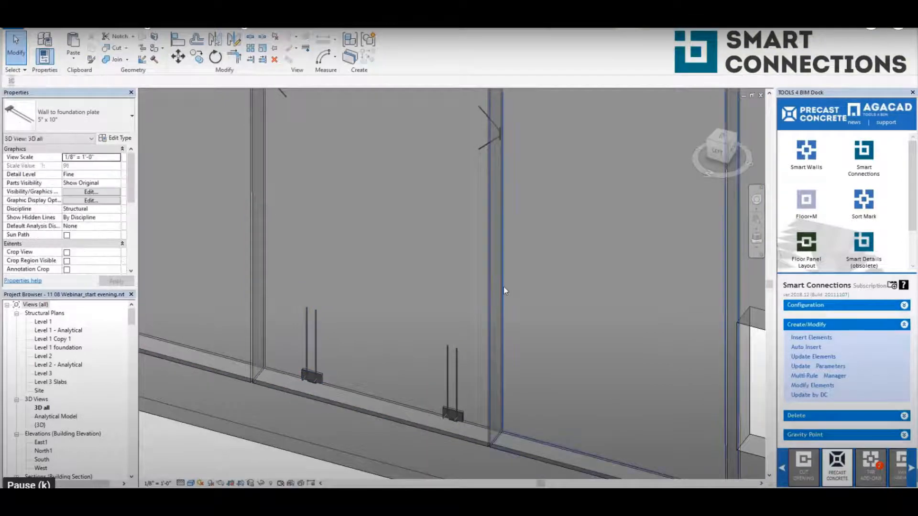
pyautogui.click(401, 295)
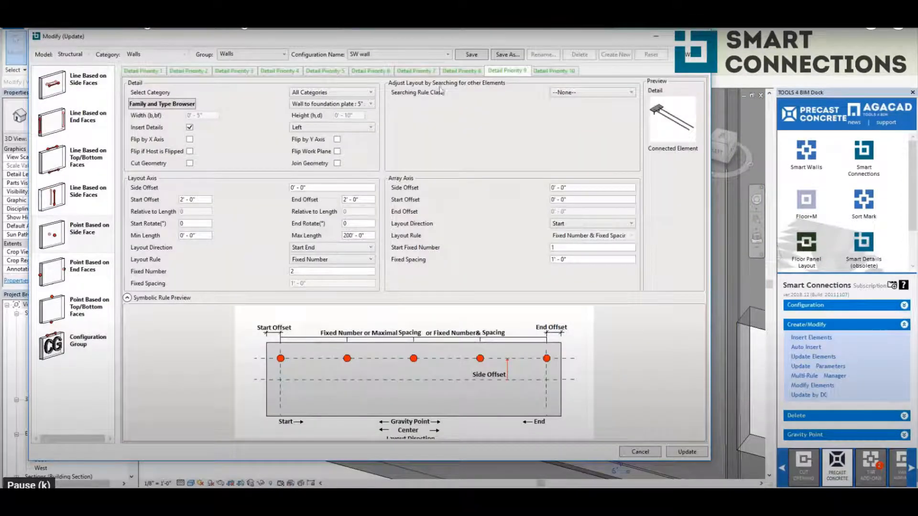
pyautogui.click(451, 76)
pyautogui.click(416, 75)
pyautogui.click(388, 75)
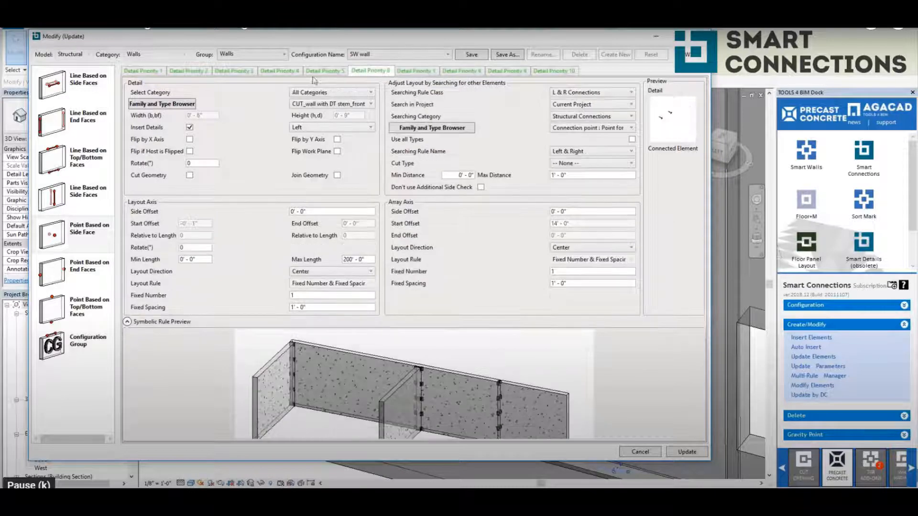
pyautogui.click(318, 75)
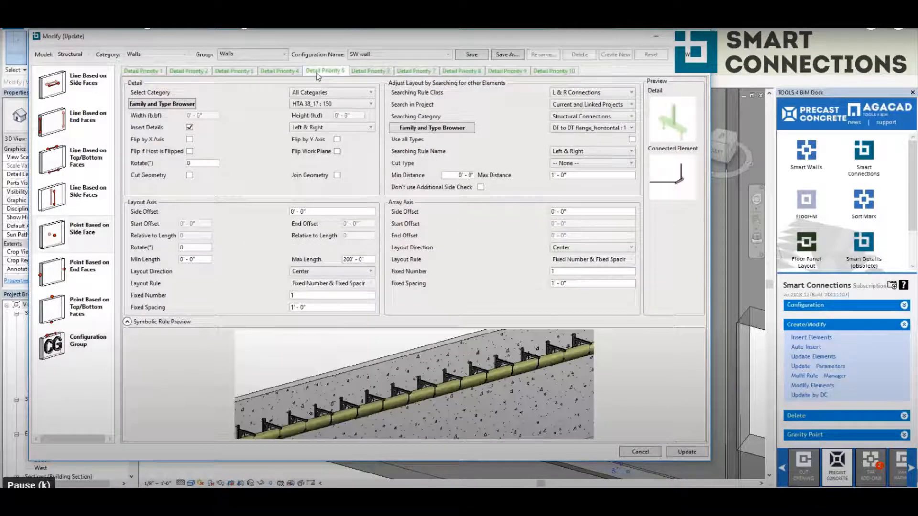
pyautogui.click(237, 72)
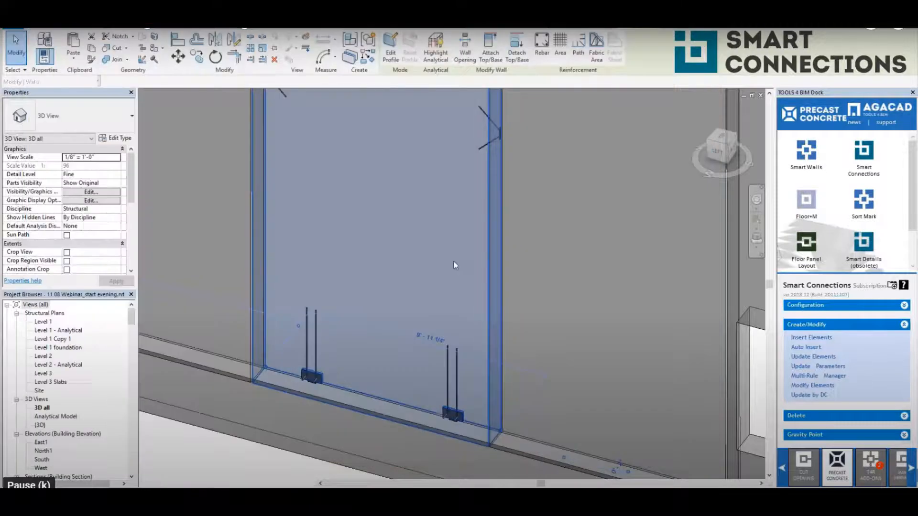
# Examine the CUT_wall with DT stem_front face detail around the double tee stems in the wall panel and the parts beneath them.
pyautogui.scroll(-3, 430, 262)
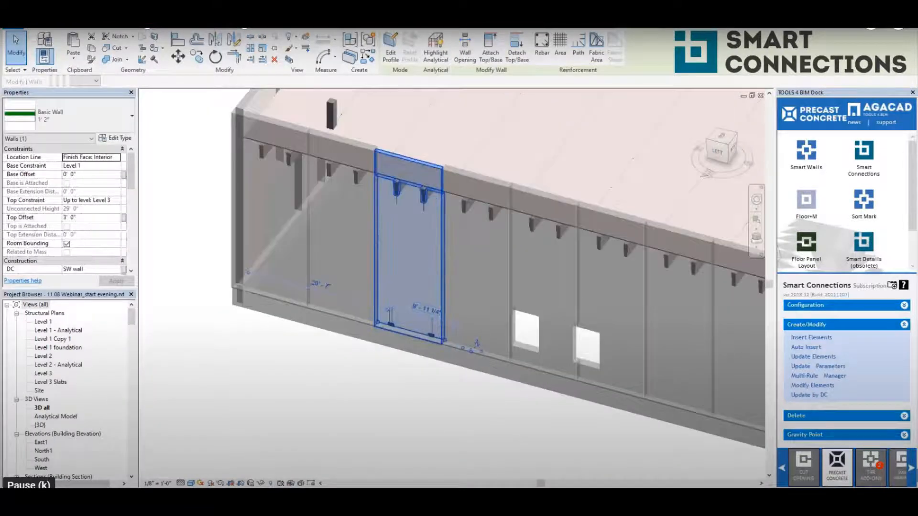
pyautogui.scroll(3, 395, 224)
pyautogui.click(391, 222)
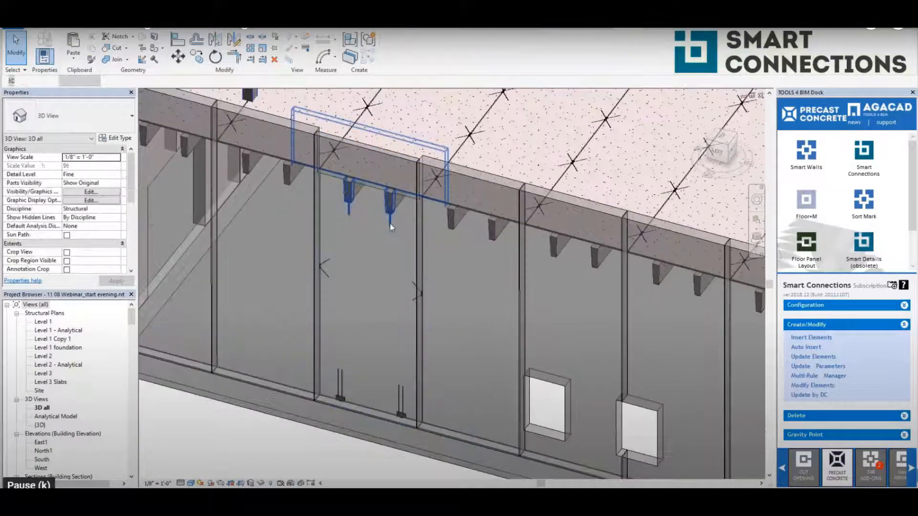
pyautogui.scroll(3, 340, 186)
pyautogui.keyDown('shift'); pyautogui.moveTo(388, 248); pyautogui.dragTo(445, 220, button='middle'); pyautogui.keyUp('shift')
pyautogui.scroll(5, 381, 231)
pyautogui.keyDown('shift'); pyautogui.moveTo(368, 270); pyautogui.dragTo(332, 286, button='middle'); pyautogui.keyUp('shift')
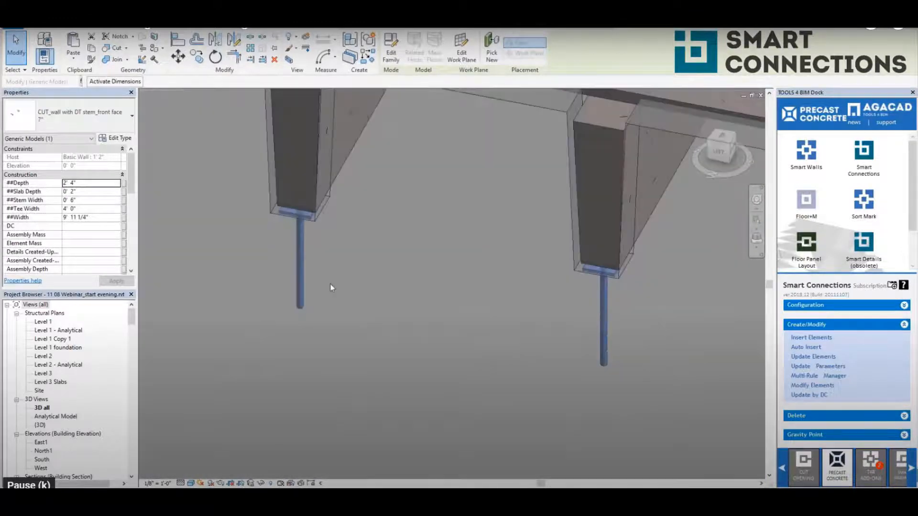
pyautogui.scroll(-3, 351, 261)
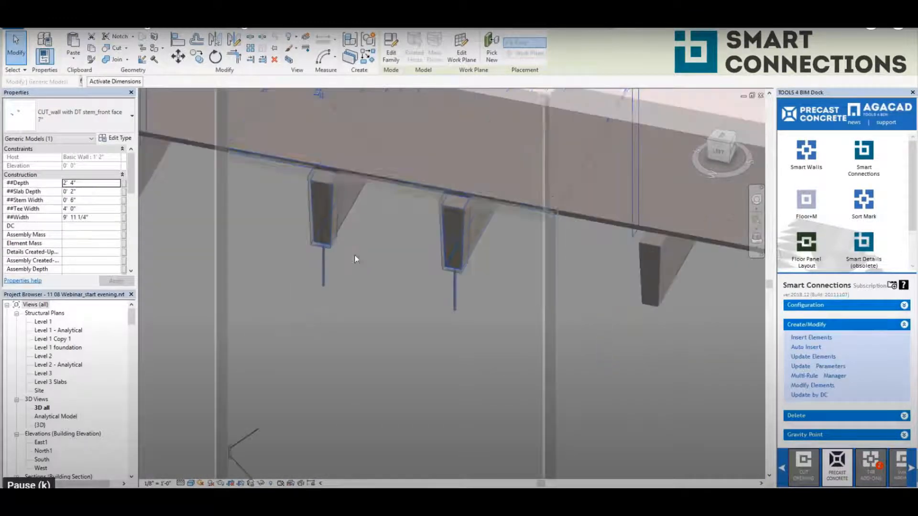
pyautogui.click(354, 209)
pyautogui.scroll(-5, 344, 239)
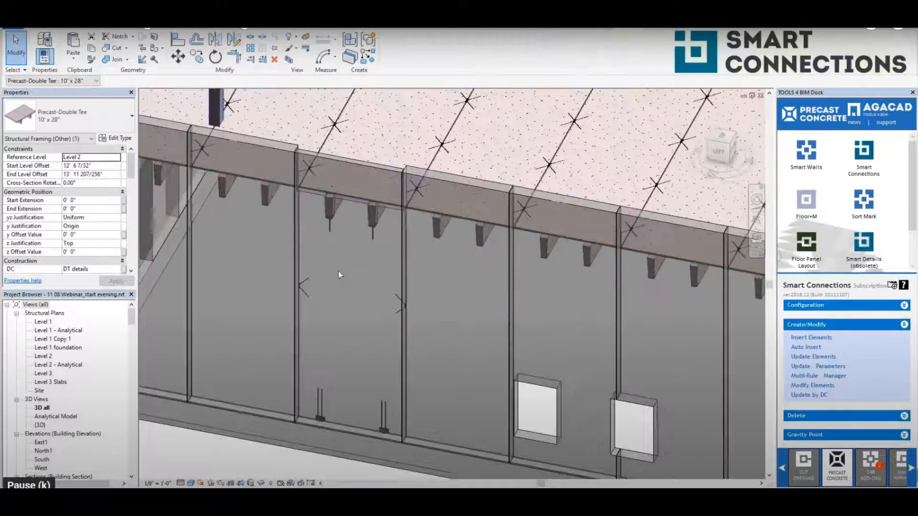
pyautogui.scroll(-1, 378, 334)
pyautogui.keyDown('shift'); pyautogui.moveTo(378, 335); pyautogui.dragTo(441, 388, button='middle'); pyautogui.keyUp('shift')
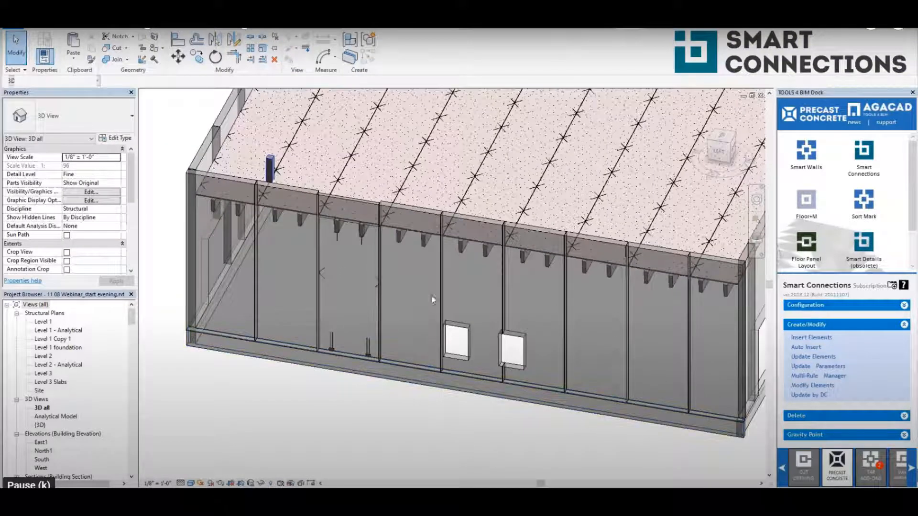
pyautogui.click(471, 219)
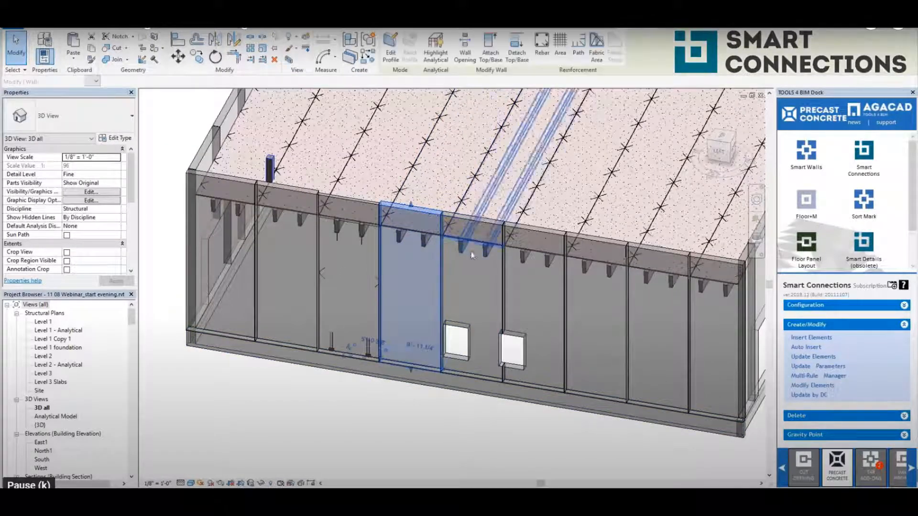
pyautogui.scroll(-3, 603, 397)
pyautogui.click(610, 384)
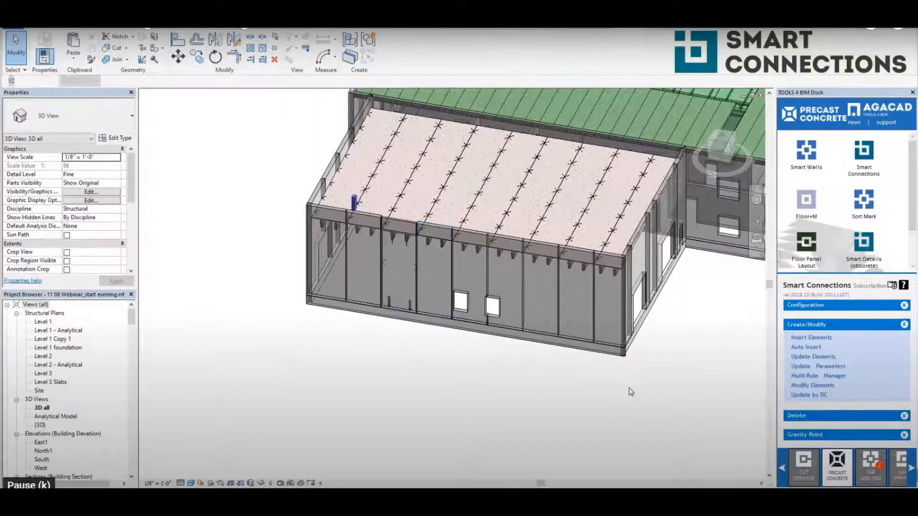
pyautogui.click(454, 317)
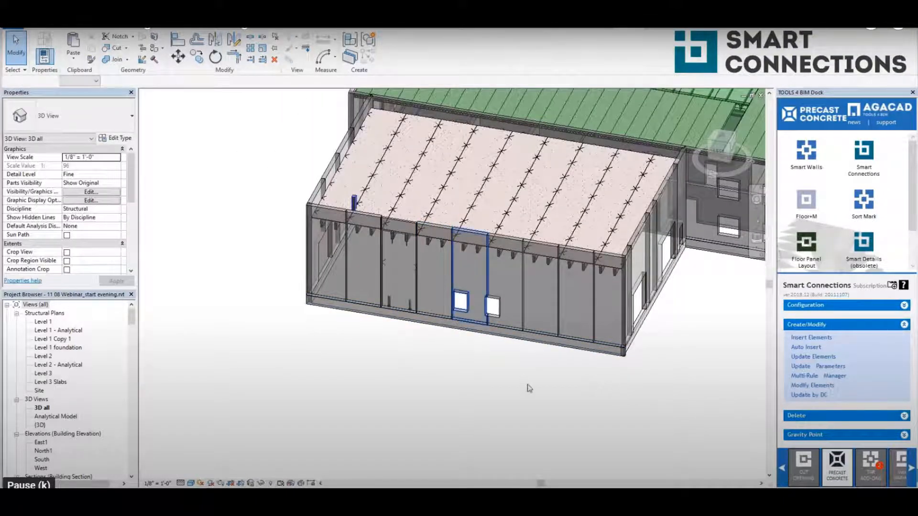
pyautogui.click(533, 392)
# Select the six remaining long-facade wall panels together, filtering the windows out of the selection.
pyautogui.moveTo(602, 381); pyautogui.dragTo(425, 325)
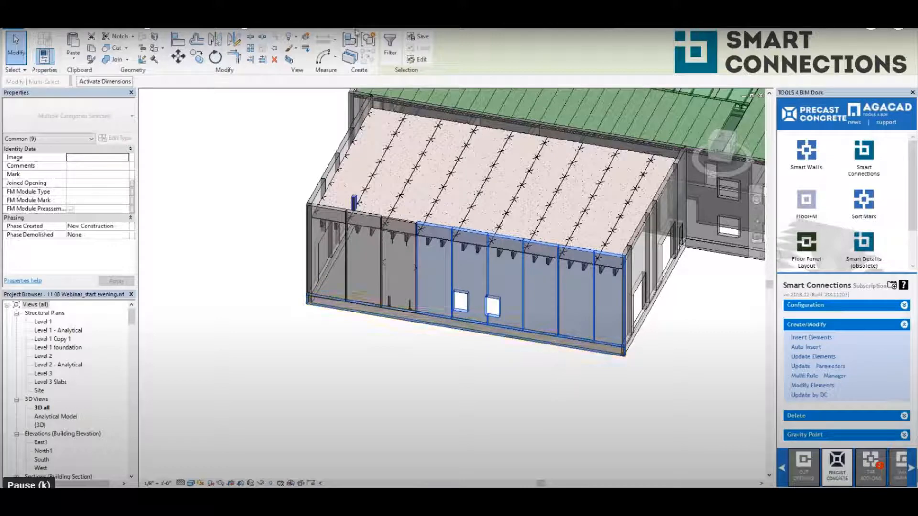
pyautogui.click(390, 47)
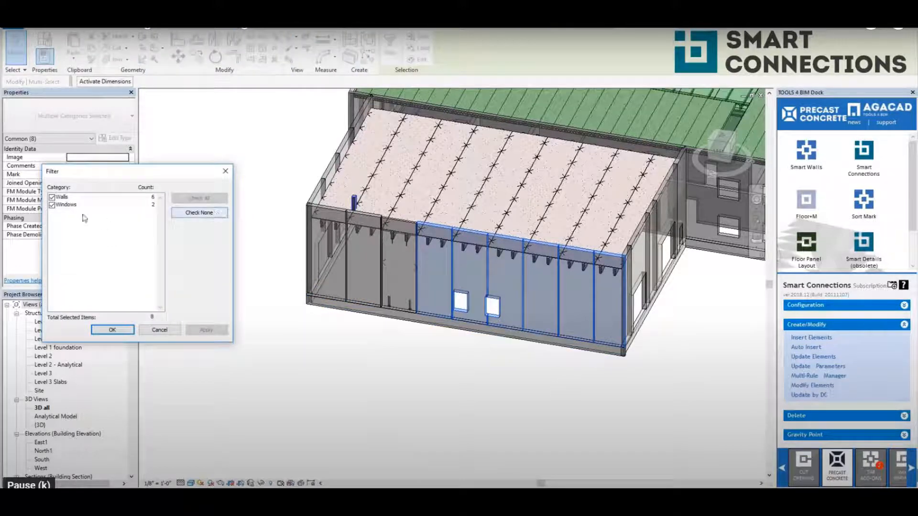
pyautogui.click(52, 205)
pyautogui.click(113, 330)
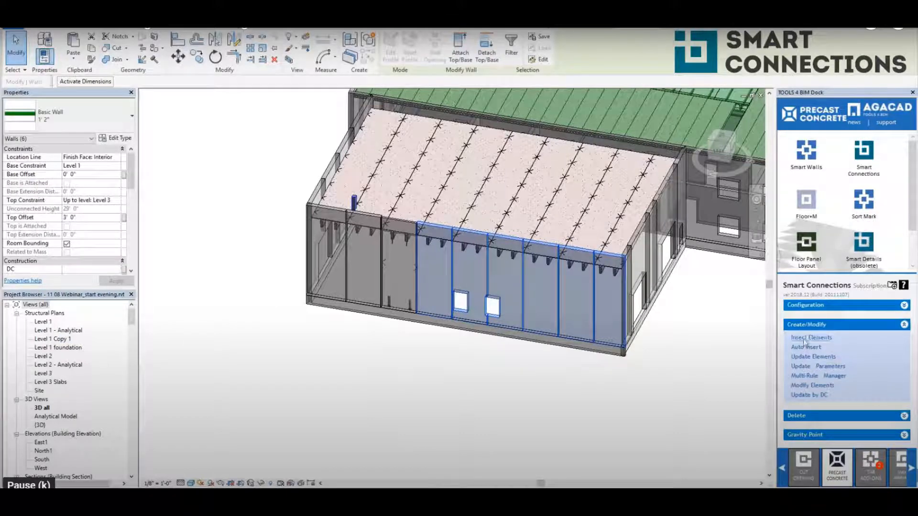
# Insert the SW wall configuration from the Walls group on the six selected panels and accept the inserted details report.
pyautogui.click(609, 382)
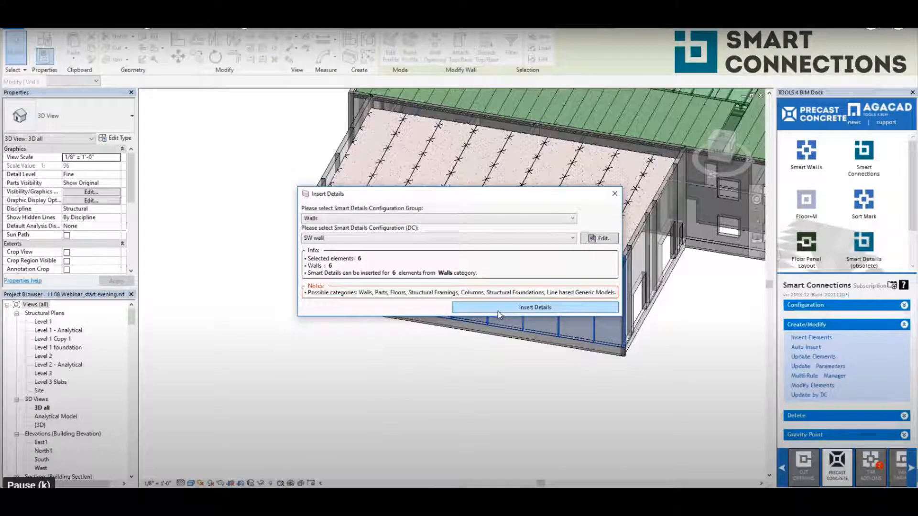
pyautogui.click(499, 308)
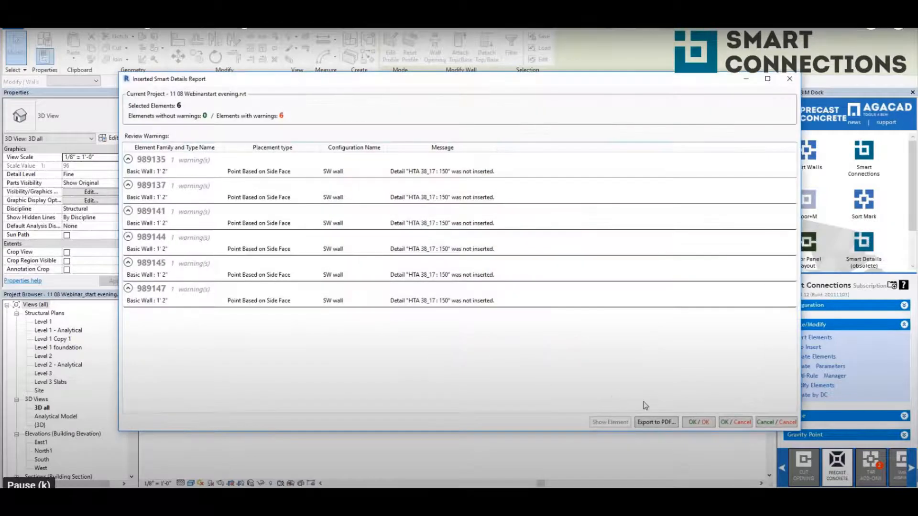
pyautogui.click(692, 423)
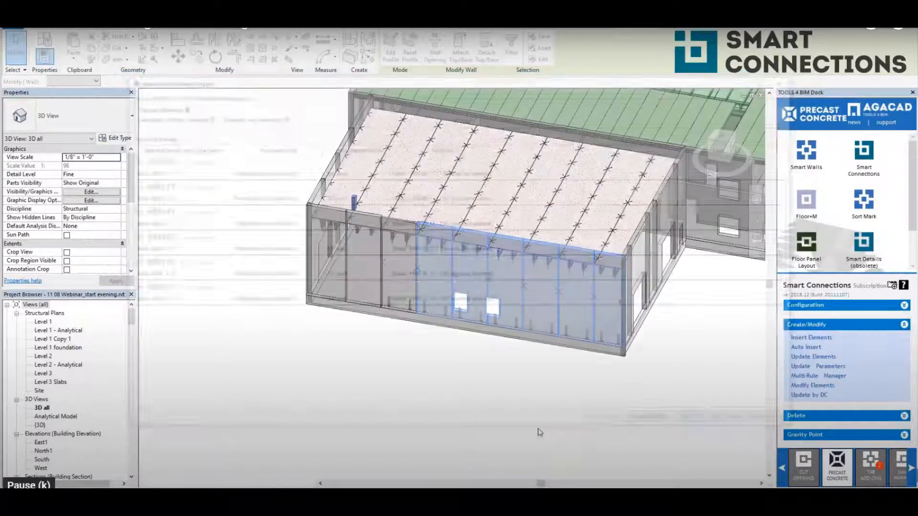
# Examine the details along the base of the long facade, selecting the wall to foundation plate below one of the windows.
pyautogui.click(526, 424)
pyautogui.scroll(4, 440, 326)
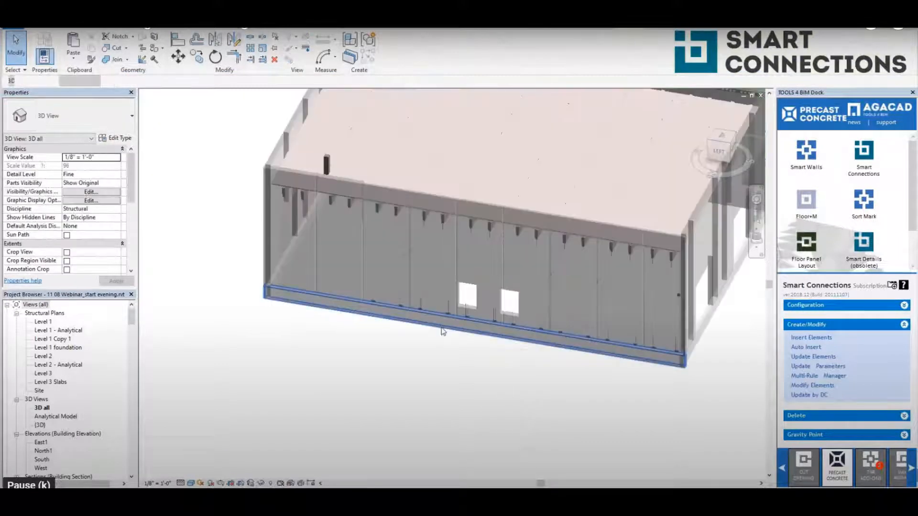
pyautogui.keyDown('shift'); pyautogui.moveTo(484, 377); pyautogui.dragTo(534, 376, button='middle'); pyautogui.keyUp('shift')
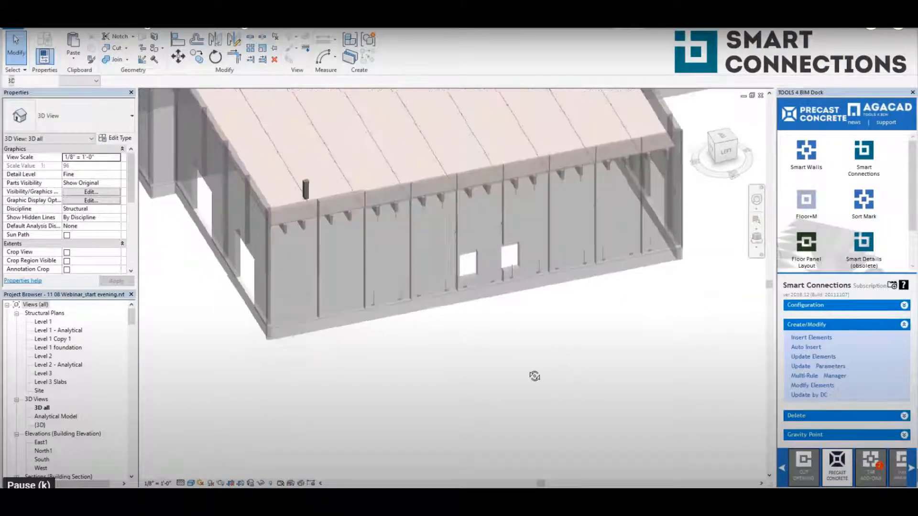
pyautogui.scroll(2, 410, 400)
pyautogui.scroll(3, 301, 353)
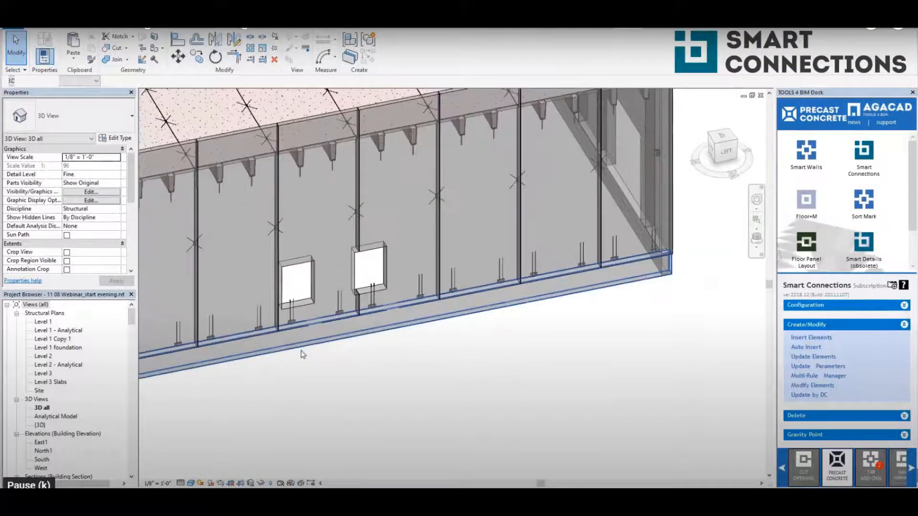
pyautogui.click(372, 298)
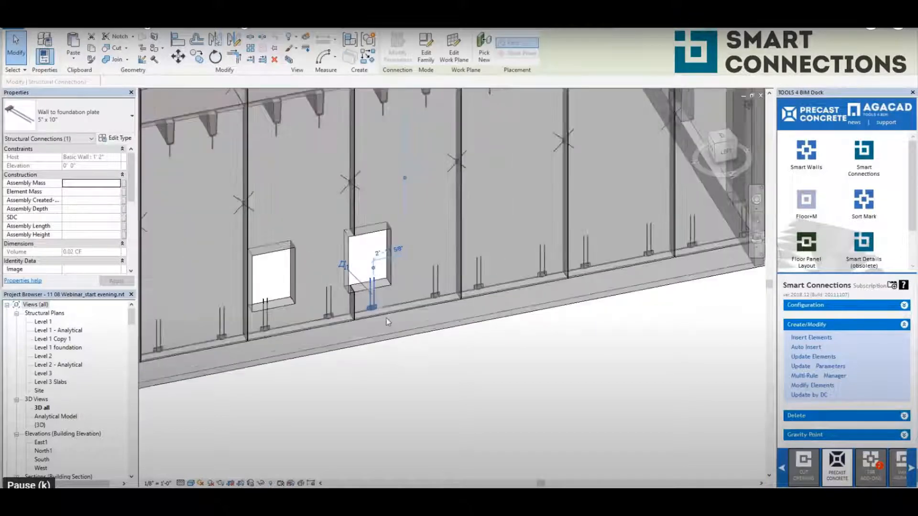
pyautogui.keyDown('shift'); pyautogui.moveTo(490, 356); pyautogui.dragTo(537, 362, button='middle'); pyautogui.keyUp('shift')
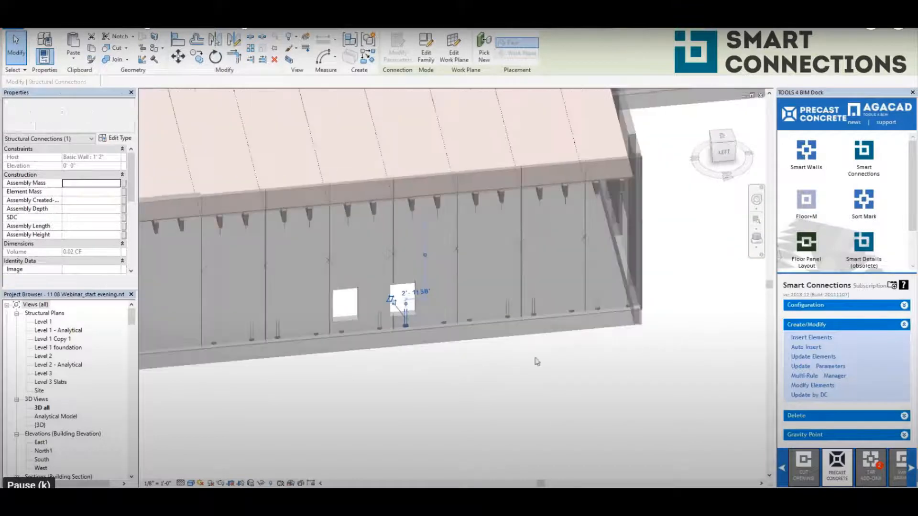
# Examine the panel joint near the building corner, selecting the DT to DT flange_horizontal connection and the nearby wall to foundation plates.
pyautogui.click(655, 257)
pyautogui.scroll(3, 655, 256)
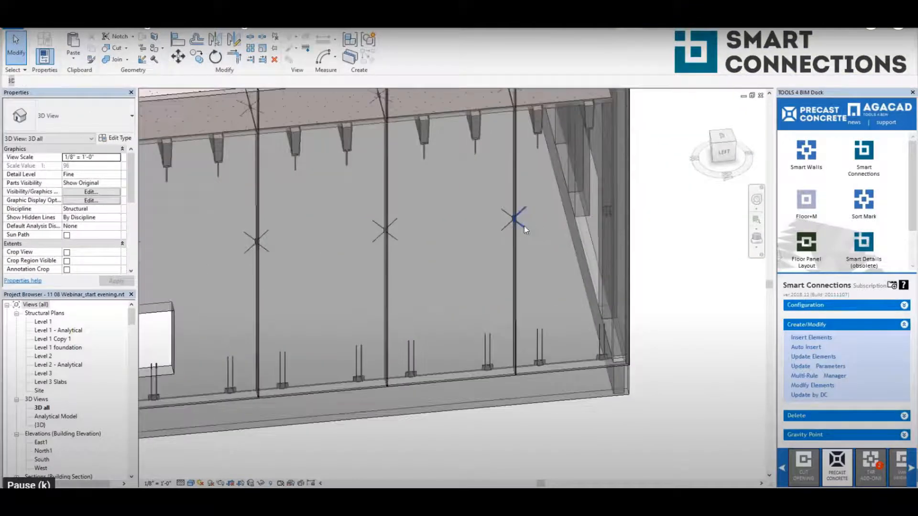
pyautogui.click(514, 218)
pyautogui.keyDown('shift'); pyautogui.moveTo(601, 217); pyautogui.dragTo(554, 265, button='middle'); pyautogui.keyUp('shift')
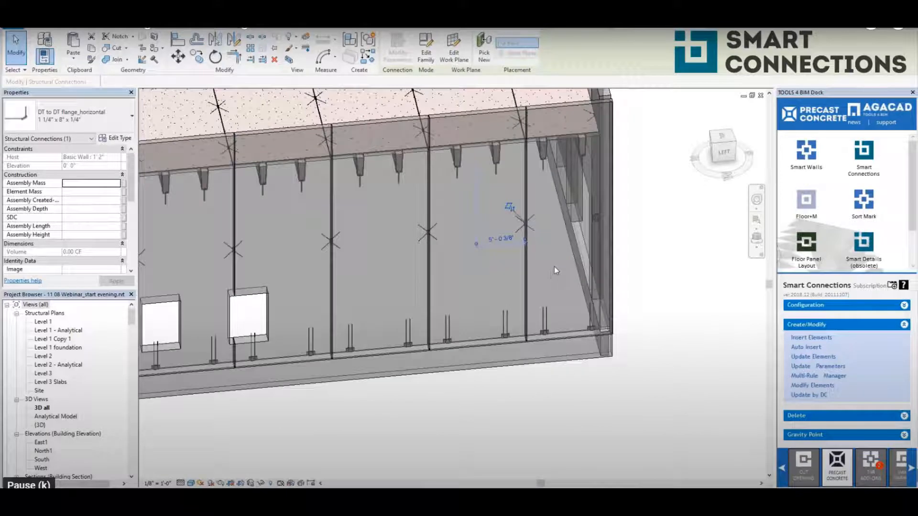
pyautogui.click(449, 332)
pyautogui.click(544, 325)
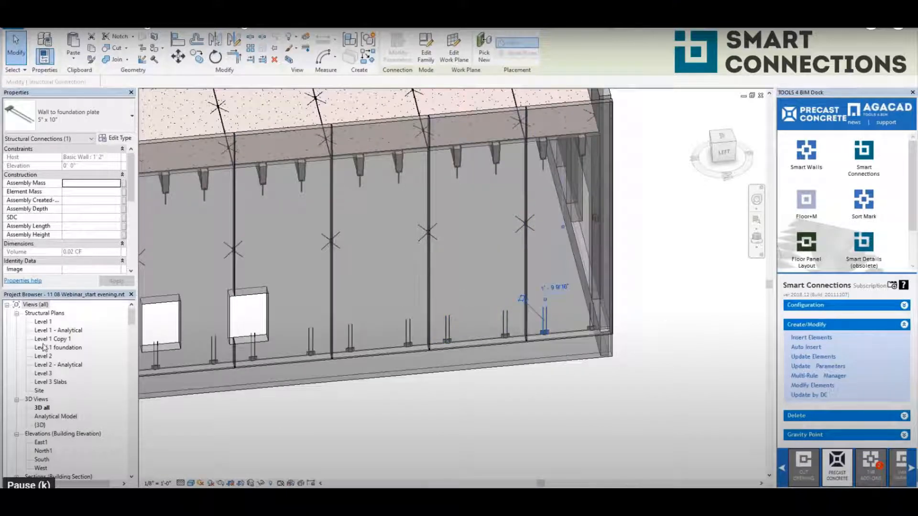
# Open the Level 1 structural plan and examine the wall corner at grid 2.
pyautogui.doubleClick(44, 323)
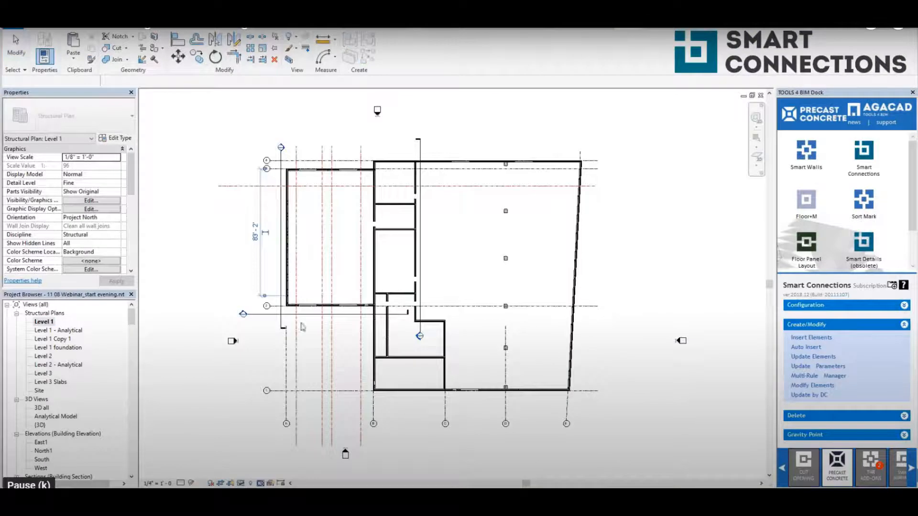
pyautogui.scroll(3, 312, 286)
pyautogui.scroll(3, 313, 284)
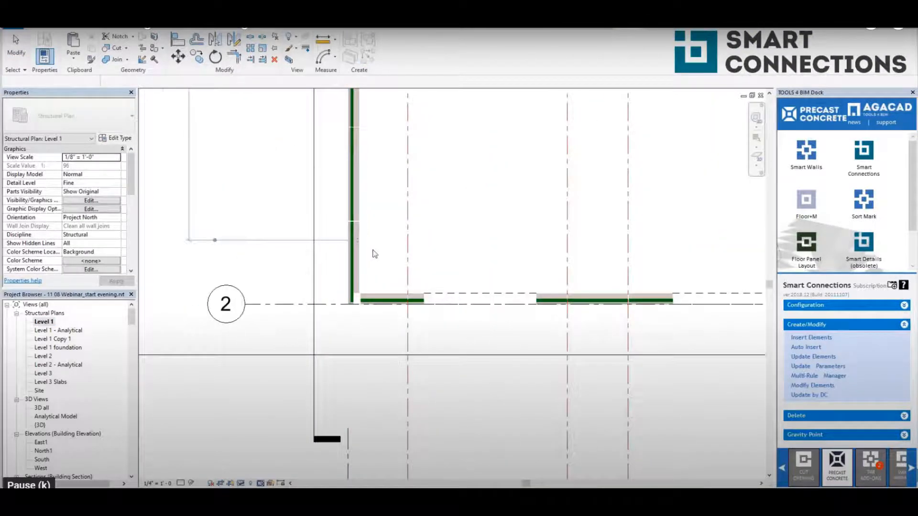
pyautogui.click(358, 286)
pyautogui.scroll(5, 360, 286)
pyautogui.click(351, 357)
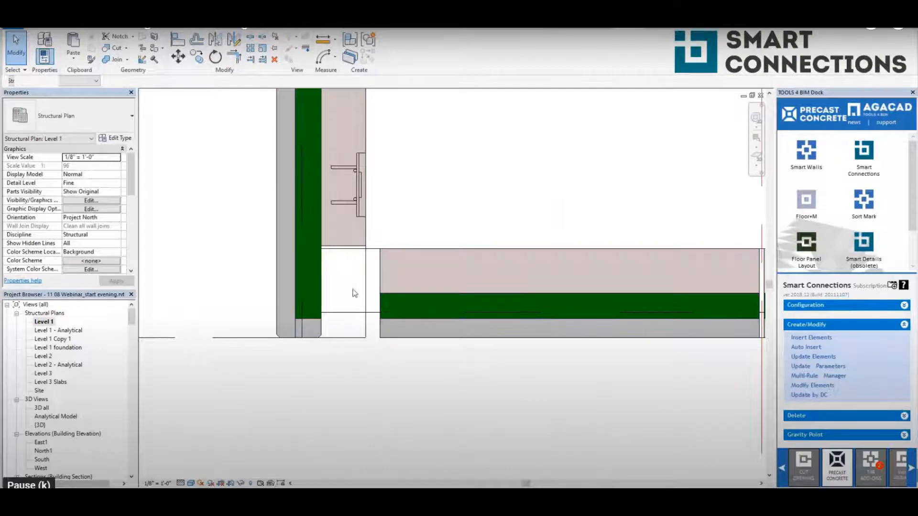
# Select the corner wall panel of the long facade and delete all inserted connection elements.
pyautogui.click(367, 139)
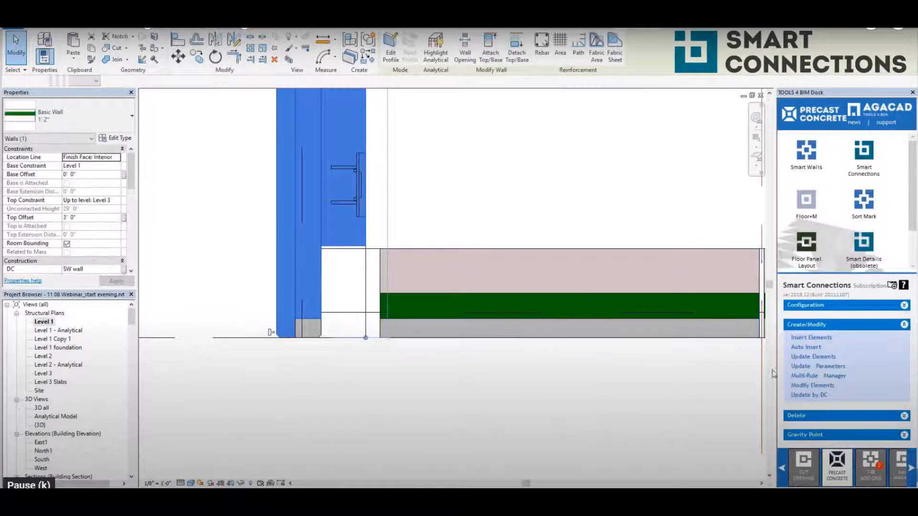
pyautogui.click(797, 415)
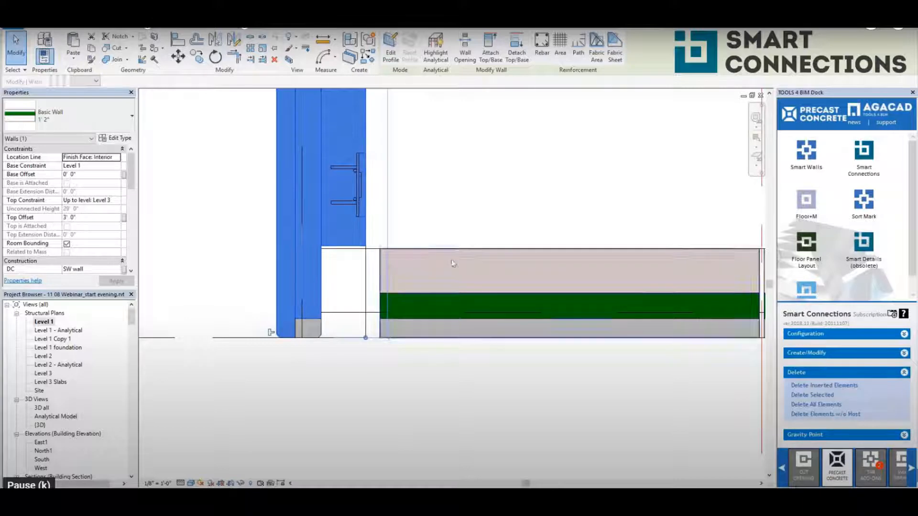
pyautogui.click(797, 405)
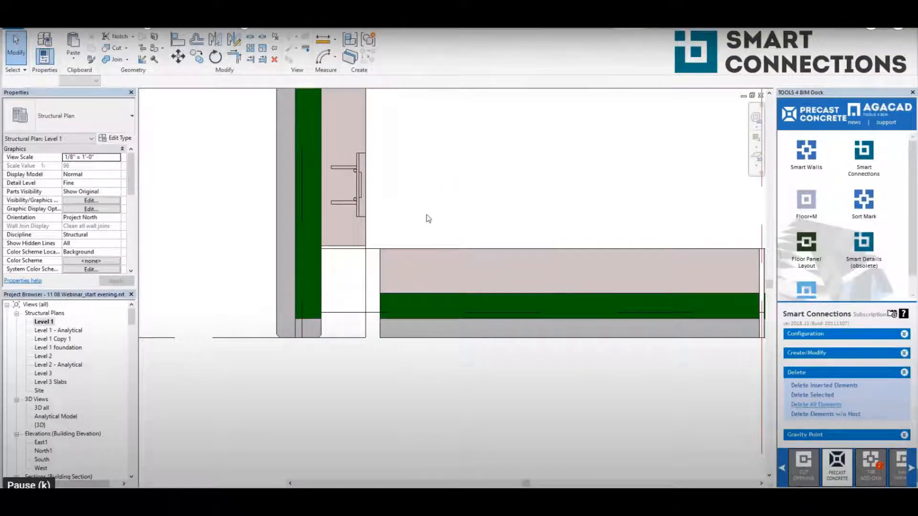
# Extend the end of the perpendicular wall at the corner to the face of the long-facade panel's green core layer.
pyautogui.click(382, 267)
pyautogui.scroll(1, 396, 254)
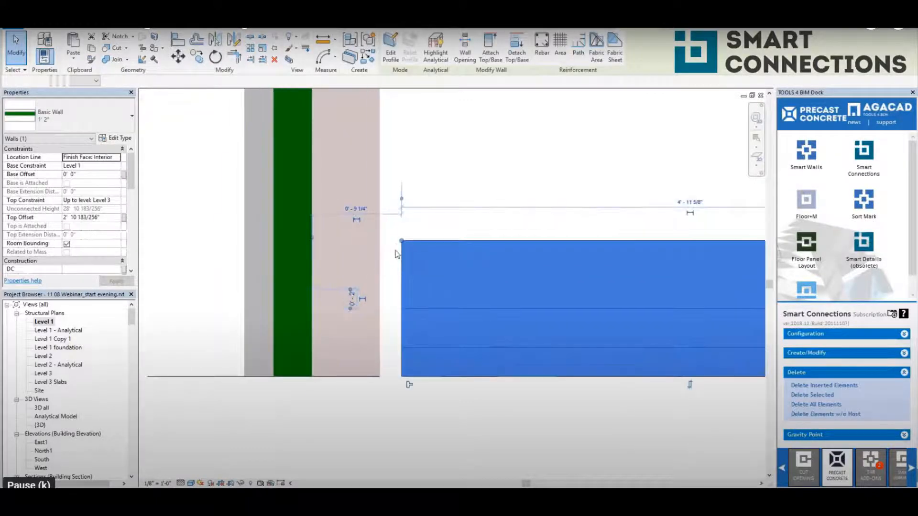
pyautogui.moveTo(402, 241); pyautogui.dragTo(311, 240)
pyautogui.click(432, 183)
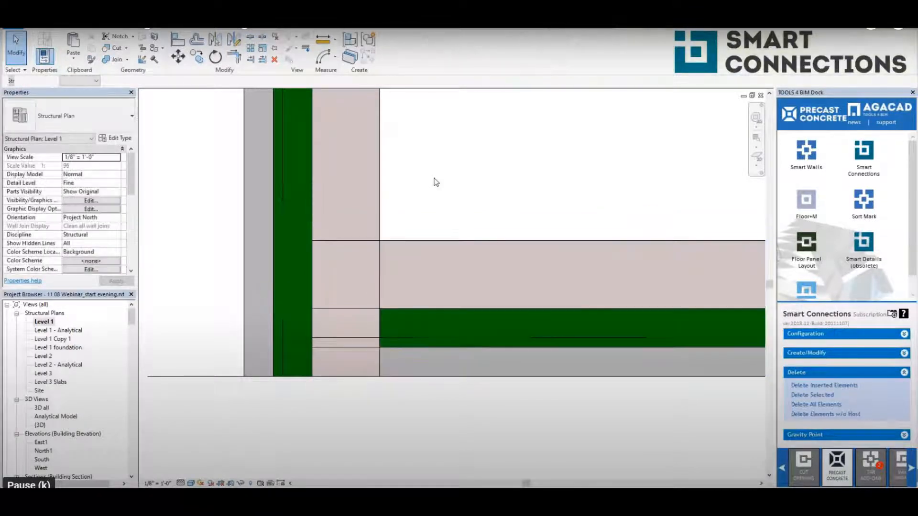
pyautogui.press('d')
pyautogui.press('l')
pyautogui.scroll(2, 313, 242)
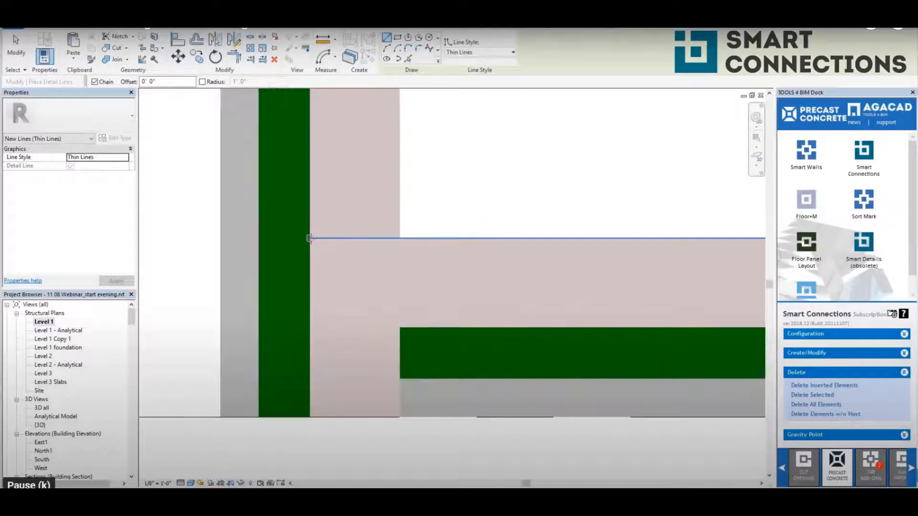
pyautogui.click(310, 238)
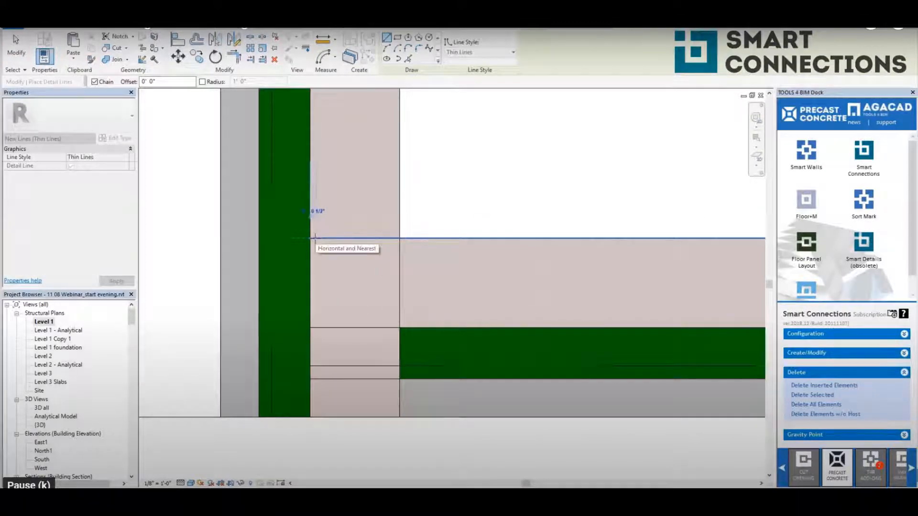
pyautogui.press('Escape')
pyautogui.press('Escape')
# Pull the perpendicular wall's end back slightly to leave a small gap to the long-facade panel's green core layer.
pyautogui.click(315, 250)
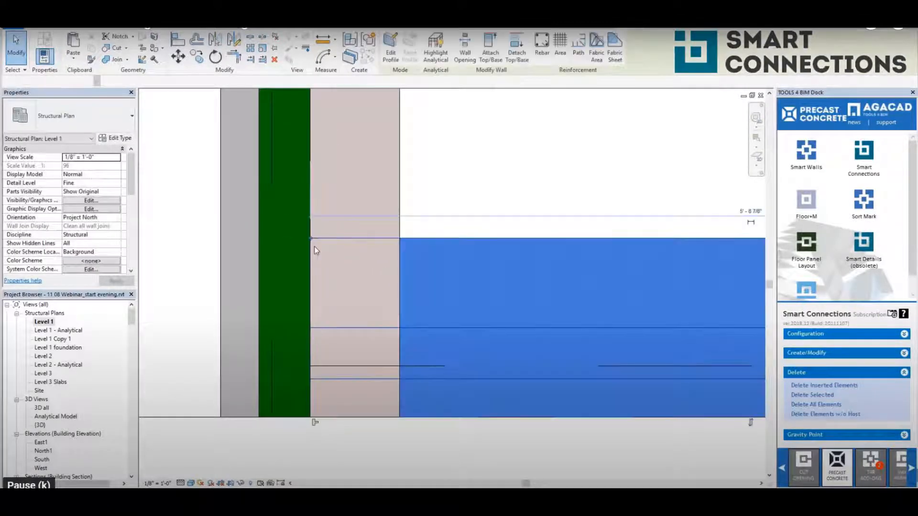
pyautogui.click(312, 243)
pyautogui.moveTo(312, 238); pyautogui.dragTo(316, 238)
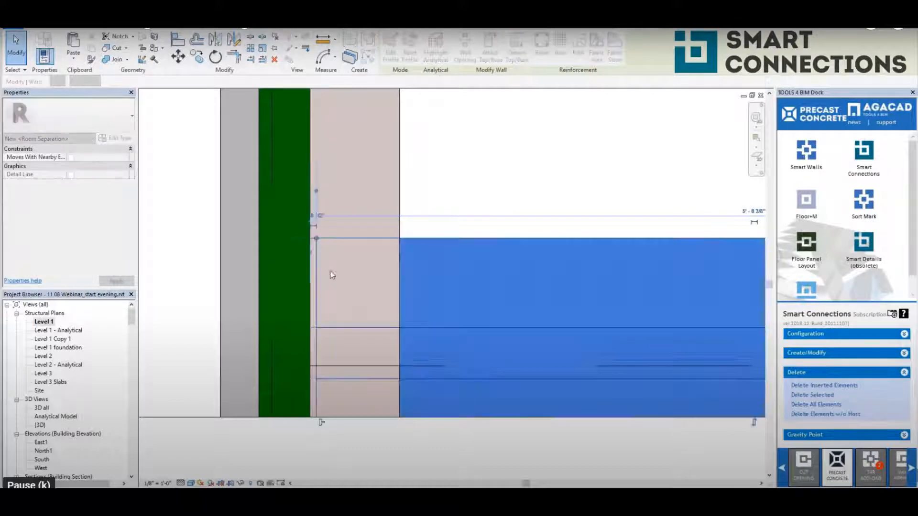
# Insert the SW wall details from the Walls configuration group into the long facade's corner wall panel and accept the report.
pyautogui.scroll(-2, 330, 272)
pyautogui.click(371, 223)
pyautogui.click(372, 237)
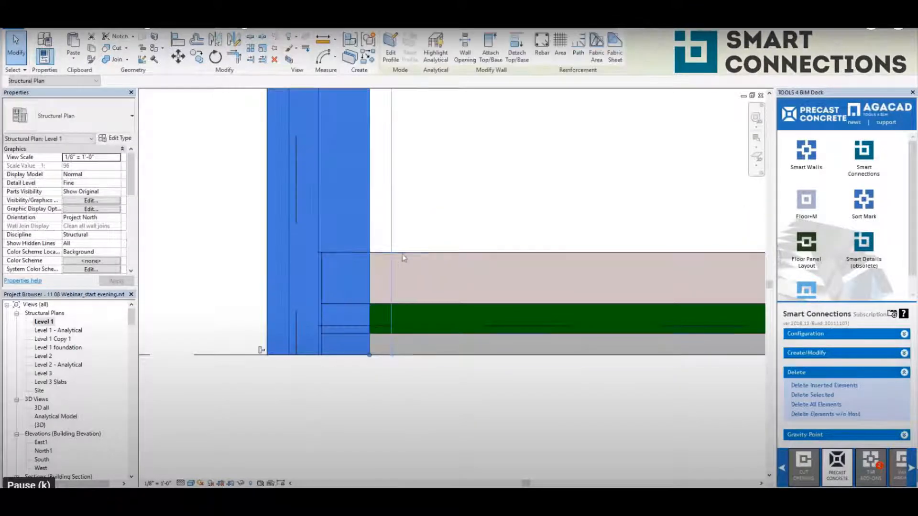
pyautogui.scroll(-2, 257, 278)
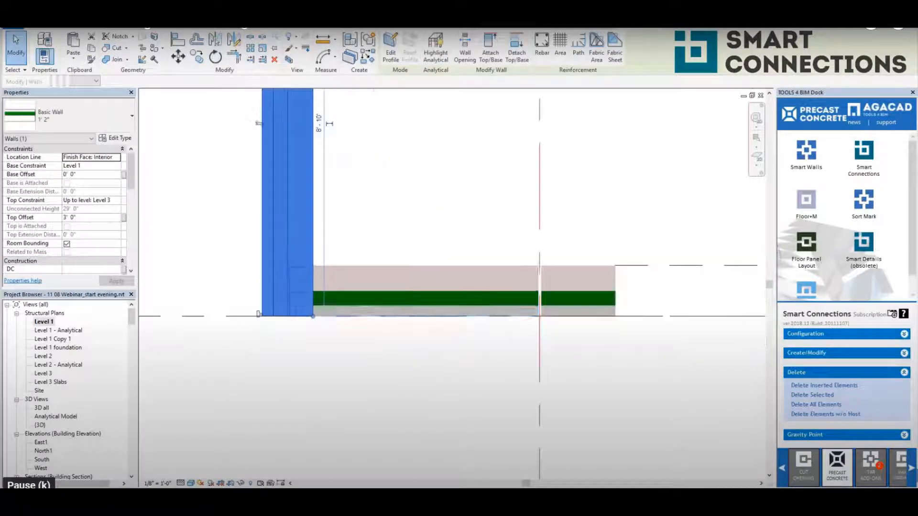
pyautogui.click(802, 353)
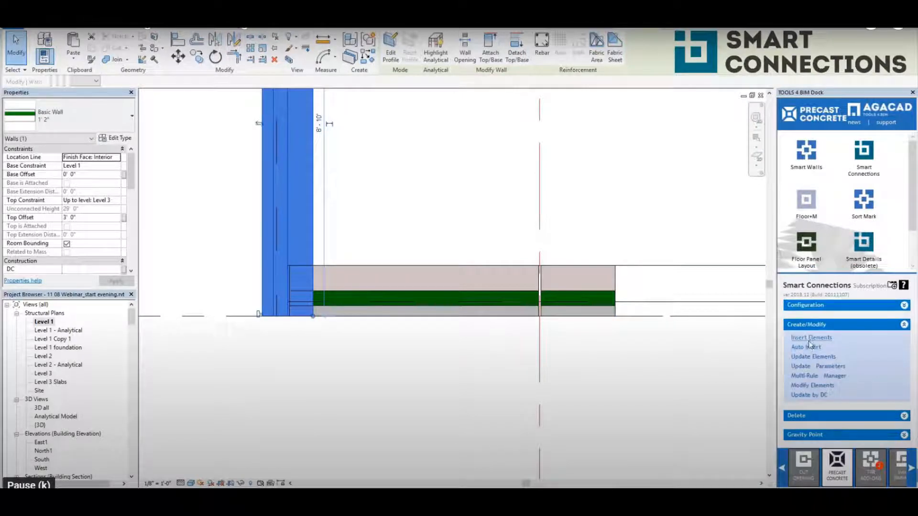
pyautogui.click(811, 338)
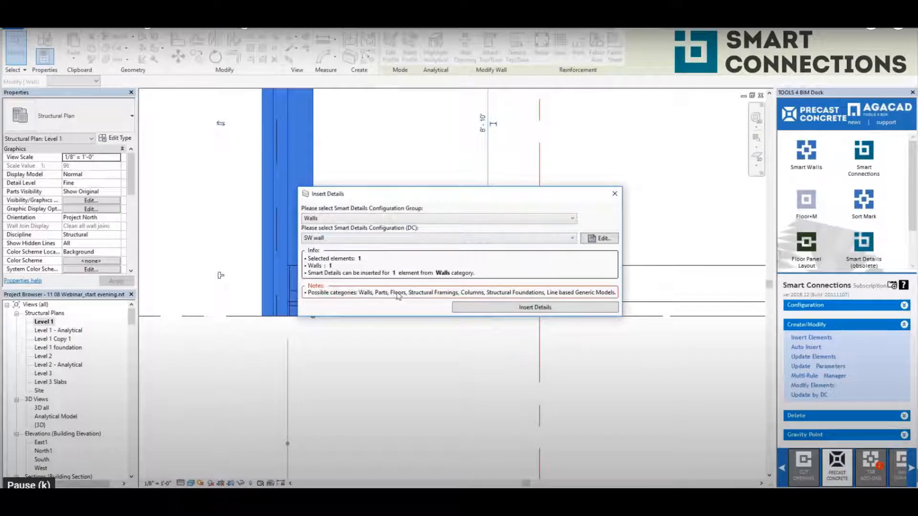
pyautogui.click(484, 308)
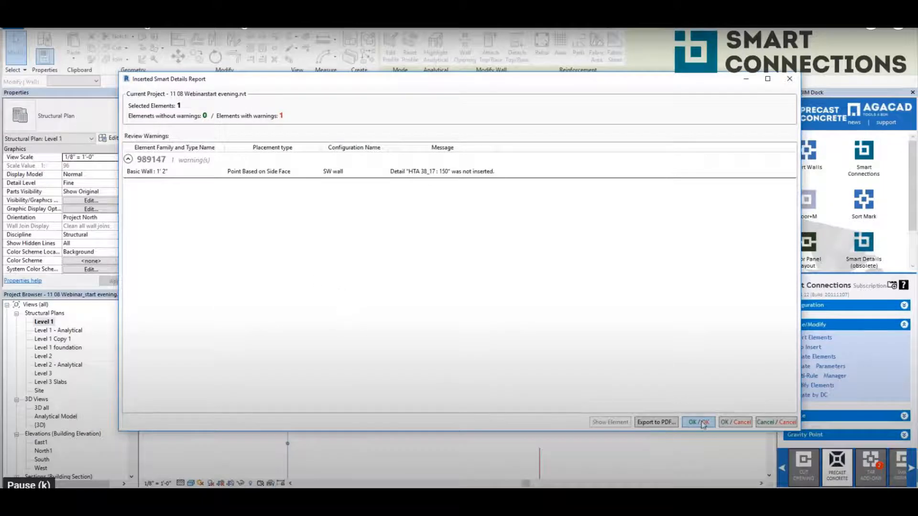
pyautogui.click(701, 423)
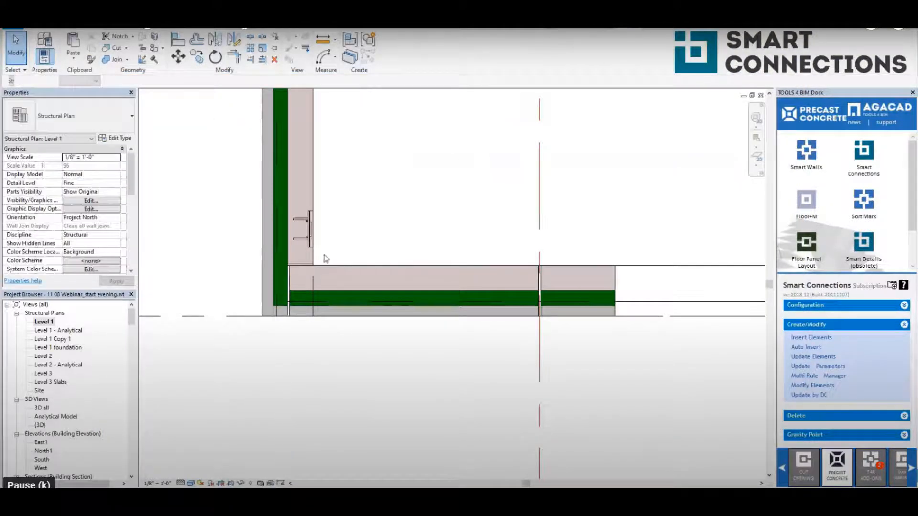
# Open the SW wall configuration from the rectangular wall cut at the corner and review its Searching Rule Name options.
pyautogui.scroll(3, 311, 266)
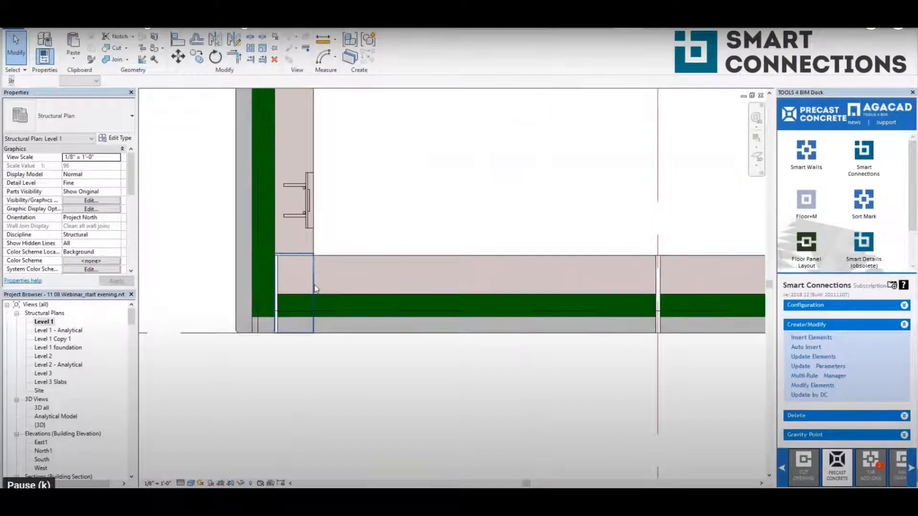
pyautogui.click(293, 281)
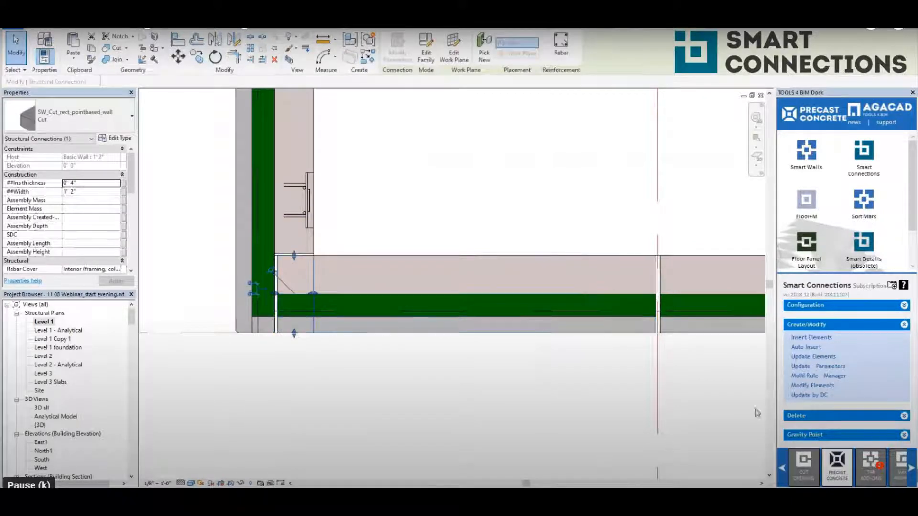
pyautogui.click(445, 234)
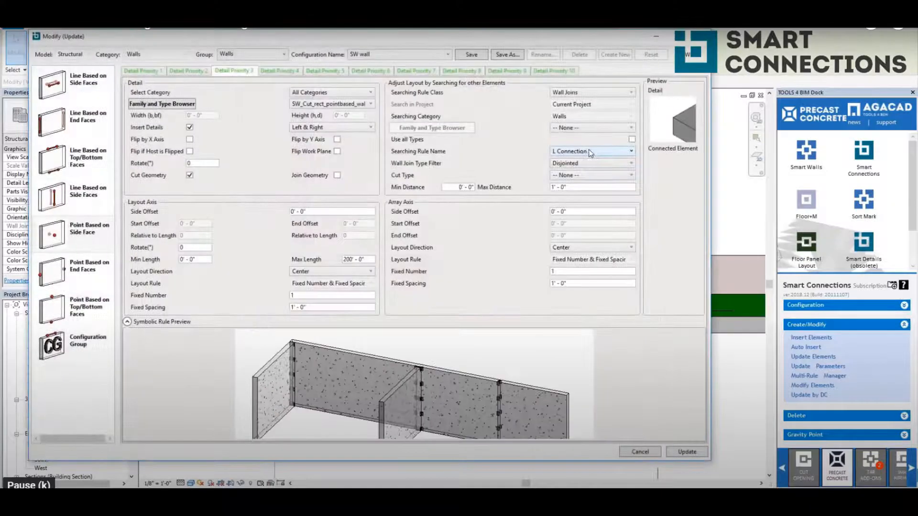
pyautogui.click(591, 152)
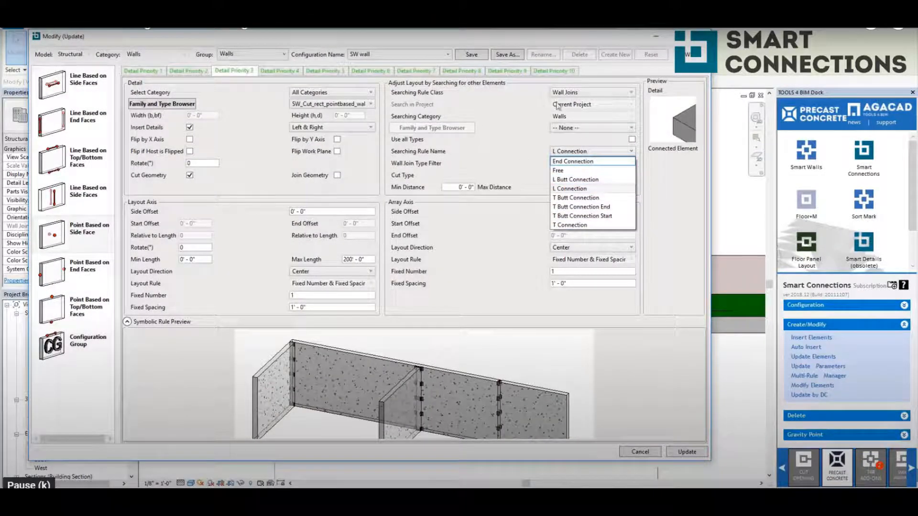
pyautogui.click(522, 156)
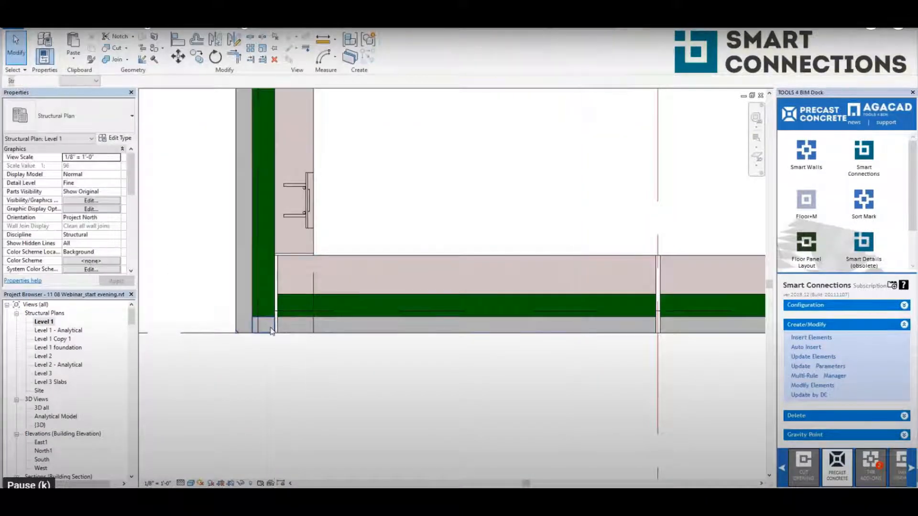
# Inspect the inserted connections at the joint between the corner panel and the next long-facade panel.
pyautogui.scroll(-3, 316, 403)
pyautogui.moveTo(364, 230); pyautogui.dragTo(388, 462, button='middle')
pyautogui.click(338, 284)
pyautogui.click(337, 267)
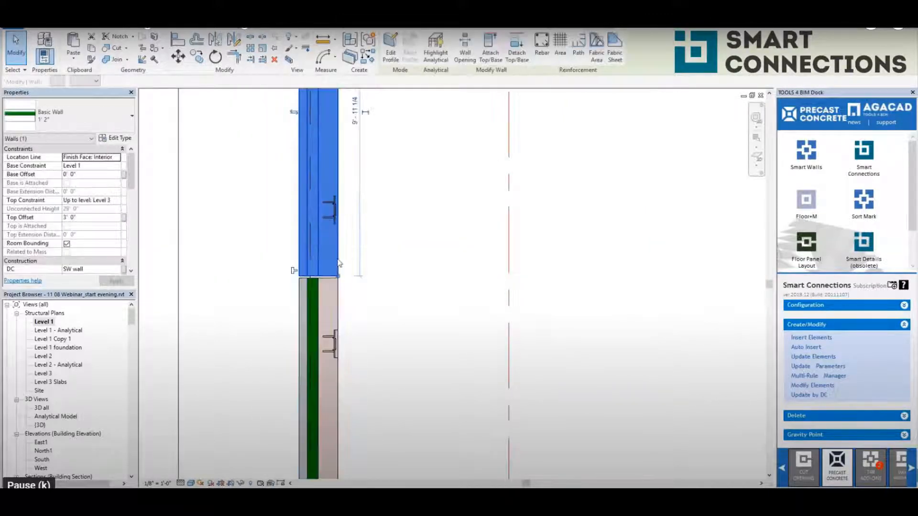
pyautogui.scroll(-3, 328, 383)
pyautogui.scroll(4, 299, 363)
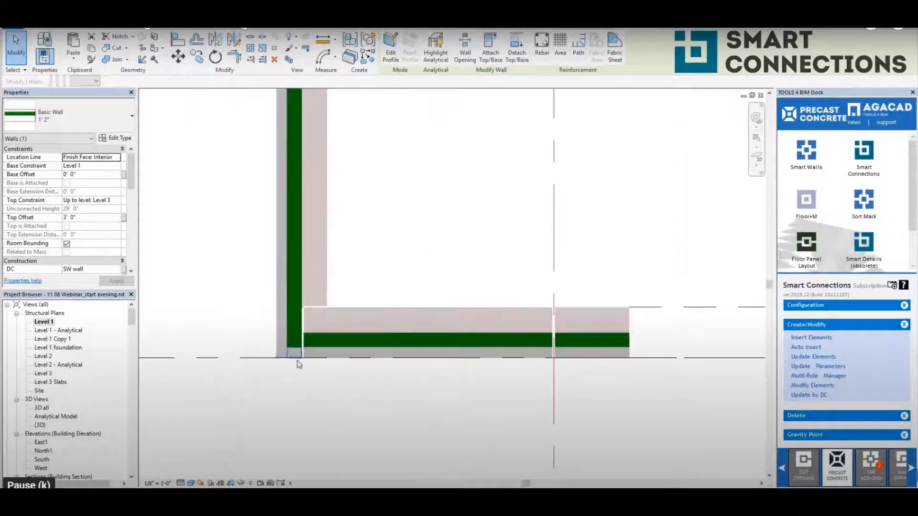
# Examine the exterior concrete corner extension, the rectangular wall cut and the perpendicular wall panel at the corner.
pyautogui.click(294, 353)
pyautogui.scroll(2, 304, 331)
pyautogui.click(300, 314)
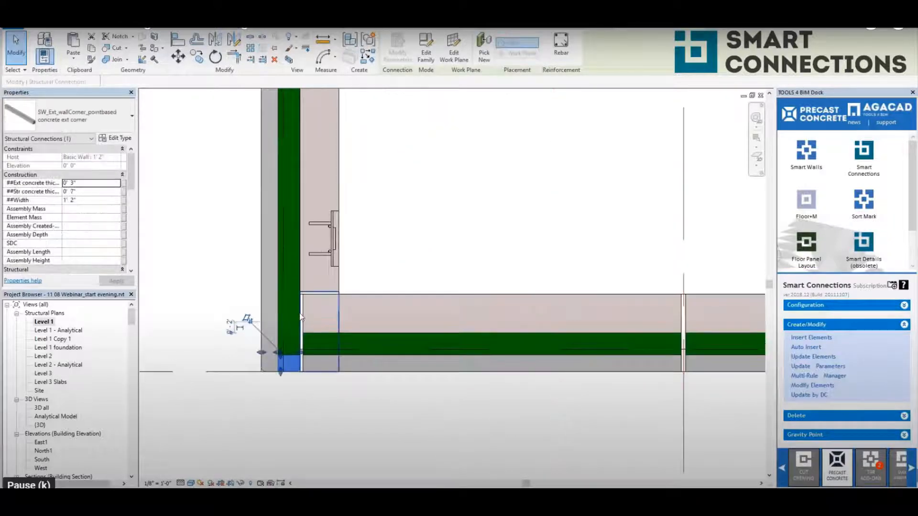
pyautogui.click(306, 311)
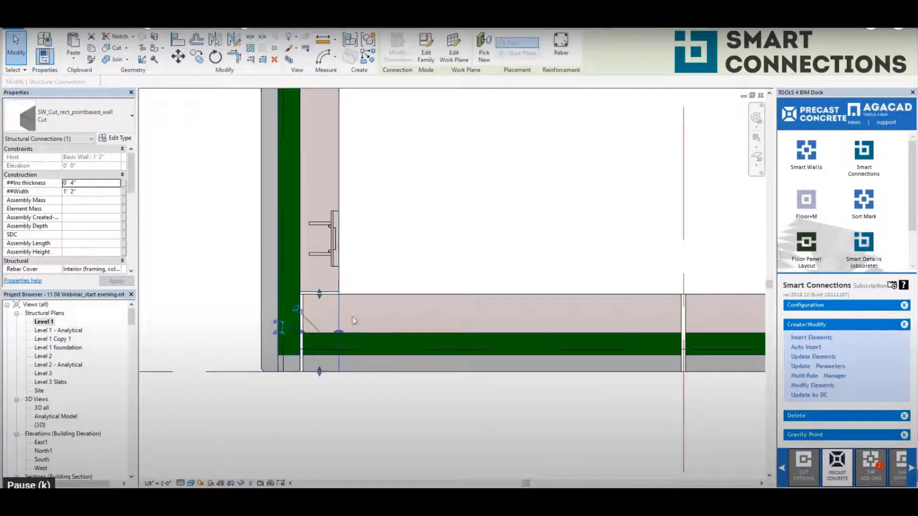
pyautogui.click(365, 299)
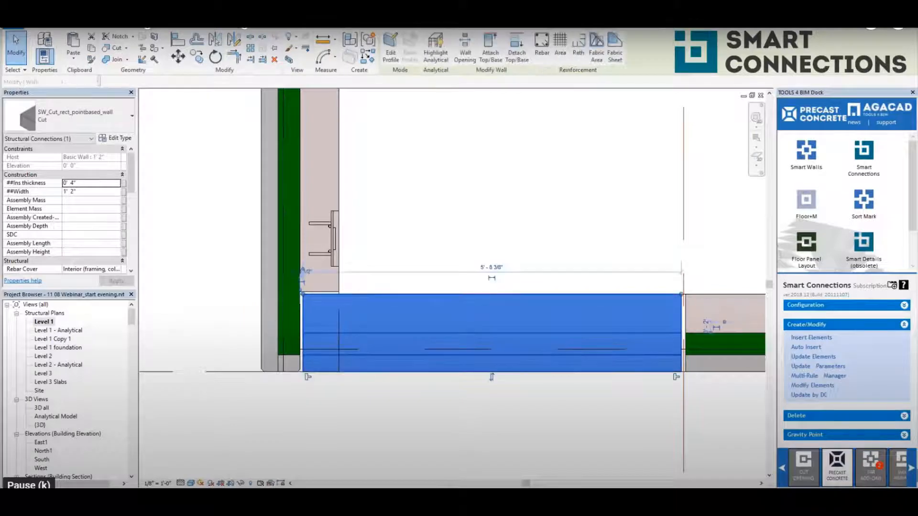
pyautogui.click(361, 406)
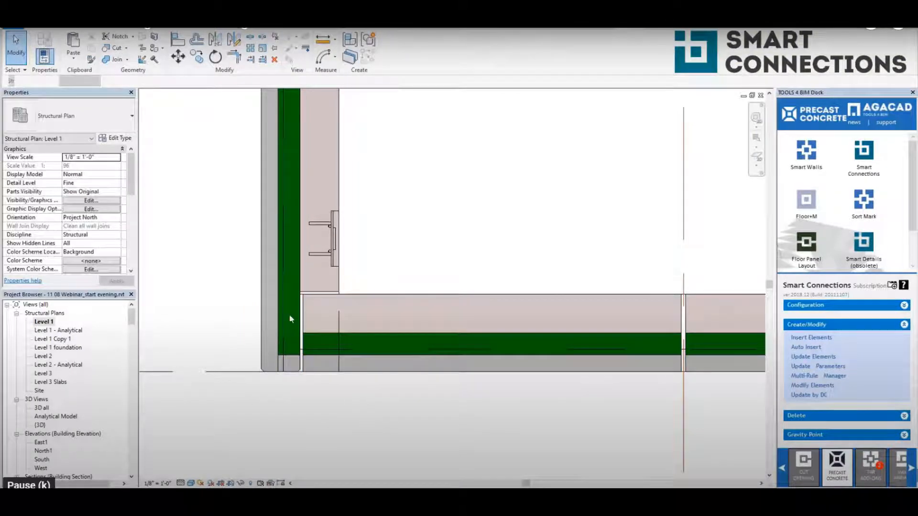
pyautogui.scroll(-5, 308, 349)
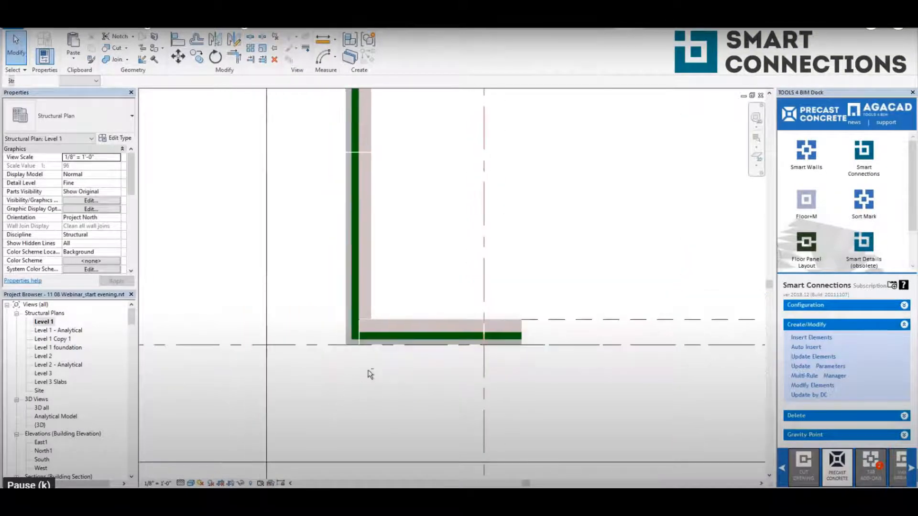
# Switch to the 3D view and check the 8" x 8" embedded plate near the building corner.
pyautogui.hotkey('ctrl', 'Tab')
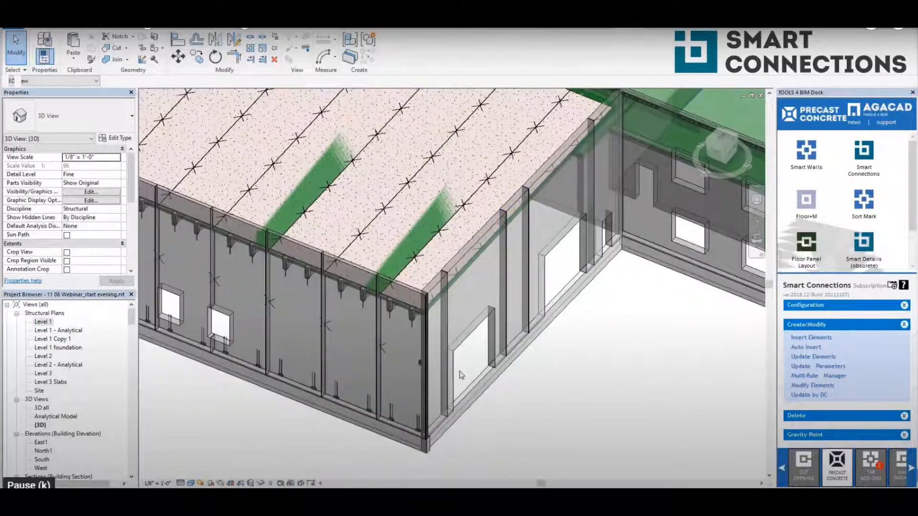
pyautogui.scroll(8, 353, 353)
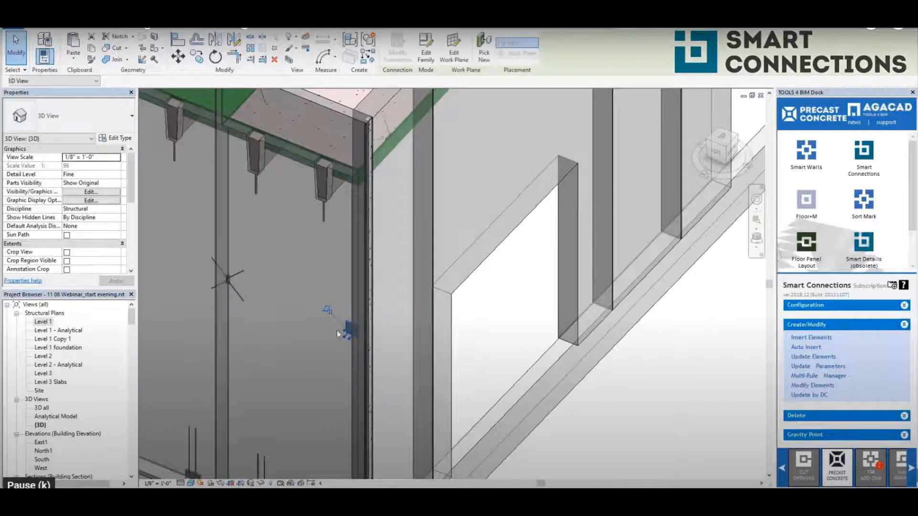
pyautogui.click(346, 336)
pyautogui.scroll(-4, 473, 197)
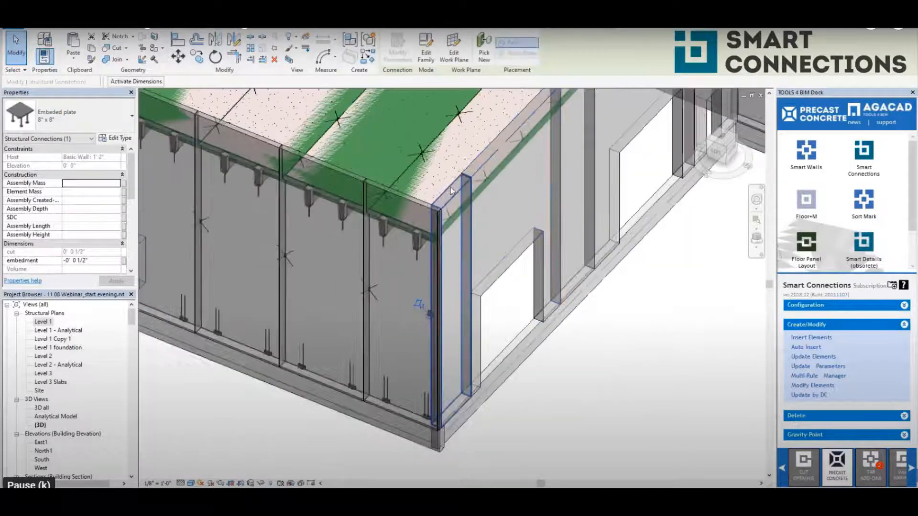
# Insert the SW wall details into the first two wall panels of the perpendicular facade and accept the report.
pyautogui.click(472, 171)
pyautogui.keyDown('ctrl'); pyautogui.click(475, 166); pyautogui.keyUp('ctrl')
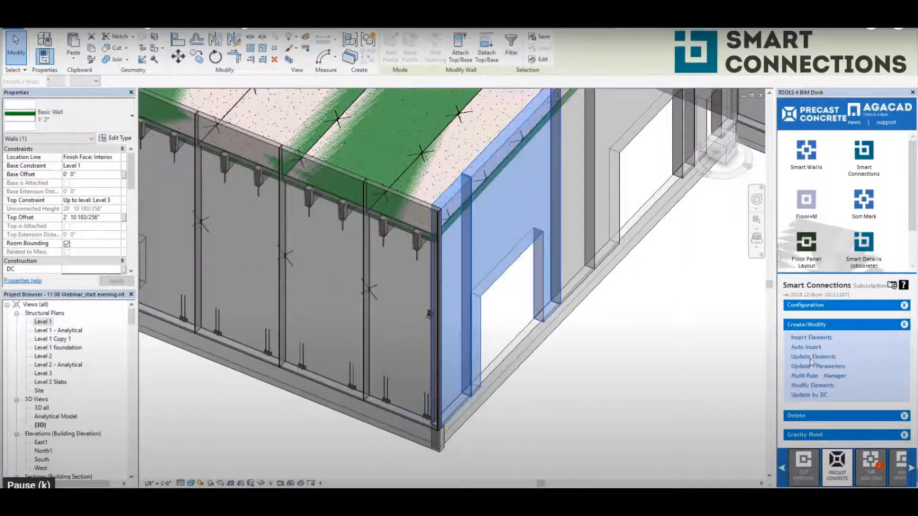
pyautogui.click(581, 311)
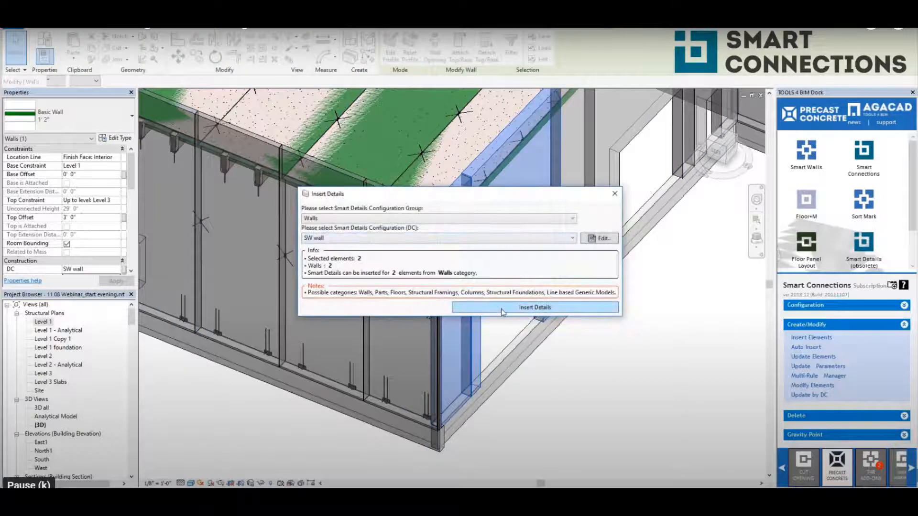
pyautogui.click(503, 310)
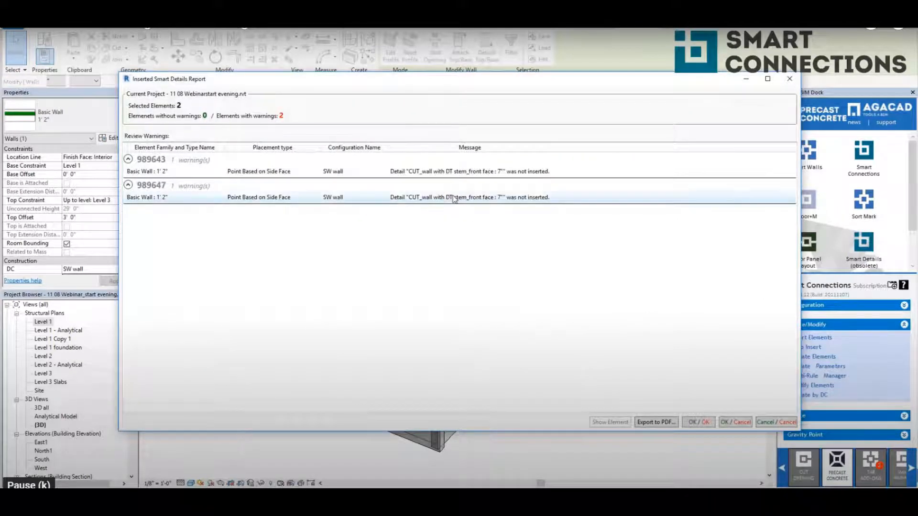
pyautogui.click(698, 422)
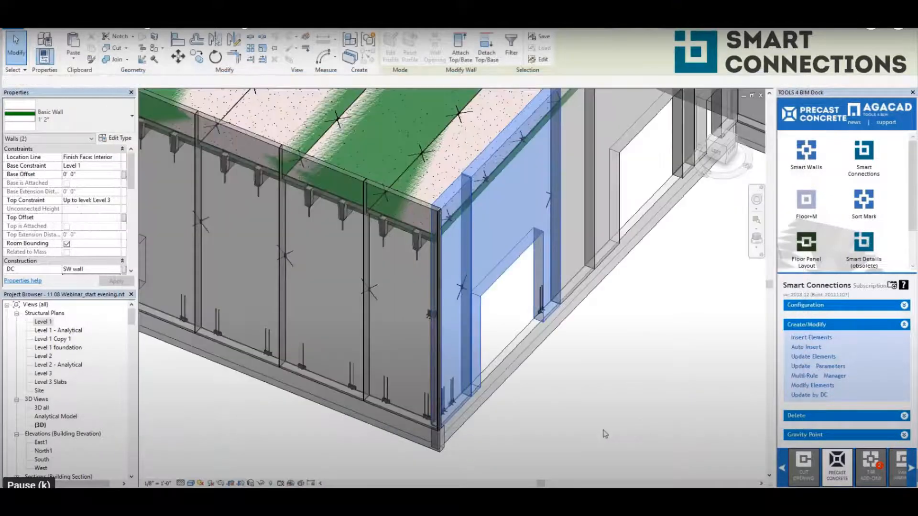
pyautogui.press('Escape')
# Inspect an HTA 38_17 anchor on the perpendicular facade from the outside and from the building's interior side.
pyautogui.scroll(5, 487, 211)
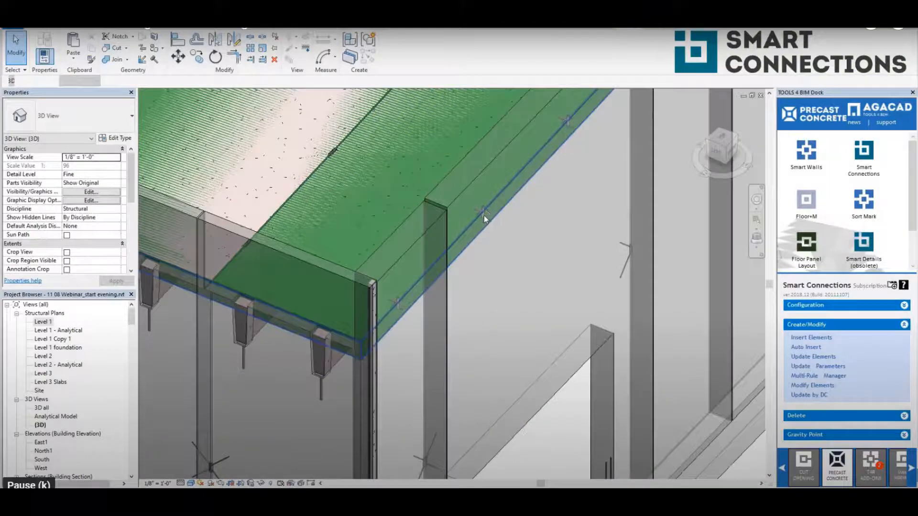
pyautogui.click(484, 214)
pyautogui.keyDown('shift'); pyautogui.moveTo(484, 214); pyautogui.dragTo(676, 282, button='middle'); pyautogui.keyUp('shift')
pyautogui.scroll(-2, 690, 286)
# Insert the SW wall details into two more adjacent panels of the perpendicular facade and accept the report.
pyautogui.click(369, 132)
pyautogui.scroll(-2, 382, 158)
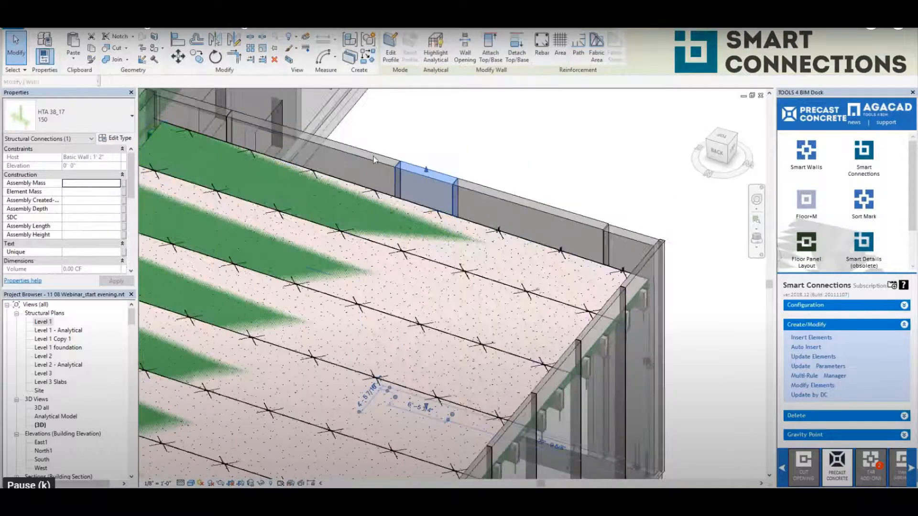
pyautogui.click(810, 340)
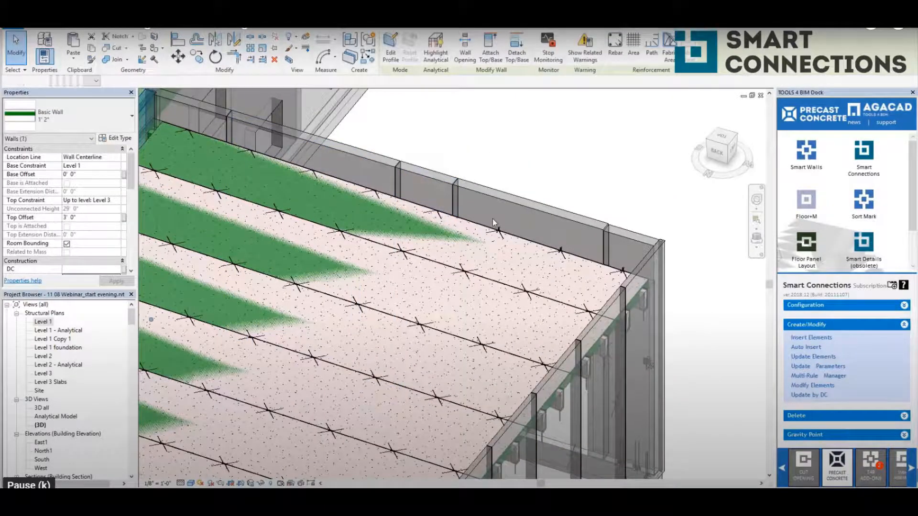
pyautogui.click(509, 308)
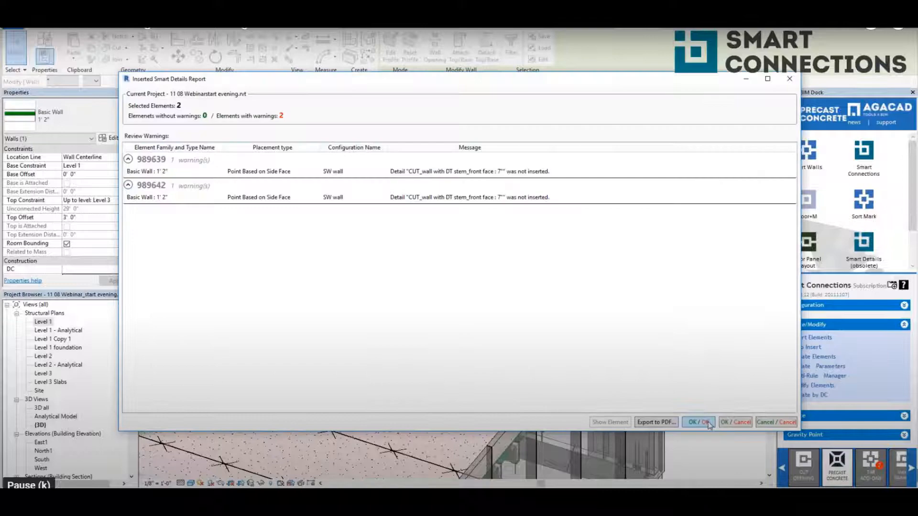
pyautogui.click(708, 424)
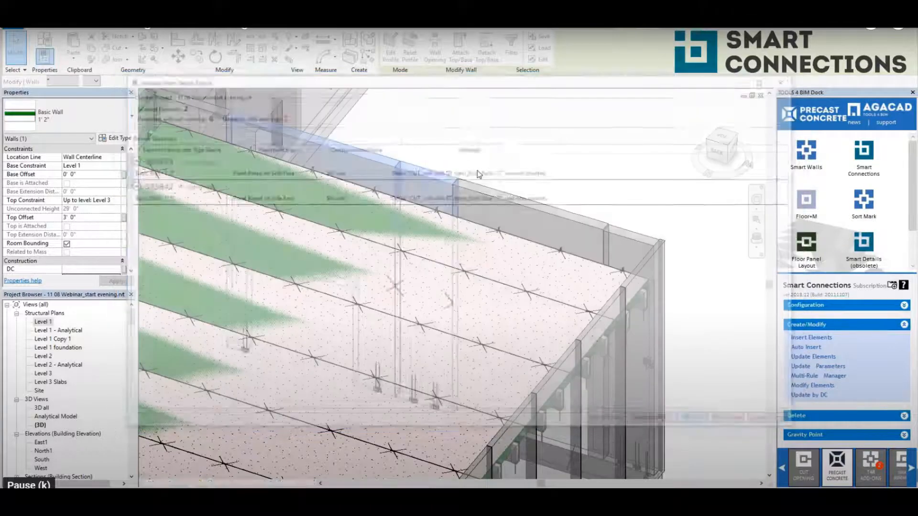
pyautogui.press('Escape')
# Select the edge double tee and examine the row of anchors between it and the facade panels.
pyautogui.scroll(3, 458, 216)
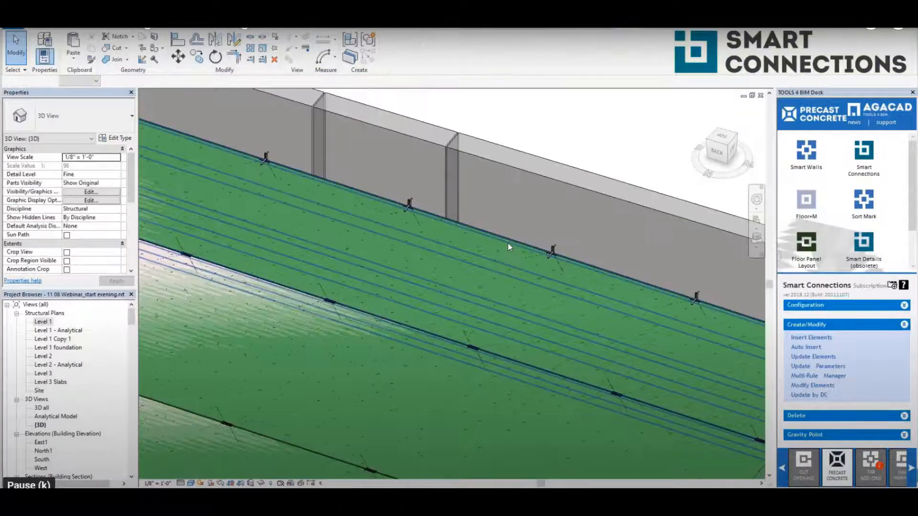
pyautogui.click(508, 252)
pyautogui.scroll(-2, 508, 252)
pyautogui.scroll(-2, 574, 273)
pyautogui.keyDown('shift'); pyautogui.moveTo(574, 292); pyautogui.dragTo(619, 263, button='middle'); pyautogui.keyUp('shift')
pyautogui.scroll(4, 600, 248)
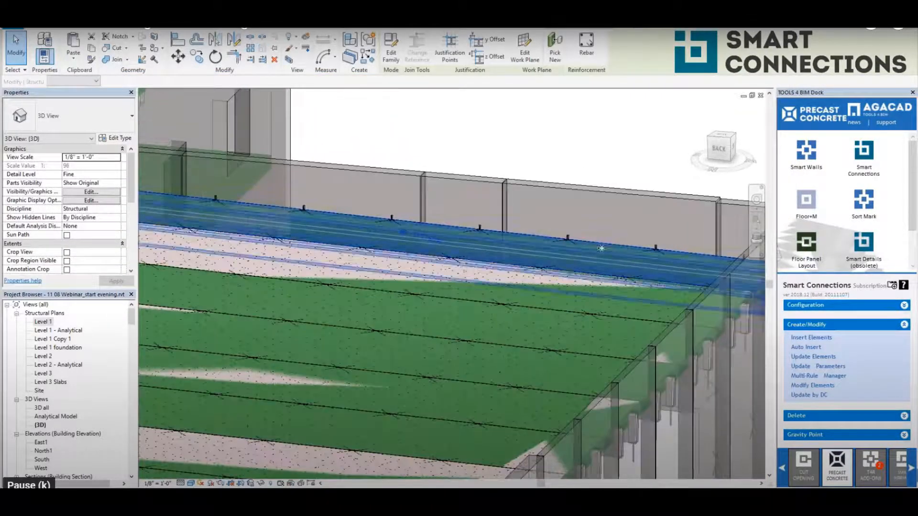
# Examine one HTA 38_17 wall anchor and the DT 2 DT connection element beside it up close.
pyautogui.click(553, 232)
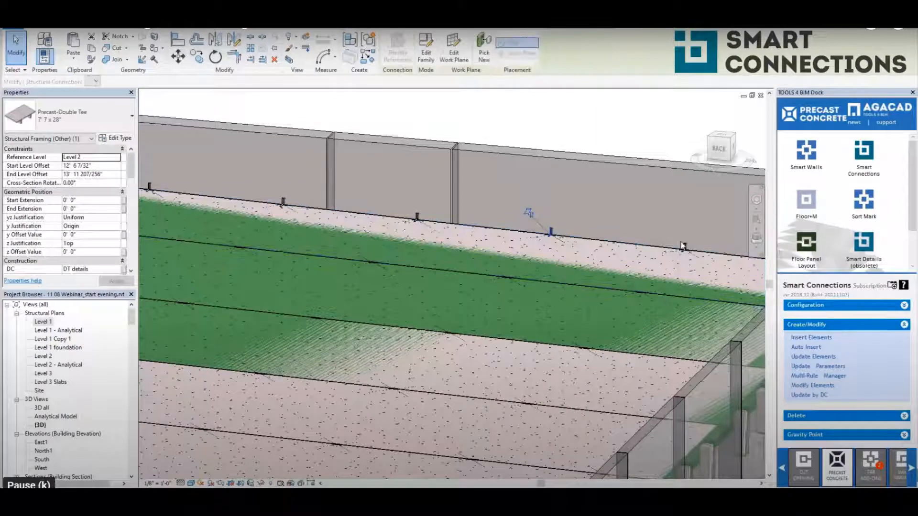
pyautogui.keyDown('shift'); pyautogui.moveTo(667, 231); pyautogui.dragTo(610, 234, button='middle'); pyautogui.keyUp('shift')
pyautogui.scroll(3, 609, 234)
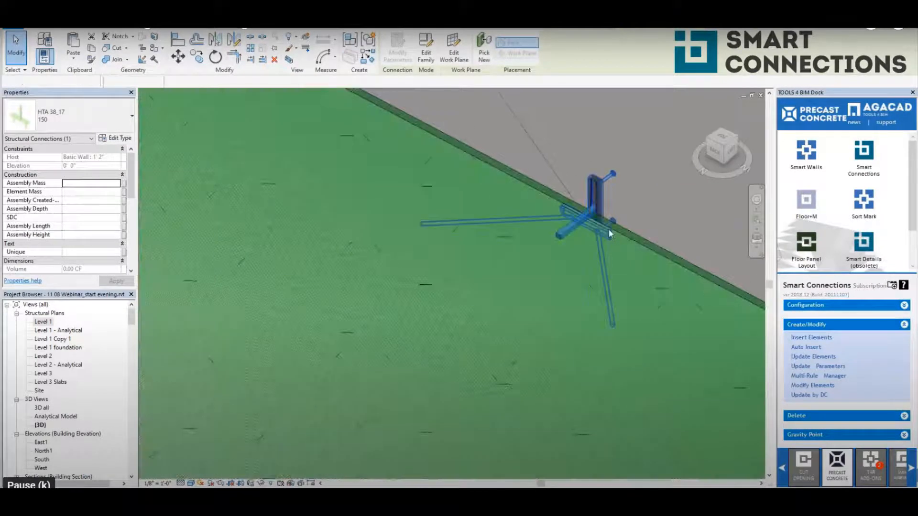
pyautogui.click(603, 201)
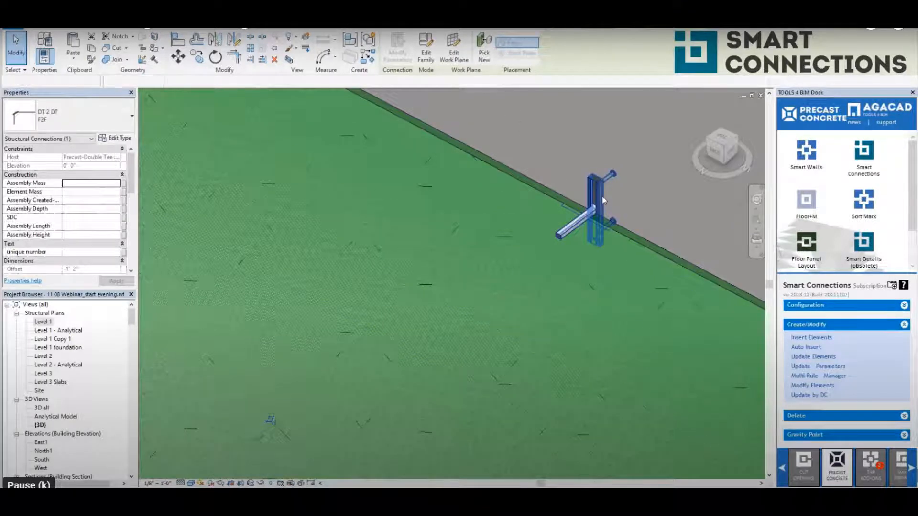
# Open the modification settings of the HTA 38_17 wall anchor and review the connection type used in its searching rule.
pyautogui.scroll(-2, 588, 187)
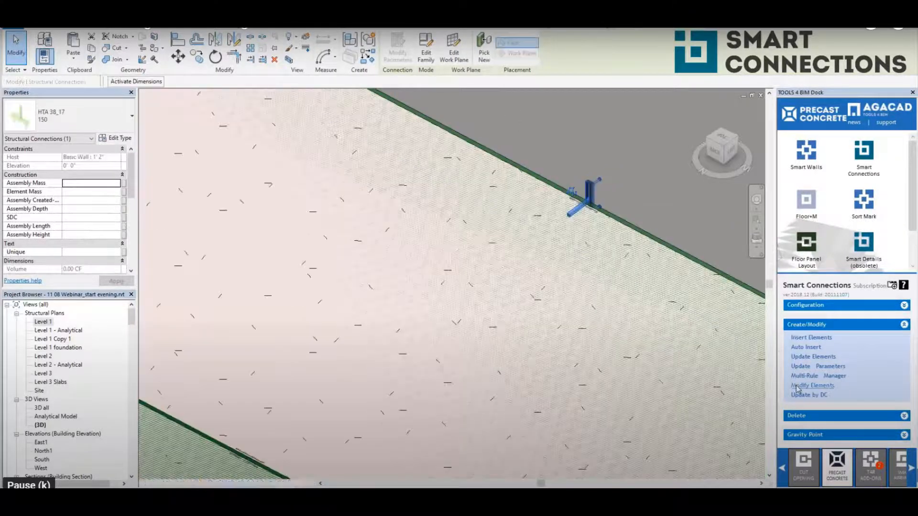
pyautogui.click(797, 386)
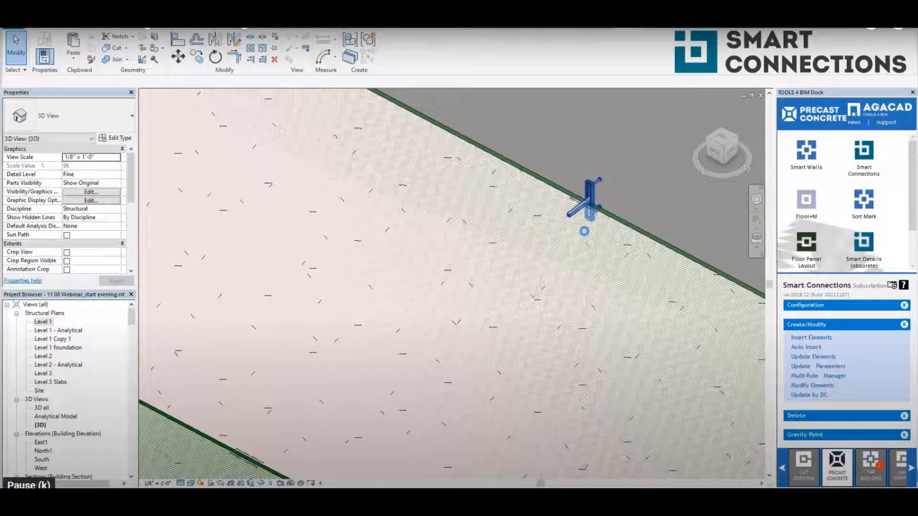
pyautogui.click(595, 213)
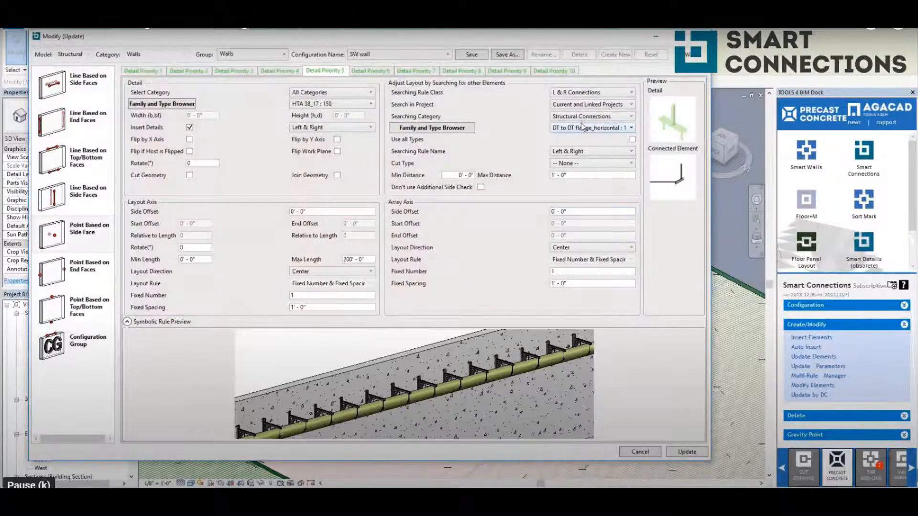
pyautogui.click(584, 129)
pyautogui.click(623, 129)
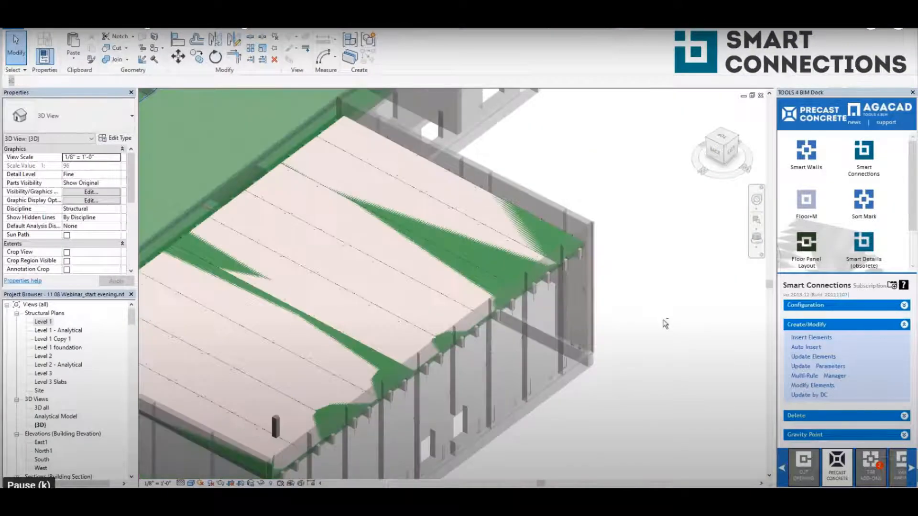
# Insert the SW wall details into four separate 1' 2" panels of the long rear facade and accept the report.
pyautogui.keyDown('shift'); pyautogui.moveTo(665, 324); pyautogui.dragTo(652, 280, button='middle'); pyautogui.keyUp('shift')
pyautogui.scroll(-2, 652, 279)
pyautogui.moveTo(578, 406); pyautogui.dragTo(571, 426, button='middle')
pyautogui.scroll(3, 536, 372)
pyautogui.scroll(2, 536, 372)
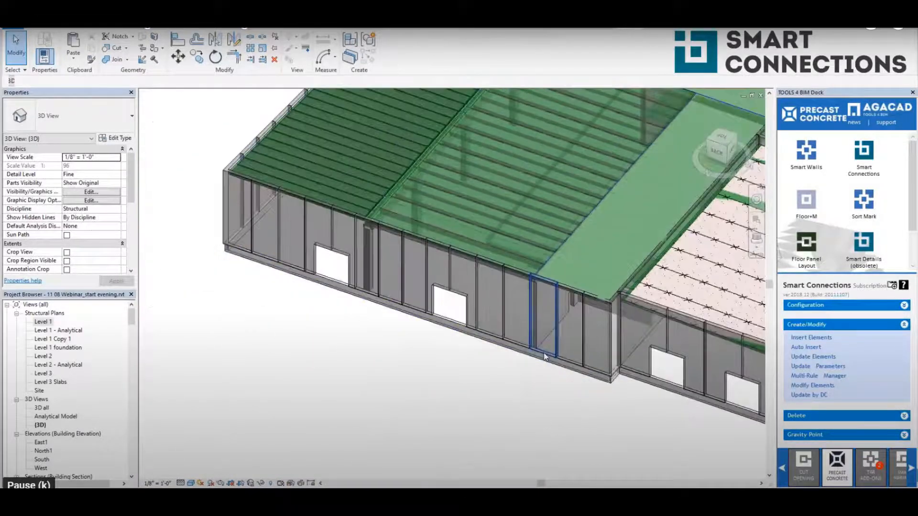
pyautogui.click(546, 349)
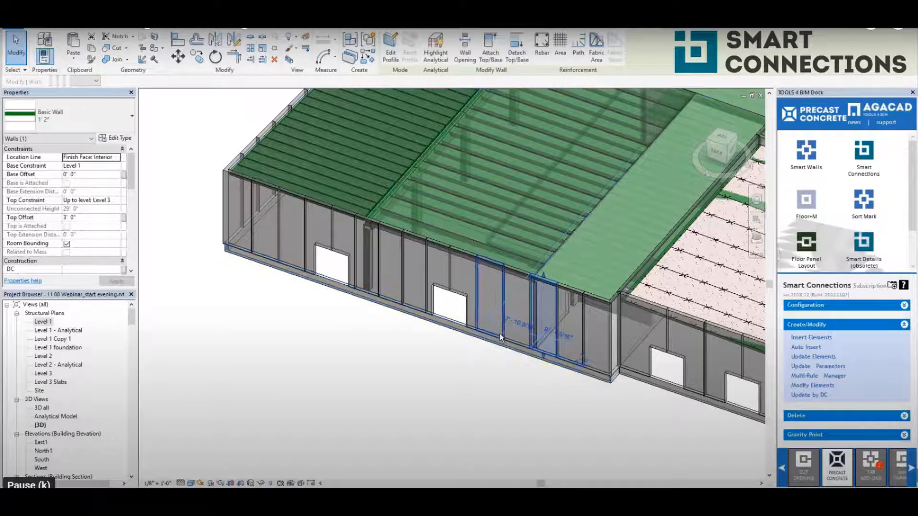
pyautogui.keyDown('ctrl'); pyautogui.click(401, 302); pyautogui.keyUp('ctrl')
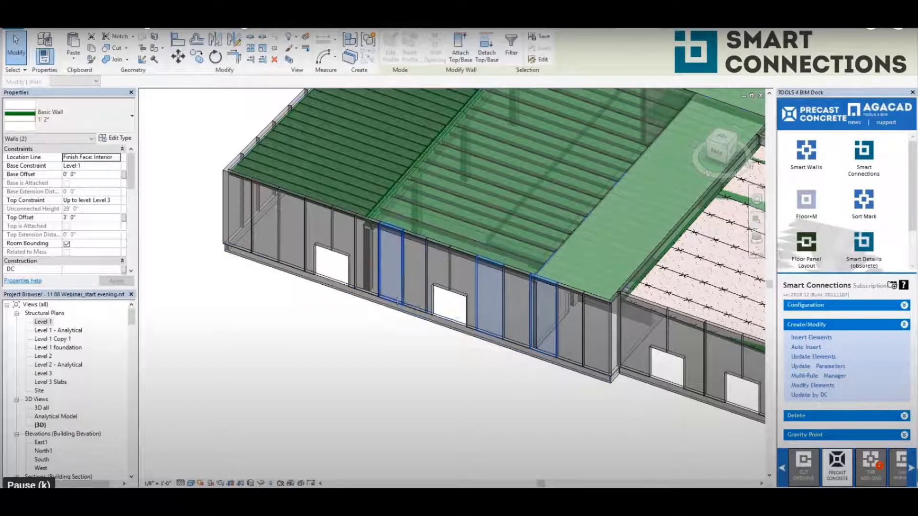
pyautogui.keyDown('ctrl'); pyautogui.click(273, 260); pyautogui.keyUp('ctrl')
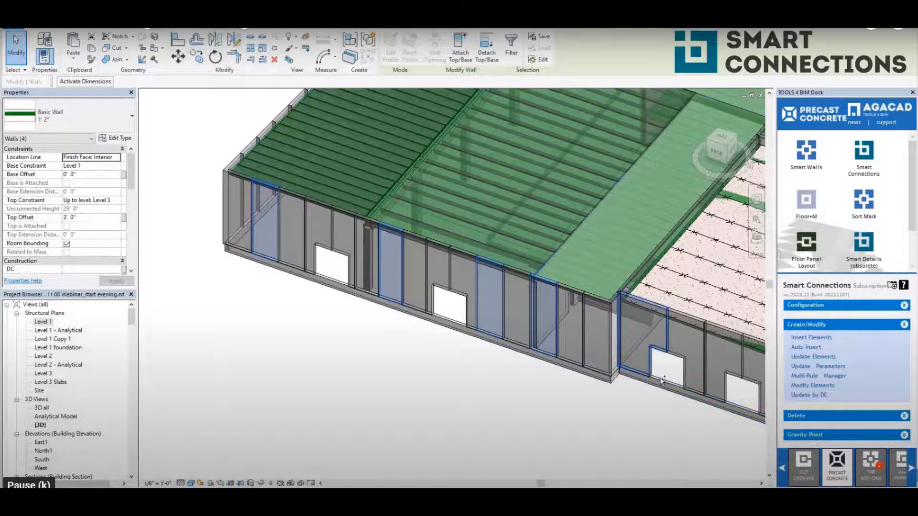
pyautogui.scroll(-3, 548, 401)
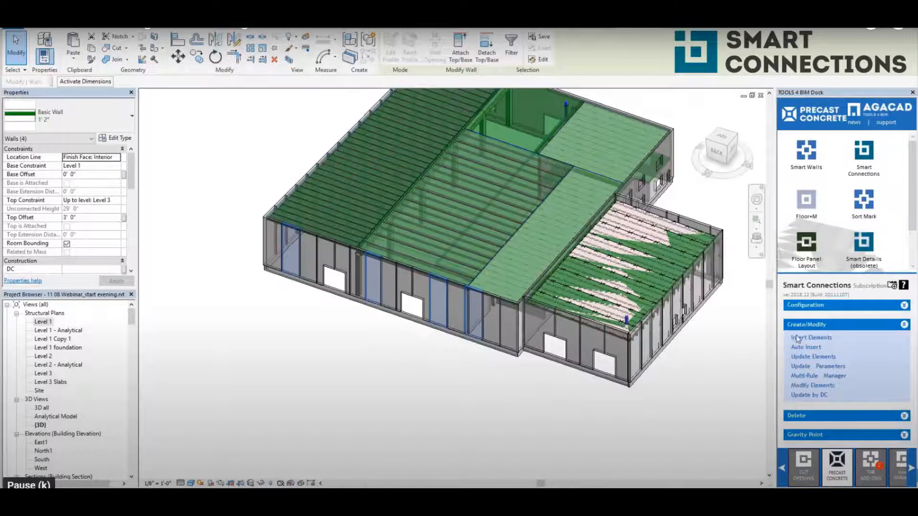
pyautogui.click(454, 377)
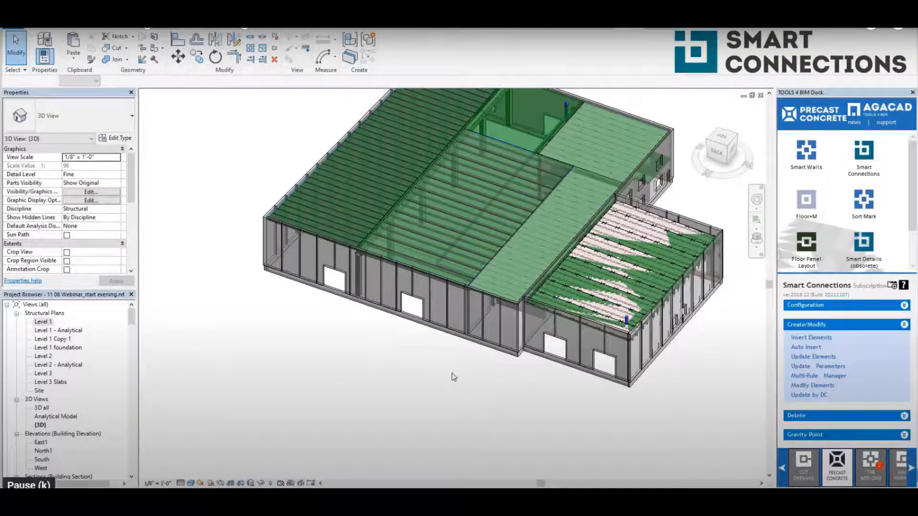
pyautogui.click(468, 310)
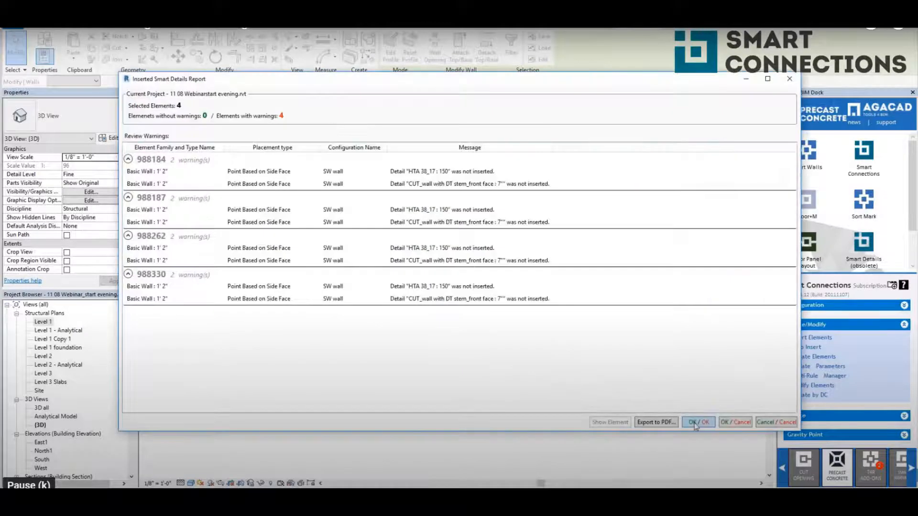
pyautogui.click(693, 422)
# Insert the Foundation to wall configuration into the 10" foundation wall beneath the long rear facade.
pyautogui.scroll(4, 420, 391)
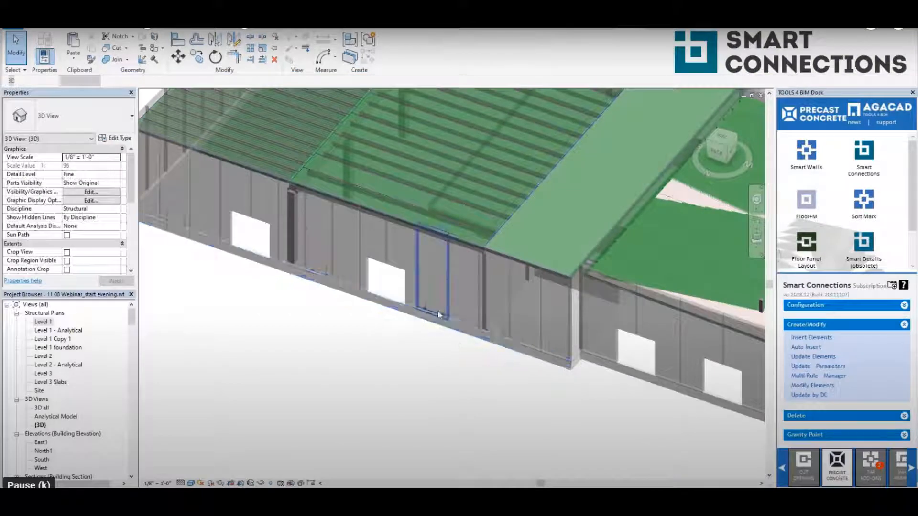
pyautogui.click(418, 320)
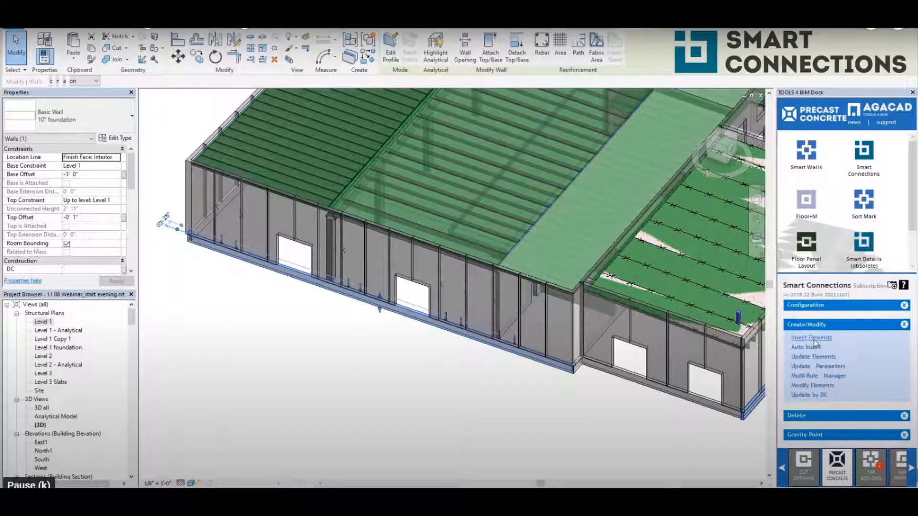
pyautogui.click(419, 389)
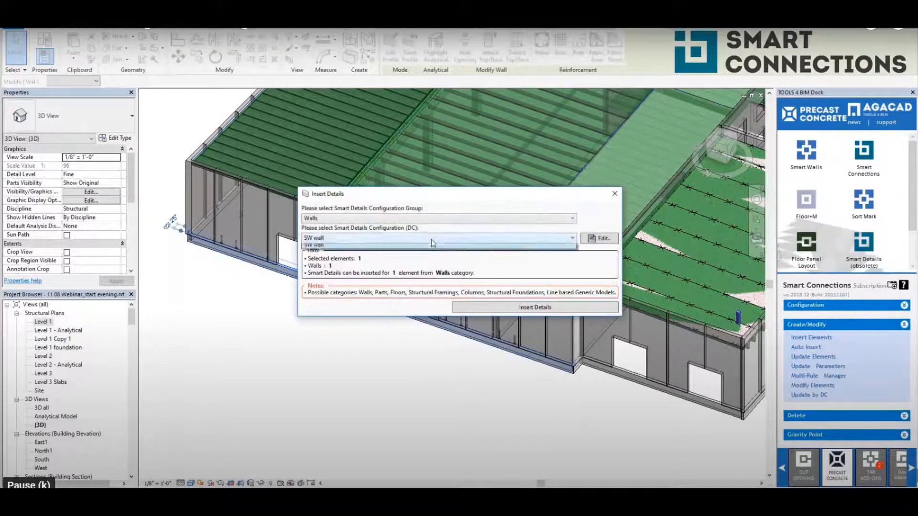
pyautogui.click(430, 238)
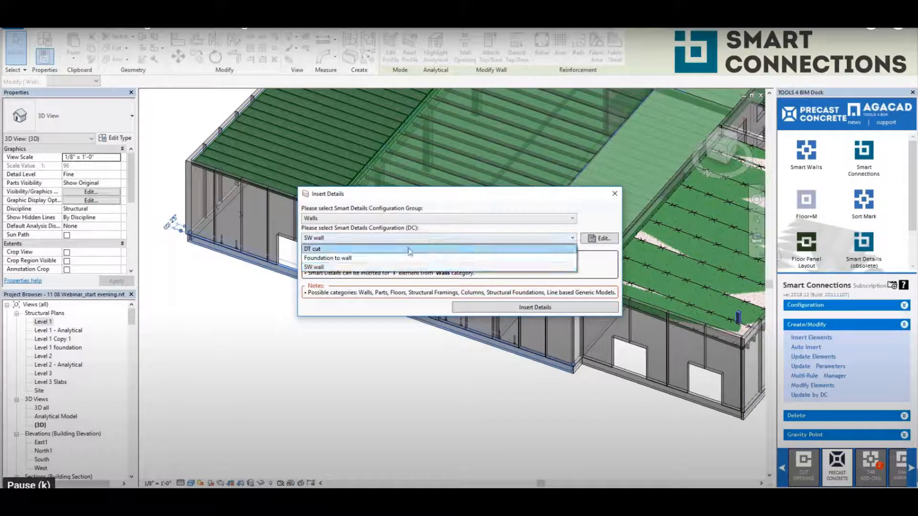
pyautogui.click(408, 258)
pyautogui.click(472, 309)
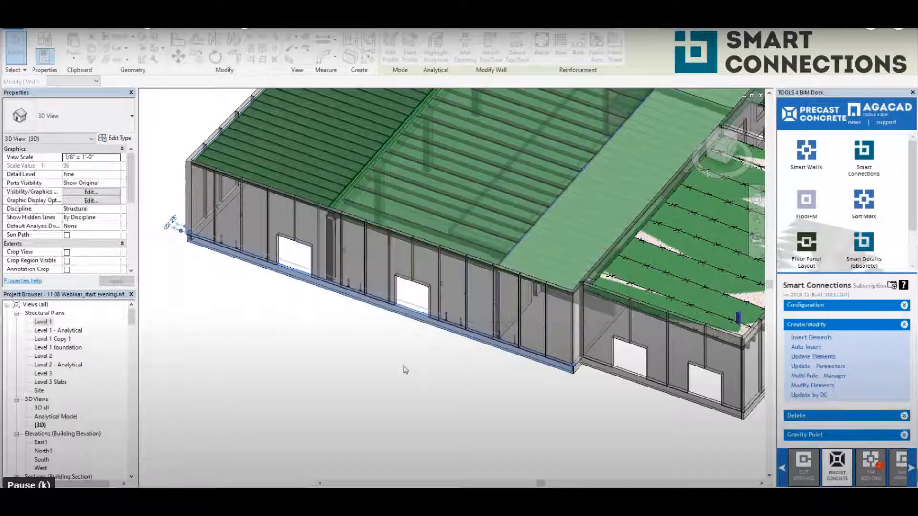
pyautogui.click(449, 372)
# Examine the Wall to foundation plate connections and their foundation counterparts up close from several angles.
pyautogui.scroll(3, 443, 334)
pyautogui.scroll(3, 519, 388)
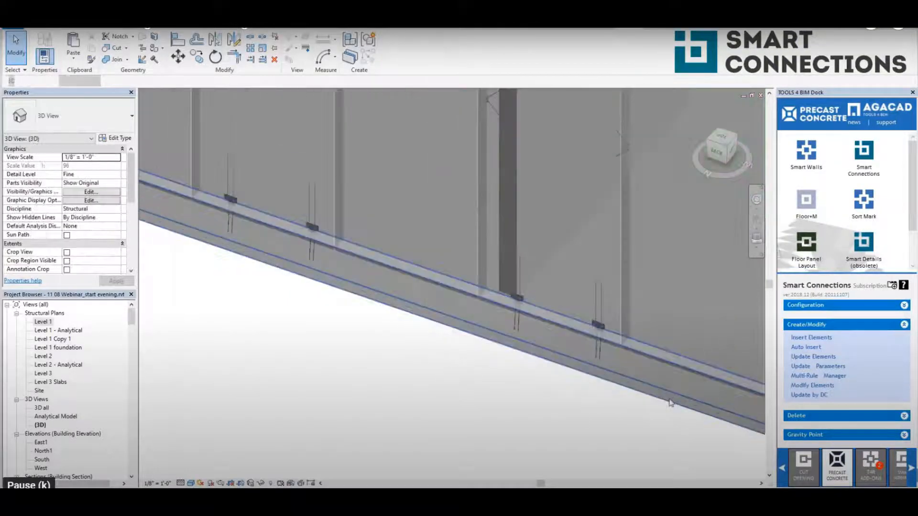
pyautogui.click(598, 307)
pyautogui.scroll(6, 616, 392)
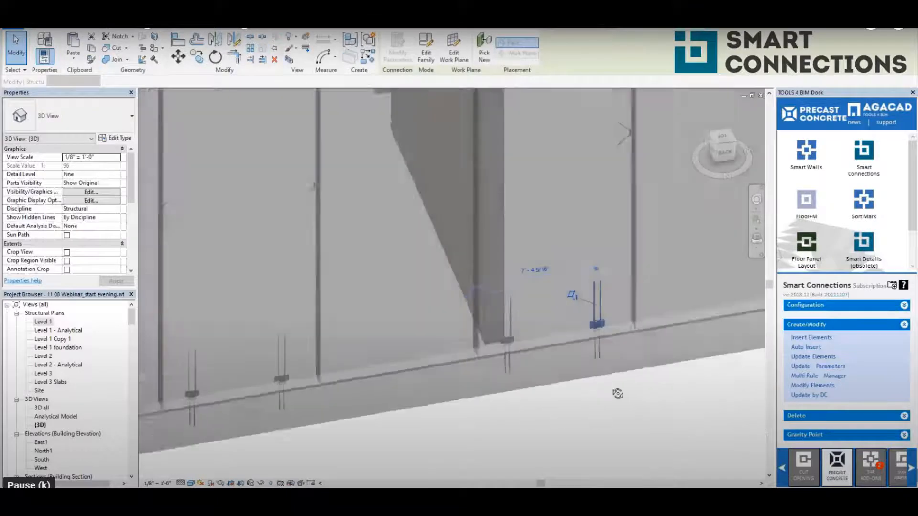
pyautogui.scroll(-4, 578, 318)
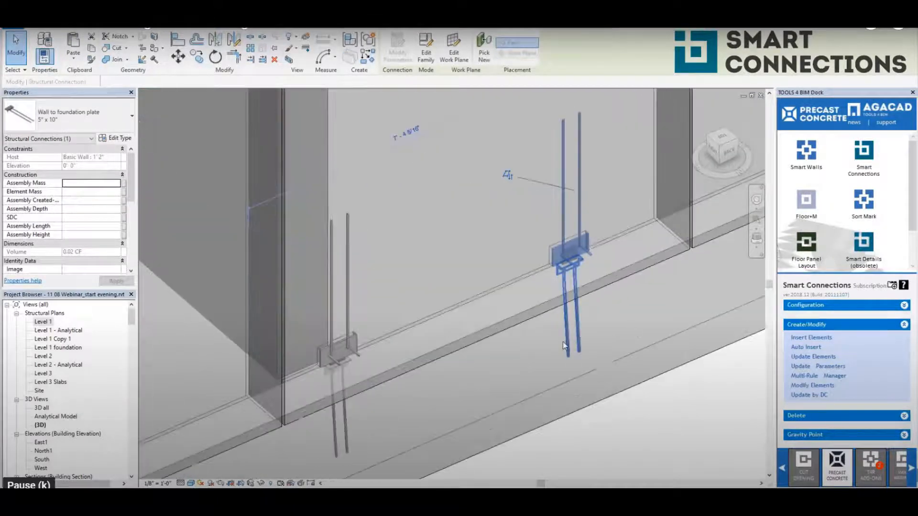
pyautogui.keyDown('shift'); pyautogui.moveTo(579, 320); pyautogui.dragTo(549, 371, button='middle'); pyautogui.keyUp('shift')
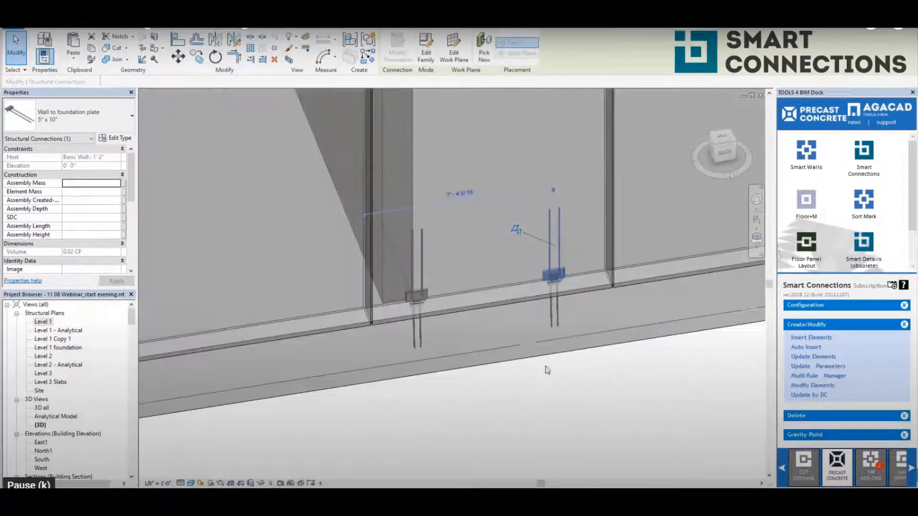
pyautogui.keyDown('shift'); pyautogui.moveTo(421, 286); pyautogui.dragTo(498, 321, button='middle'); pyautogui.keyUp('shift')
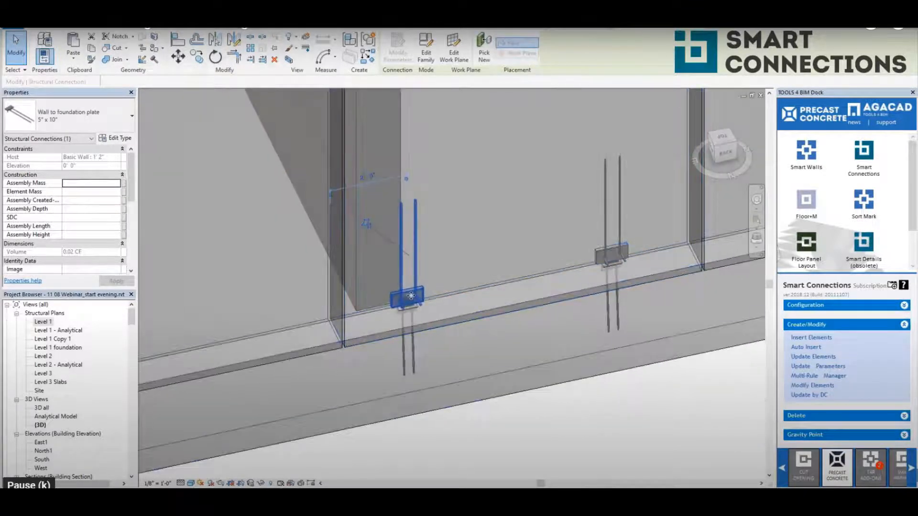
# Move the Wall to foundation plate nearest the column along the panel's base, toward the other plate.
pyautogui.click(178, 57)
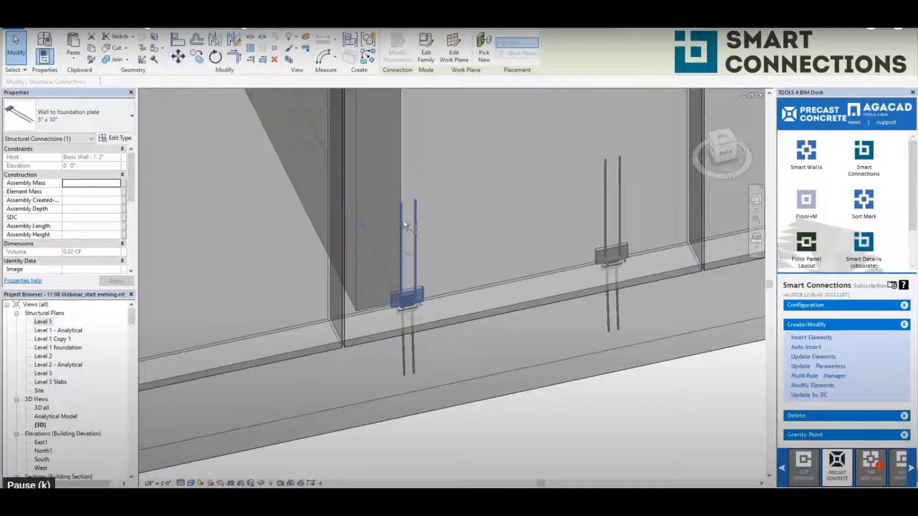
pyautogui.click(428, 277)
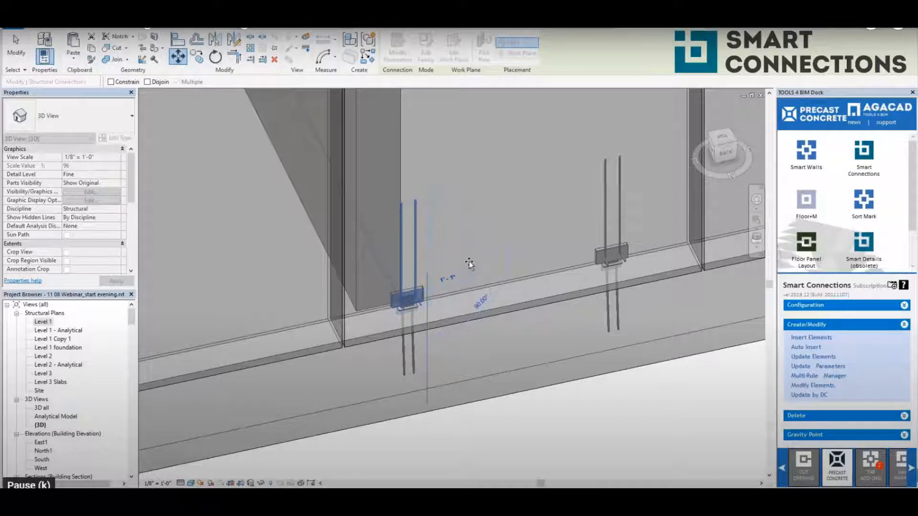
pyautogui.click(457, 272)
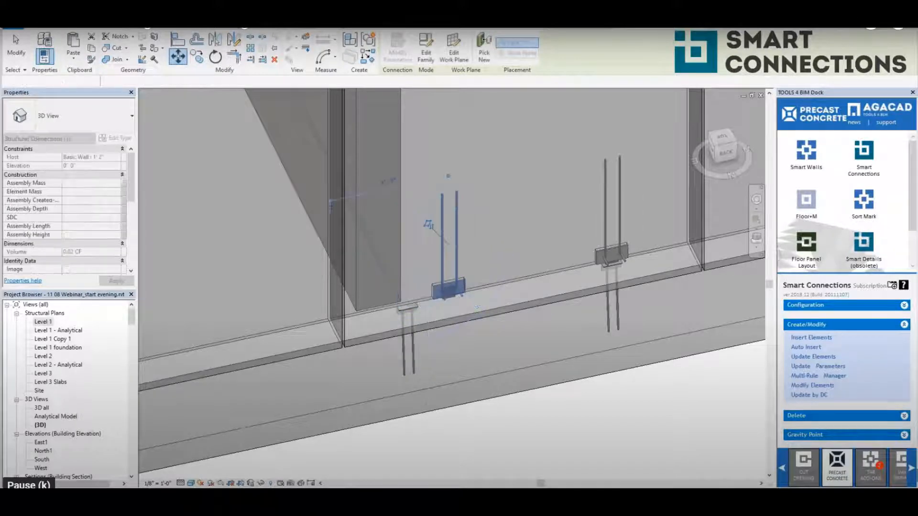
pyautogui.press('Escape')
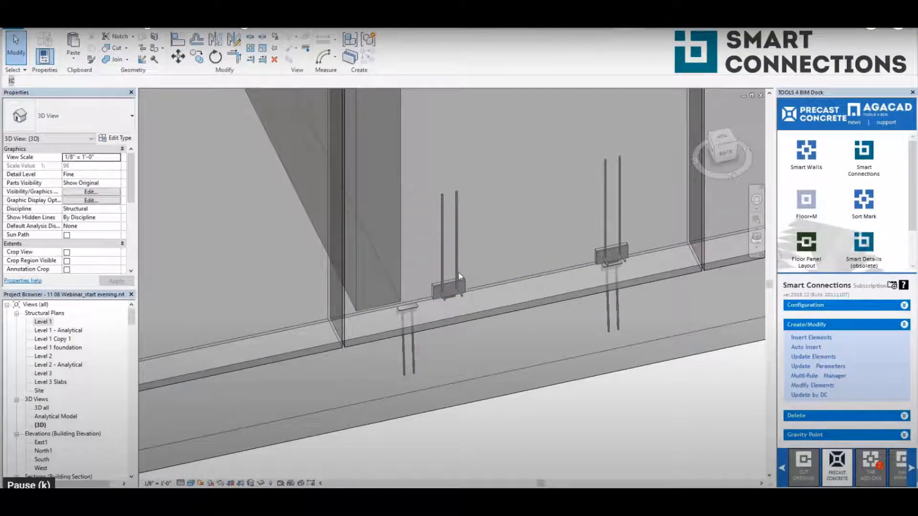
# Copy the moved wall plate to a new position between it and the panel's other plate.
pyautogui.click(456, 272)
pyautogui.click(196, 56)
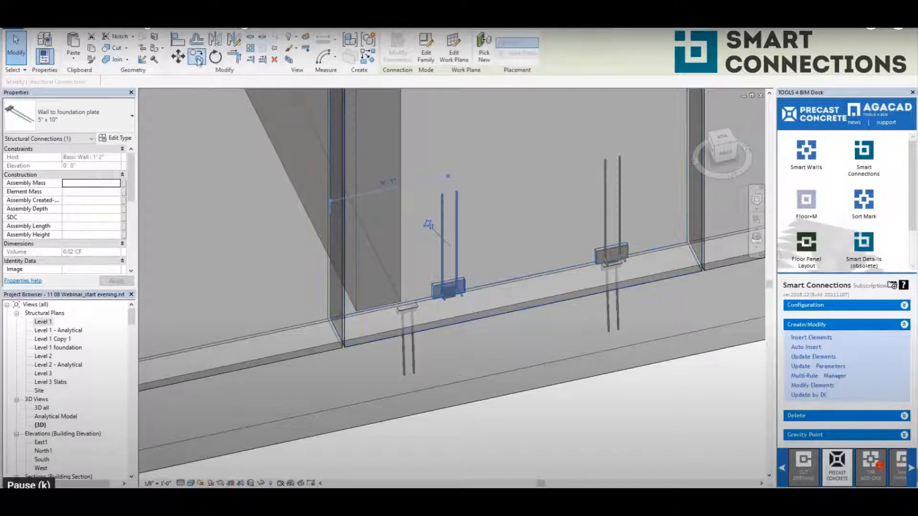
pyautogui.click(536, 270)
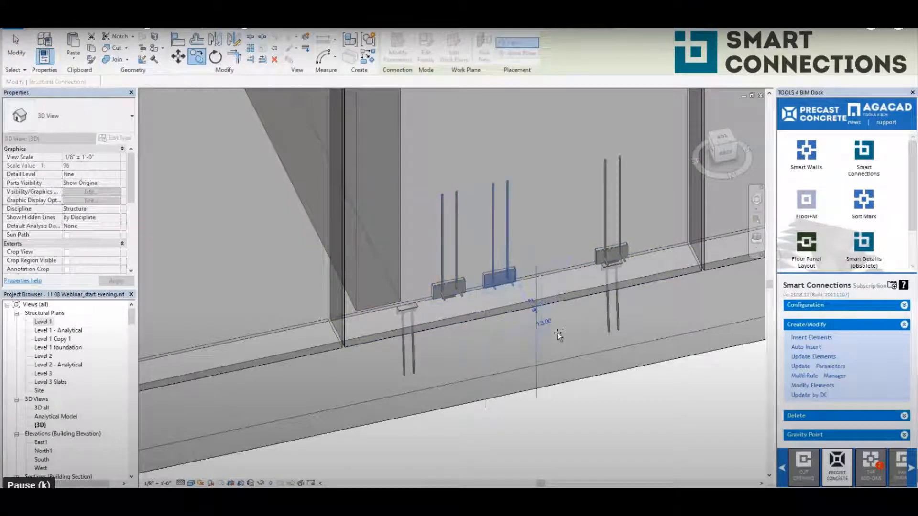
pyautogui.press('Escape')
pyautogui.press('Escape')
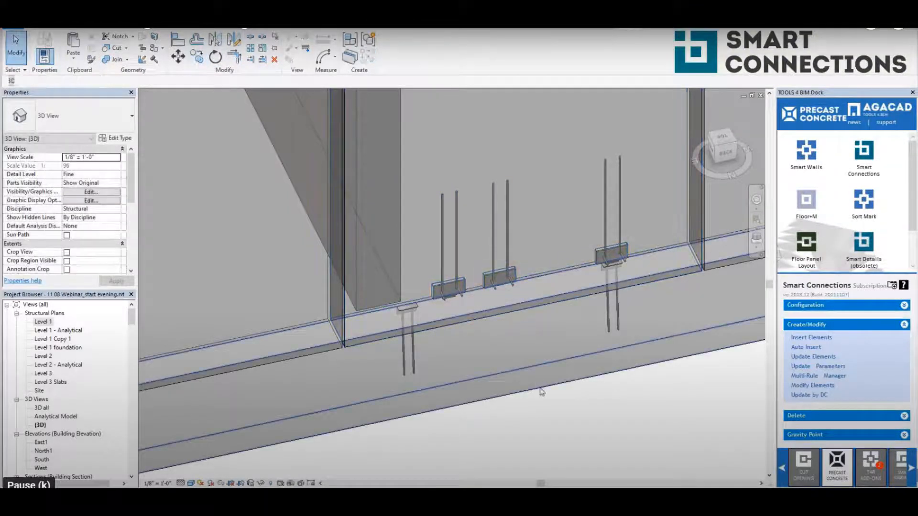
# Update the foundation wall's details to match the moved and copied wall plates.
pyautogui.click(588, 386)
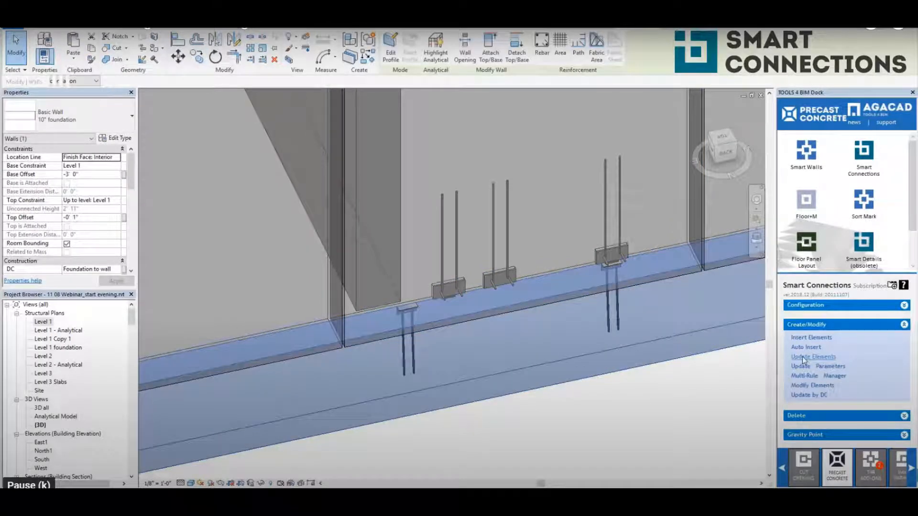
pyautogui.click(608, 422)
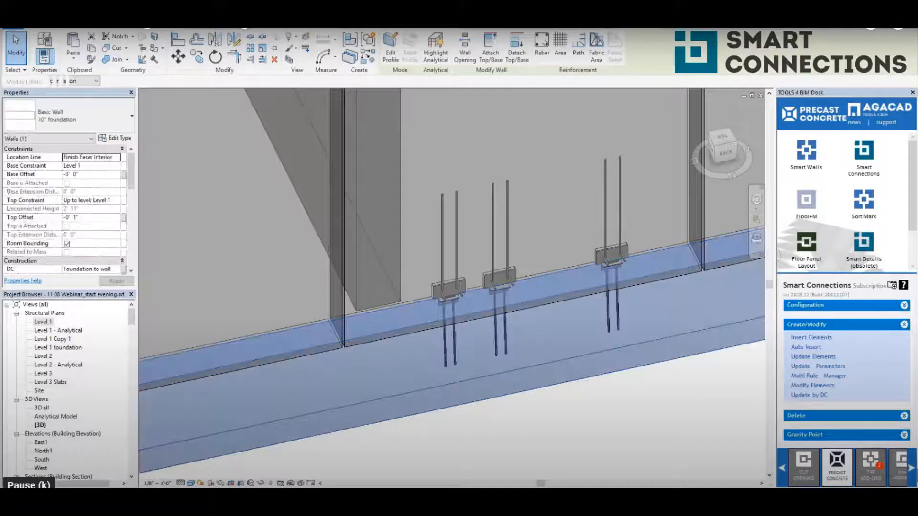
pyautogui.press('Escape')
# Review the whole building from outside and check a framing member beneath the roof double tees.
pyautogui.scroll(-3, 509, 293)
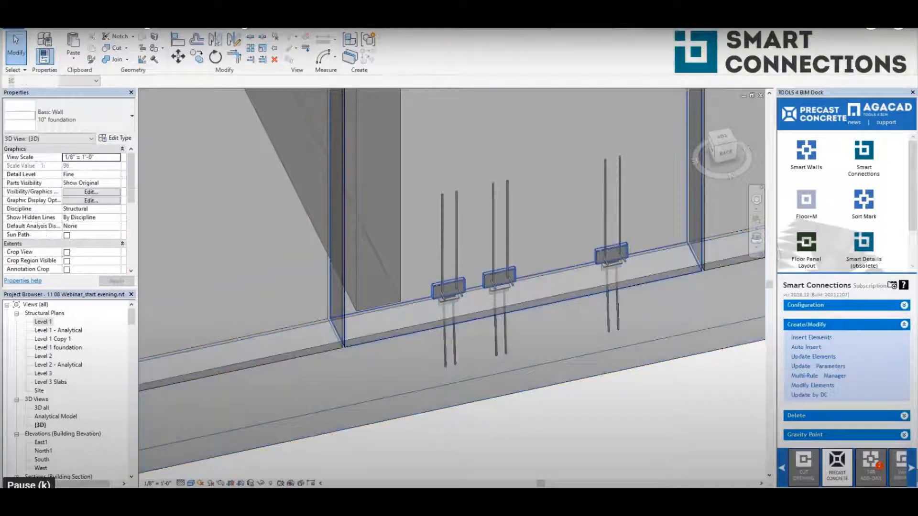
pyautogui.scroll(-4, 430, 293)
pyautogui.scroll(-3, 429, 292)
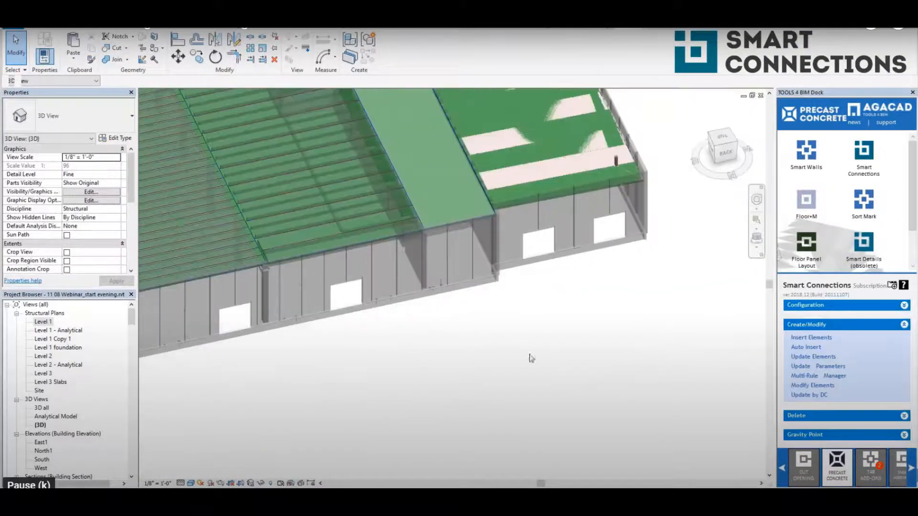
pyautogui.keyDown('shift'); pyautogui.moveTo(530, 358); pyautogui.dragTo(518, 417, button='middle'); pyautogui.keyUp('shift')
pyautogui.scroll(-1, 541, 409)
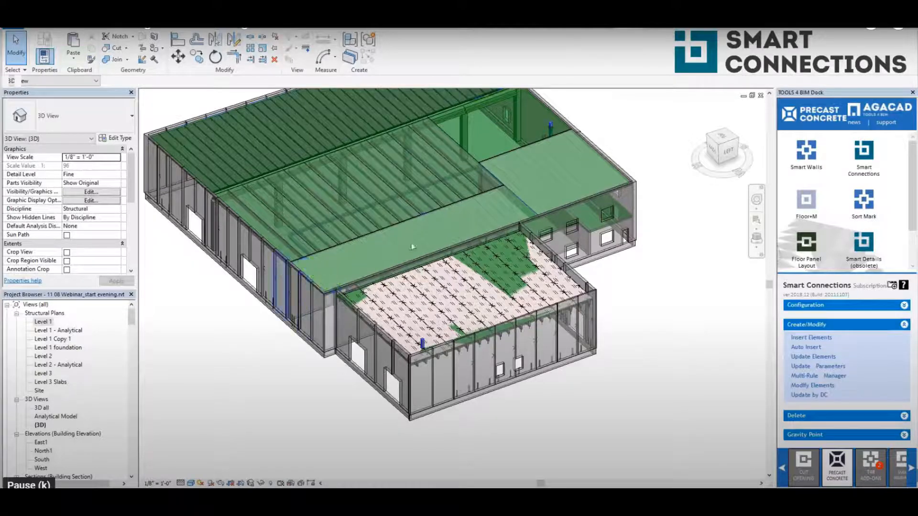
pyautogui.click(465, 129)
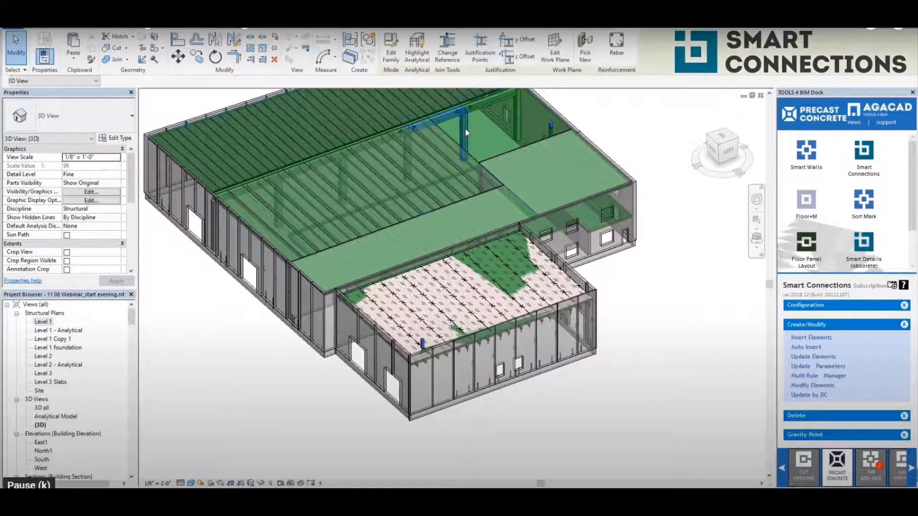
pyautogui.click(637, 320)
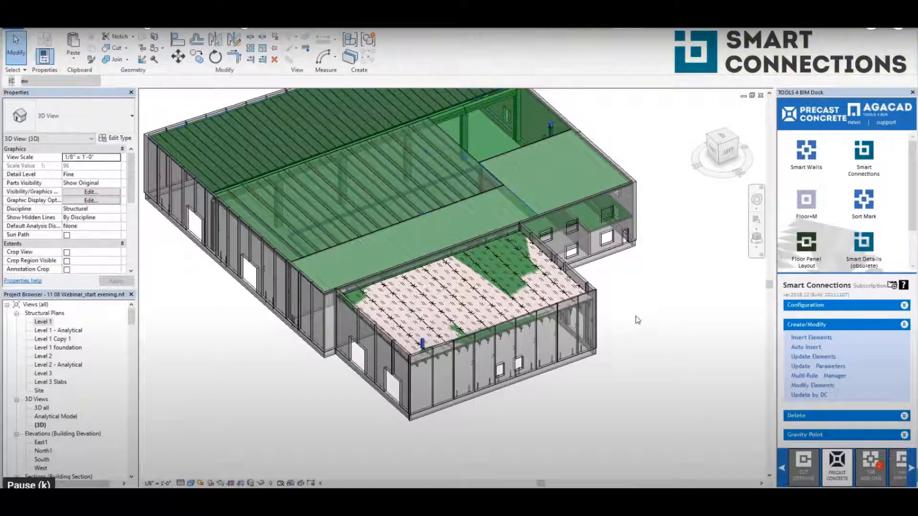
# Open the Level 3 Slabs structural plan.
pyautogui.keyDown('shift'); pyautogui.moveTo(660, 323); pyautogui.dragTo(656, 329, button='middle'); pyautogui.keyUp('shift')
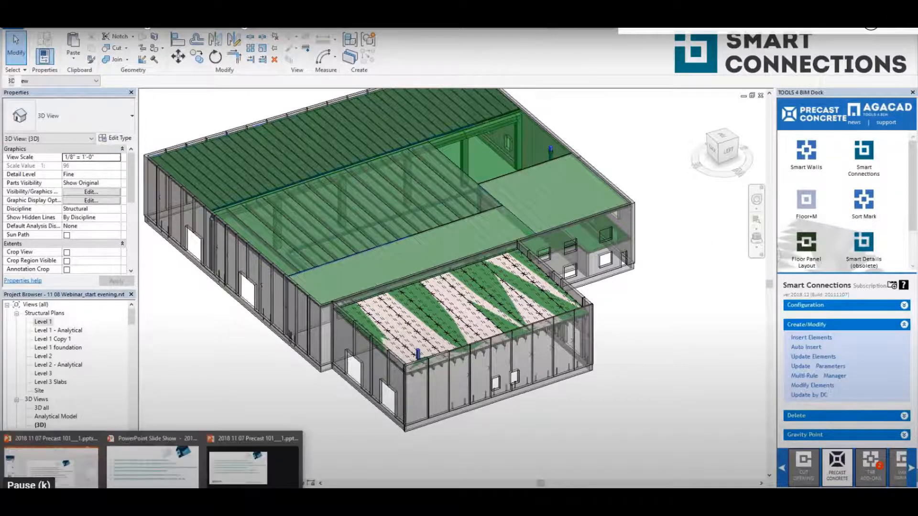
pyautogui.doubleClick(51, 381)
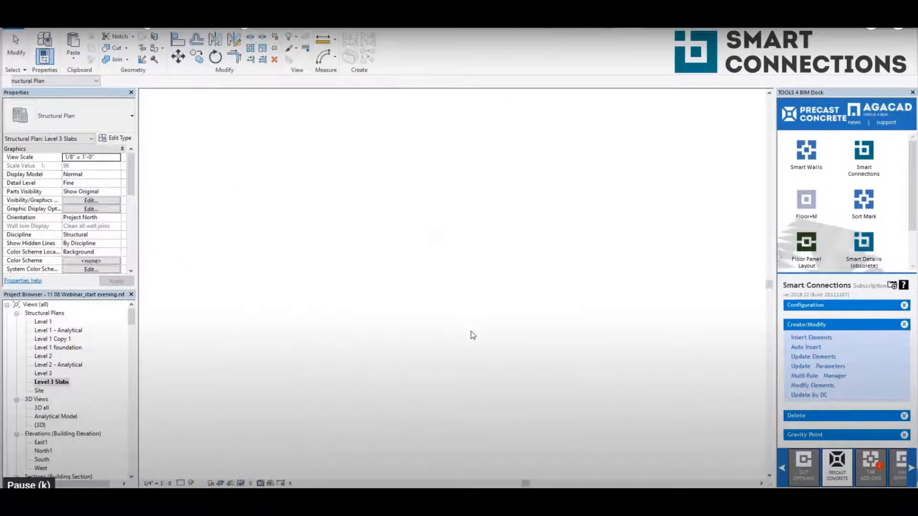
pyautogui.moveTo(635, 371); pyautogui.dragTo(584, 349, button='middle')
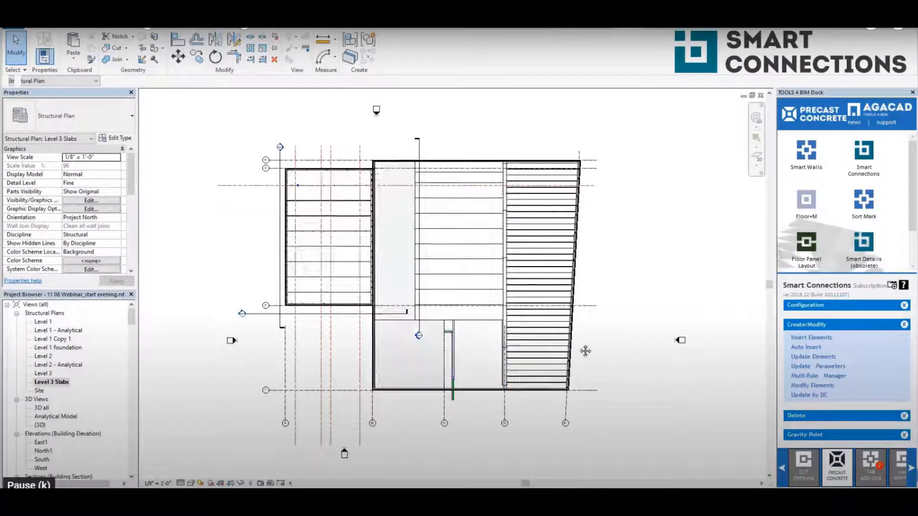
# Check the Mark parameter of one Generic - 10" floor slab between grids D and E.
pyautogui.click(499, 277)
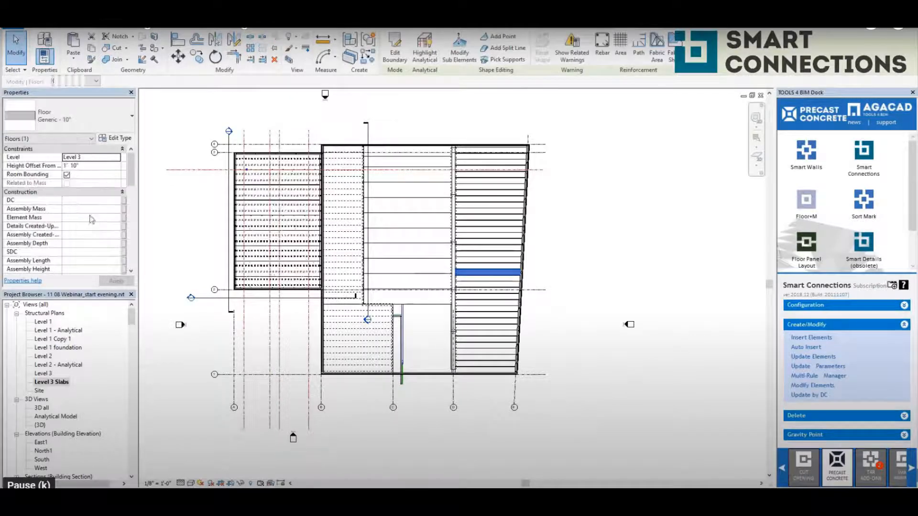
pyautogui.scroll(-5, 68, 257)
pyautogui.click(67, 209)
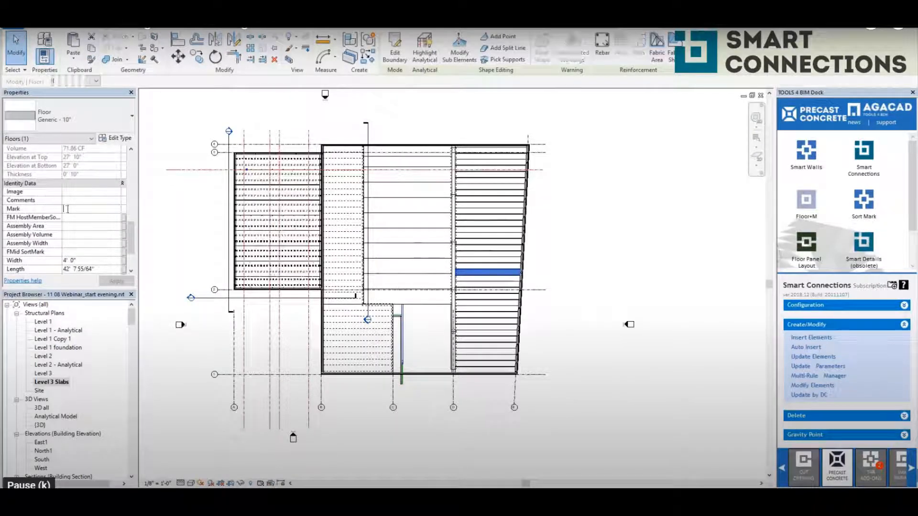
pyautogui.click(571, 273)
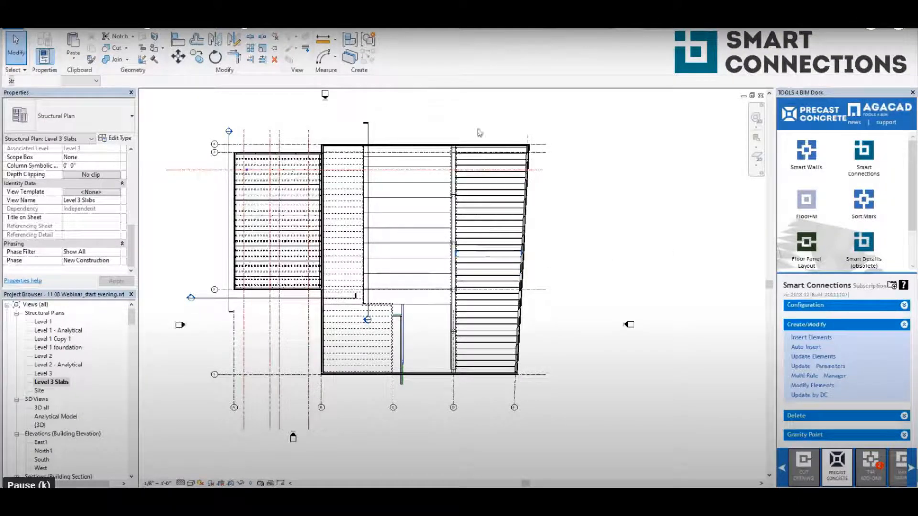
# Select the Level 3 slabs in the middle bay and the bay between grids D and E, keeping only the Floors category.
pyautogui.moveTo(494, 128); pyautogui.dragTo(438, 400)
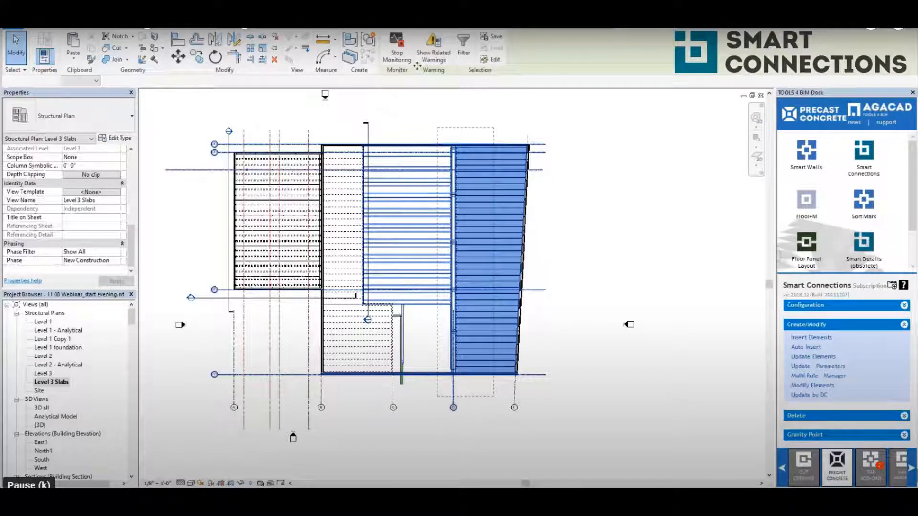
pyautogui.click(463, 48)
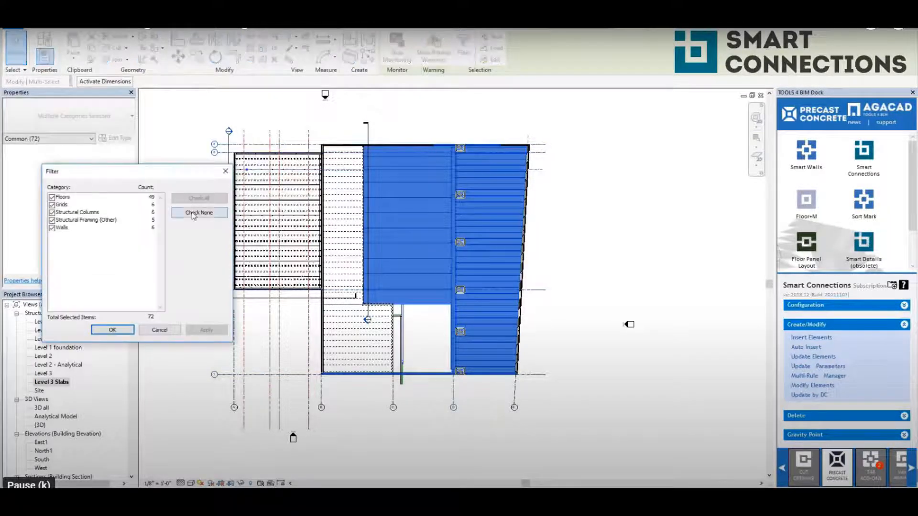
pyautogui.click(194, 216)
pyautogui.click(52, 198)
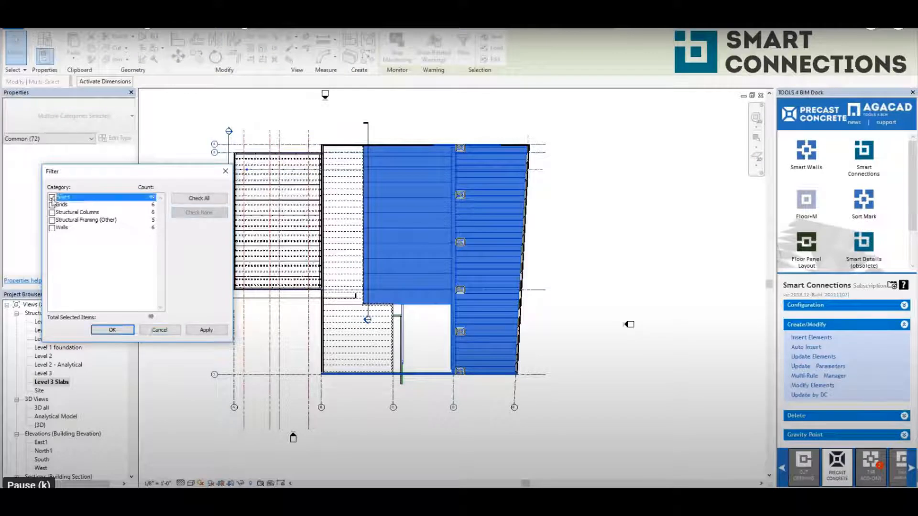
pyautogui.click(127, 333)
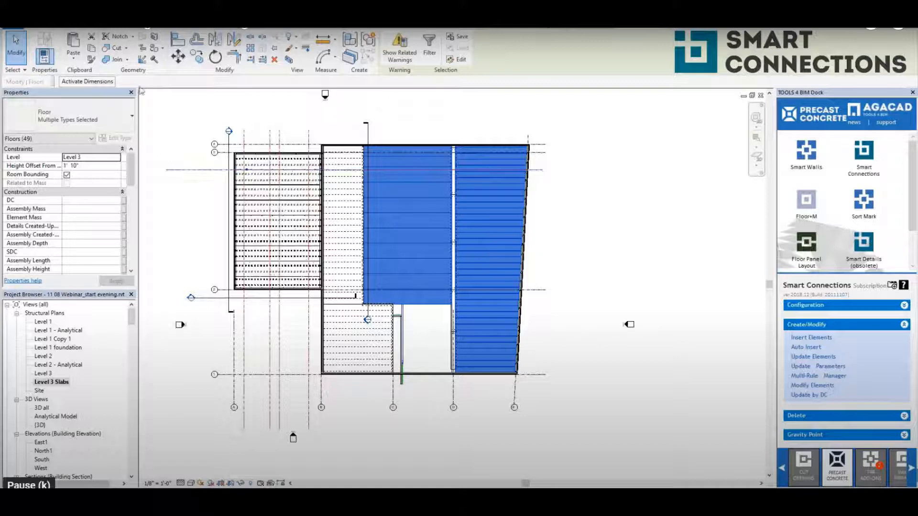
# Tag all of the selected floors with Floor Tag : Standard, without leaders.
pyautogui.click(173, 30)
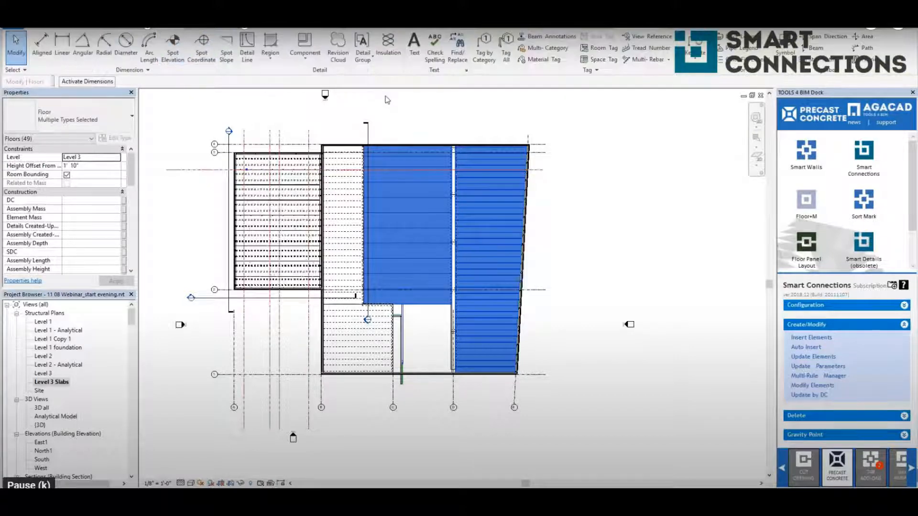
pyautogui.click(506, 52)
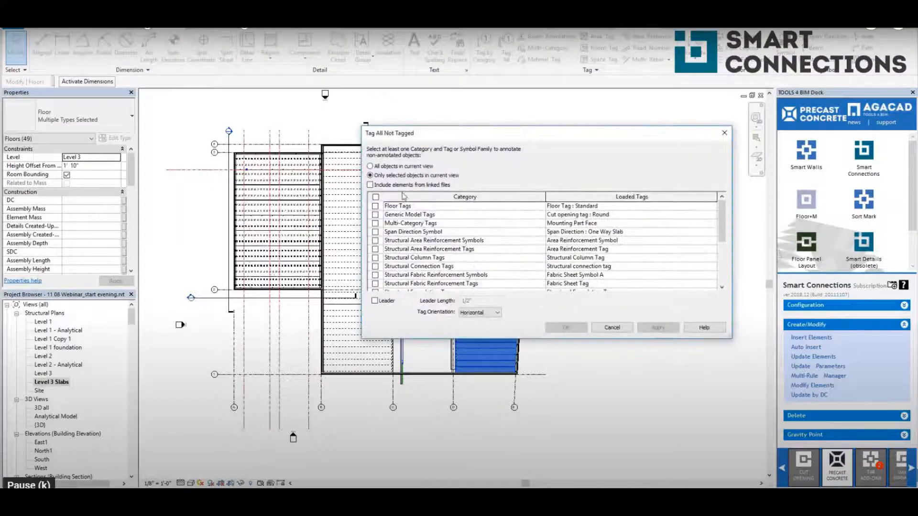
pyautogui.click(375, 207)
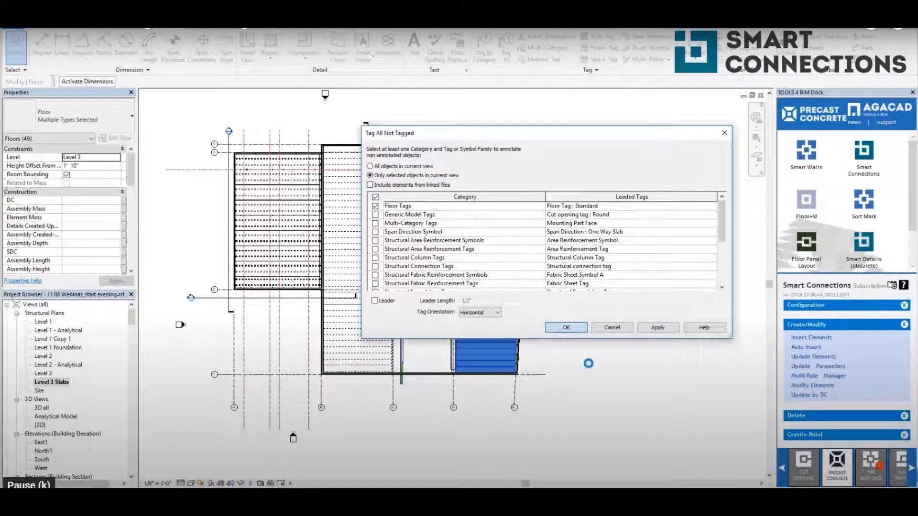
pyautogui.press('Escape')
# Inspect the new floor tags on the middle-bay slabs and across the whole plan.
pyautogui.scroll(5, 419, 259)
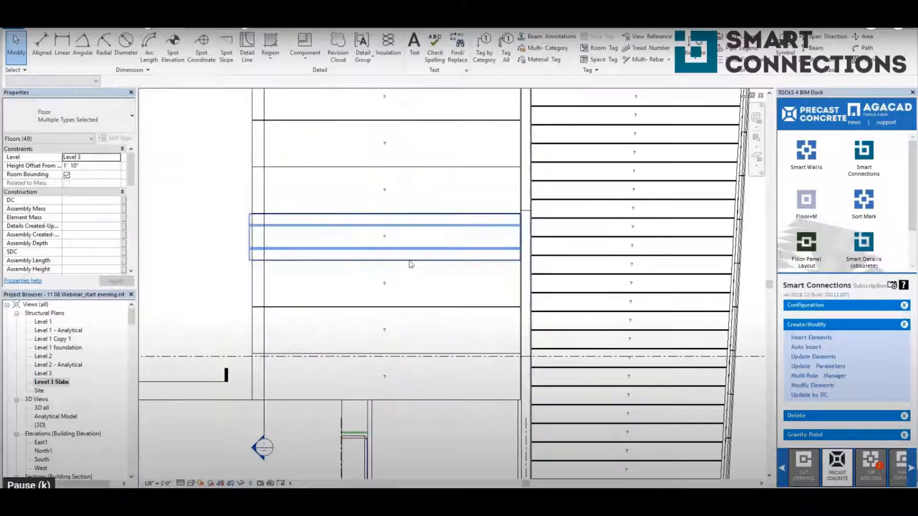
pyautogui.click(386, 241)
pyautogui.scroll(-2, 386, 241)
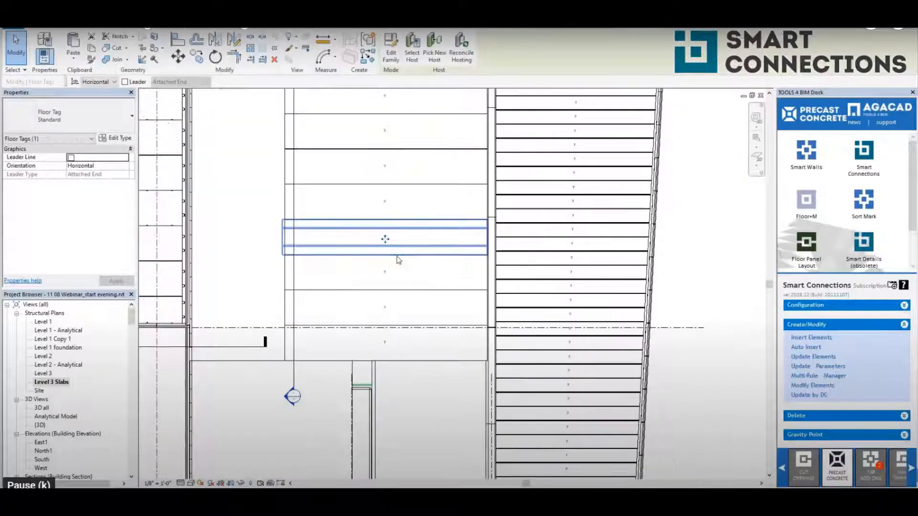
pyautogui.scroll(-2, 435, 269)
pyautogui.press('Escape')
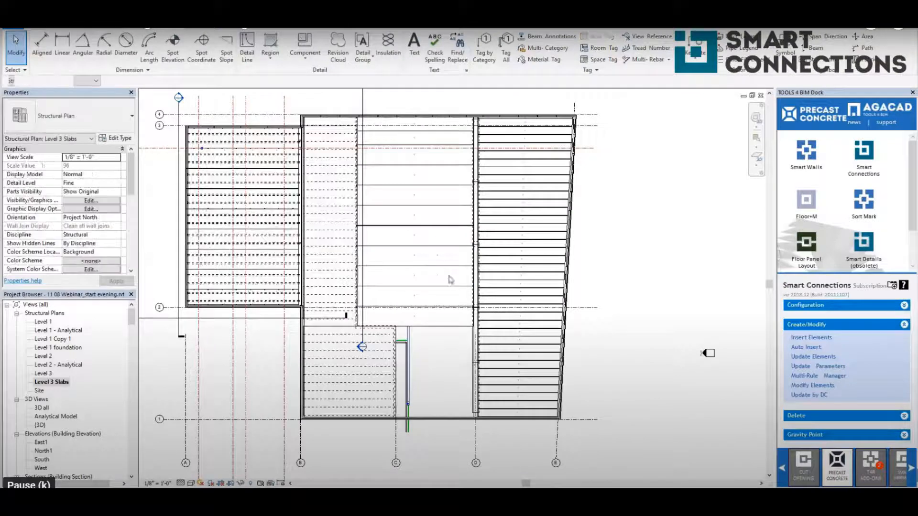
pyautogui.scroll(-1, 587, 297)
pyautogui.scroll(1, 589, 299)
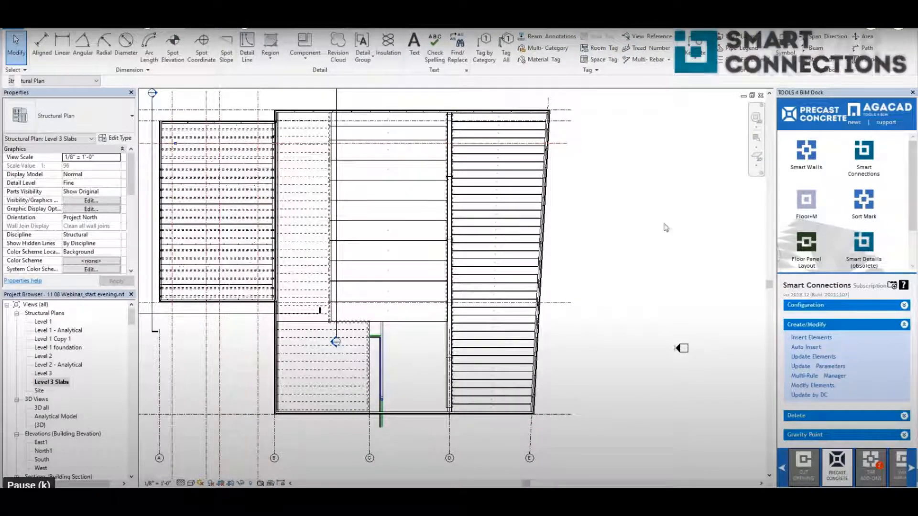
# Open the Sort Mark tool and show its element renumbering commands.
pyautogui.click(862, 205)
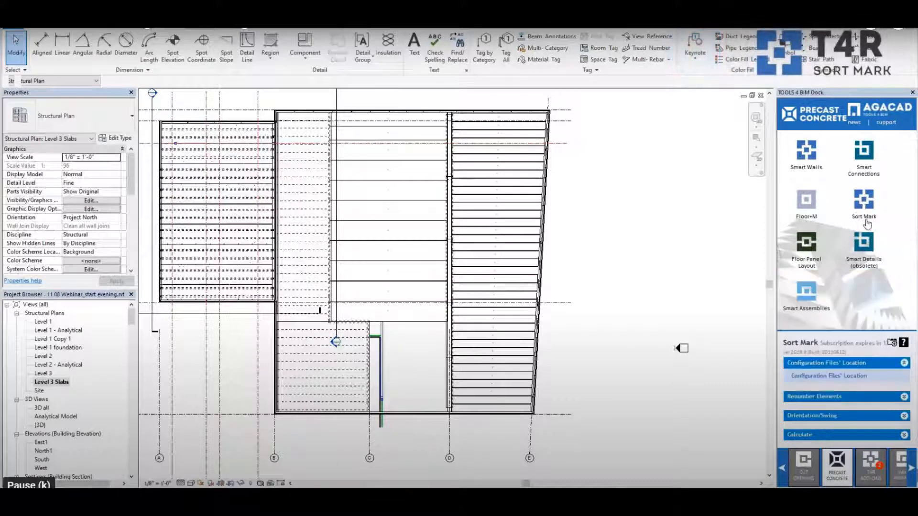
pyautogui.click(820, 397)
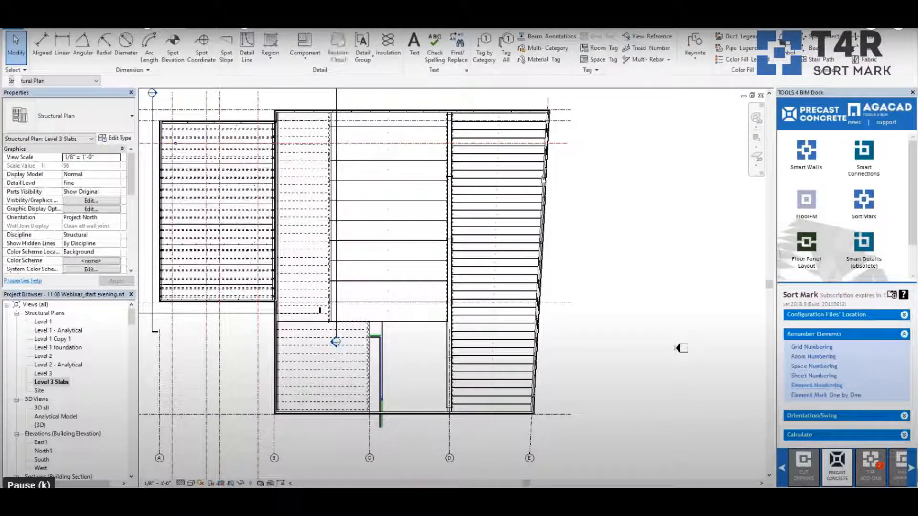
pyautogui.moveTo(500, 100); pyautogui.dragTo(478, 415)
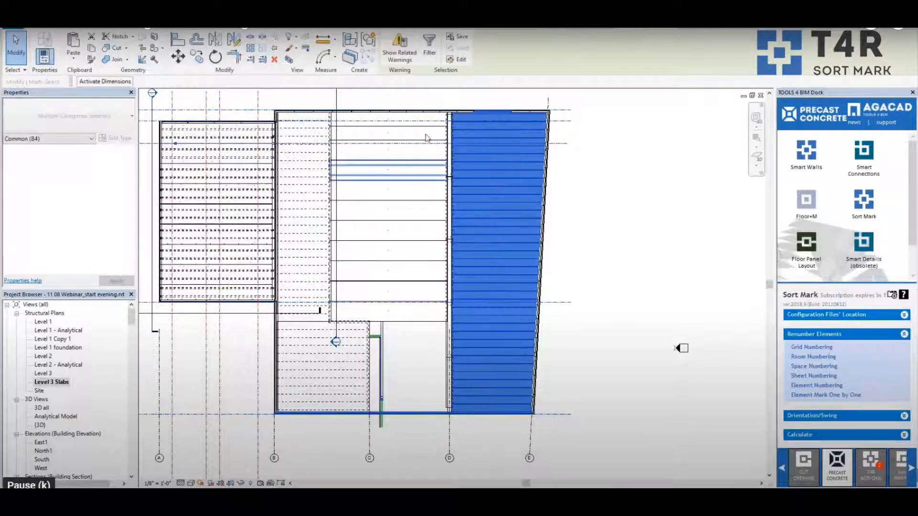
pyautogui.click(430, 55)
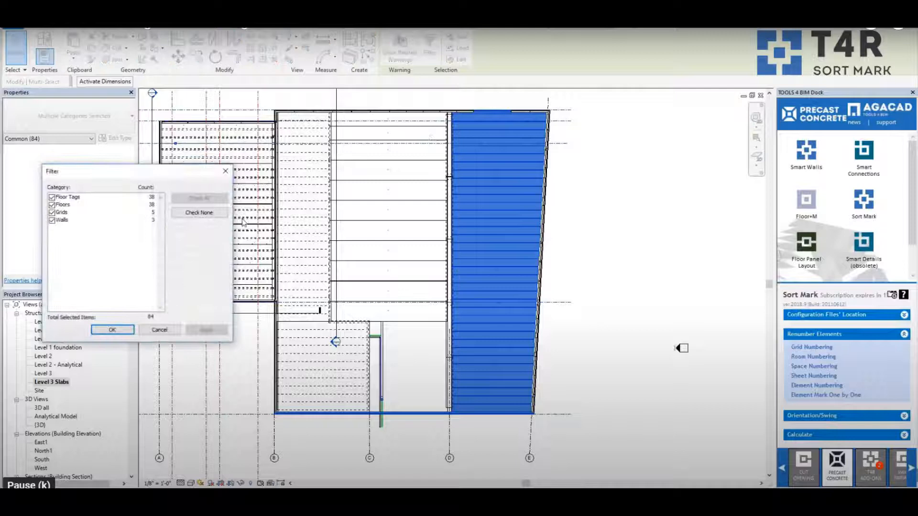
pyautogui.click(199, 212)
pyautogui.click(53, 221)
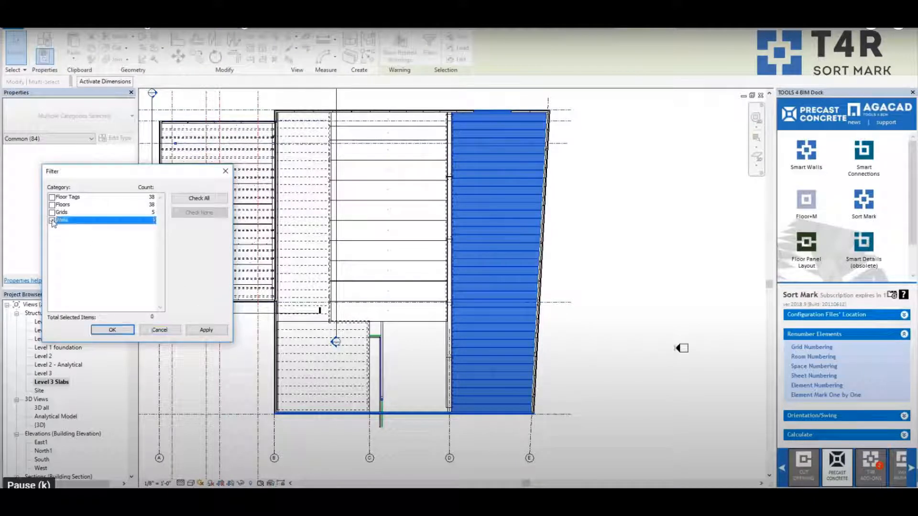
pyautogui.click(111, 330)
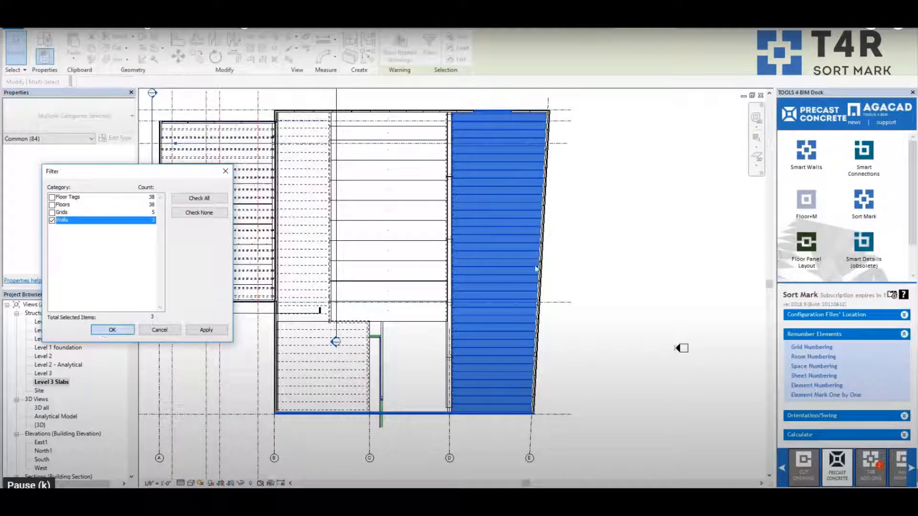
pyautogui.click(594, 249)
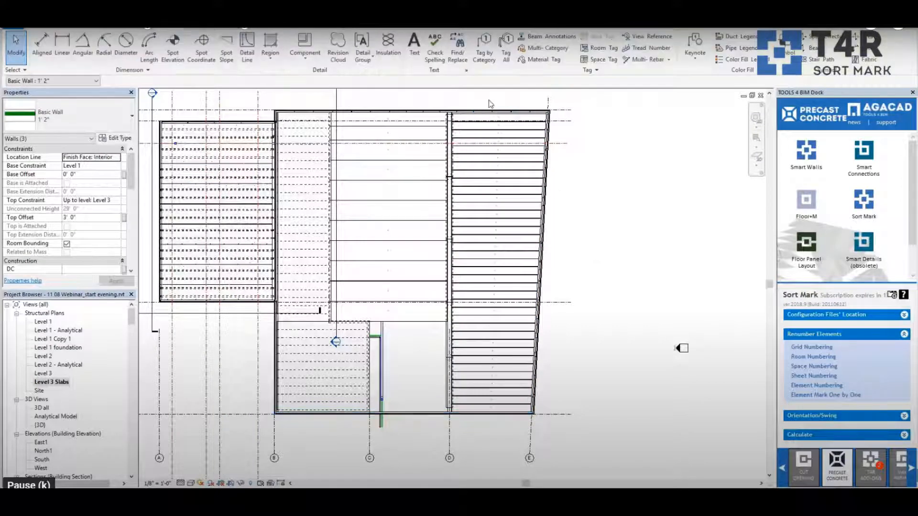
# Select all slabs in the bay between grids D and E, keeping only the Floors category.
pyautogui.moveTo(489, 100); pyautogui.dragTo(475, 422)
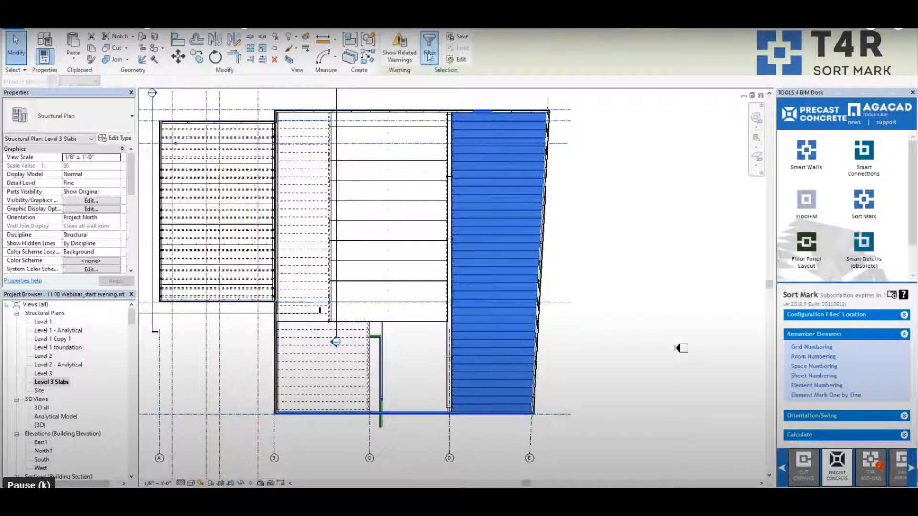
pyautogui.click(429, 54)
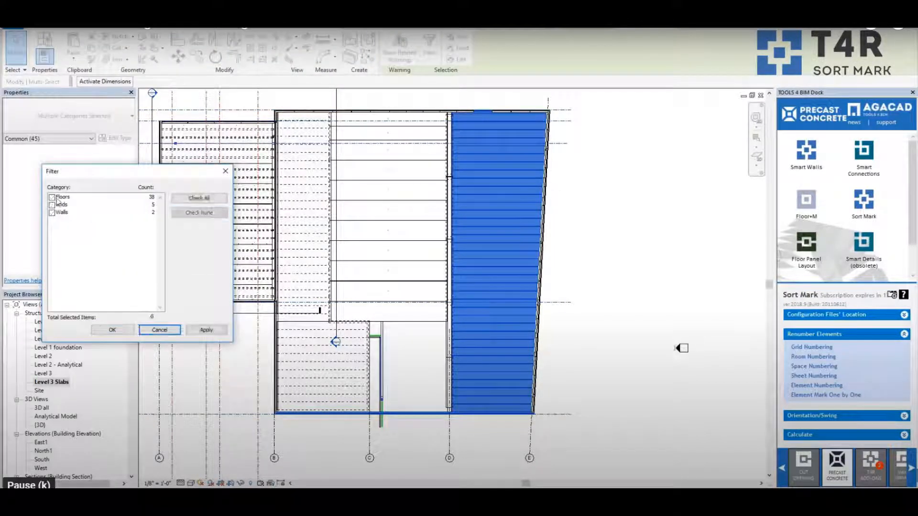
pyautogui.click(52, 197)
pyautogui.click(116, 329)
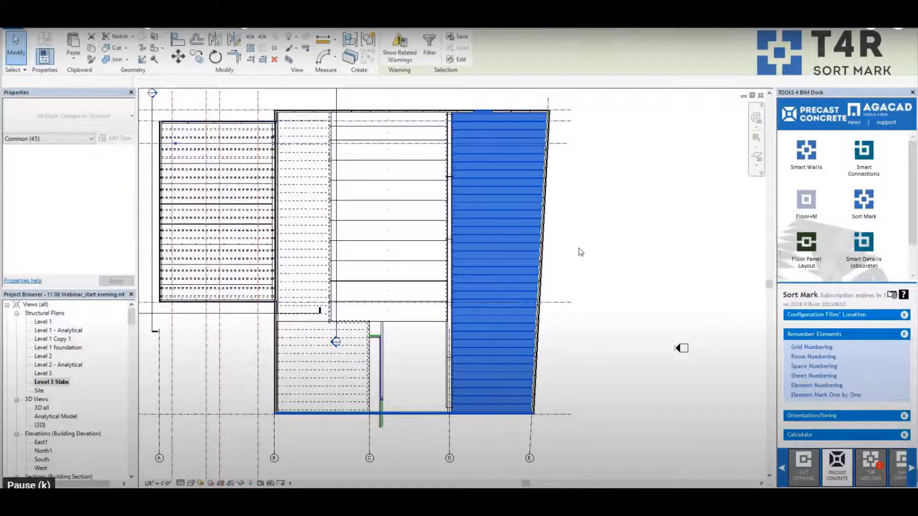
# Start Element Numbering for the selected floors, writing to the Mark parameter and using the HCS configuration.
pyautogui.click(812, 385)
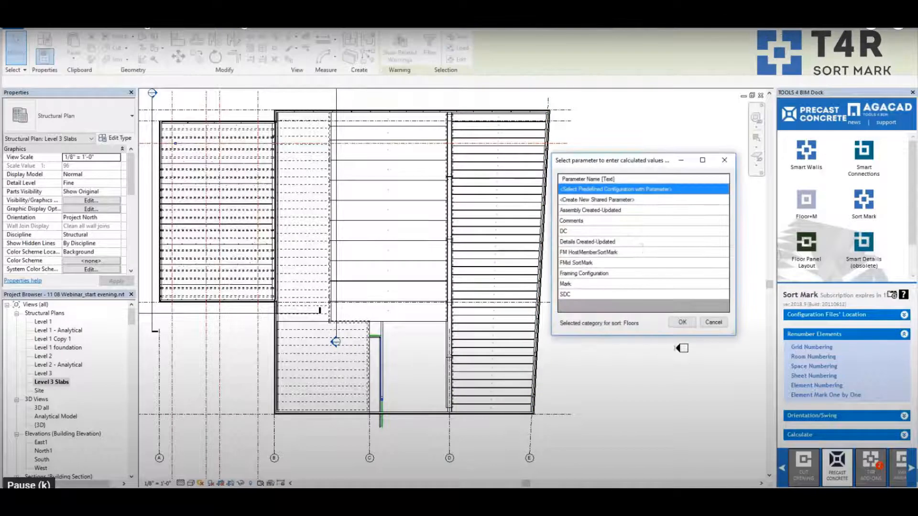
pyautogui.click(576, 285)
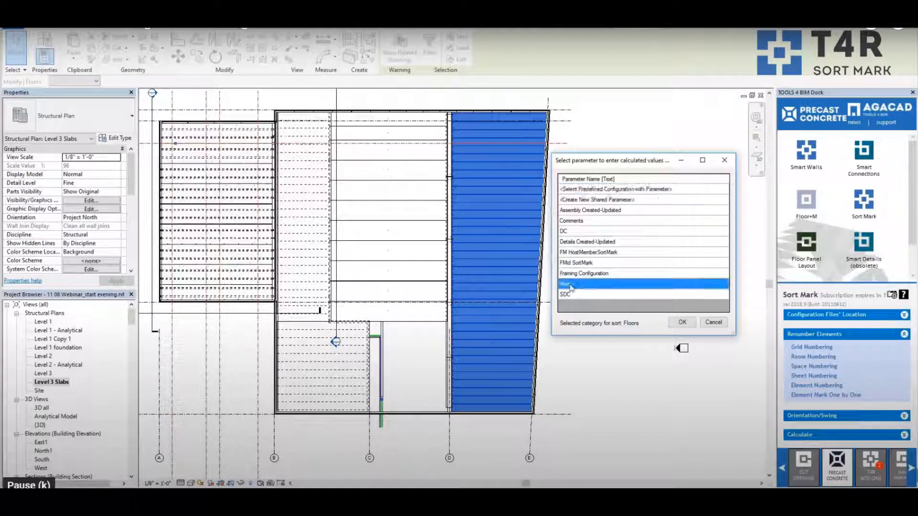
pyautogui.click(679, 324)
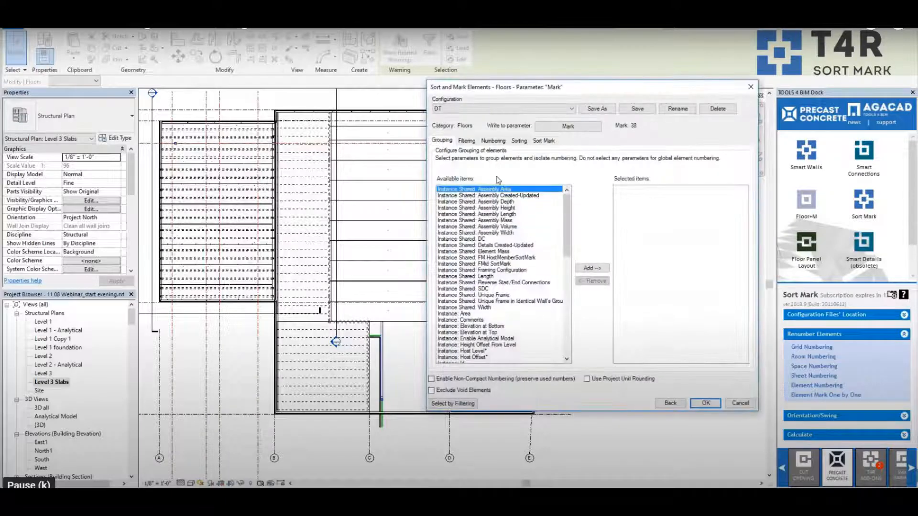
pyautogui.click(491, 109)
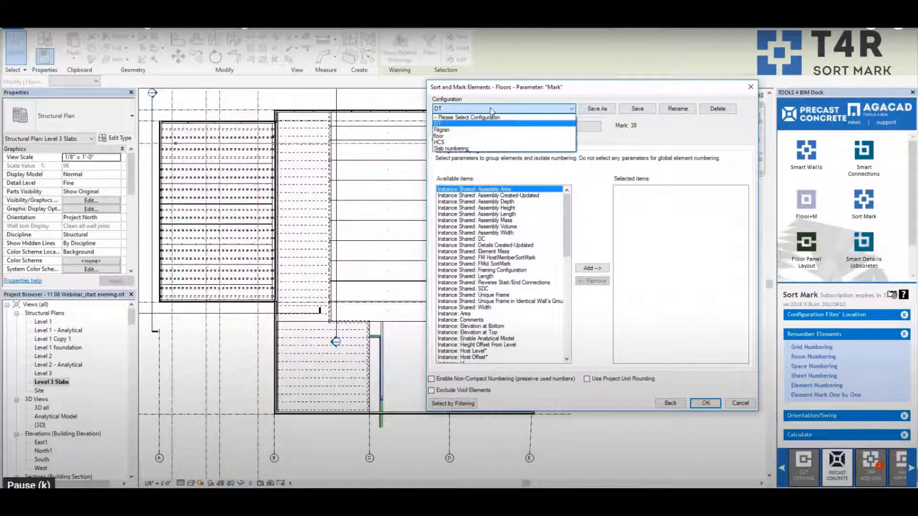
pyautogui.click(468, 142)
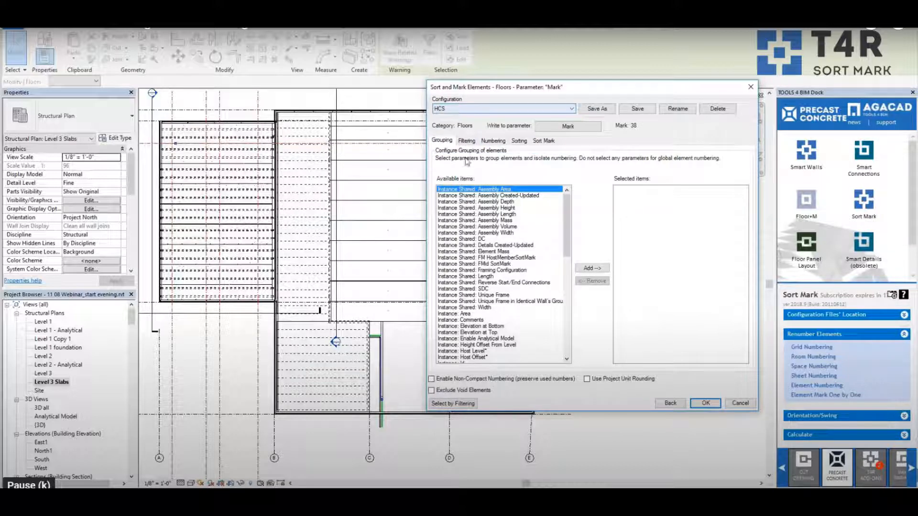
# Examine the HCS configuration's filtering, numbering and sorting parameters and how its sort mark is composed.
pyautogui.click(468, 141)
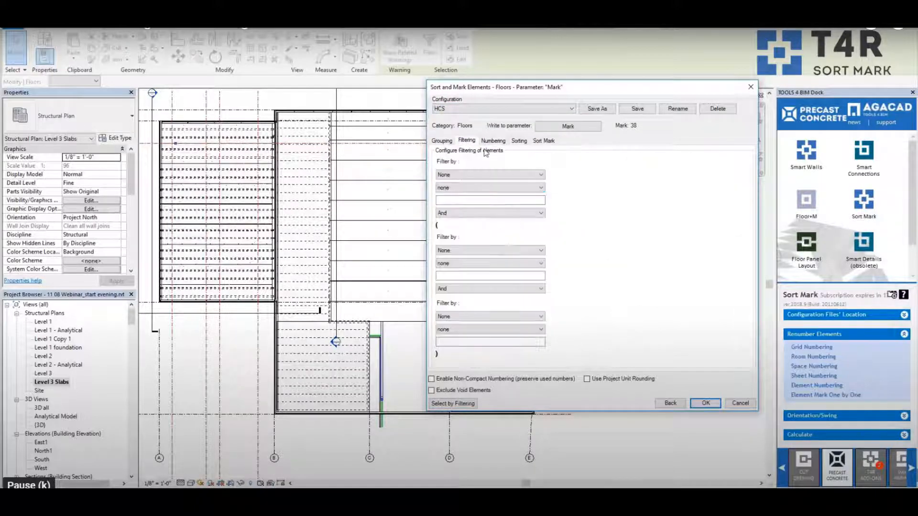
pyautogui.click(491, 142)
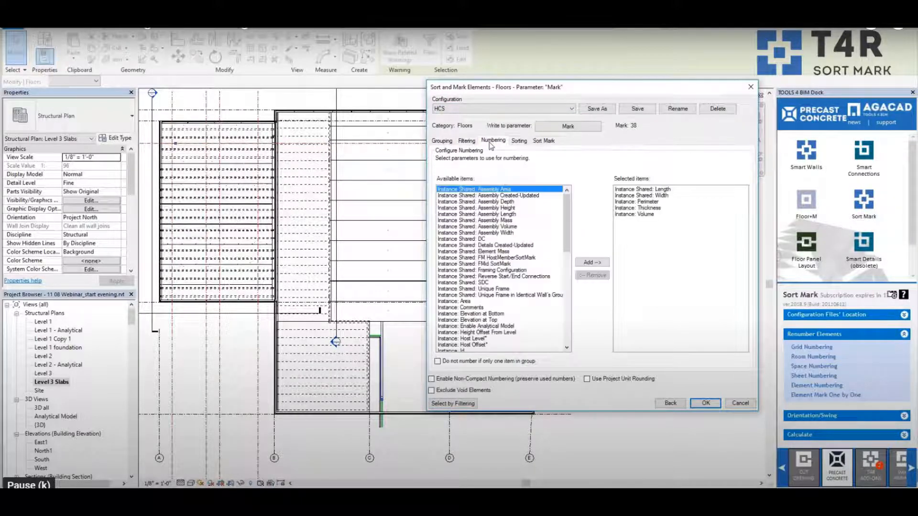
pyautogui.click(656, 197)
pyautogui.click(656, 209)
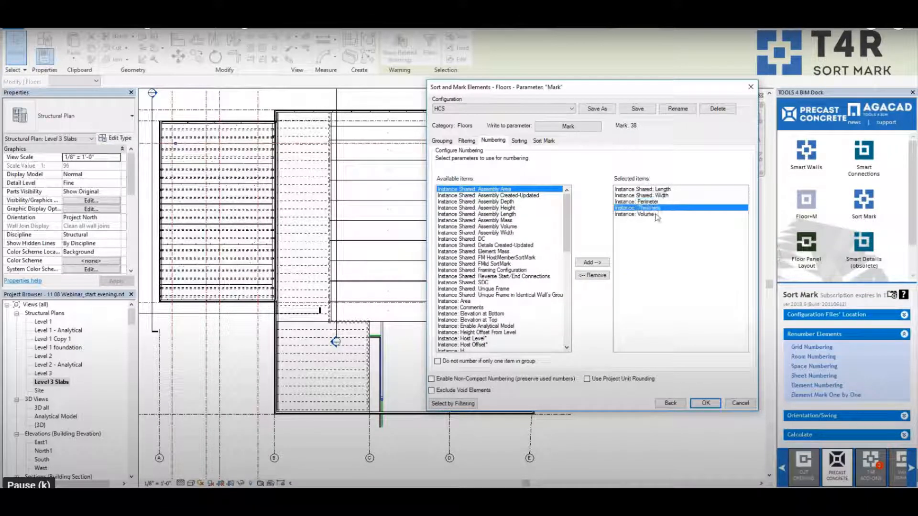
pyautogui.moveTo(564, 234)
pyautogui.mouseDown()
pyautogui.moveTo(574, 337)
pyautogui.moveTo(551, 225)
pyautogui.mouseUp()
pyautogui.click(519, 141)
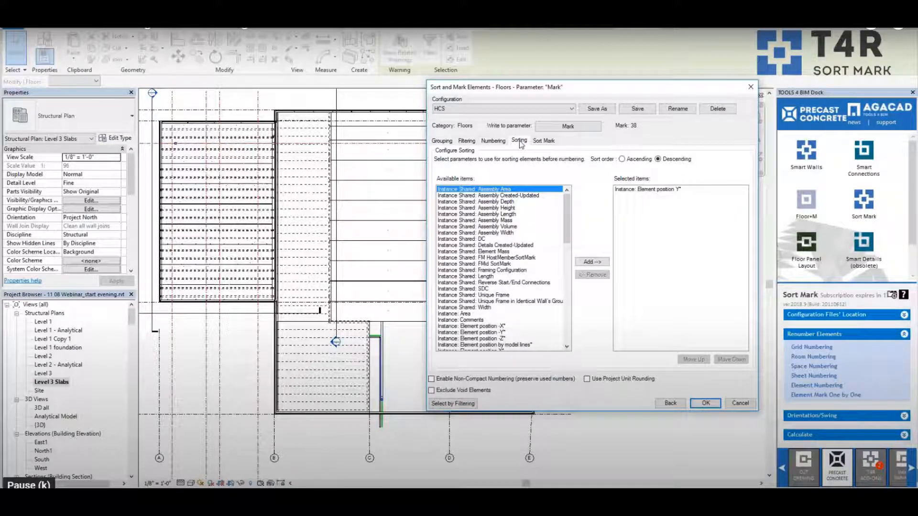
pyautogui.moveTo(570, 206); pyautogui.dragTo(569, 258)
pyautogui.click(502, 257)
pyautogui.click(498, 276)
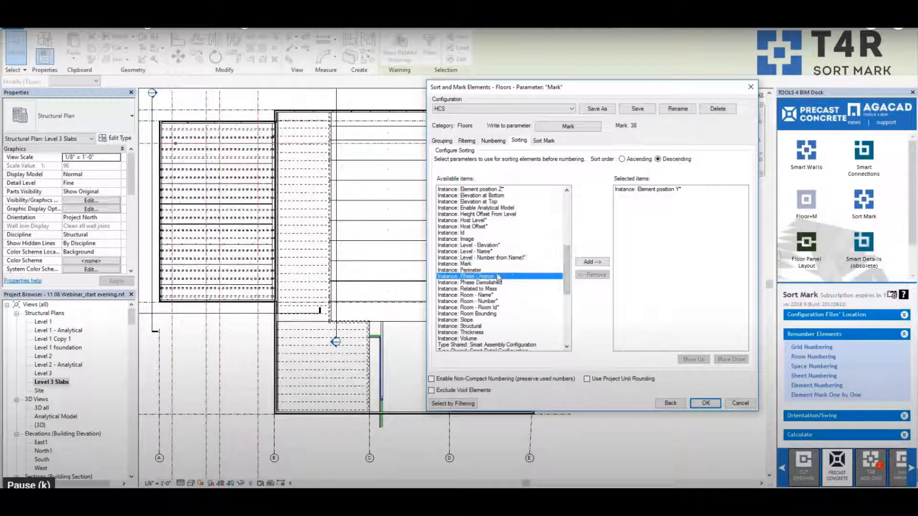
pyautogui.scroll(-3, 565, 210)
pyautogui.click(544, 141)
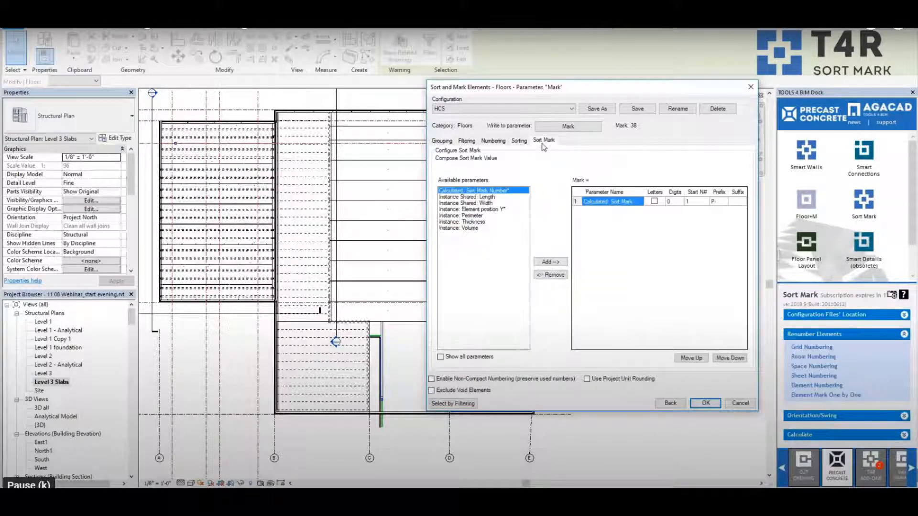
# Number the selected Level 3 floor slabs with the HCS configuration, keeping start number 1 and prefix P-.
pyautogui.click(693, 202)
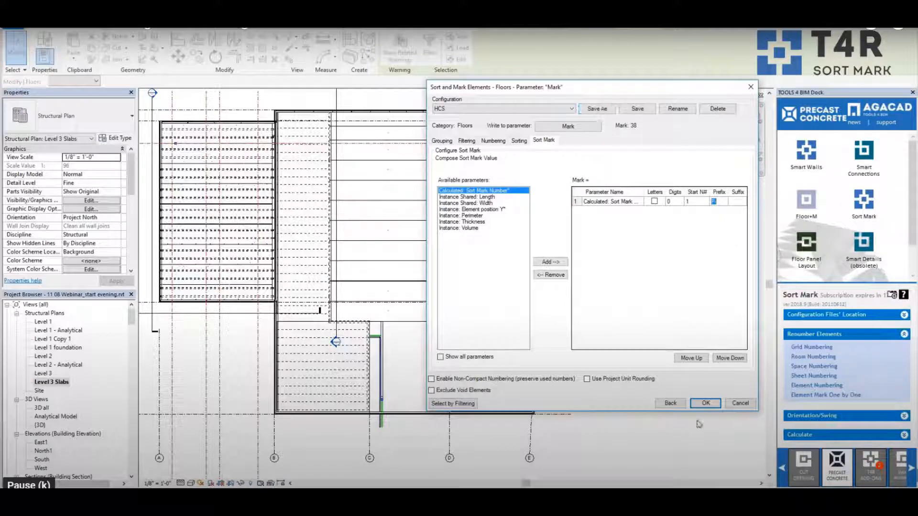
pyautogui.click(705, 403)
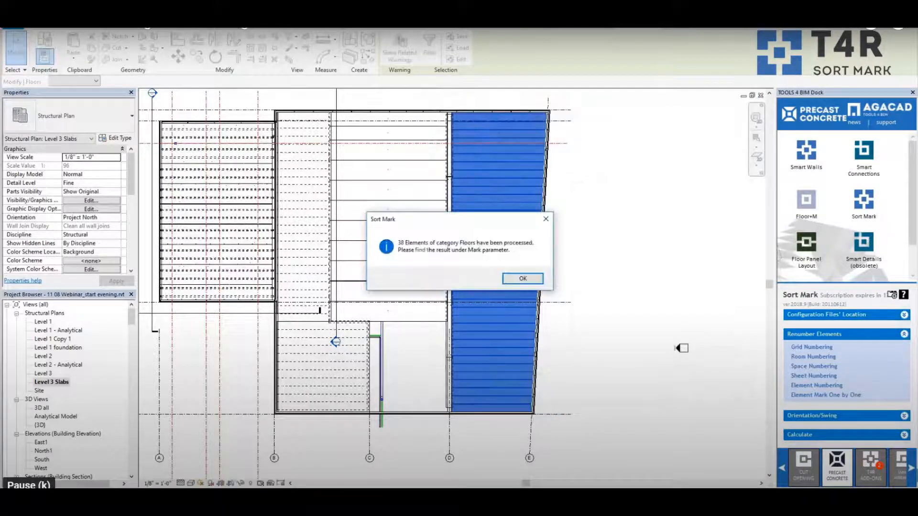
pyautogui.click(522, 280)
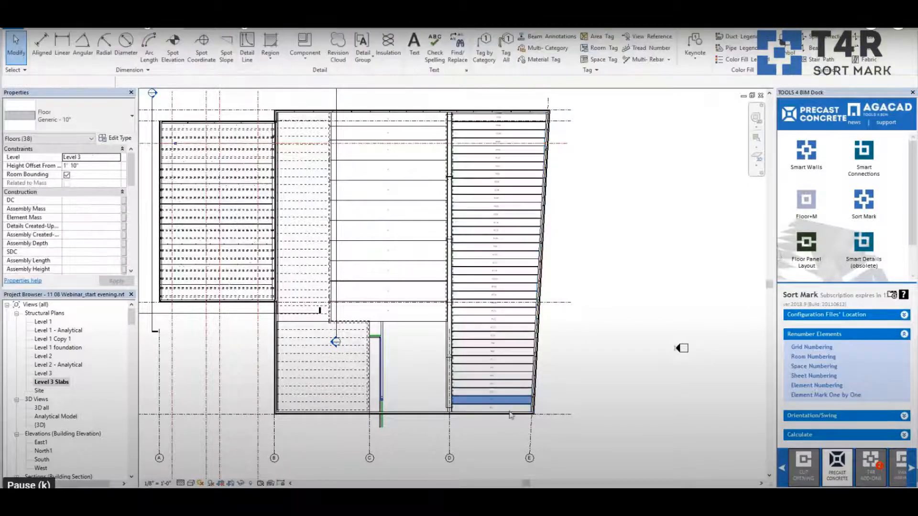
# Examine the P- marks on the slabs along the building's slanted side, from the first slab to the last.
pyautogui.scroll(5, 499, 420)
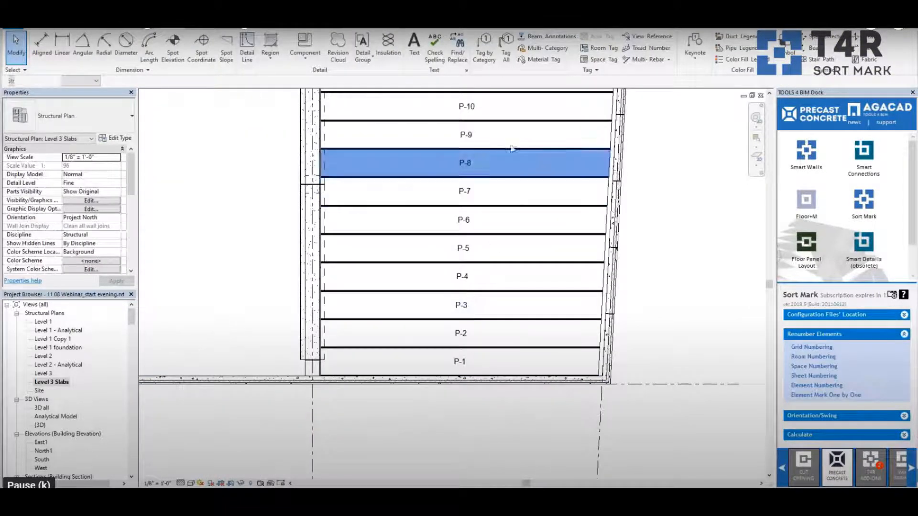
pyautogui.moveTo(512, 149); pyautogui.dragTo(518, 471, button='middle')
pyautogui.moveTo(538, 218); pyautogui.dragTo(533, 272, button='middle')
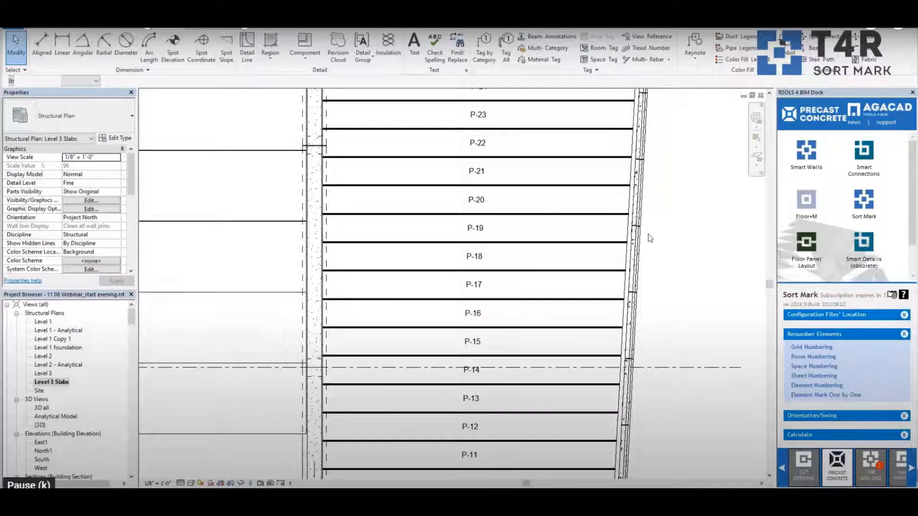
pyautogui.moveTo(650, 238); pyautogui.dragTo(621, 406, button='middle')
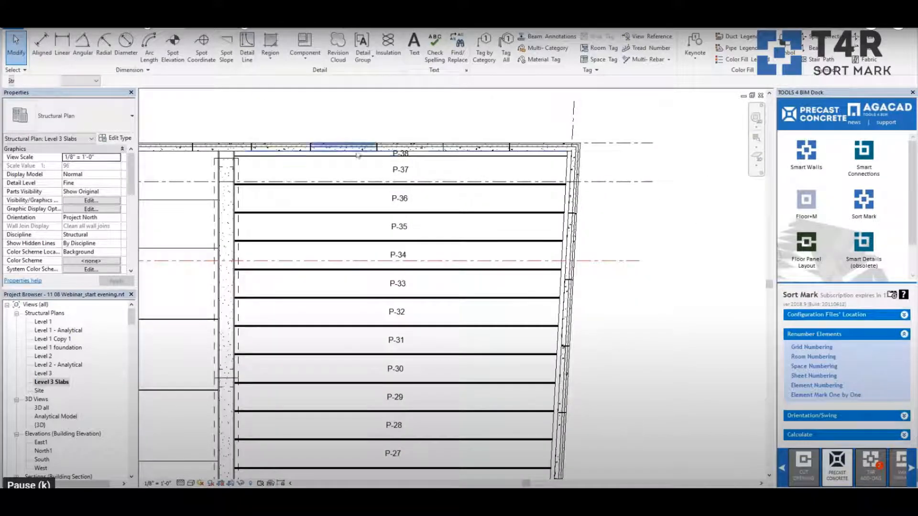
pyautogui.scroll(2, 268, 172)
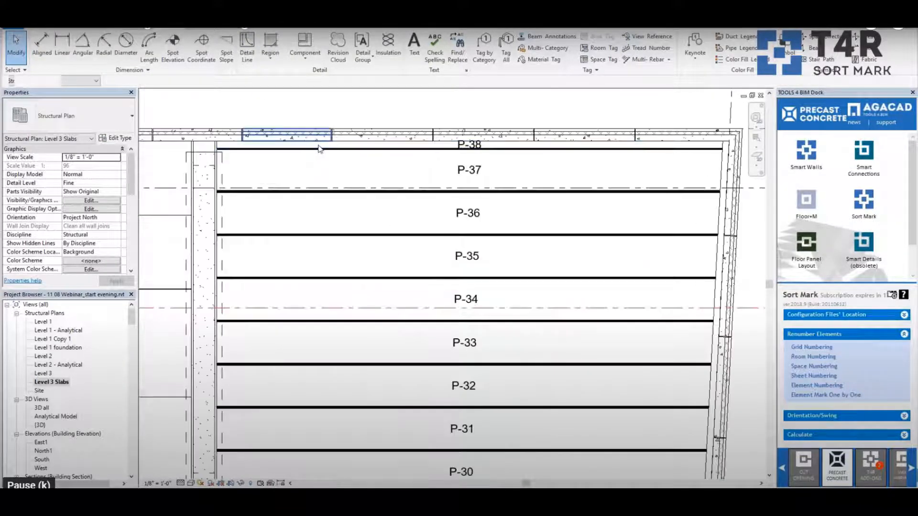
pyautogui.click(318, 143)
pyautogui.press('Escape')
pyautogui.scroll(-2, 447, 124)
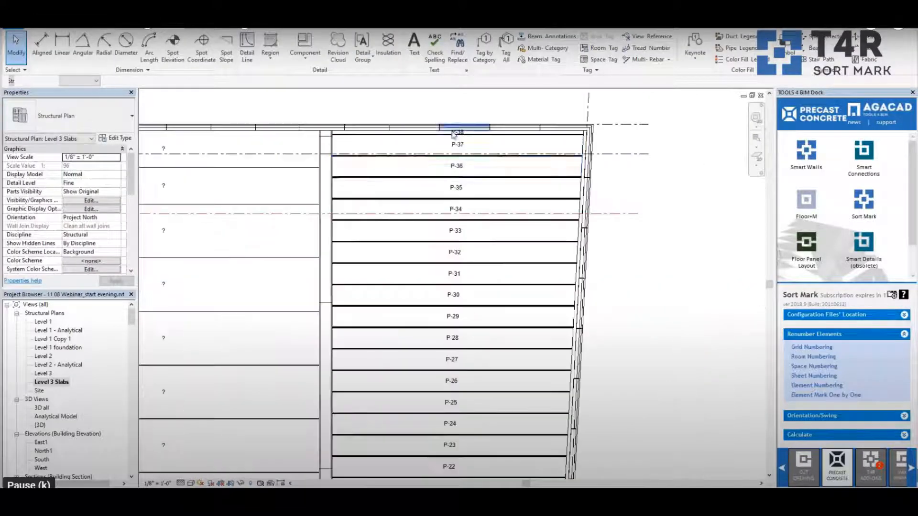
pyautogui.scroll(-2, 532, 152)
pyautogui.moveTo(598, 300); pyautogui.dragTo(625, 233, button='middle')
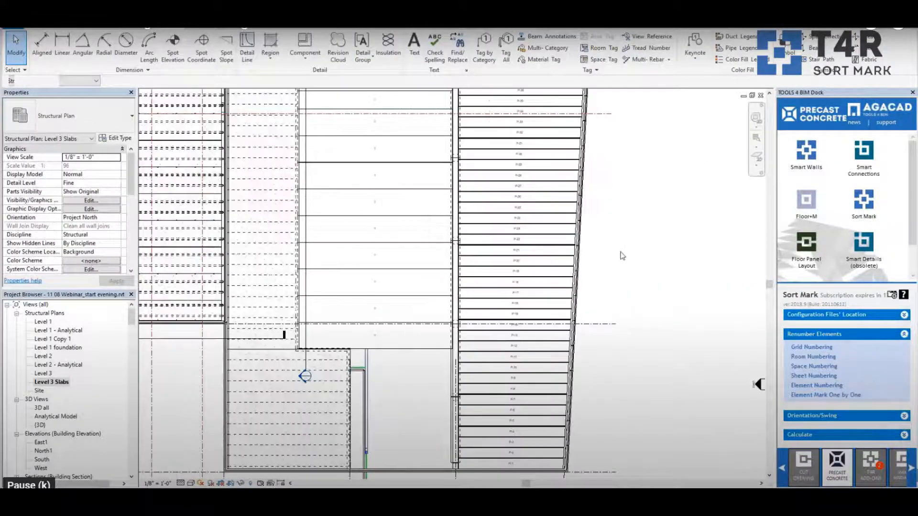
pyautogui.moveTo(620, 288); pyautogui.dragTo(625, 266, button='middle')
# Select the elements across the middle bay beside the P-marked slabs and filter the selection to Floors only.
pyautogui.scroll(-1, 512, 403)
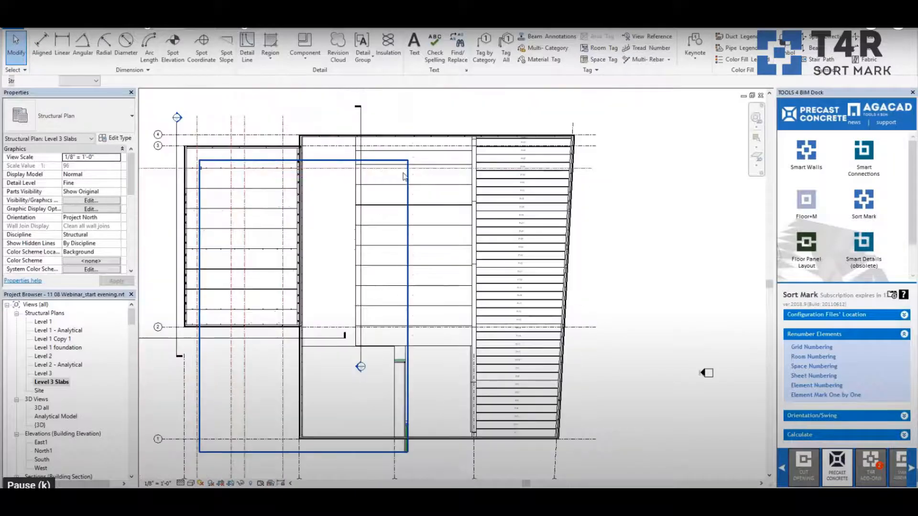
pyautogui.moveTo(444, 126); pyautogui.dragTo(432, 342)
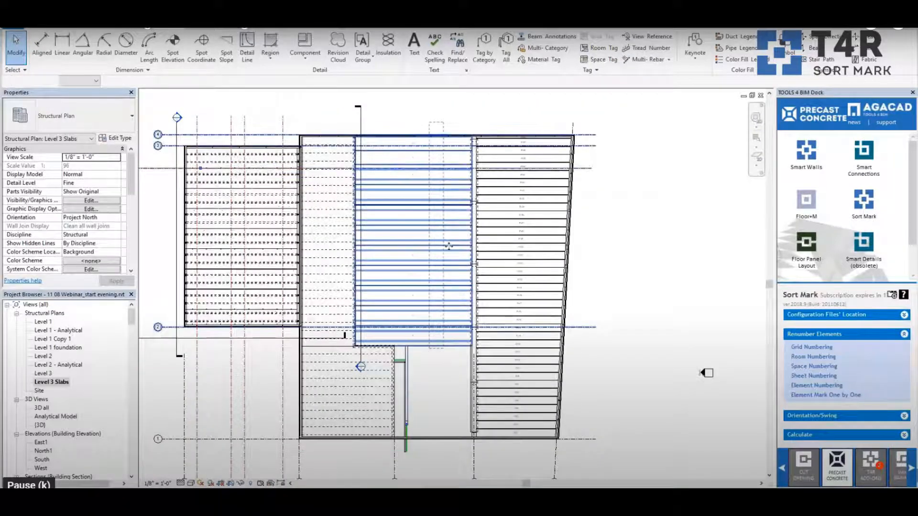
pyautogui.click(430, 47)
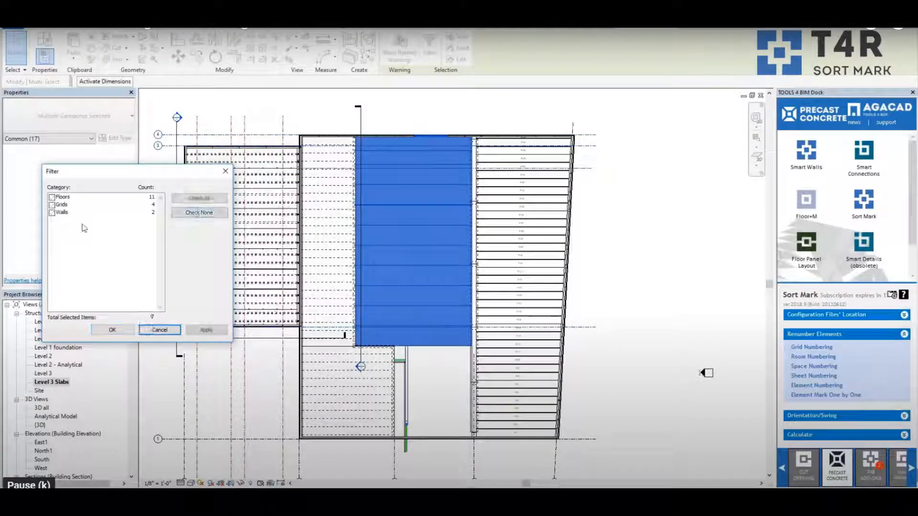
pyautogui.click(199, 212)
pyautogui.click(52, 197)
pyautogui.click(111, 330)
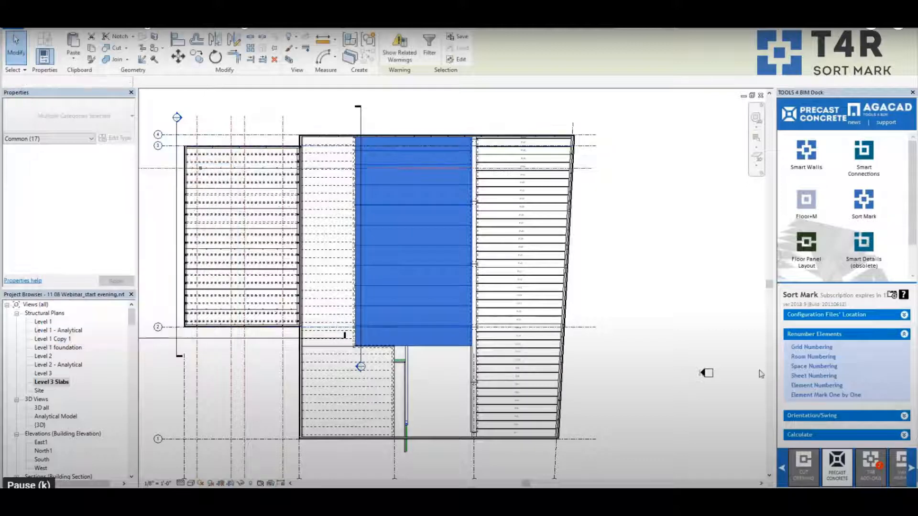
# Run Element Numbering on the selected middle-bay floors, writing to the Mark parameter with the DT configuration.
pyautogui.click(804, 386)
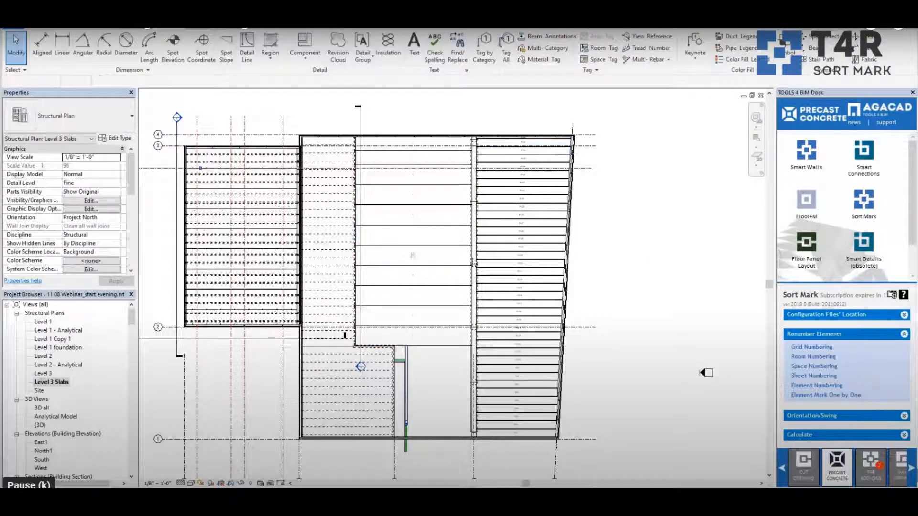
pyautogui.click(672, 373)
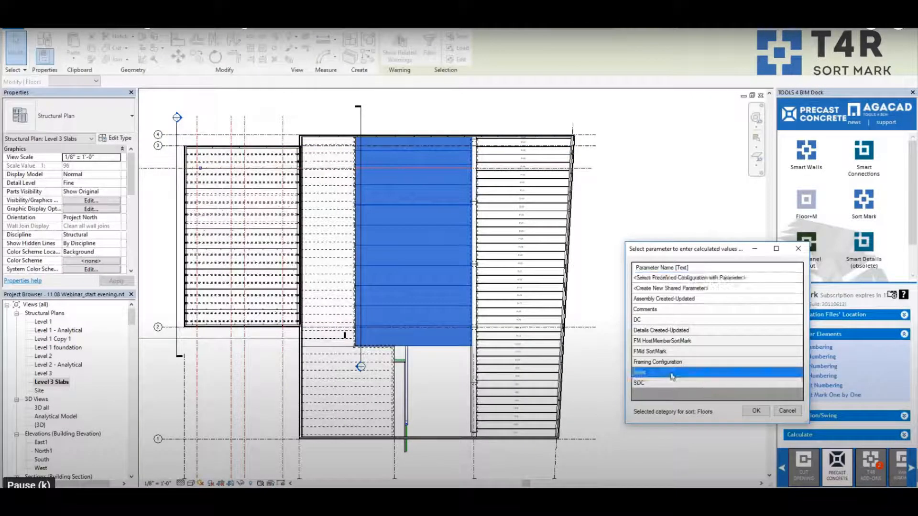
pyautogui.click(755, 411)
pyautogui.click(494, 65)
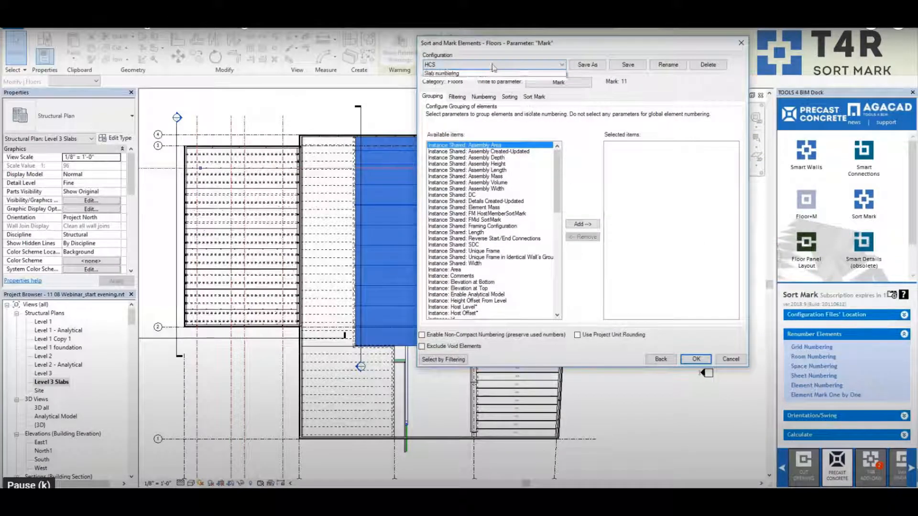
pyautogui.click(450, 94)
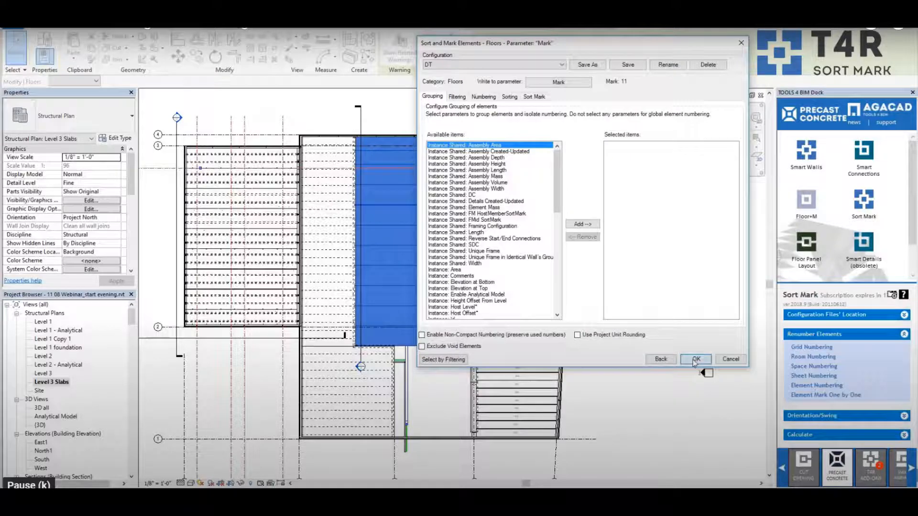
pyautogui.click(696, 359)
pyautogui.click(529, 277)
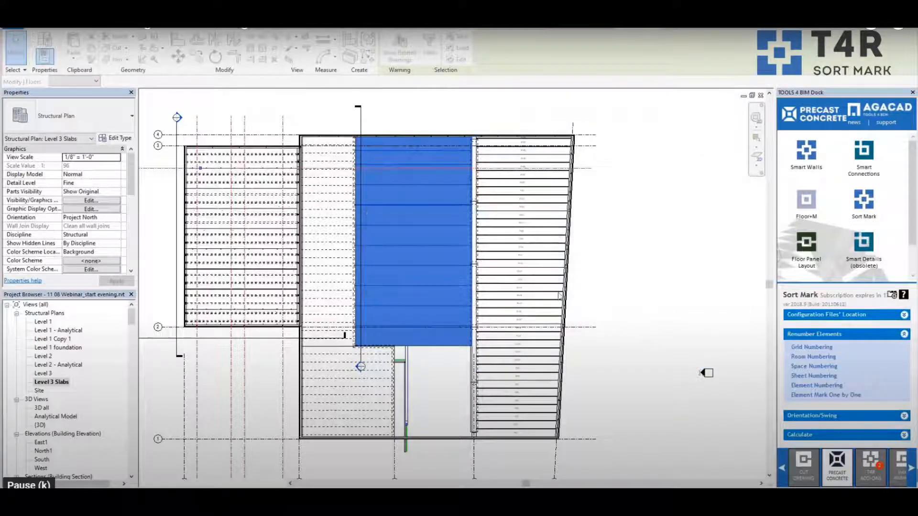
pyautogui.click(494, 289)
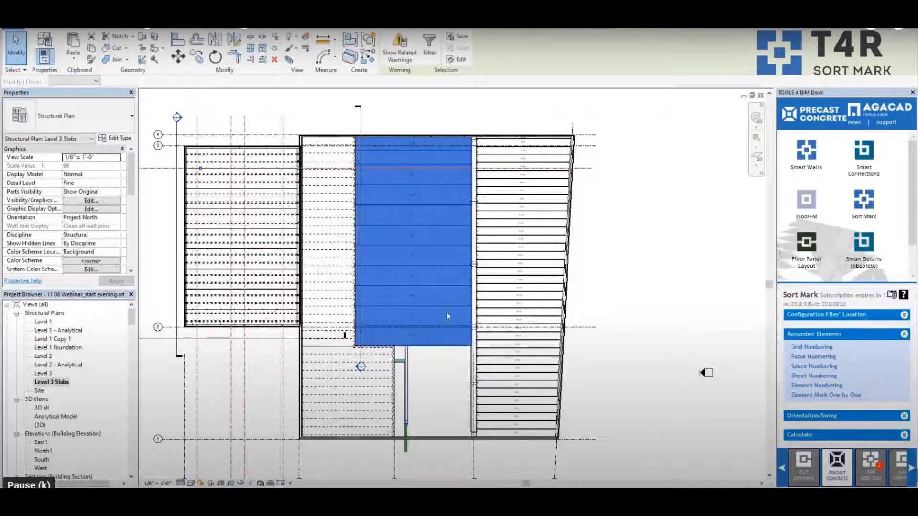
# Check the DT marks on all slabs of the middle bay, and clear the selection.
pyautogui.scroll(5, 446, 314)
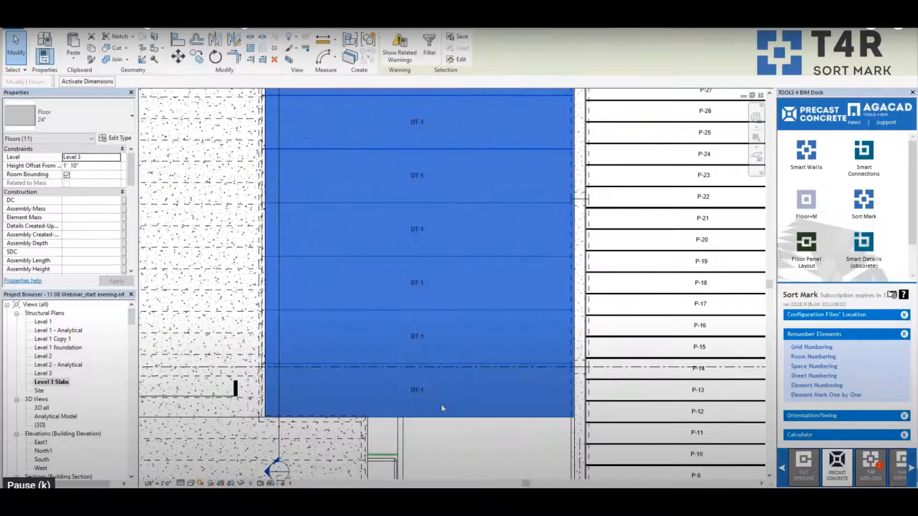
pyautogui.scroll(-3, 497, 230)
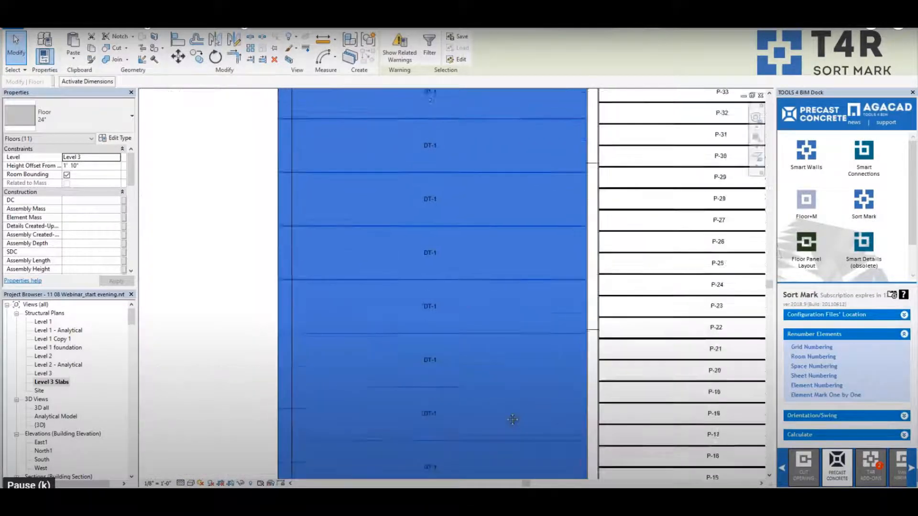
pyautogui.scroll(3, 441, 179)
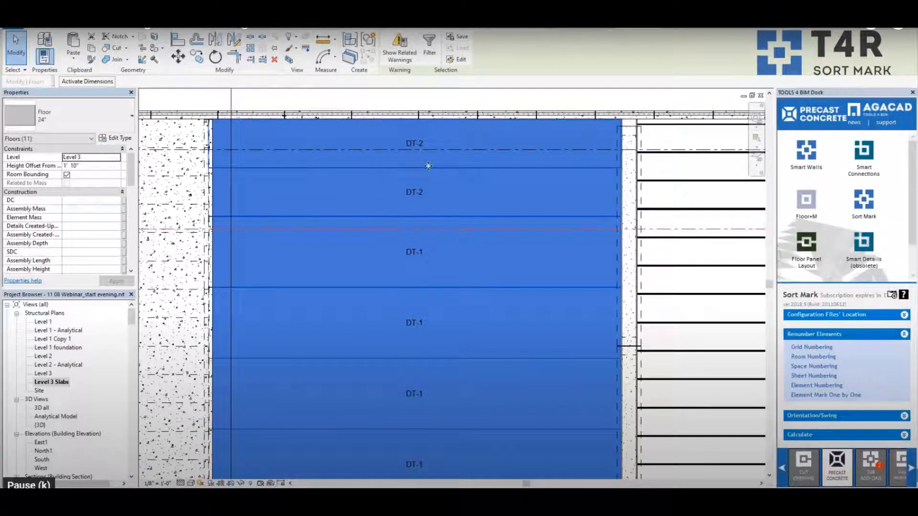
pyautogui.scroll(-2, 423, 153)
pyautogui.scroll(-3, 424, 141)
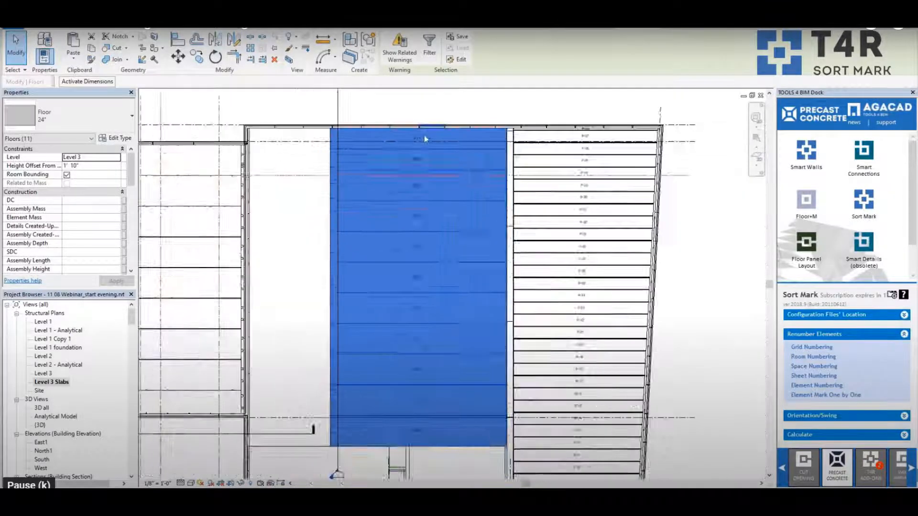
pyautogui.scroll(1, 423, 168)
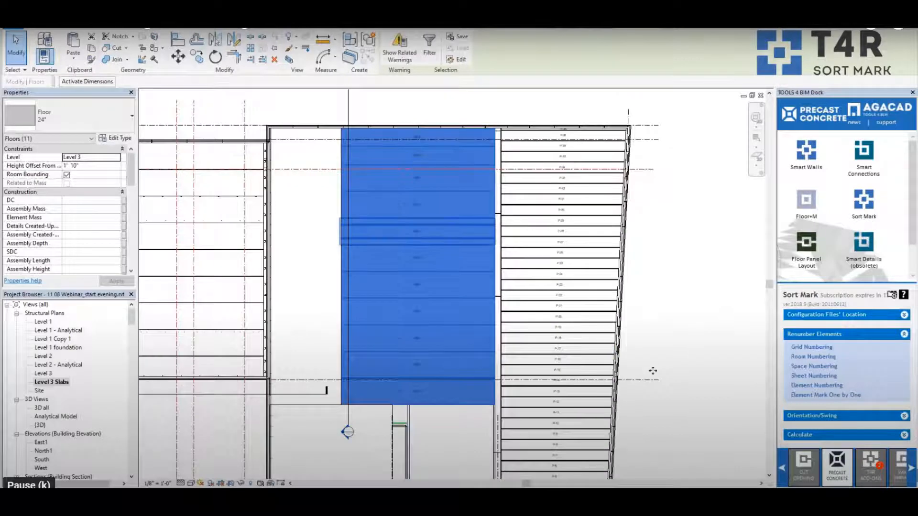
pyautogui.scroll(-1, 653, 371)
pyautogui.click(606, 380)
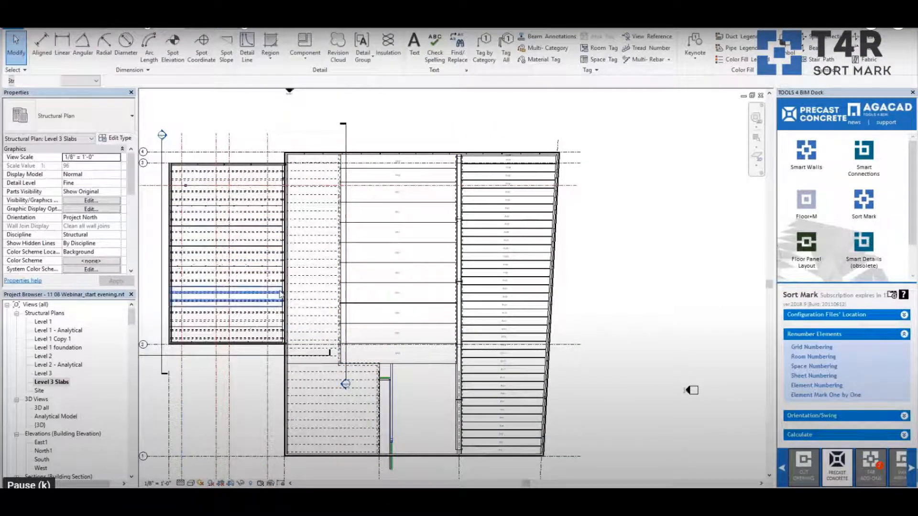
# Open the Level 1 Copy 1 structural plan and bring the whole floor plan into view.
pyautogui.moveTo(252, 397); pyautogui.dragTo(379, 276, button='middle')
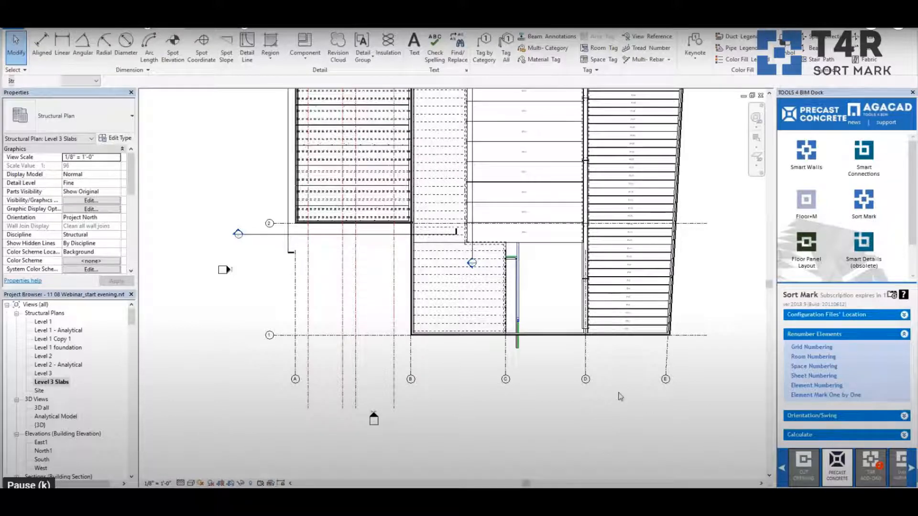
pyautogui.moveTo(620, 396); pyautogui.dragTo(609, 438, button='middle')
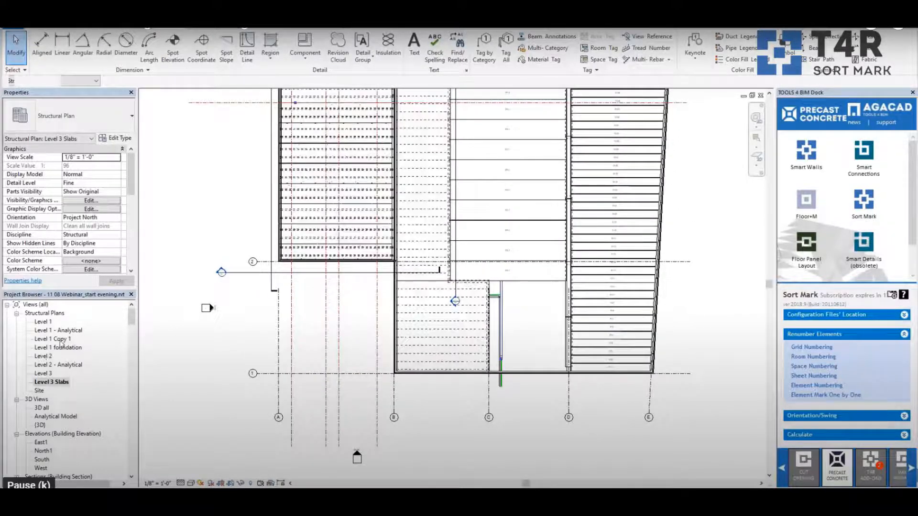
pyautogui.doubleClick(60, 339)
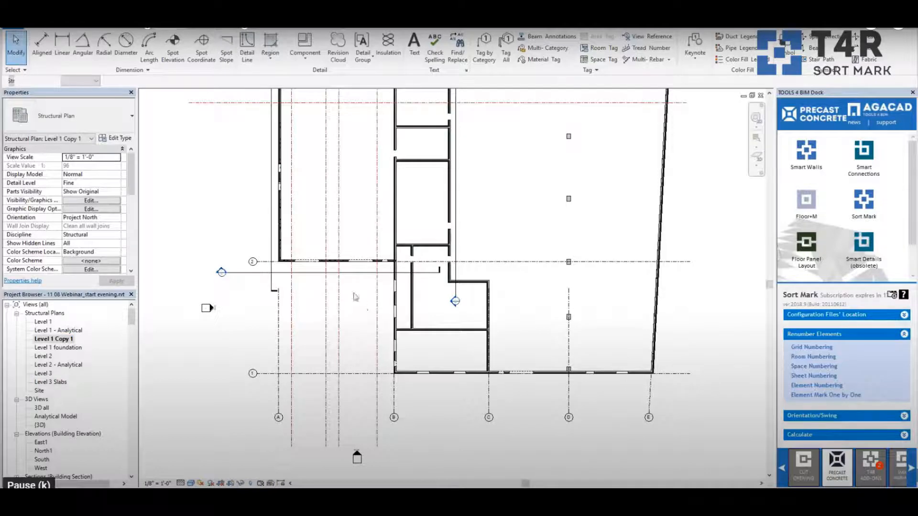
pyautogui.moveTo(720, 330); pyautogui.dragTo(716, 388, button='middle')
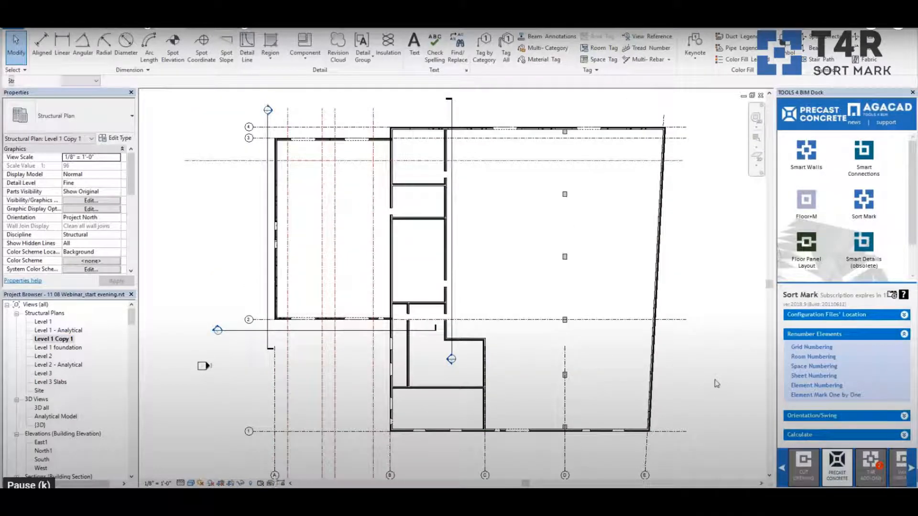
# Start Element Mark One by One with the Precast walls configuration and mark the wall panels at the corner of grids A and 2.
pyautogui.click(801, 394)
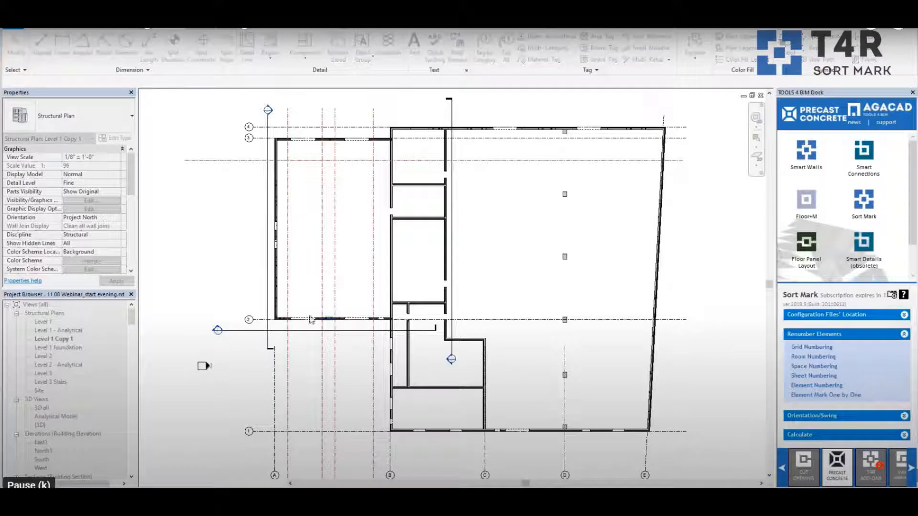
pyautogui.scroll(5, 271, 323)
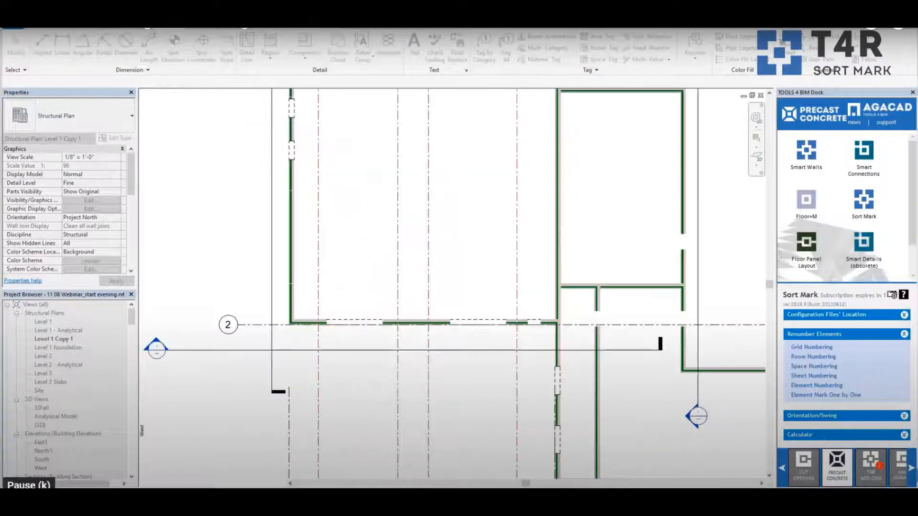
pyautogui.scroll(3, 329, 331)
pyautogui.click(324, 322)
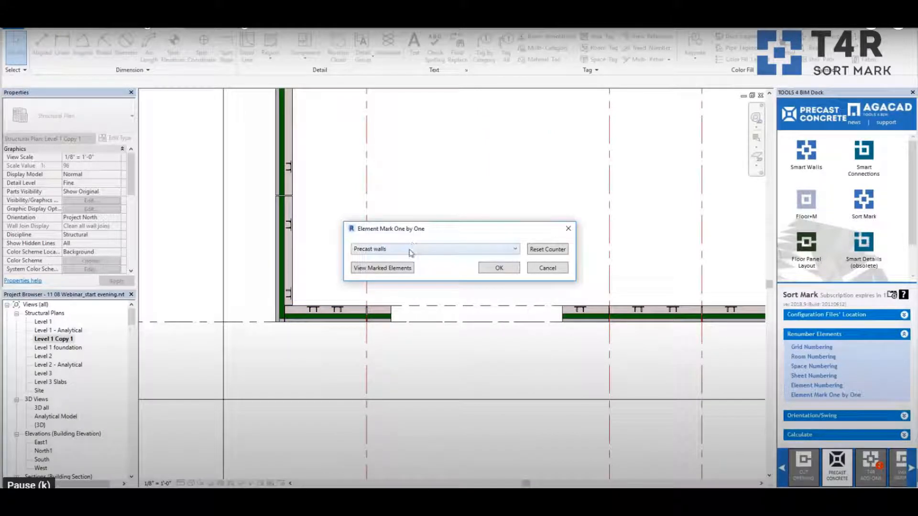
pyautogui.click(493, 271)
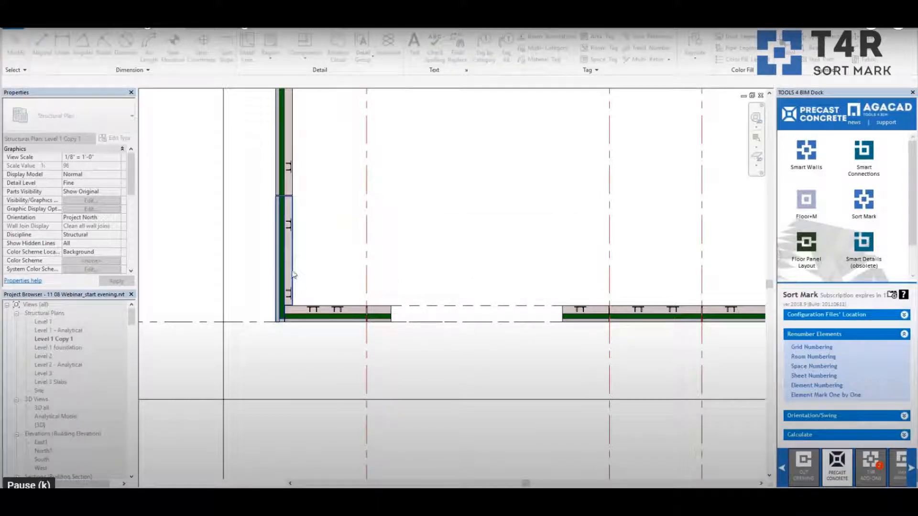
# Mark the precast wall panels one by one up the grid A facade and along the grid 3 wall.
pyautogui.moveTo(467, 193); pyautogui.dragTo(479, 426, button='middle')
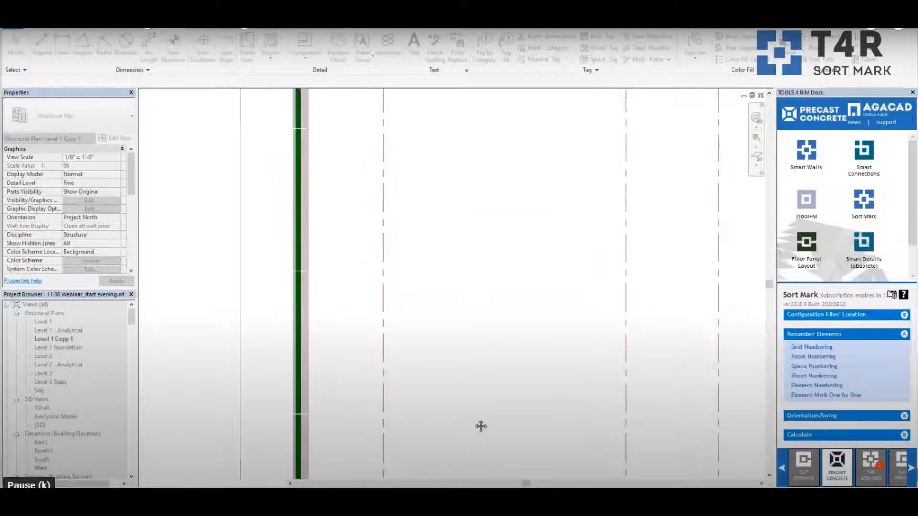
pyautogui.moveTo(457, 206); pyautogui.dragTo(470, 371, button='middle')
pyautogui.moveTo(452, 205); pyautogui.dragTo(451, 395, button='middle')
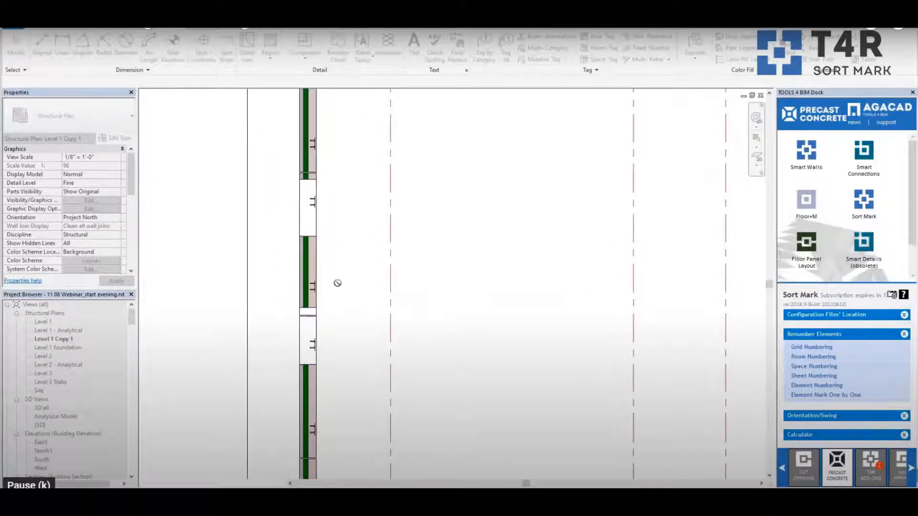
pyautogui.moveTo(359, 220); pyautogui.dragTo(368, 363, button='middle')
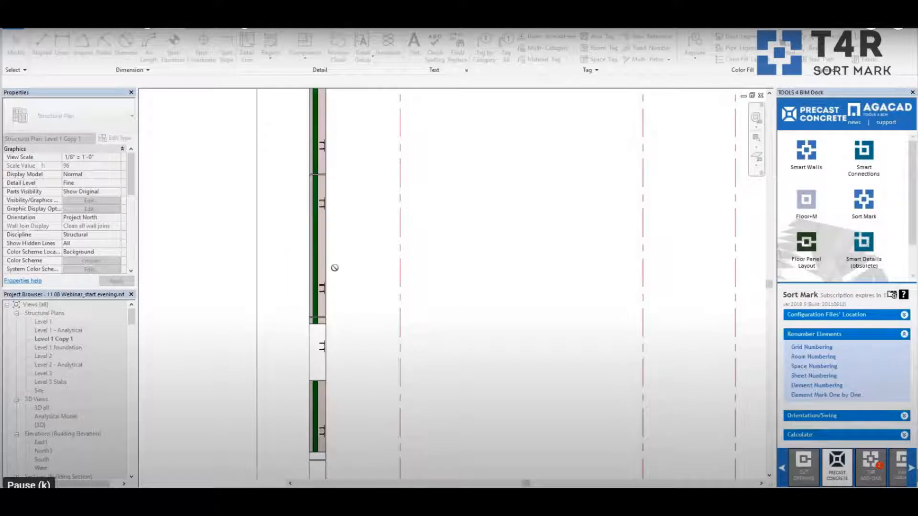
pyautogui.moveTo(378, 262); pyautogui.dragTo(355, 422, button='middle')
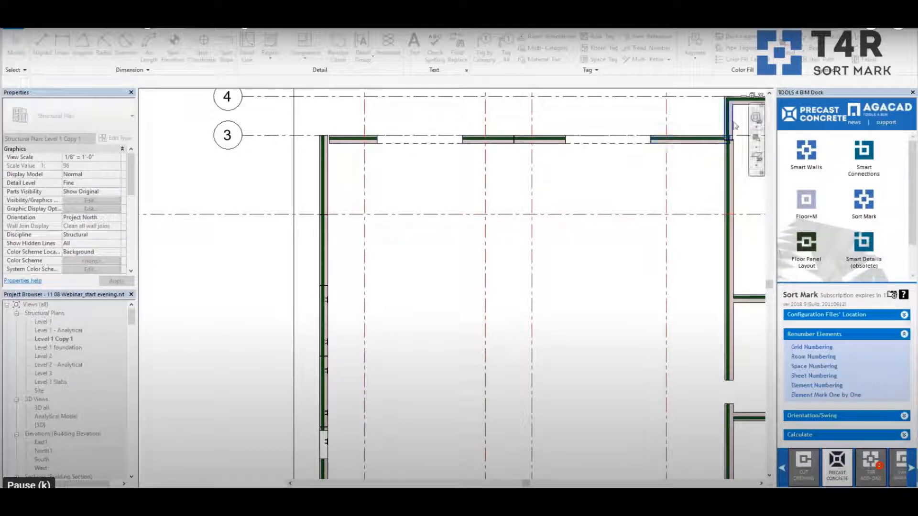
# Mark the first wall panels along grid 4 one by one and finish the marking command.
pyautogui.moveTo(651, 206); pyautogui.dragTo(402, 271, button='middle')
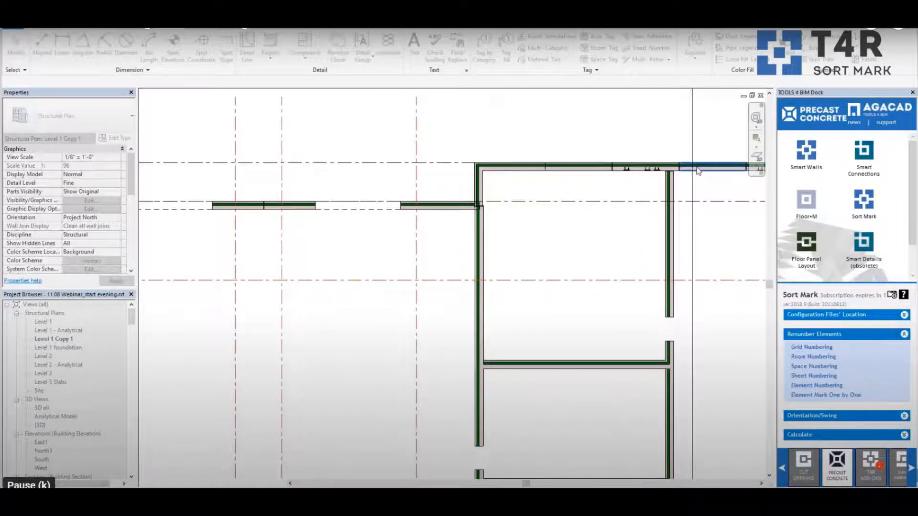
pyautogui.moveTo(715, 213); pyautogui.dragTo(531, 211, button='middle')
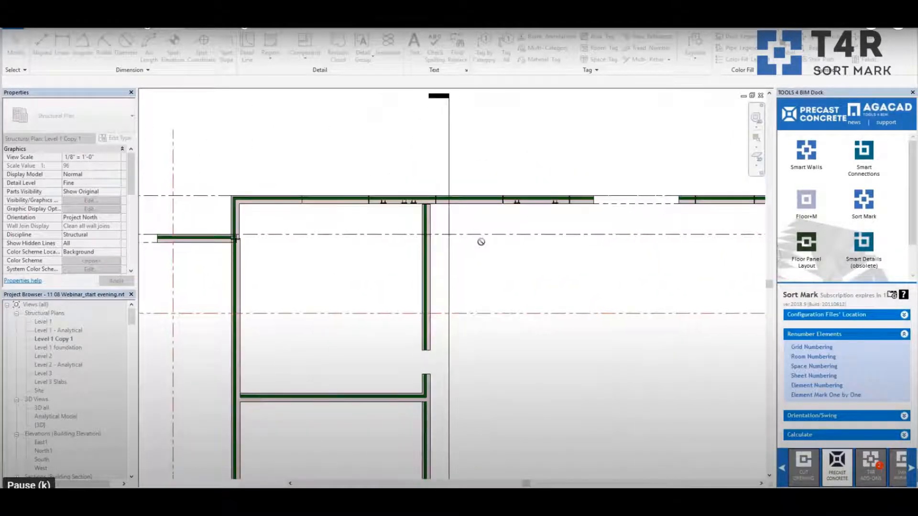
pyautogui.click(510, 279)
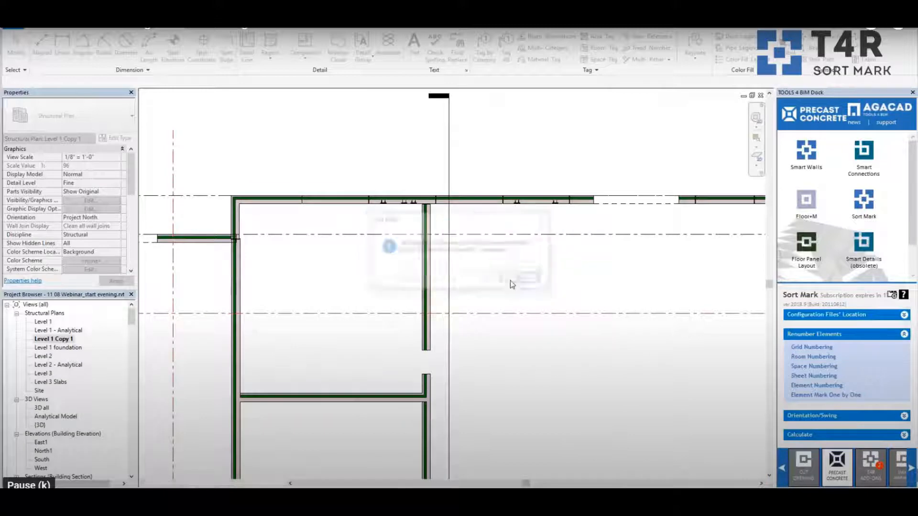
# Select the elements of the building's west part and filter the selection to Walls only.
pyautogui.scroll(-4, 514, 187)
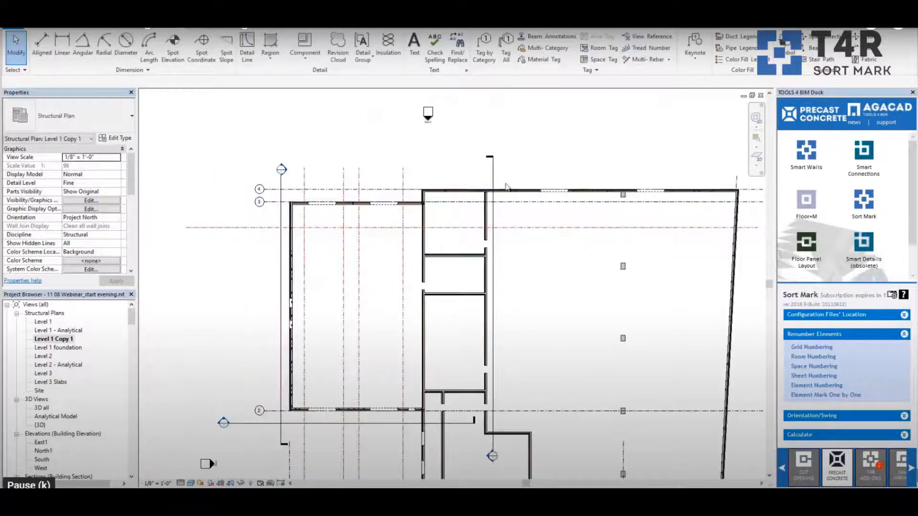
pyautogui.moveTo(506, 184)
pyautogui.mouseDown()
pyautogui.moveTo(325, 427)
pyautogui.moveTo(287, 430)
pyautogui.mouseUp()
pyautogui.click(463, 47)
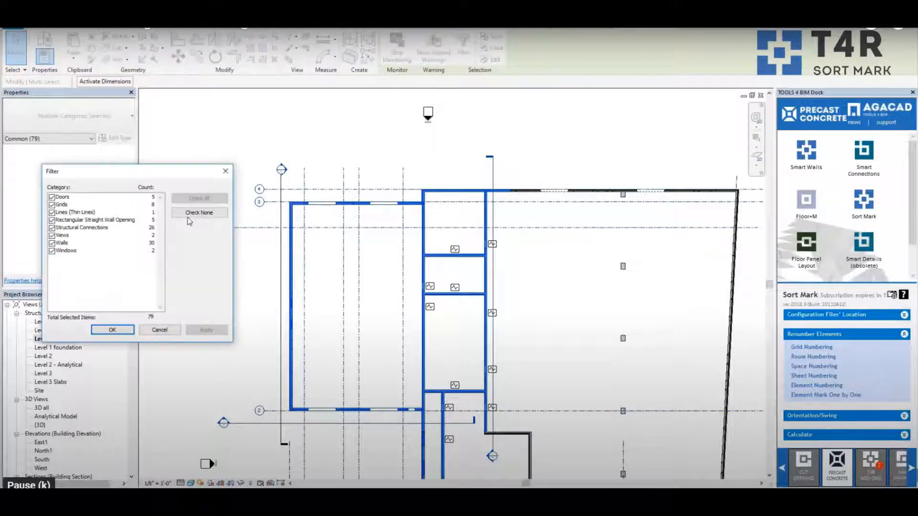
pyautogui.click(199, 212)
pyautogui.click(52, 243)
pyautogui.click(111, 330)
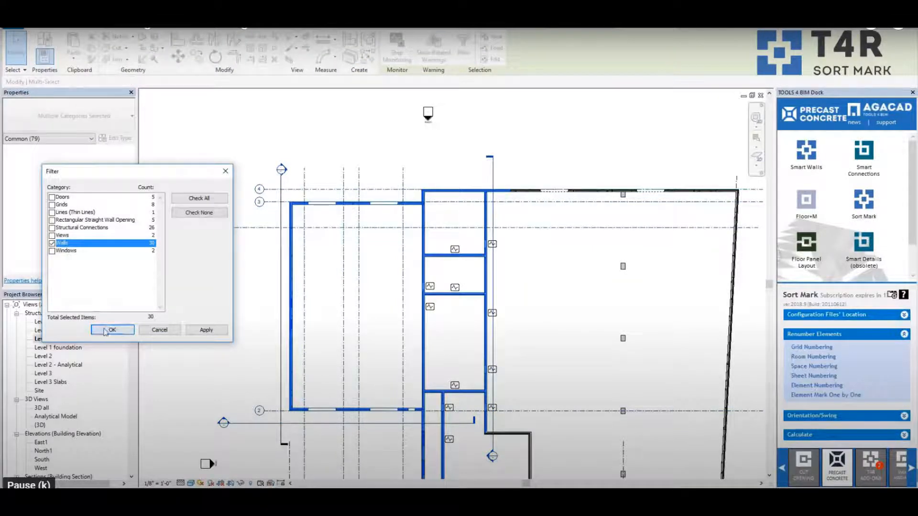
# Tag all selected walls with the Anno_Tag_Wall_Type_Mark : 12mm wall tag, without leader and in horizontal orientation.
pyautogui.click(181, 27)
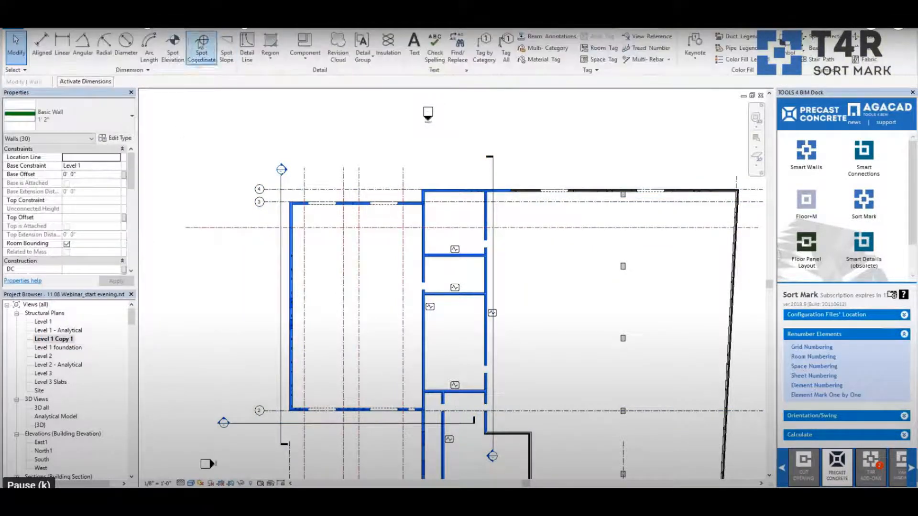
pyautogui.click(506, 48)
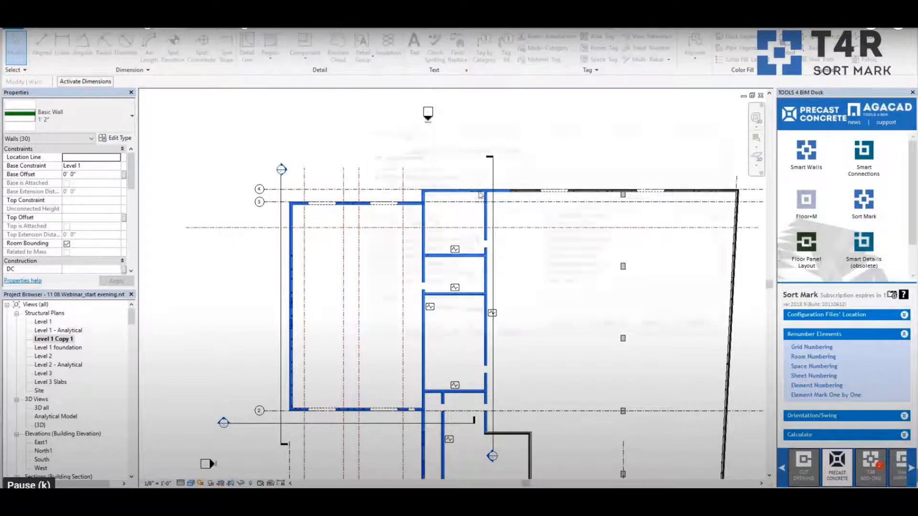
pyautogui.scroll(-4, 412, 253)
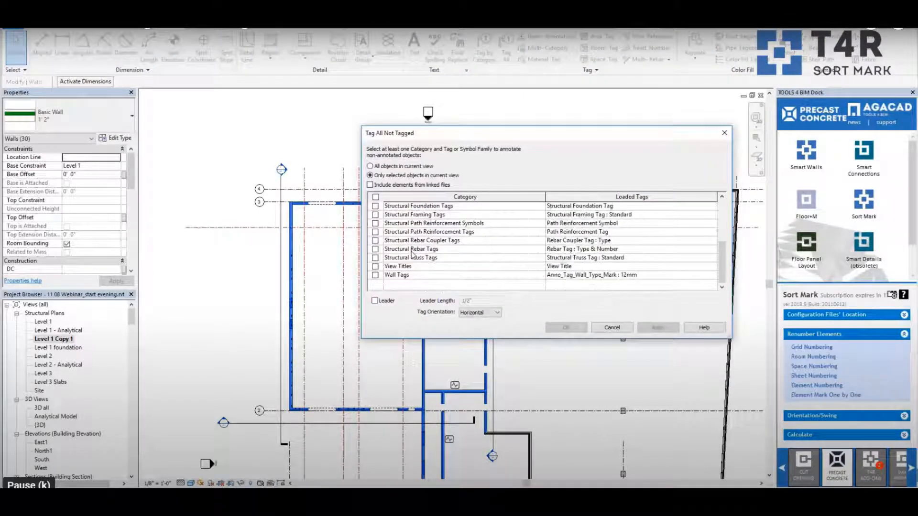
pyautogui.click(375, 275)
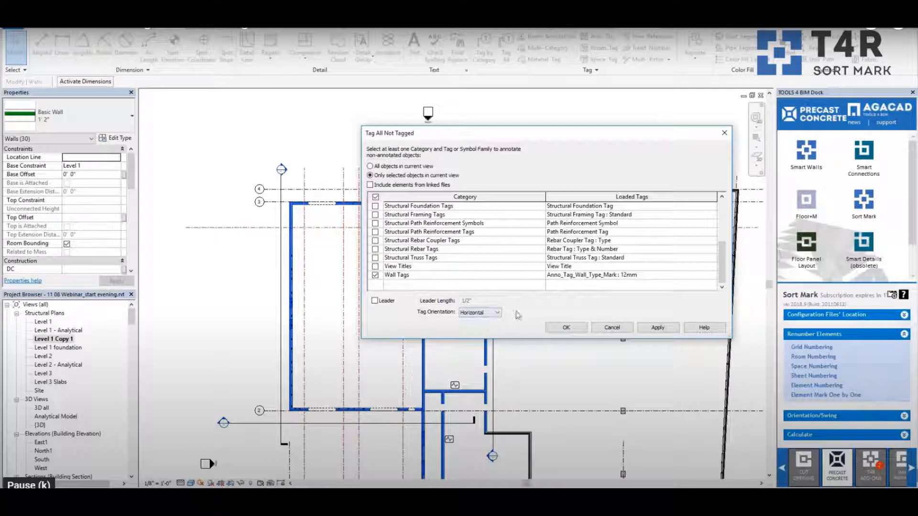
pyautogui.press('Return')
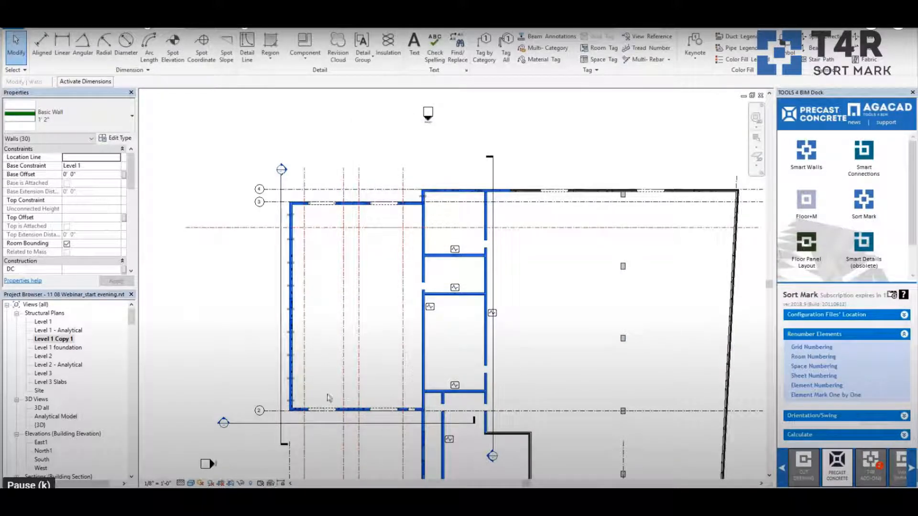
# Select all instances of the wall tag and move them together to the outer side of the grid A wall.
pyautogui.scroll(5, 297, 404)
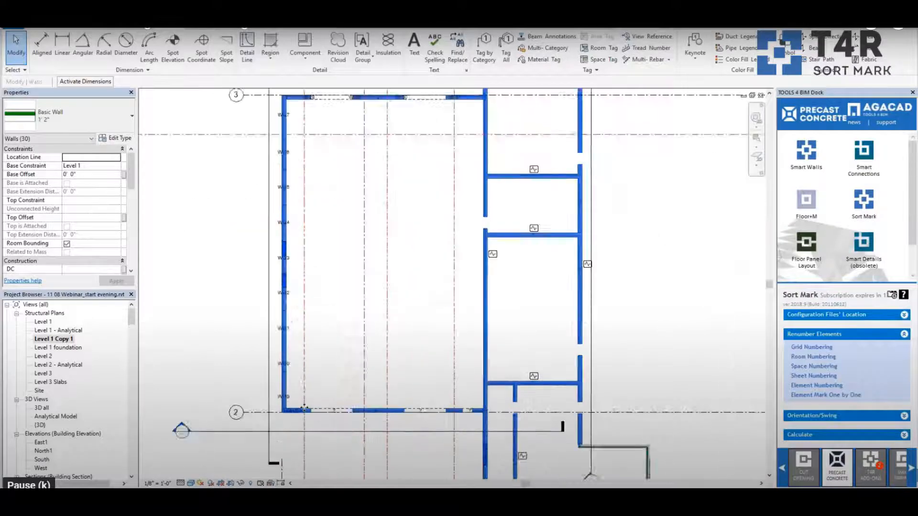
pyautogui.click(288, 385)
pyautogui.rightClick(279, 388)
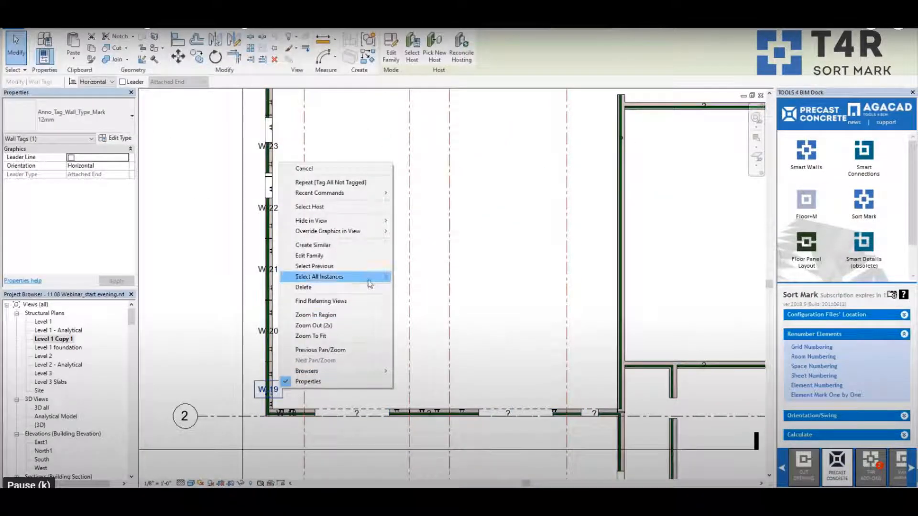
pyautogui.moveTo(371, 284)
pyautogui.click(417, 276)
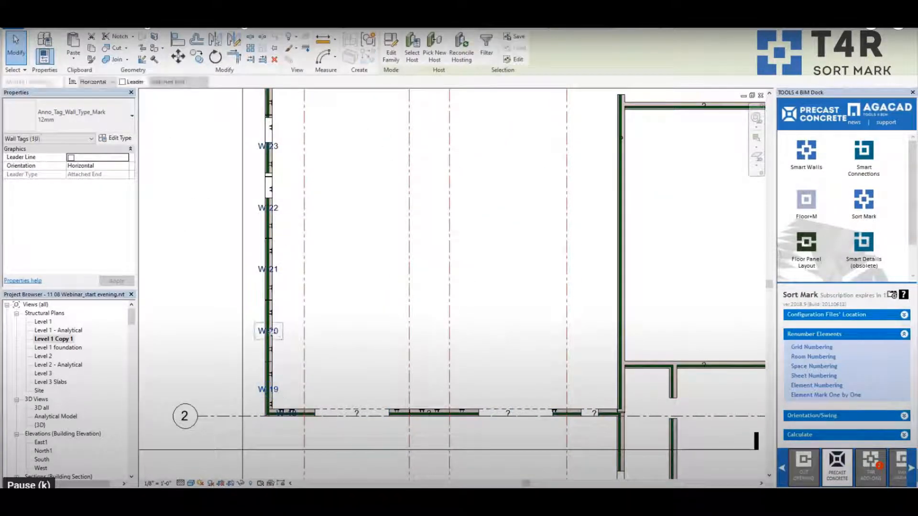
pyautogui.moveTo(272, 332); pyautogui.dragTo(256, 333)
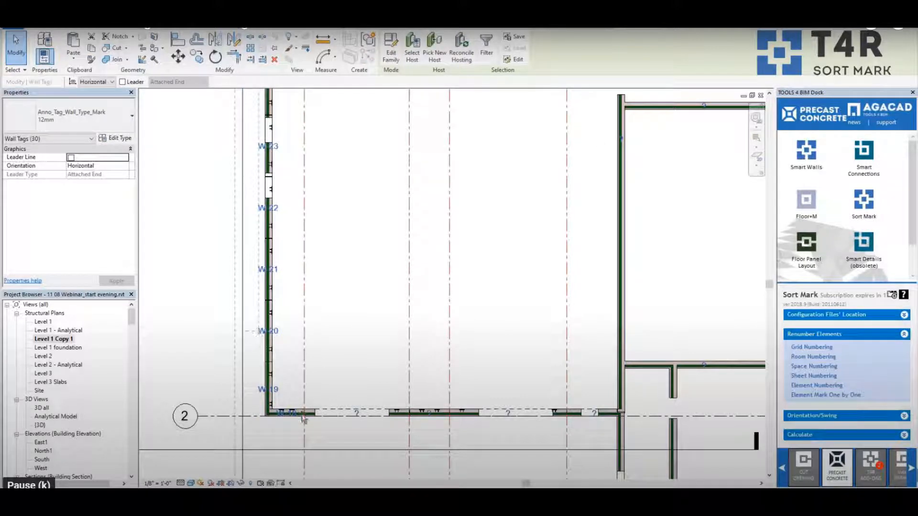
# Take the grid A tags out of the selection, move the remaining wall tags just below their walls, and clear the selection.
pyautogui.scroll(-3, 301, 417)
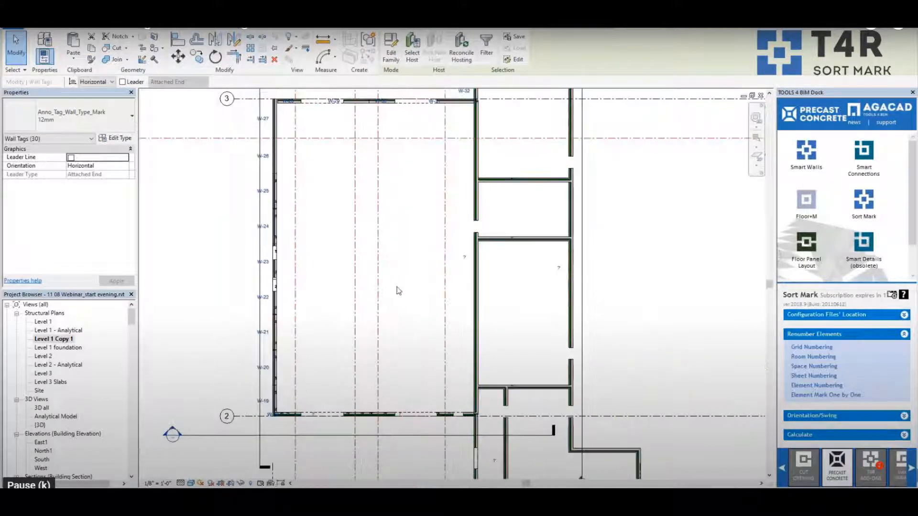
pyautogui.scroll(-2, 398, 290)
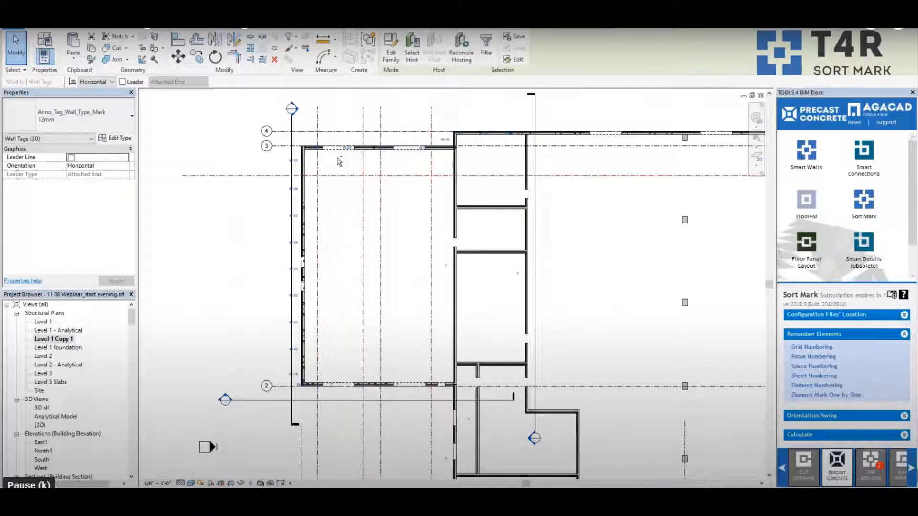
pyautogui.moveTo(336, 157); pyautogui.dragTo(274, 381)
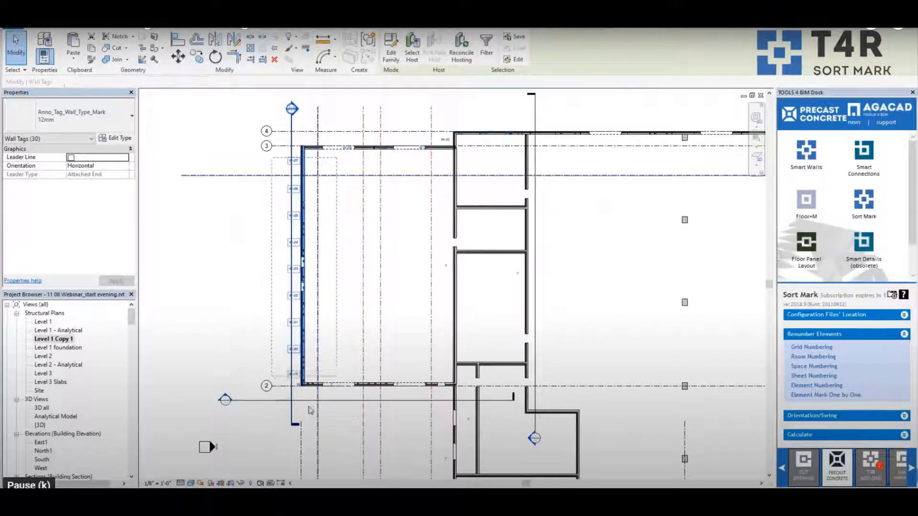
pyautogui.scroll(5, 275, 381)
pyautogui.moveTo(281, 346); pyautogui.dragTo(306, 365)
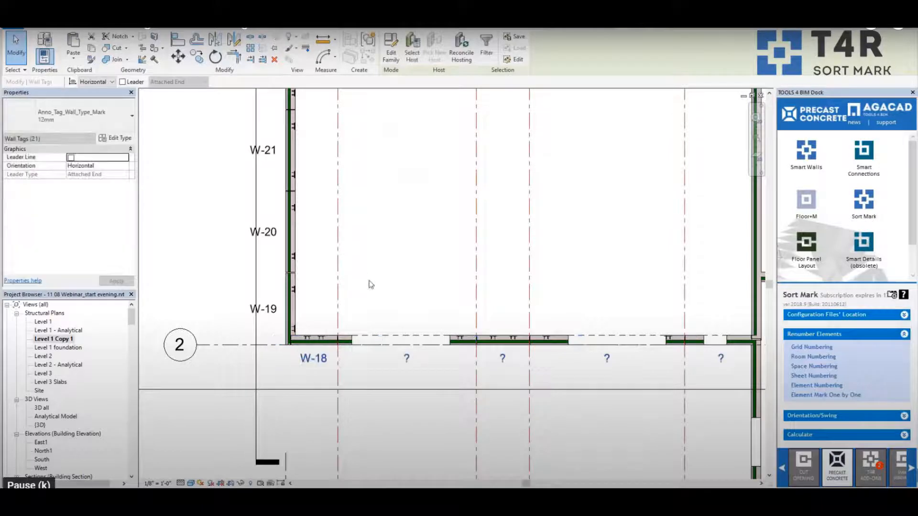
pyautogui.click(331, 410)
# Check which wall panels carry the marks W-18 and W-19 at the corner of grids A and 2.
pyautogui.scroll(-2, 296, 371)
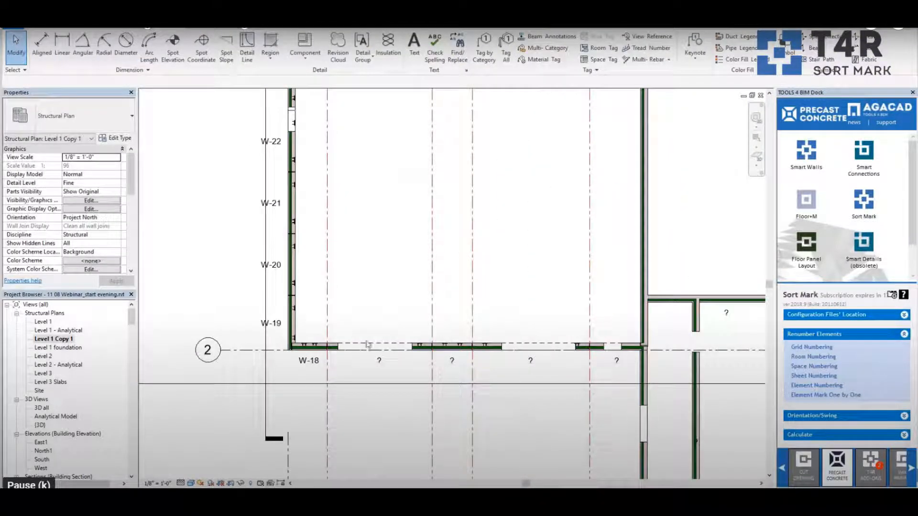
pyautogui.scroll(2, 284, 360)
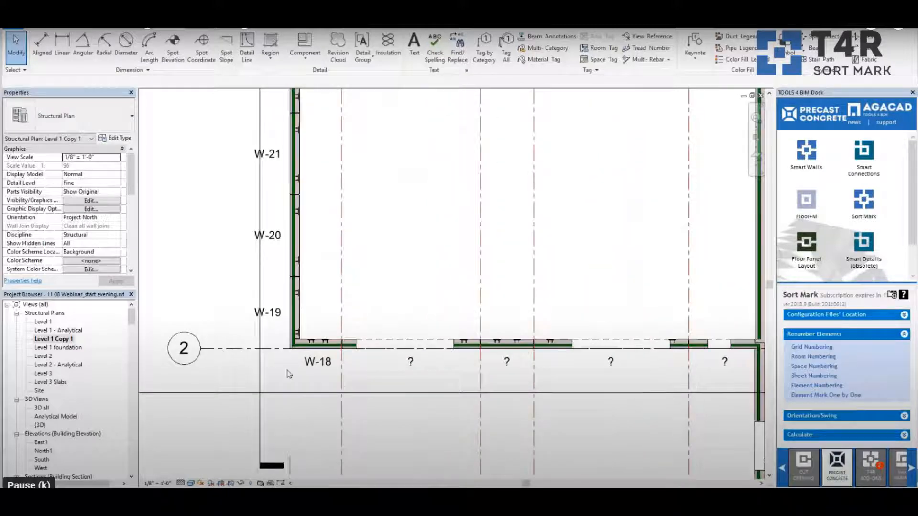
pyautogui.click(318, 349)
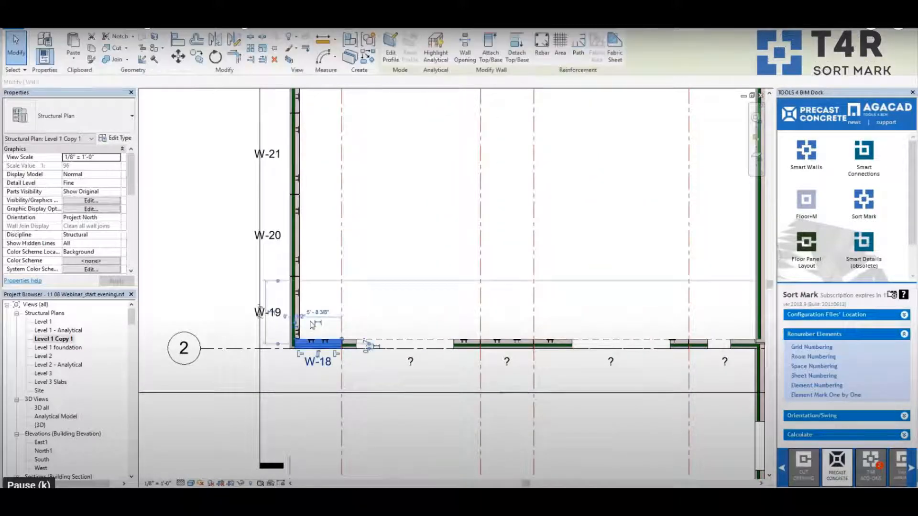
pyautogui.click(298, 308)
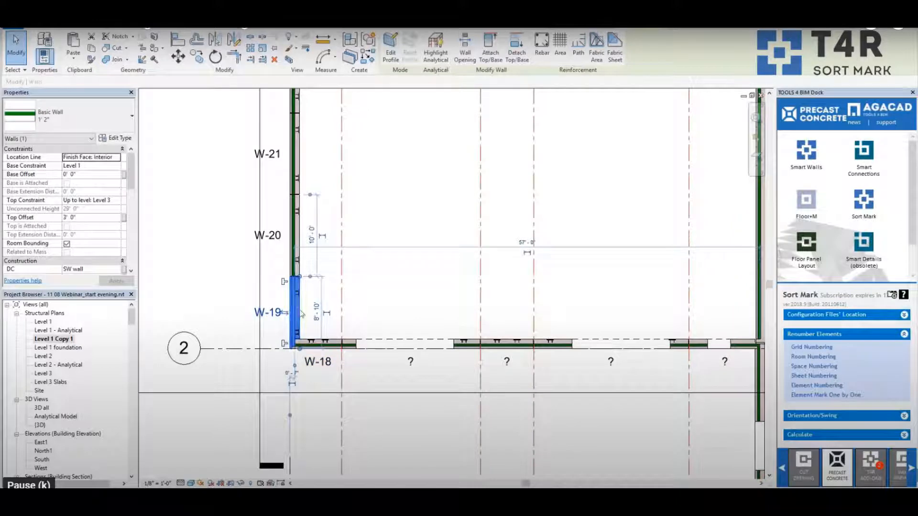
# Check the wall marks up grid A and along grids 3 and 4 and the interior walls, and clear the selection.
pyautogui.moveTo(400, 196); pyautogui.dragTo(424, 434, button='middle')
pyautogui.moveTo(412, 252); pyautogui.dragTo(420, 450, button='middle')
pyautogui.moveTo(428, 232); pyautogui.dragTo(398, 454, button='middle')
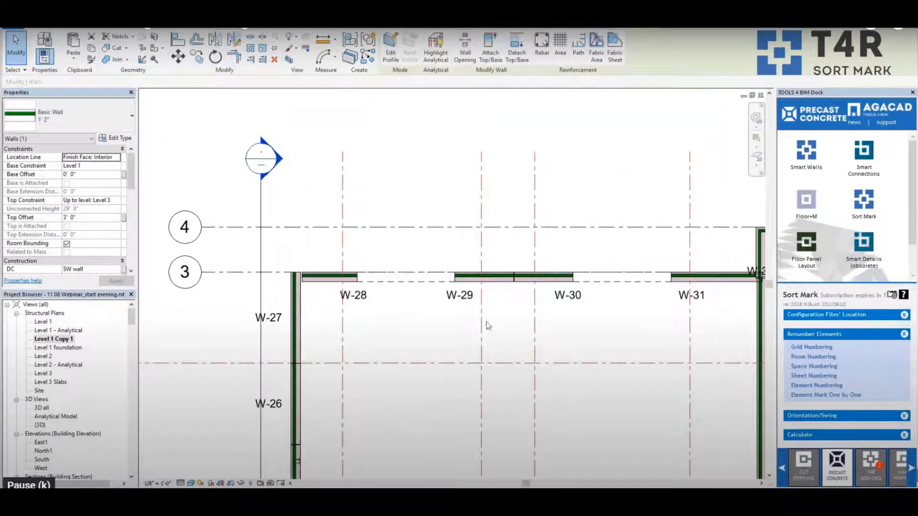
pyautogui.moveTo(576, 340); pyautogui.dragTo(248, 303, button='middle')
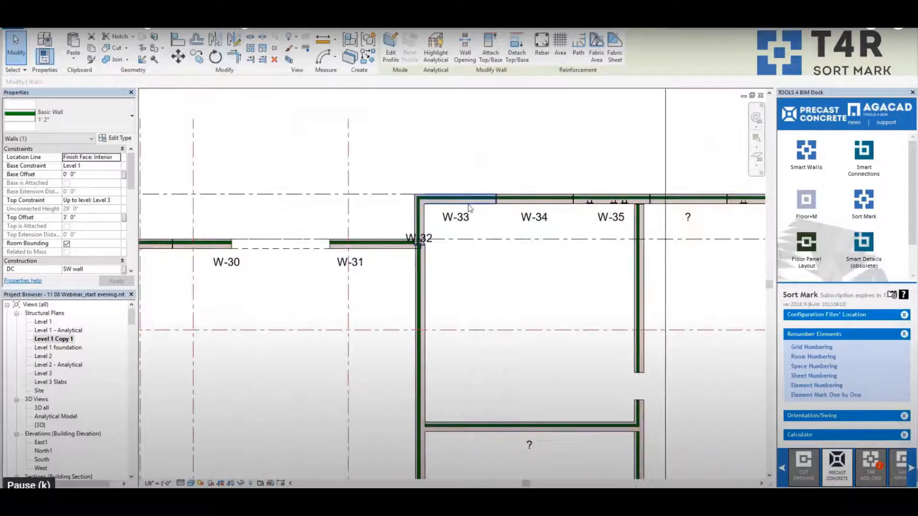
pyautogui.scroll(-1, 482, 176)
pyautogui.scroll(-3, 482, 174)
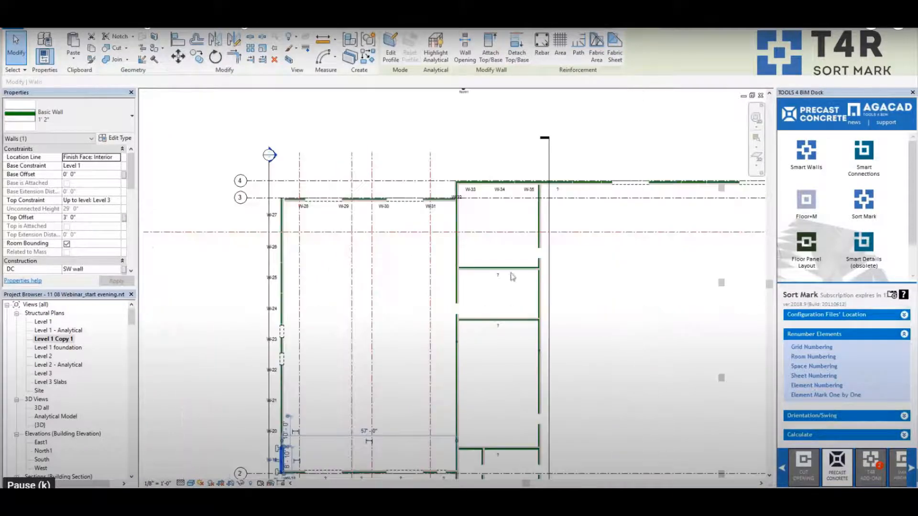
pyautogui.moveTo(495, 364); pyautogui.dragTo(480, 264, button='middle')
pyautogui.click(475, 278)
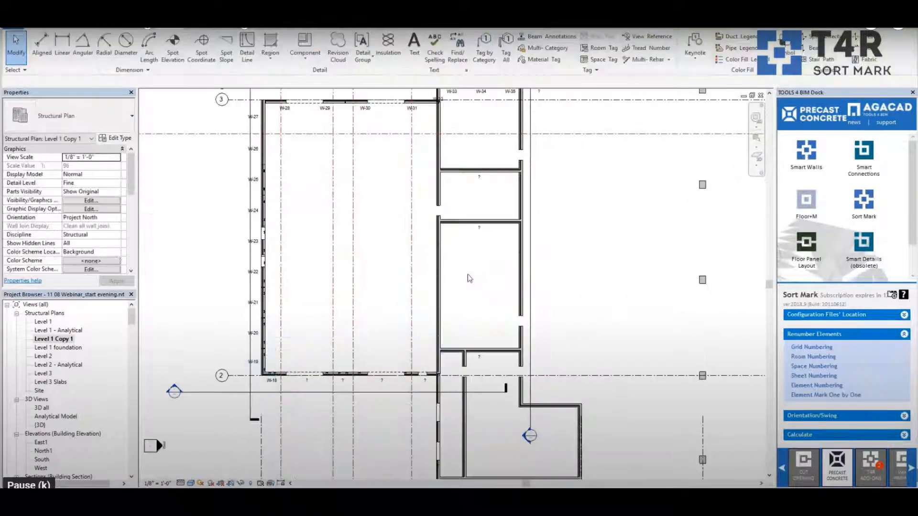
# Open the default 3D view, orient the building toward its low front wing, and open the Smart Assemblies tools.
pyautogui.click(191, 19)
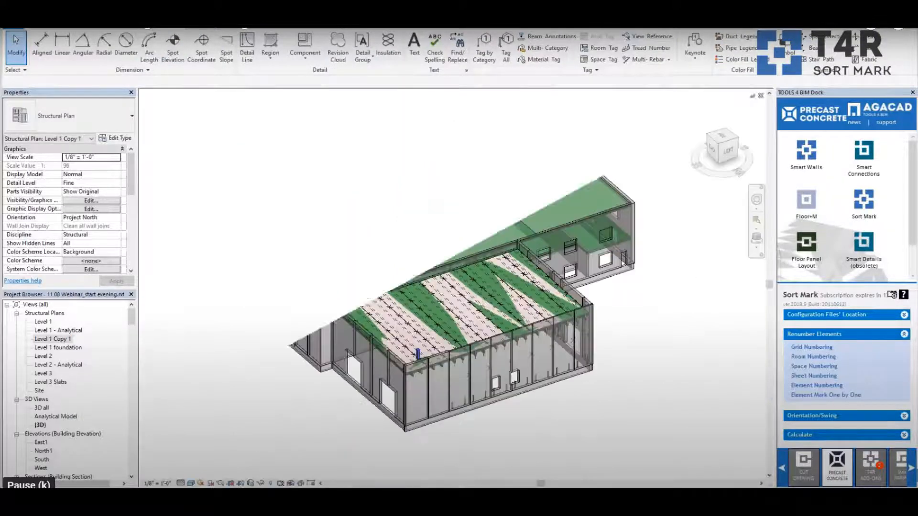
pyautogui.scroll(-2, 306, 282)
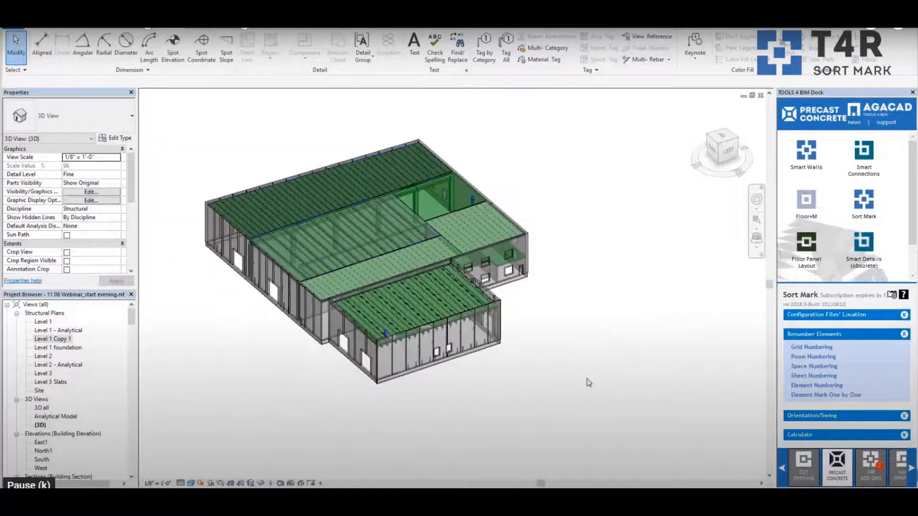
pyautogui.keyDown('shift'); pyautogui.moveTo(588, 381); pyautogui.dragTo(491, 377, button='middle'); pyautogui.keyUp('shift')
pyautogui.scroll(4, 507, 414)
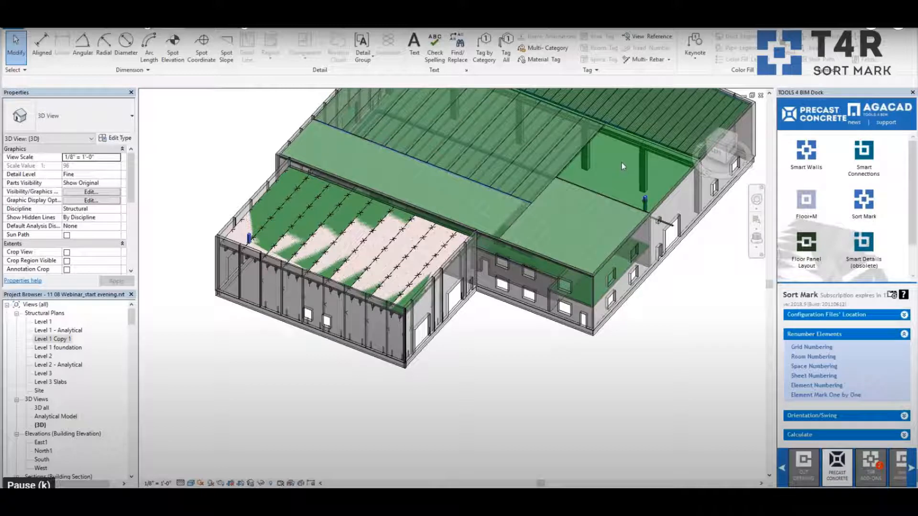
pyautogui.keyDown('shift'); pyautogui.moveTo(477, 401); pyautogui.dragTo(480, 377, button='middle'); pyautogui.keyUp('shift')
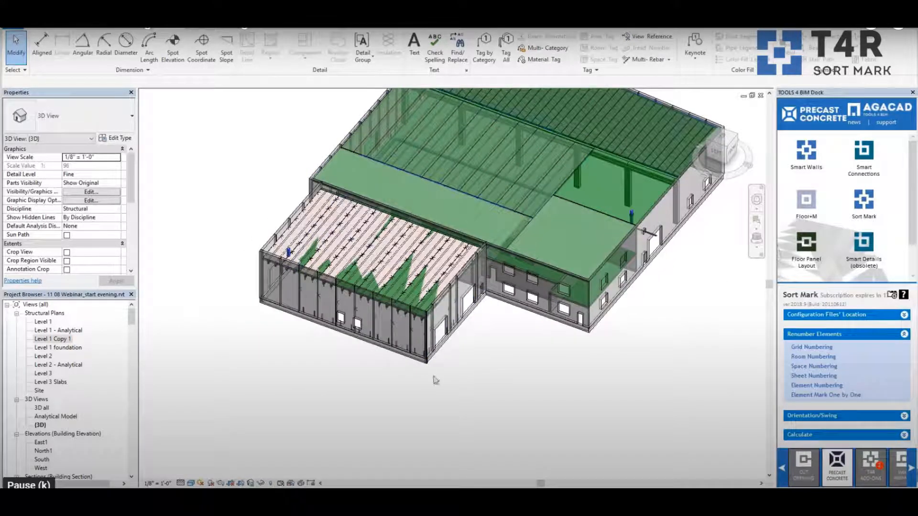
pyautogui.keyDown('shift'); pyautogui.moveTo(391, 399); pyautogui.dragTo(402, 386, button='middle'); pyautogui.keyUp('shift')
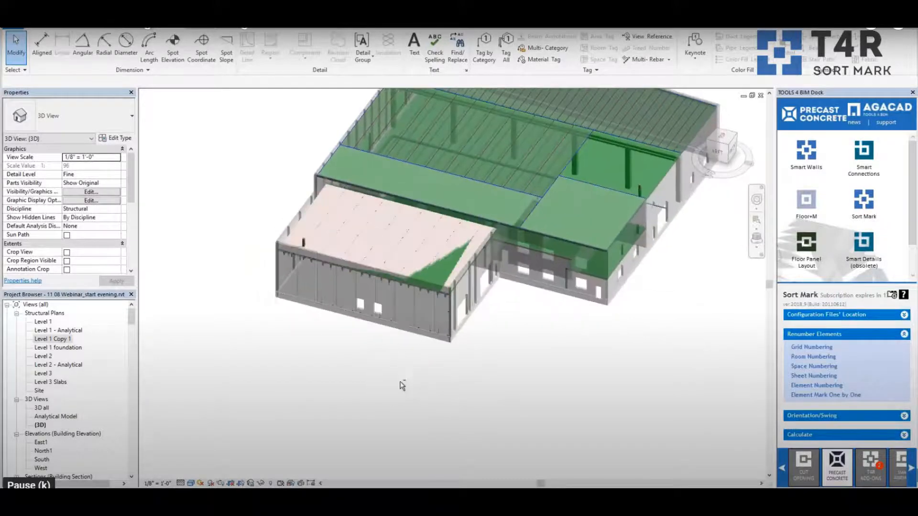
pyautogui.moveTo(510, 384); pyautogui.dragTo(486, 388, button='middle')
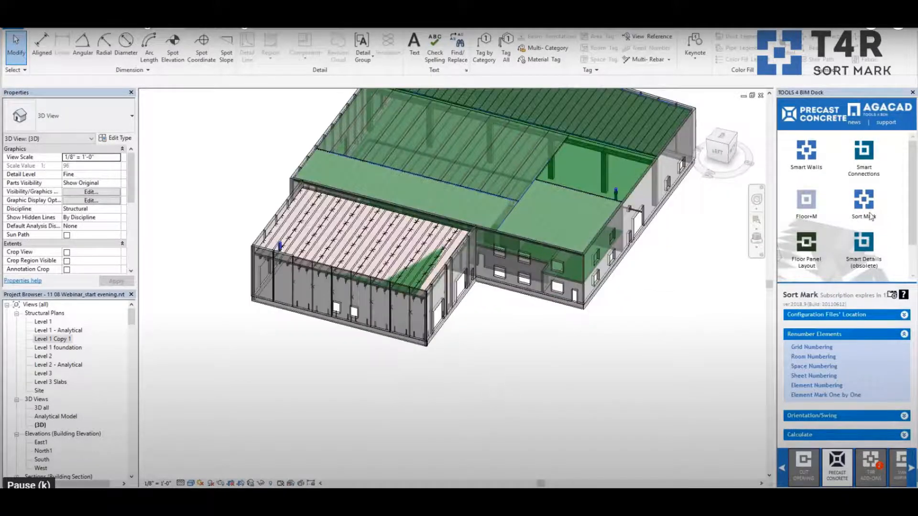
pyautogui.scroll(-2, 865, 225)
pyautogui.click(815, 256)
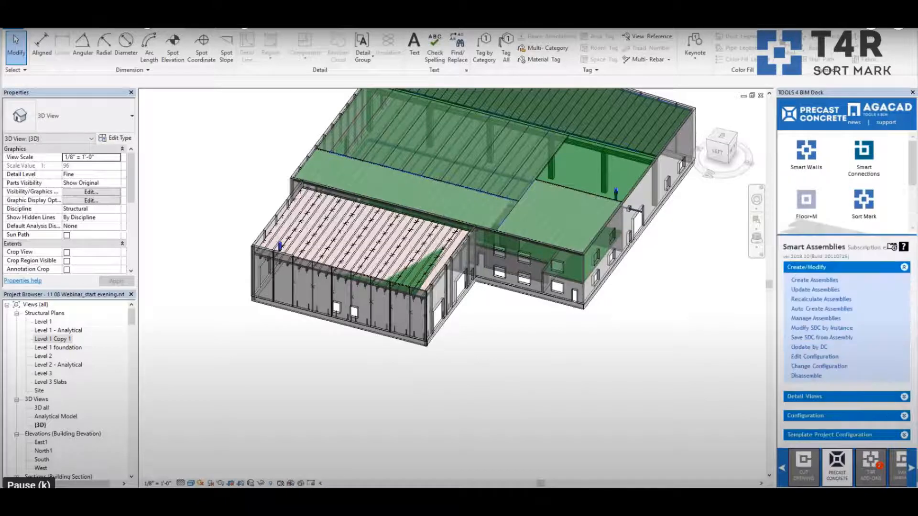
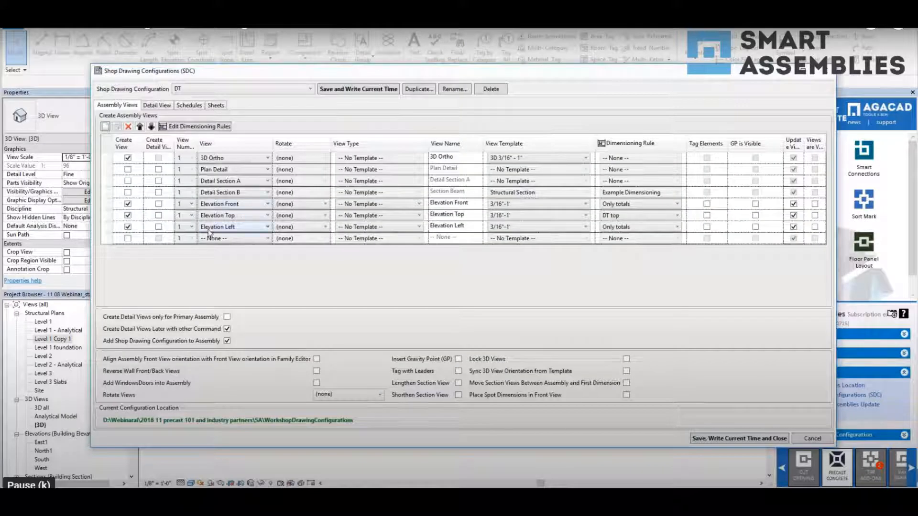
# Check the Elevation Front view template in the DT shop drawing configuration, and examine the wall front 2 dimensioning rule's geometry, hosted metal, rebar and priority settings.
pyautogui.click(547, 204)
pyautogui.click(547, 203)
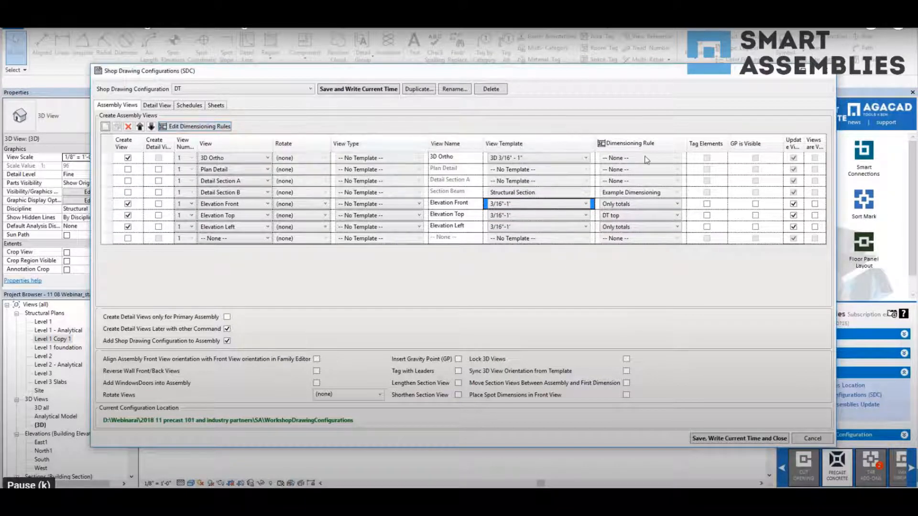
pyautogui.click(194, 126)
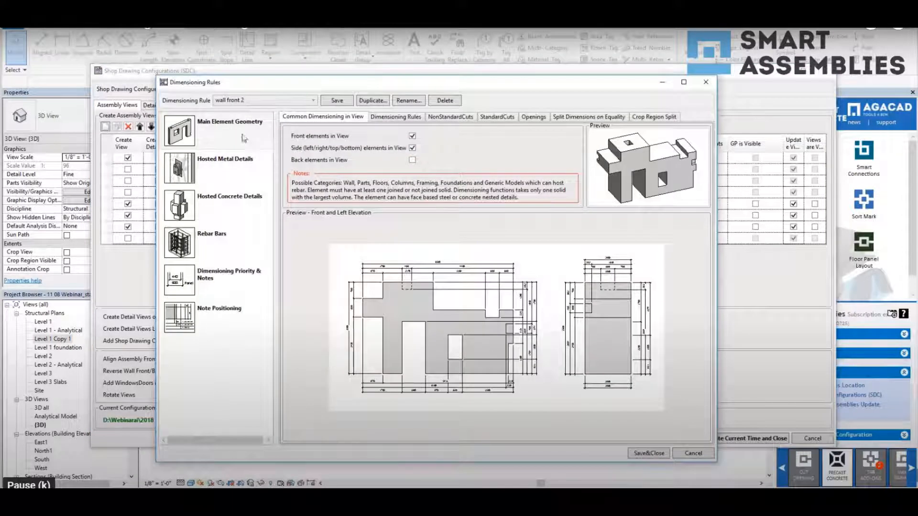
pyautogui.click(242, 135)
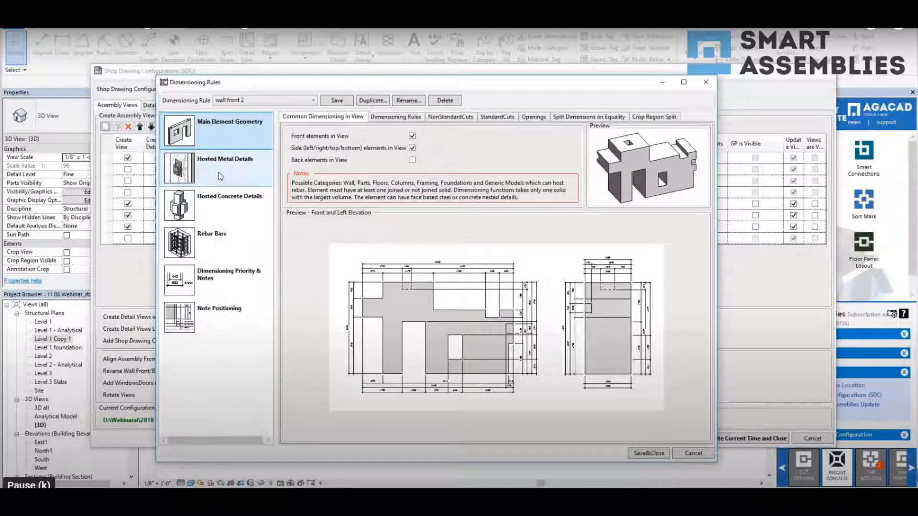
pyautogui.click(219, 174)
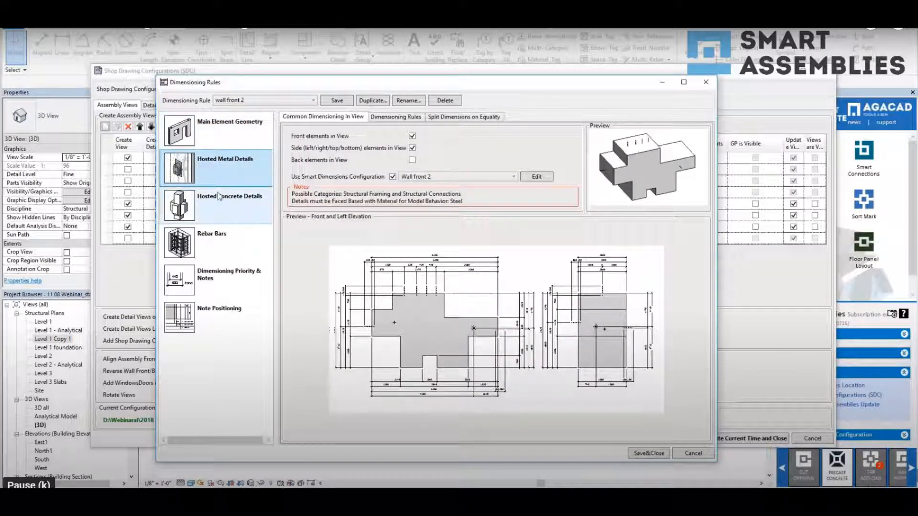
pyautogui.click(221, 244)
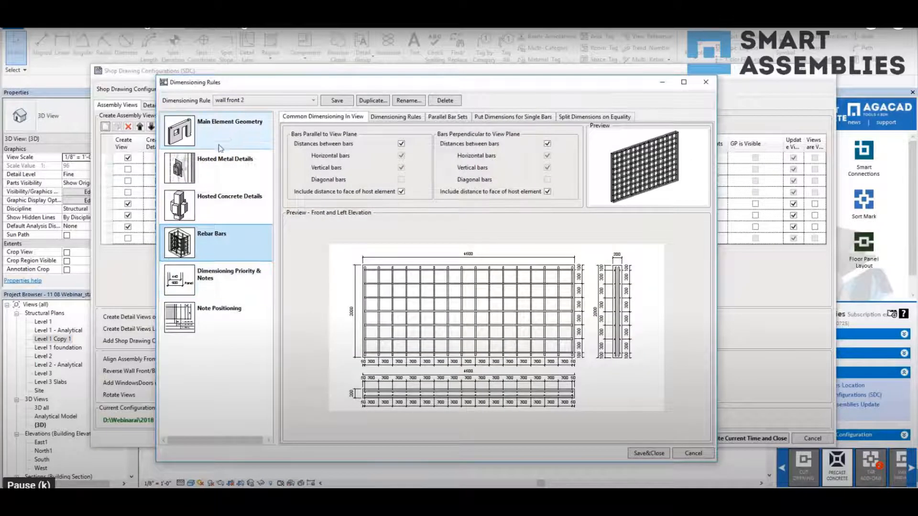
pyautogui.click(211, 172)
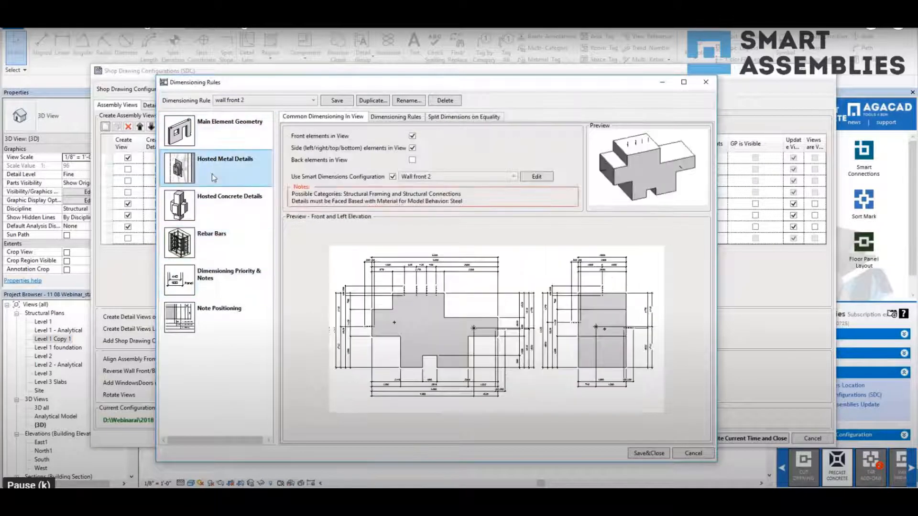
pyautogui.click(225, 274)
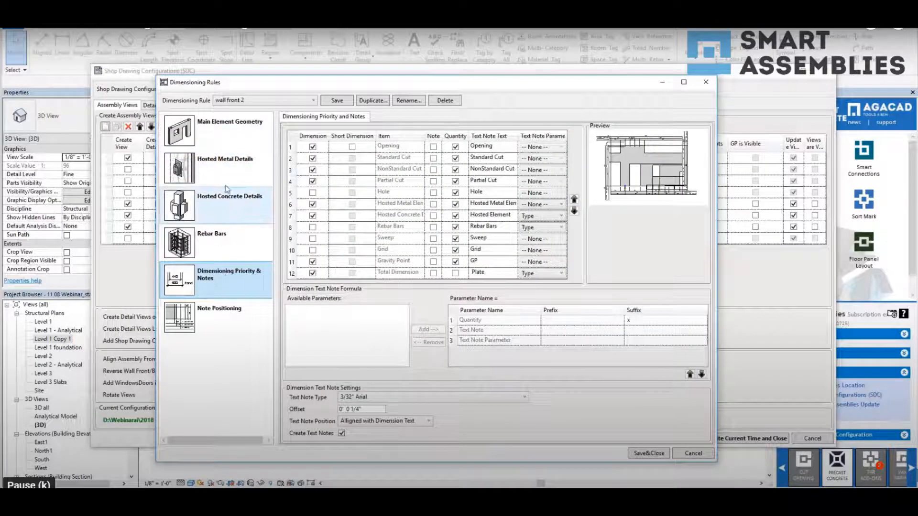
pyautogui.click(218, 171)
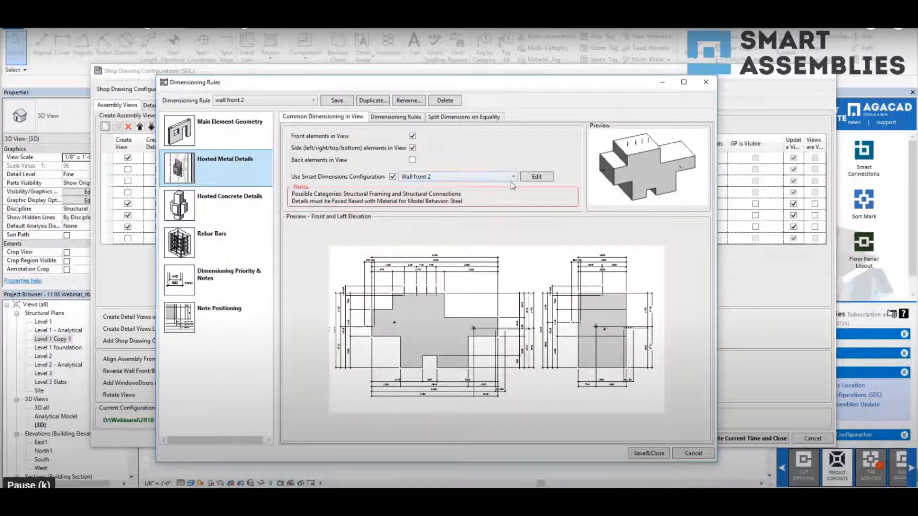
# Examine the element categories of the Wall front 2 Smart Dimensions configuration, including Structural Foundations, and close it without saving.
pyautogui.click(534, 177)
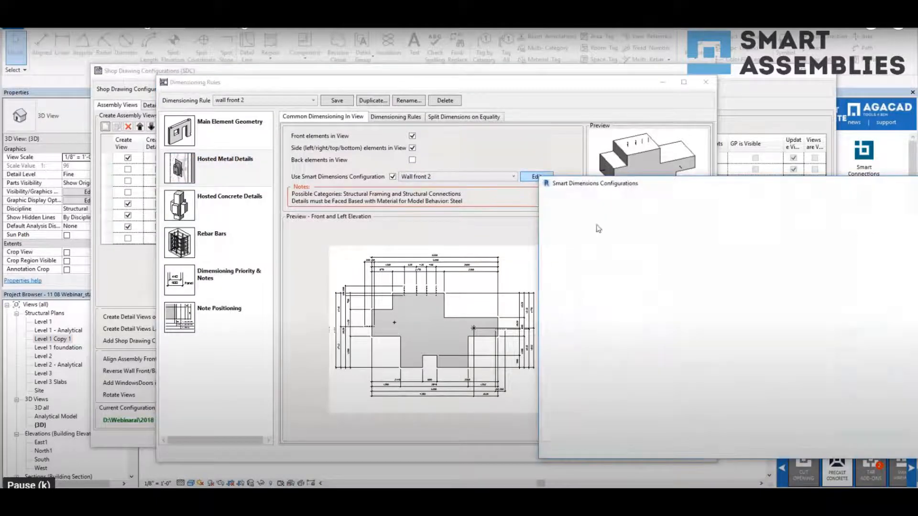
pyautogui.moveTo(656, 186); pyautogui.dragTo(414, 106)
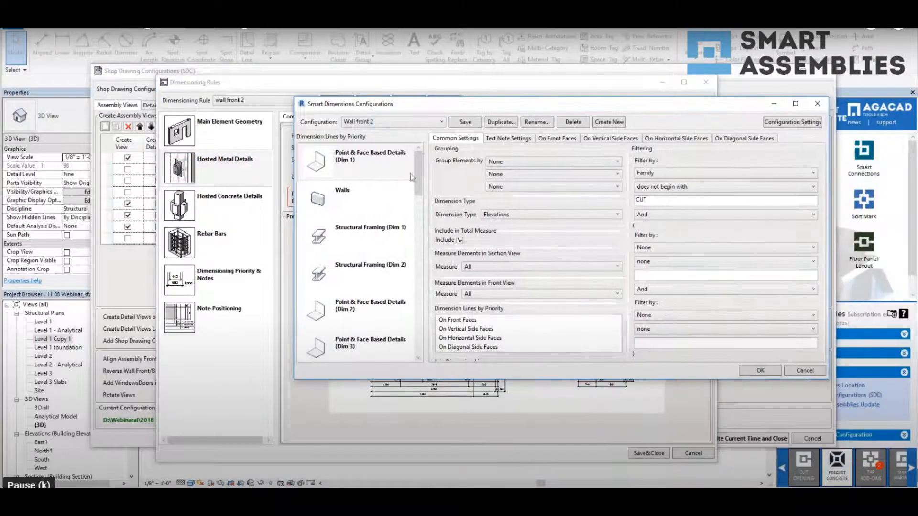
pyautogui.scroll(-1, 417, 195)
pyautogui.moveTo(418, 195); pyautogui.dragTo(419, 340)
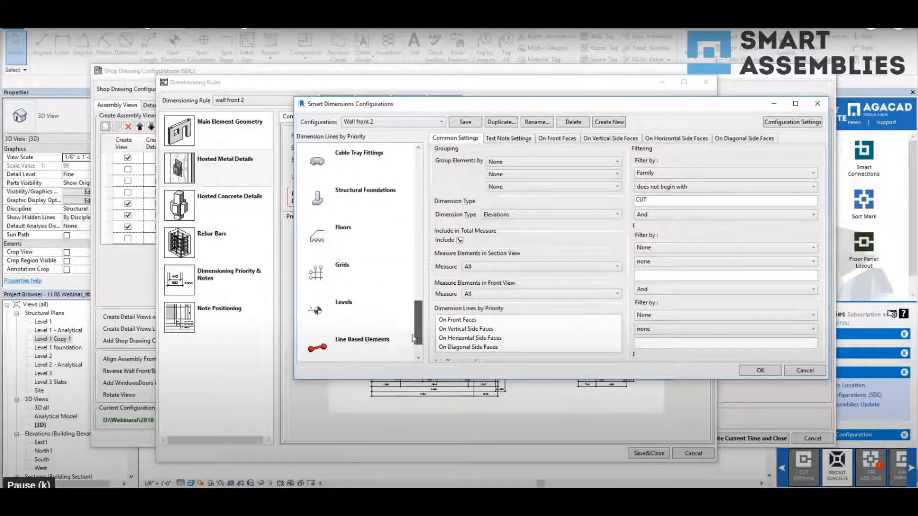
pyautogui.click(348, 186)
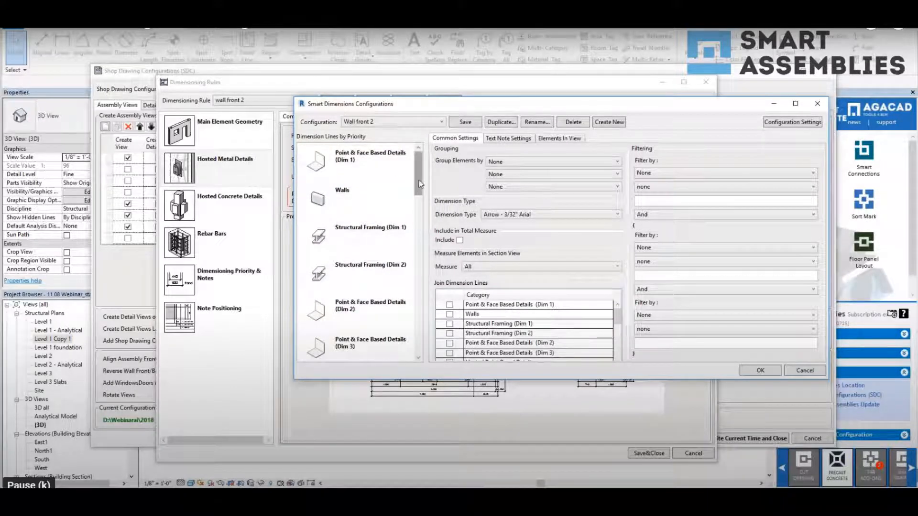
pyautogui.moveTo(419, 184); pyautogui.dragTo(422, 351)
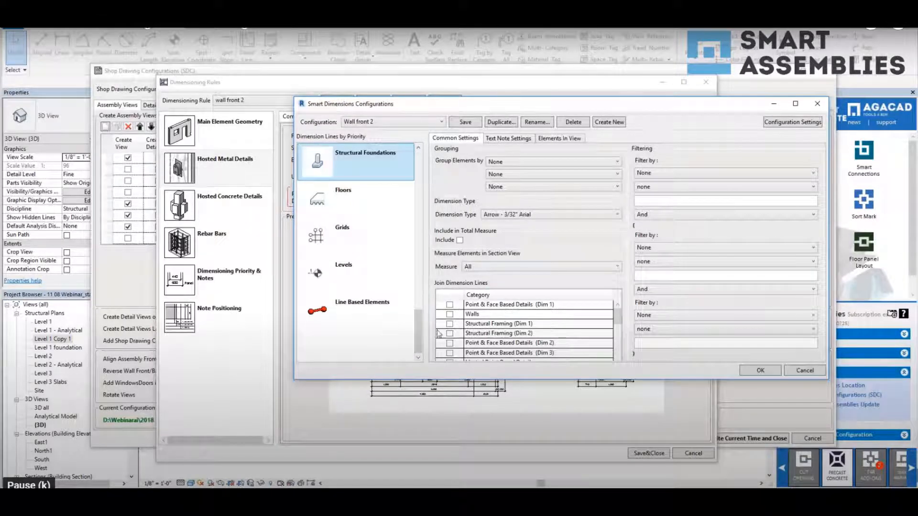
pyautogui.click(818, 105)
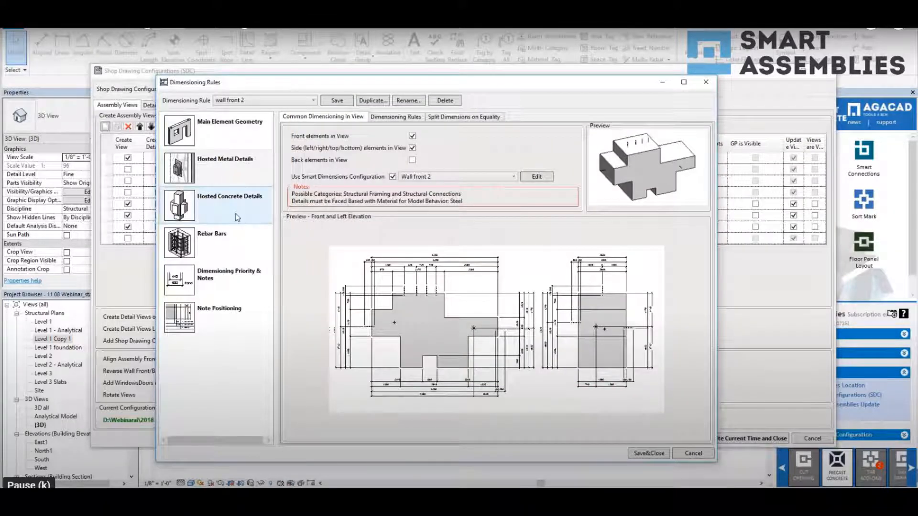
# Review the rebar, dimensioning priority and note positioning settings of the wall front 2 rule, and close the dimensioning rules without saving.
pyautogui.click(233, 241)
pyautogui.click(235, 281)
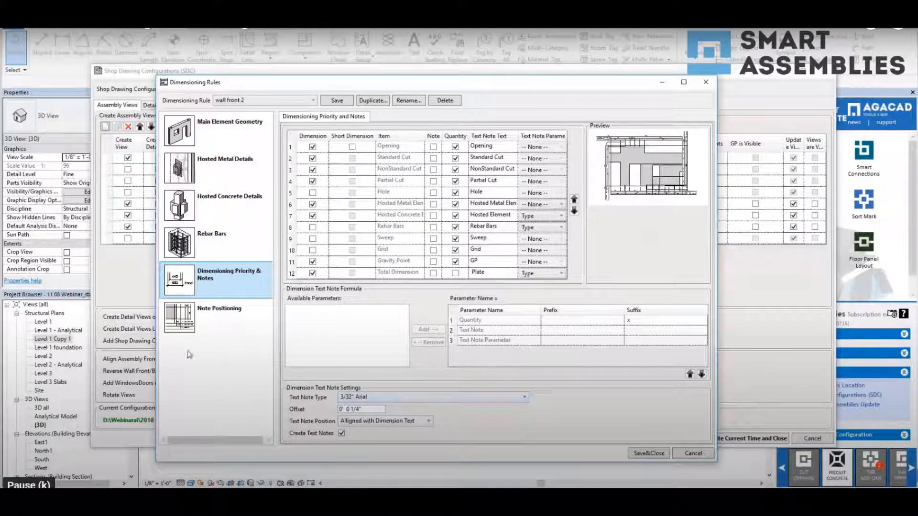
pyautogui.click(198, 327)
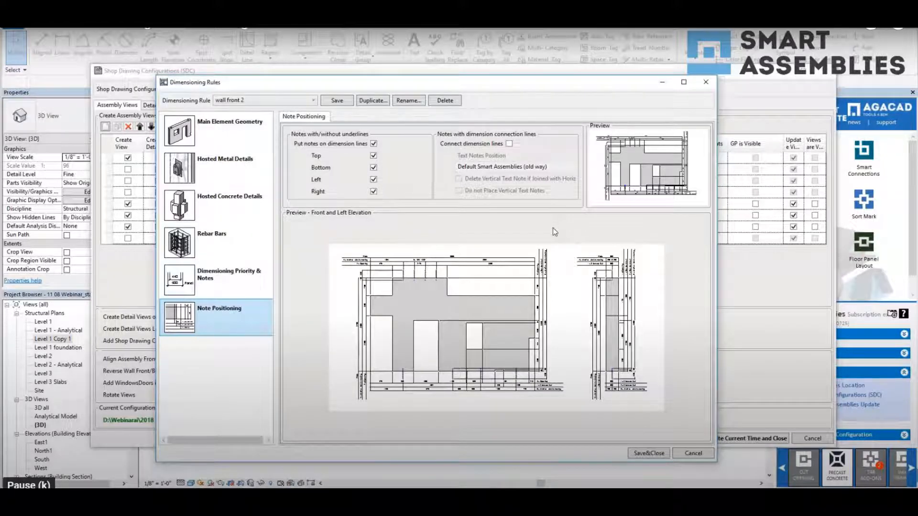
pyautogui.click(705, 84)
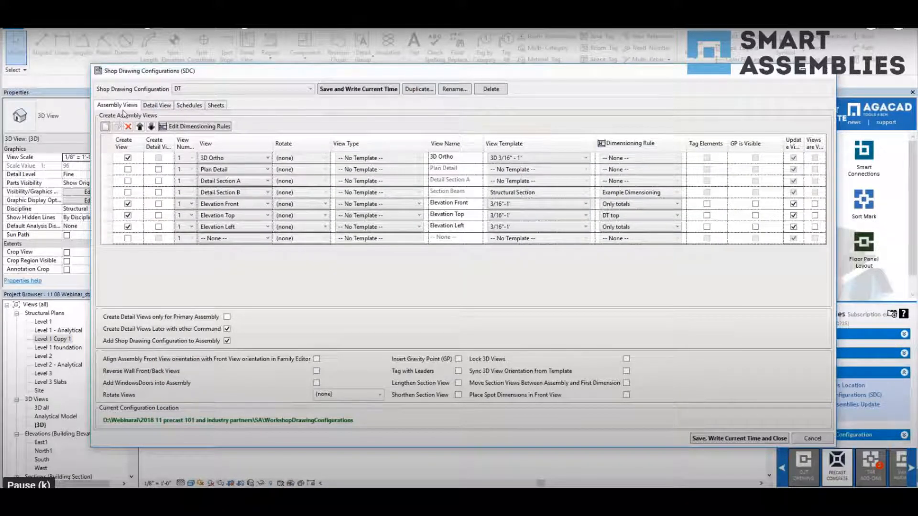
# Review the detail view, schedule and sheet settings of the DT configuration, including the schedule templates available for the Part List.
pyautogui.click(167, 105)
pyautogui.click(191, 106)
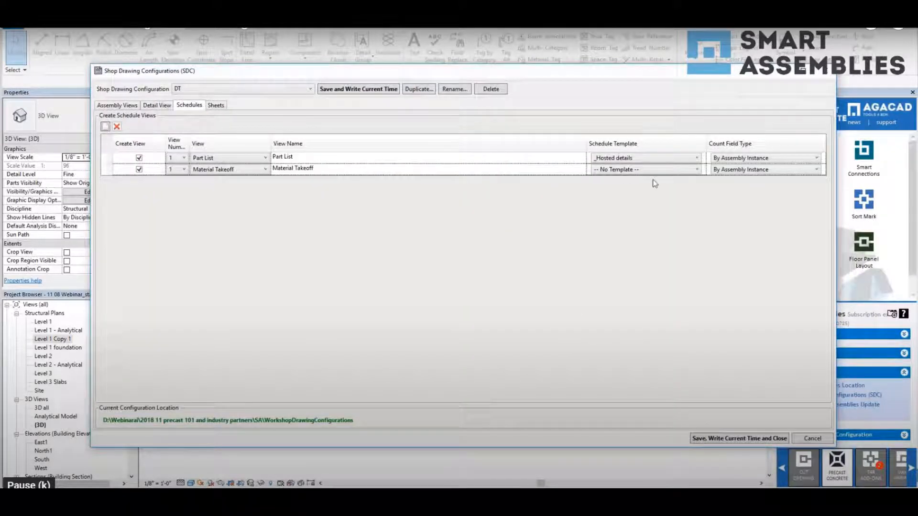
pyautogui.click(663, 163)
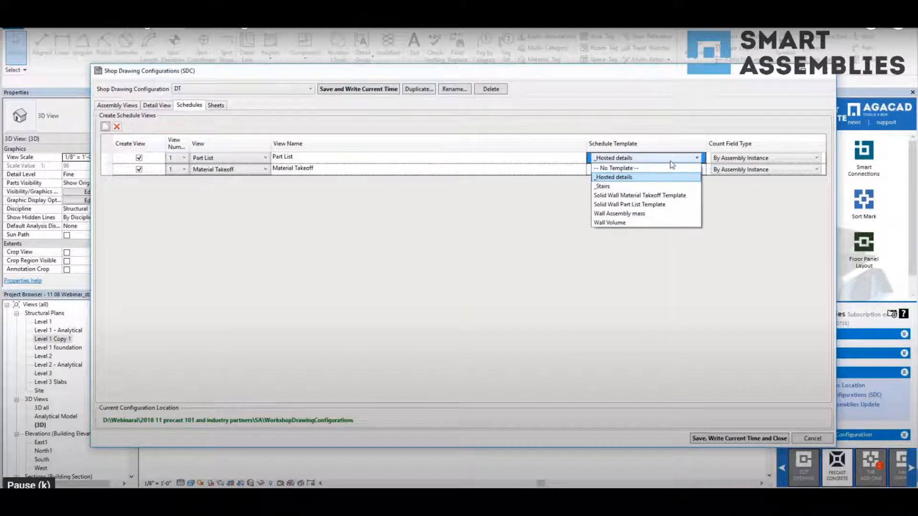
pyautogui.click(671, 162)
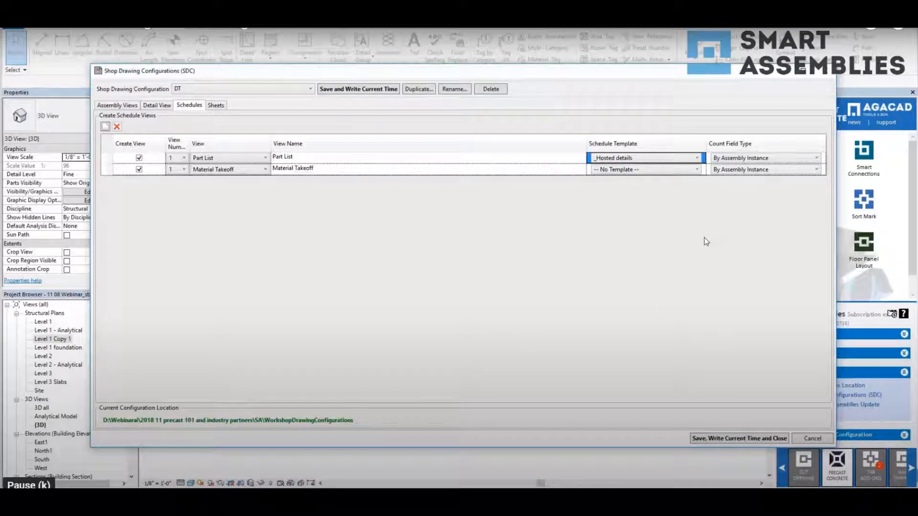
pyautogui.click(217, 106)
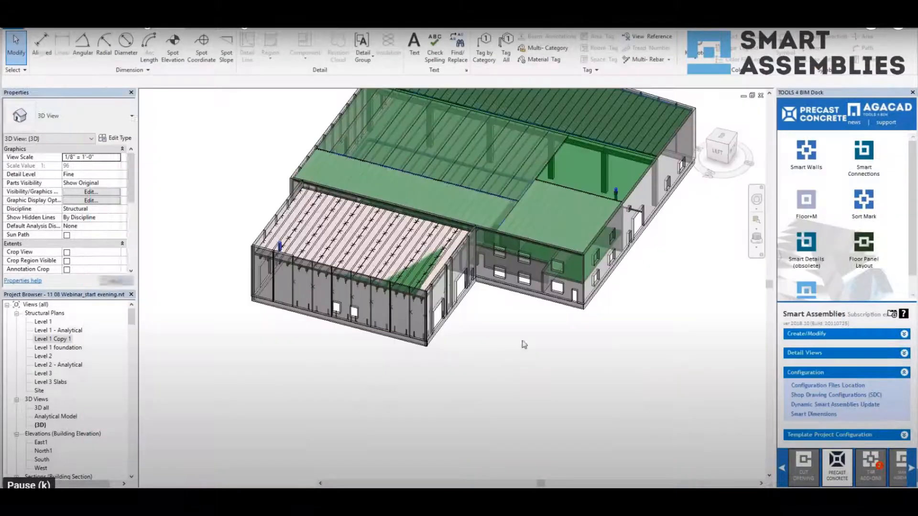
# Select the third wall panel from the outer corner of the low wing's front wall and check its Mark value.
pyautogui.scroll(3, 290, 319)
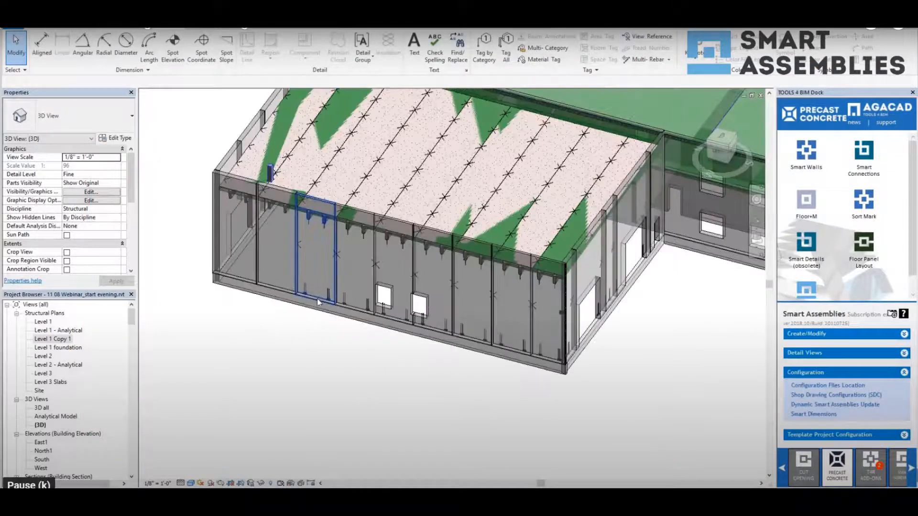
pyautogui.click(316, 298)
pyautogui.scroll(-5, 102, 254)
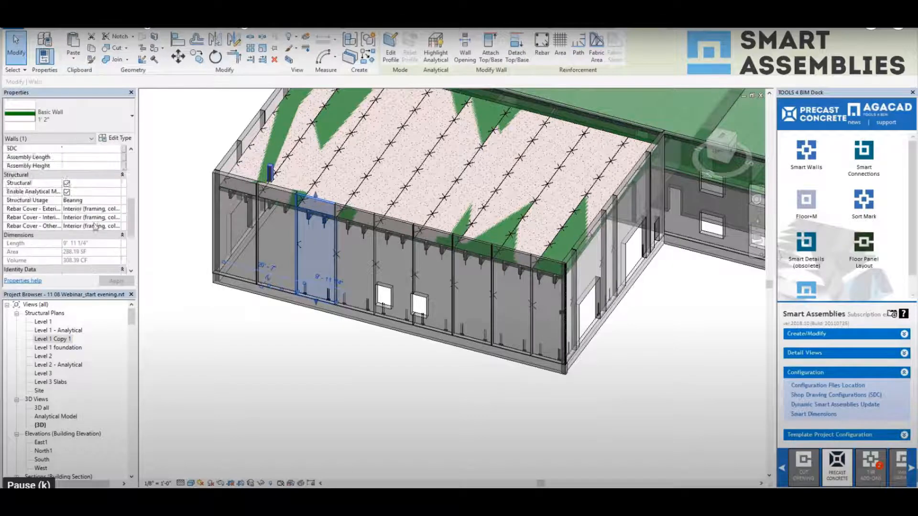
pyautogui.click(69, 192)
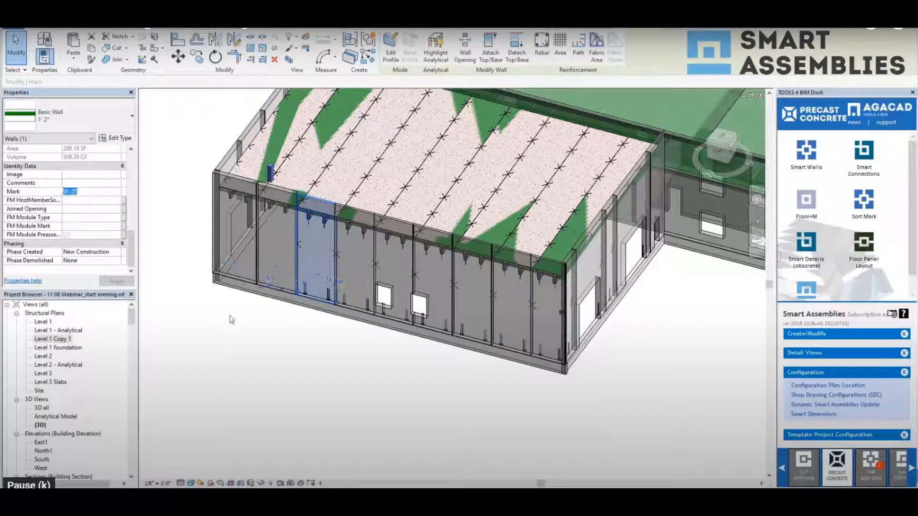
# Create an assembly from the selected wall panel using the Wall webinar shop drawing configuration, and close the creation report.
pyautogui.click(814, 337)
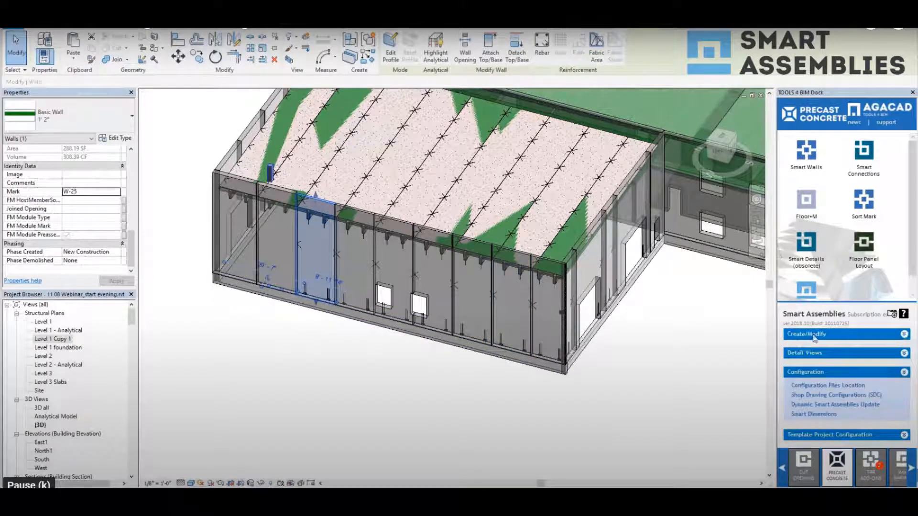
pyautogui.click(818, 281)
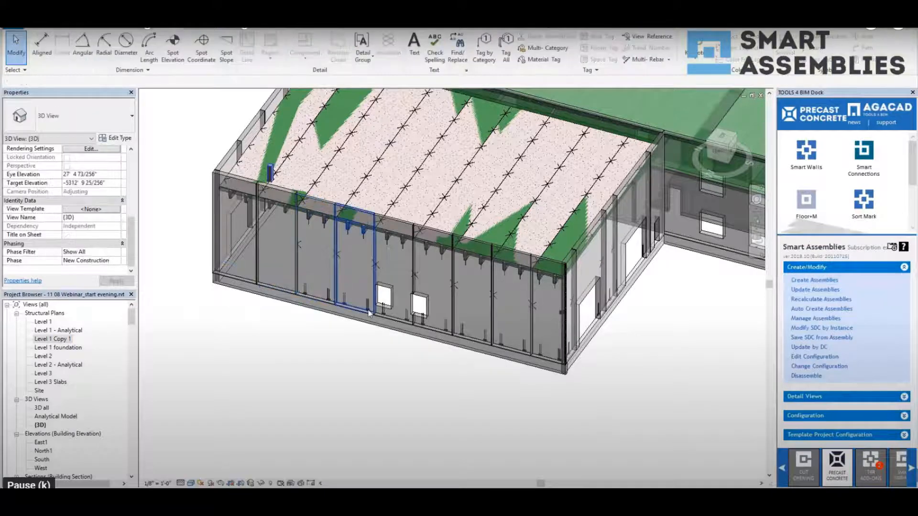
pyautogui.click(368, 310)
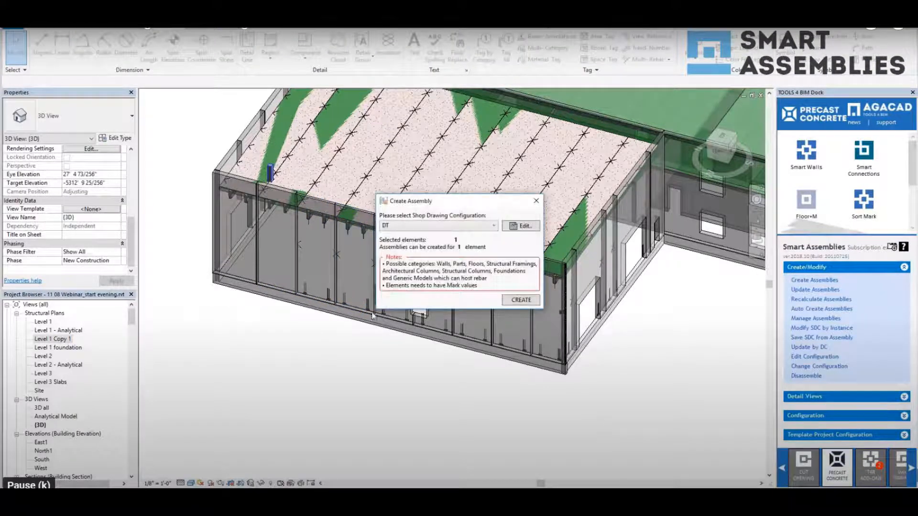
pyautogui.click(413, 226)
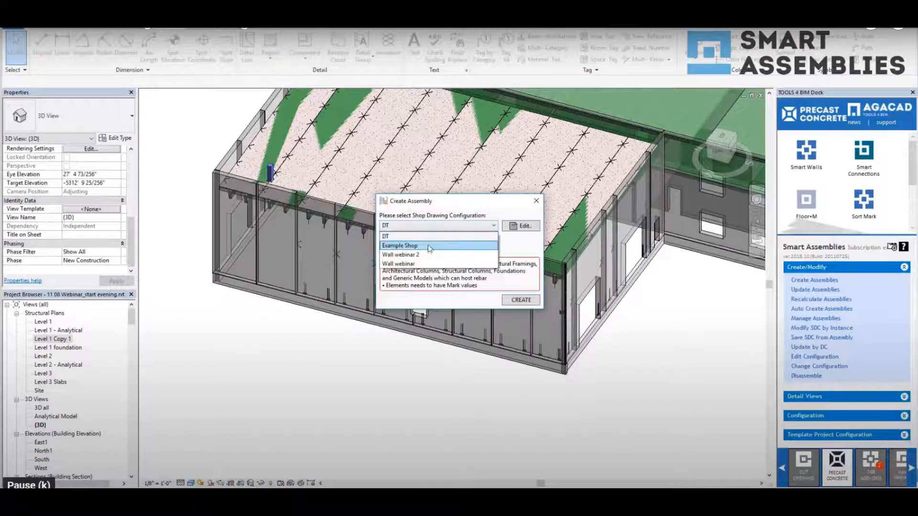
pyautogui.click(423, 263)
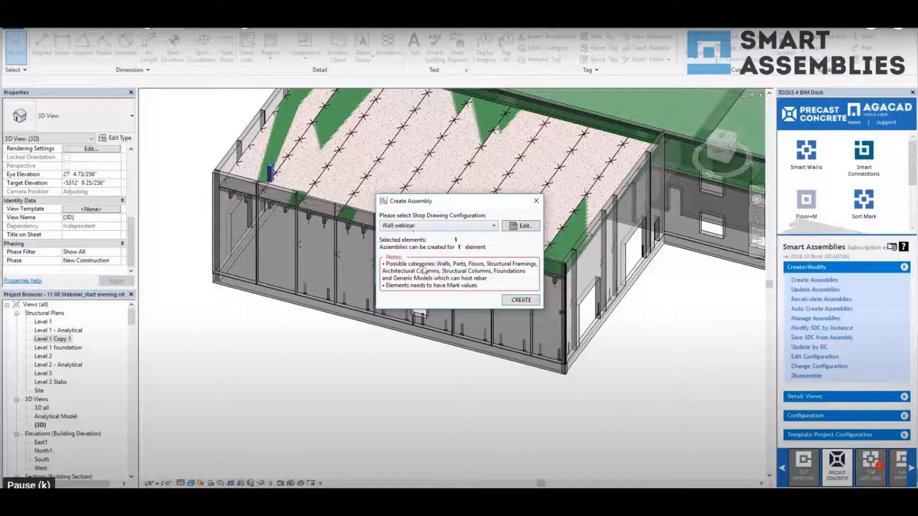
pyautogui.click(519, 301)
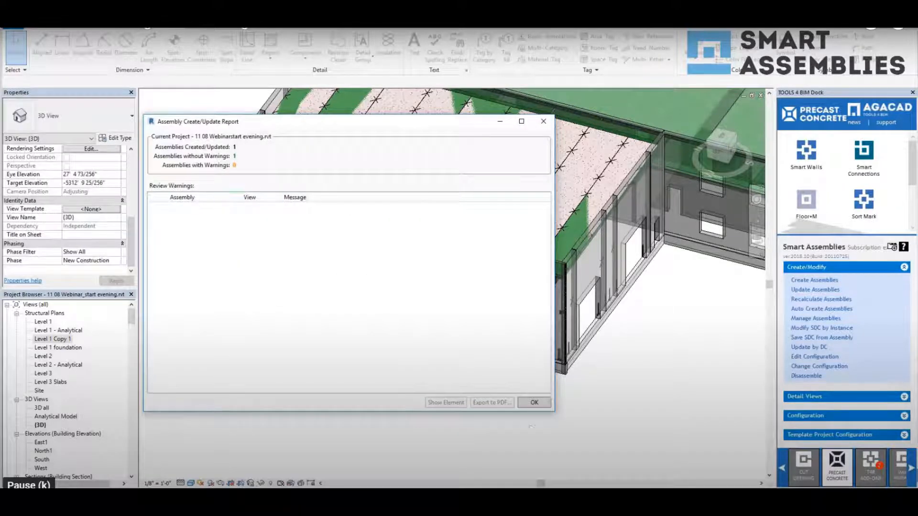
pyautogui.click(534, 403)
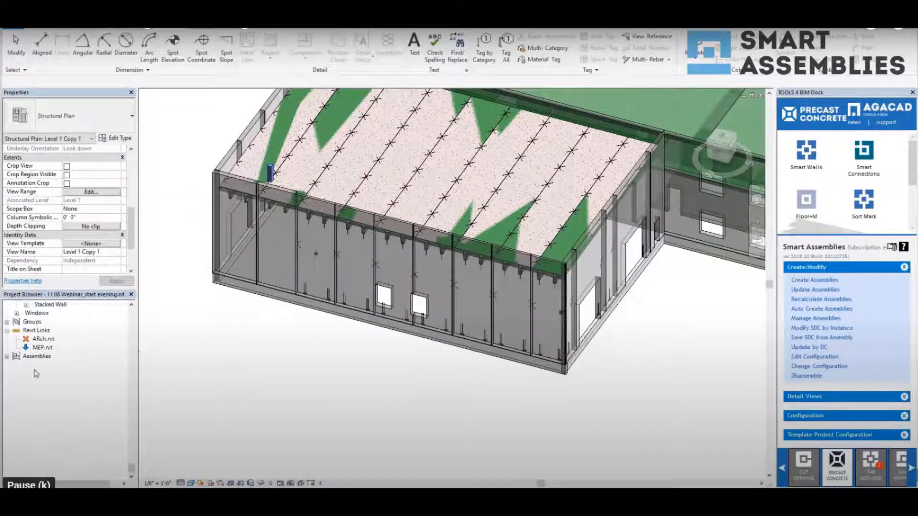
# Expand the W-25 wall assembly and open its Wall 3D color view followed by its Elevation Front detail view.
pyautogui.doubleClick(35, 470)
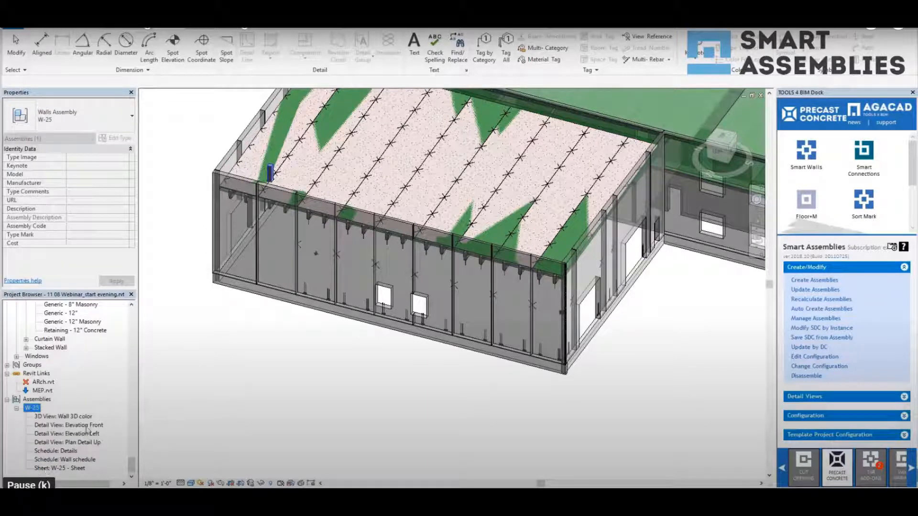
pyautogui.doubleClick(84, 416)
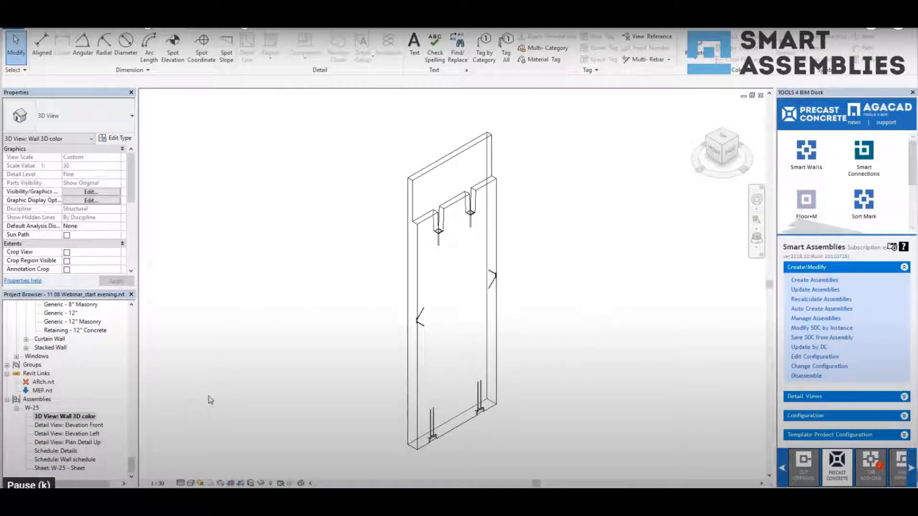
pyautogui.doubleClick(83, 425)
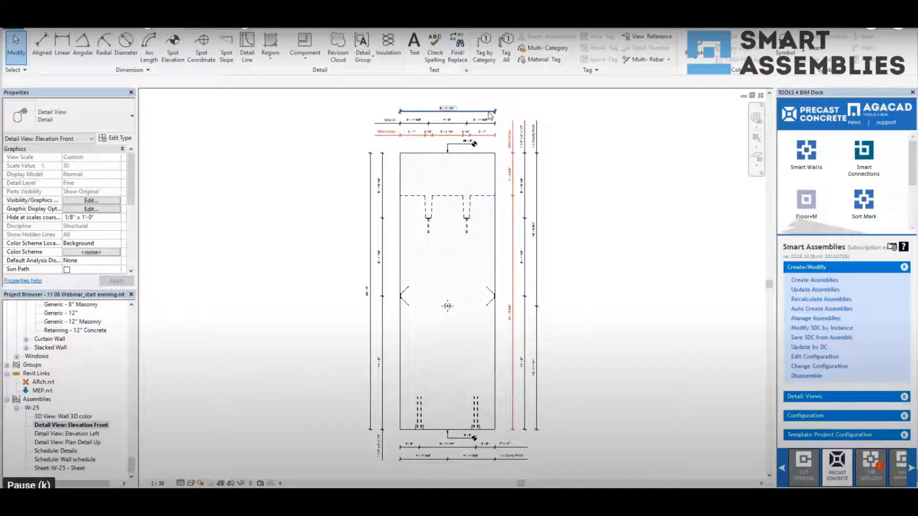
# Extend the witness line of the red Stem cut top dimension down to the upper corner of the left stem cut.
pyautogui.scroll(3, 504, 164)
pyautogui.scroll(-2, 455, 199)
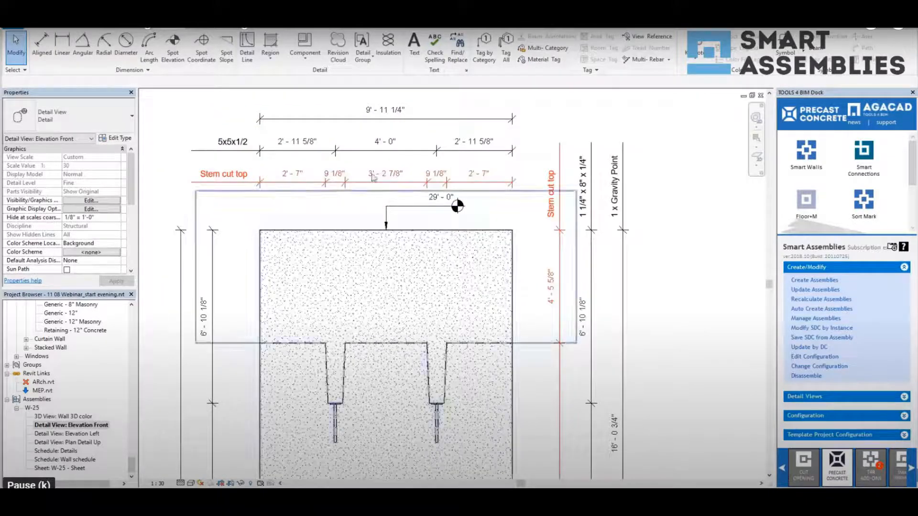
pyautogui.scroll(-2, 394, 240)
pyautogui.scroll(2, 380, 172)
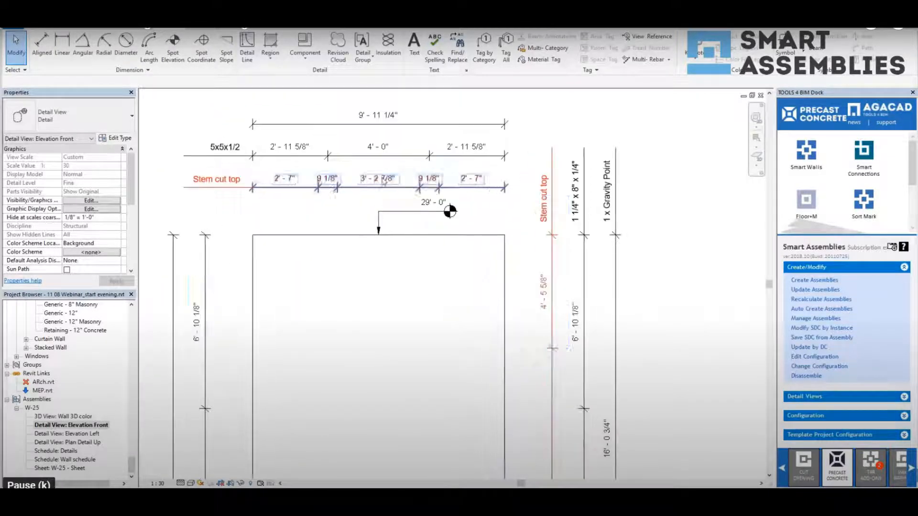
pyautogui.click(361, 188)
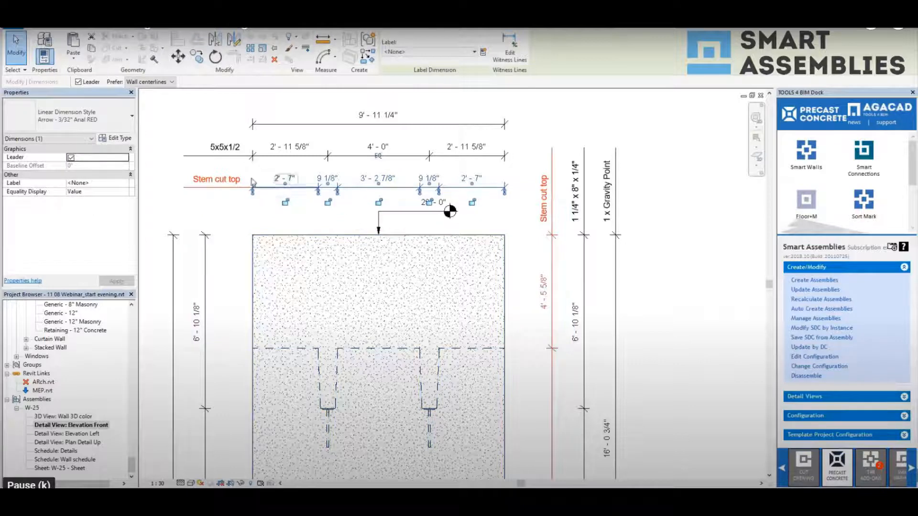
pyautogui.click(171, 188)
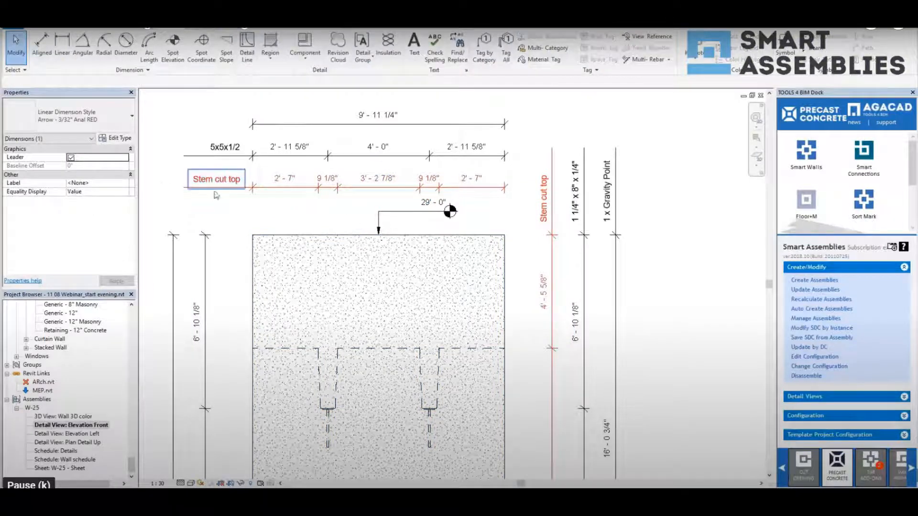
pyautogui.click(308, 188)
pyautogui.moveTo(318, 190); pyautogui.dragTo(309, 295)
pyautogui.scroll(7, 317, 350)
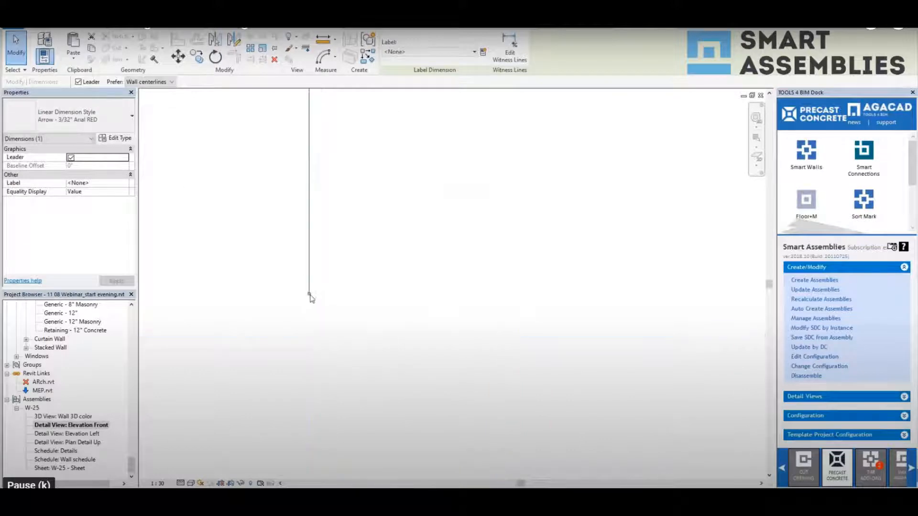
pyautogui.scroll(-6, 324, 295)
pyautogui.press('Escape')
pyautogui.scroll(2, 316, 244)
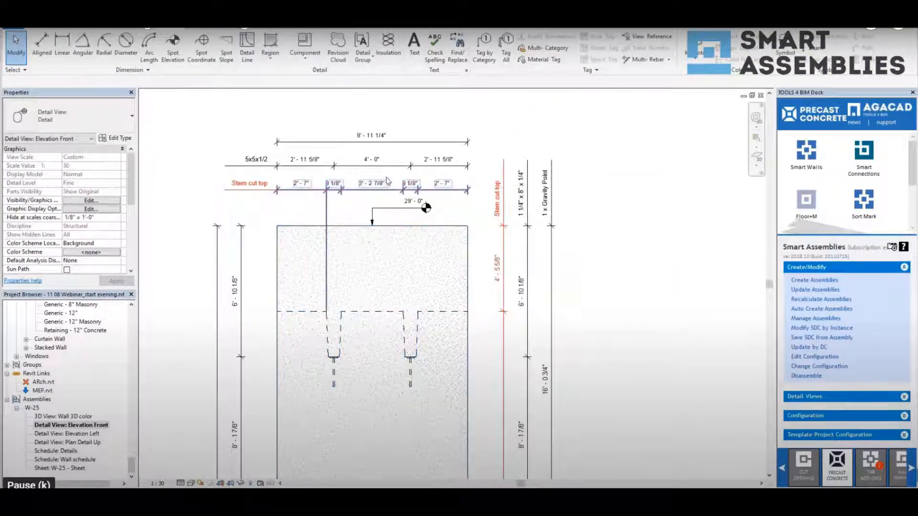
# Extend the witness line of the 5x5x1/2 dimension down to the embed plate under the right stem cut.
pyautogui.click(387, 180)
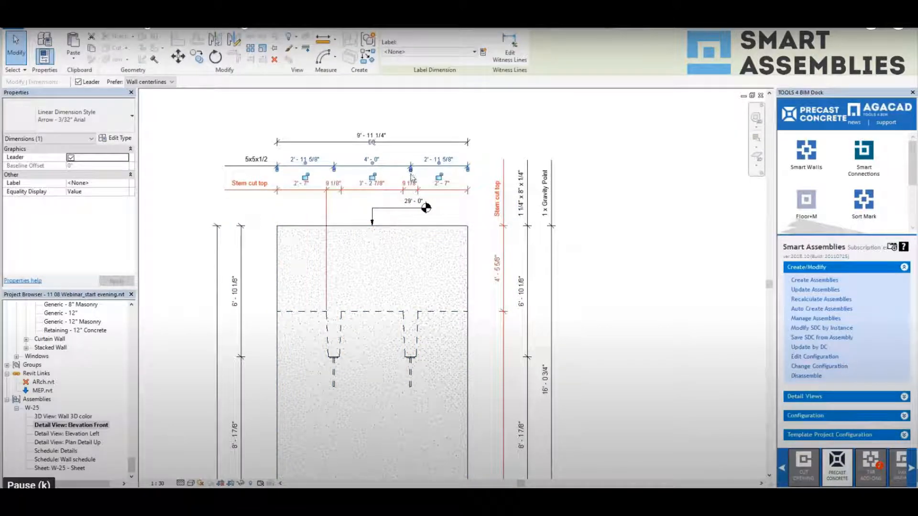
pyautogui.moveTo(412, 177); pyautogui.dragTo(411, 363)
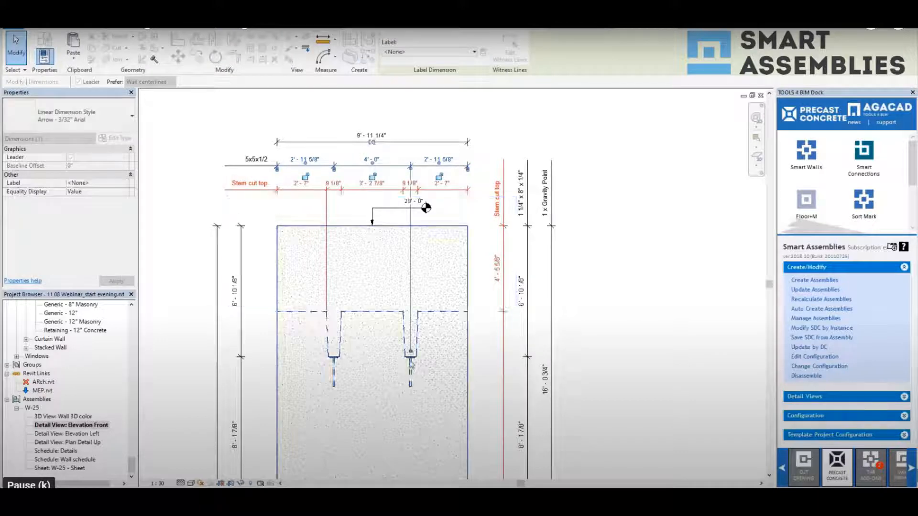
pyautogui.click(534, 353)
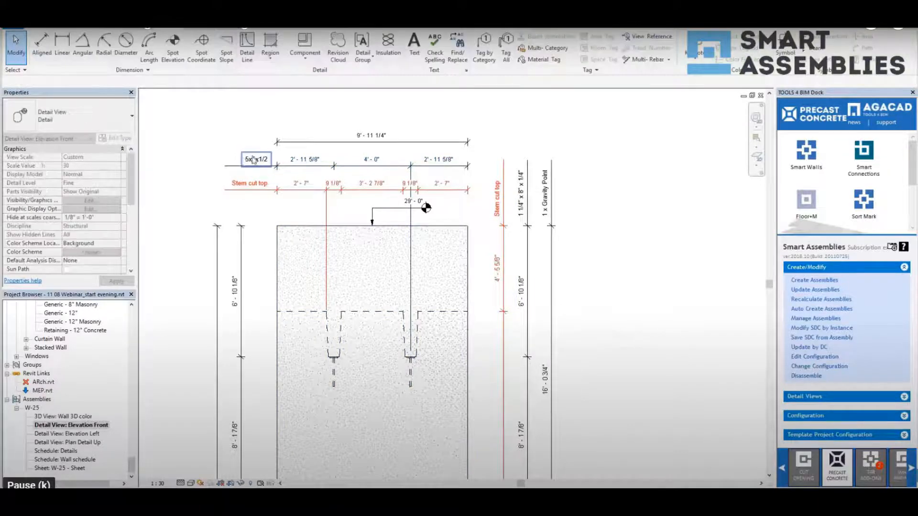
pyautogui.click(249, 186)
pyautogui.click(646, 305)
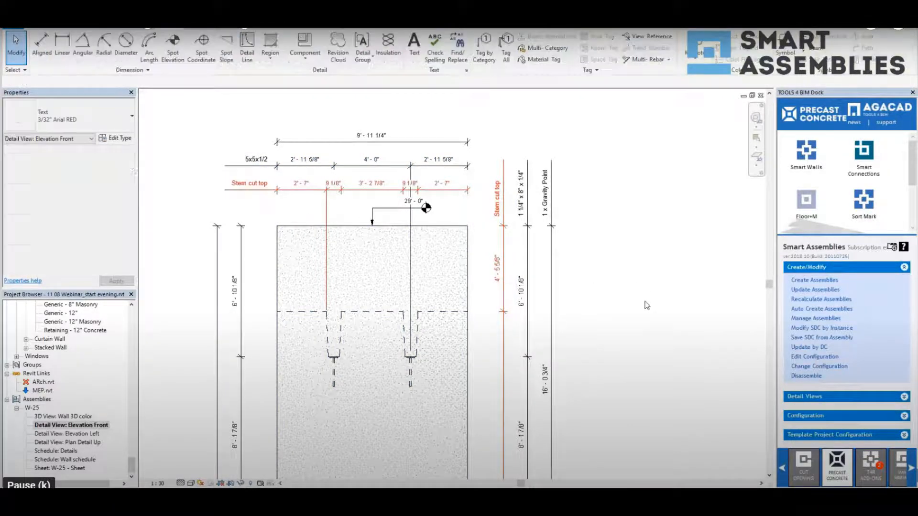
# Examine the spot elevations, gravity point and connection dimensions along the panel's upper, side and lower edges in the front elevation.
pyautogui.moveTo(646, 305); pyautogui.dragTo(607, 270, button='middle')
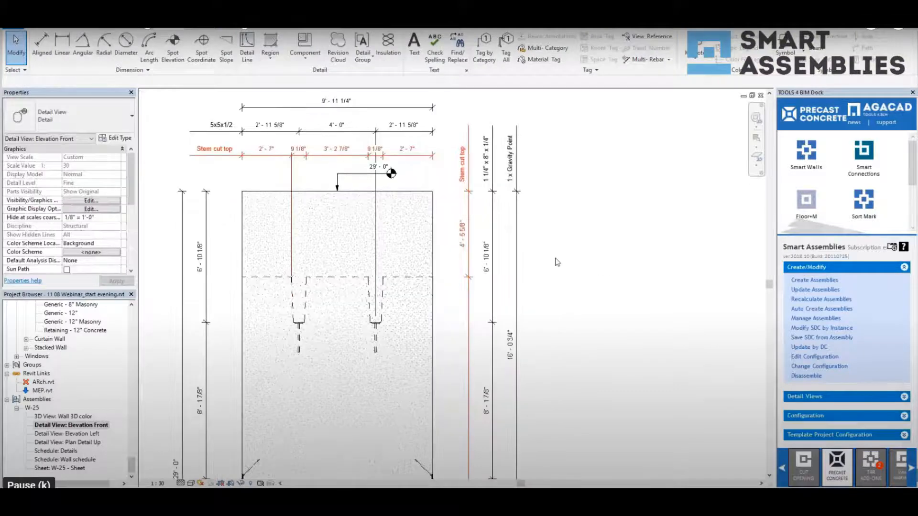
pyautogui.click(389, 174)
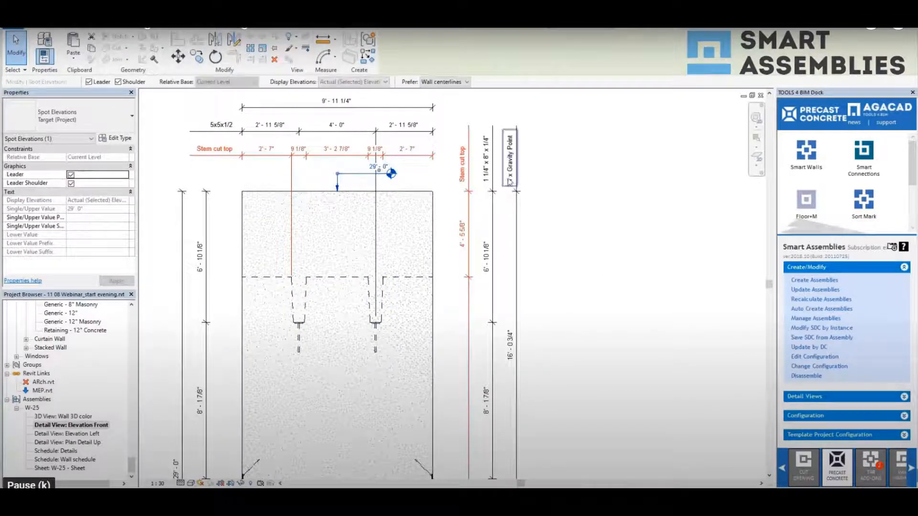
pyautogui.scroll(-2, 509, 183)
pyautogui.click(563, 305)
pyautogui.moveTo(568, 348); pyautogui.dragTo(558, 230, button='middle')
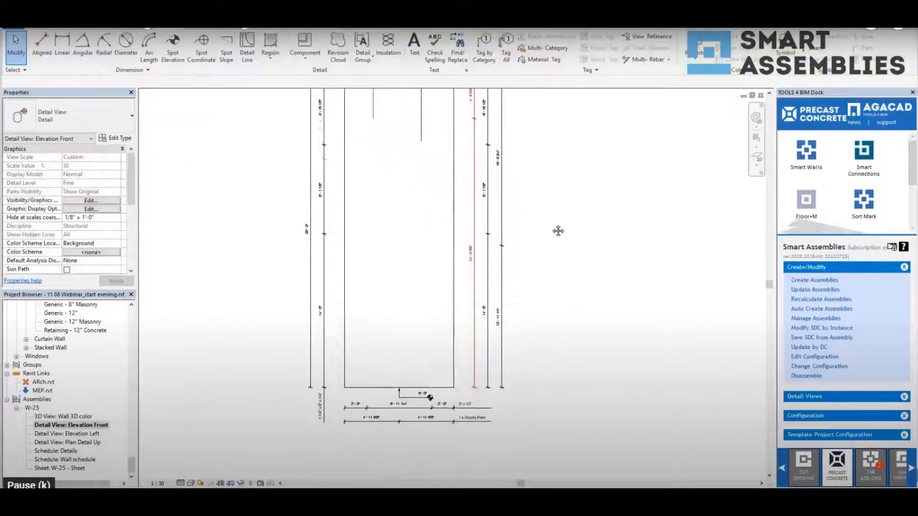
pyautogui.scroll(3, 436, 431)
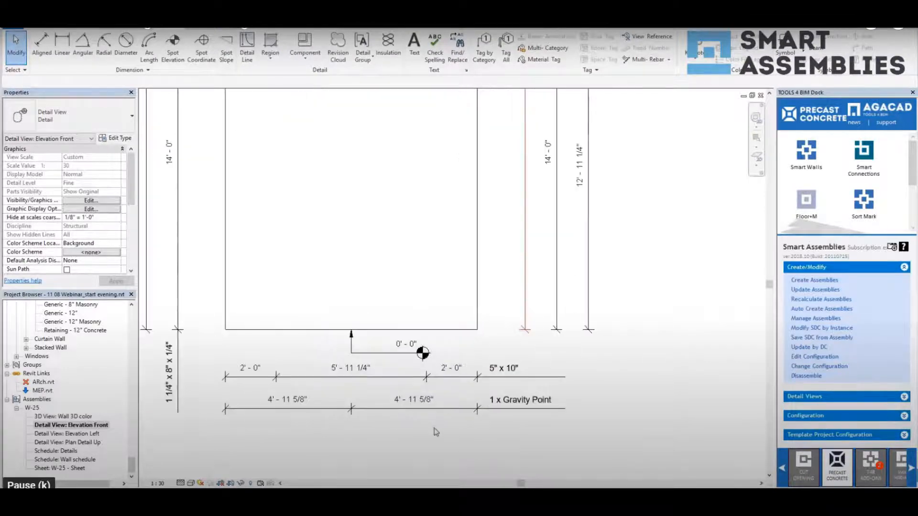
pyautogui.scroll(-3, 435, 430)
pyautogui.moveTo(529, 273); pyautogui.dragTo(514, 328, button='middle')
pyautogui.moveTo(564, 254); pyautogui.dragTo(545, 367, button='middle')
pyautogui.moveTo(532, 257); pyautogui.dragTo(545, 313, button='middle')
pyautogui.scroll(-3, 345, 208)
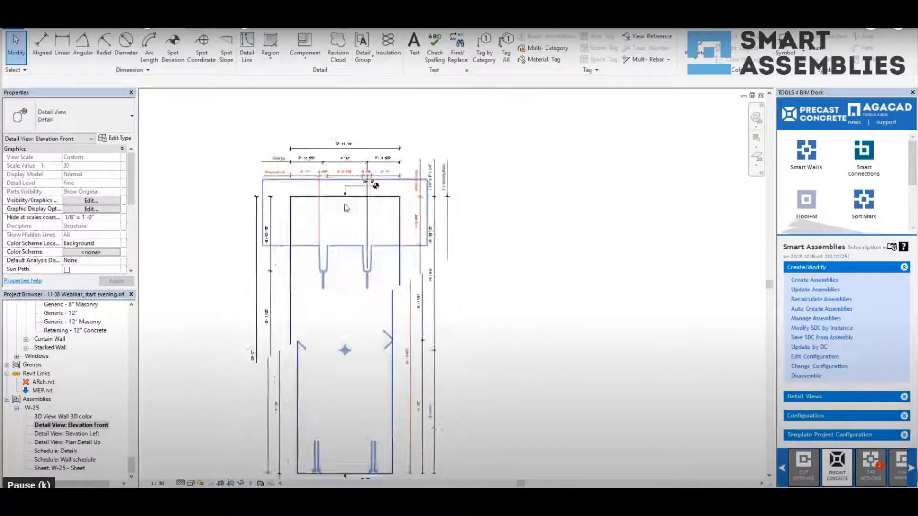
pyautogui.scroll(-1, 346, 208)
# Review the assembly's Plan Detail Up and Elevation Left views and its Details schedule.
pyautogui.doubleClick(90, 441)
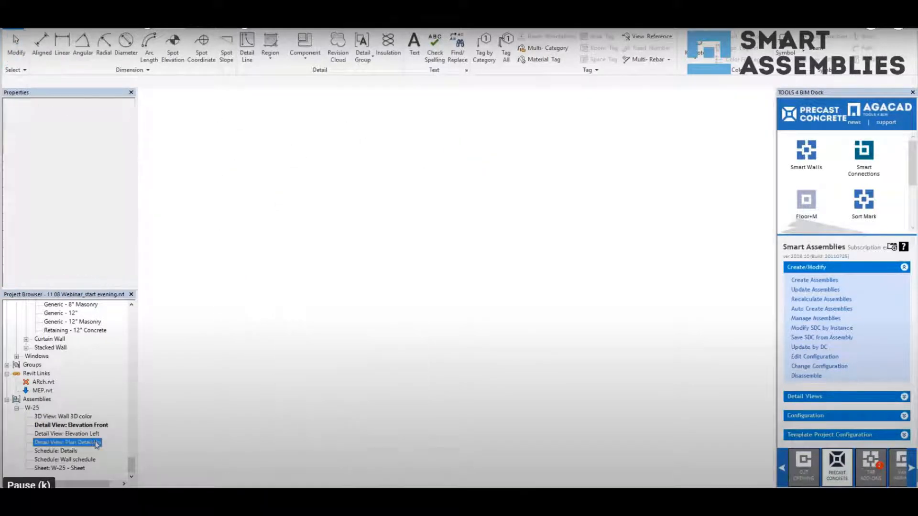
pyautogui.doubleClick(90, 434)
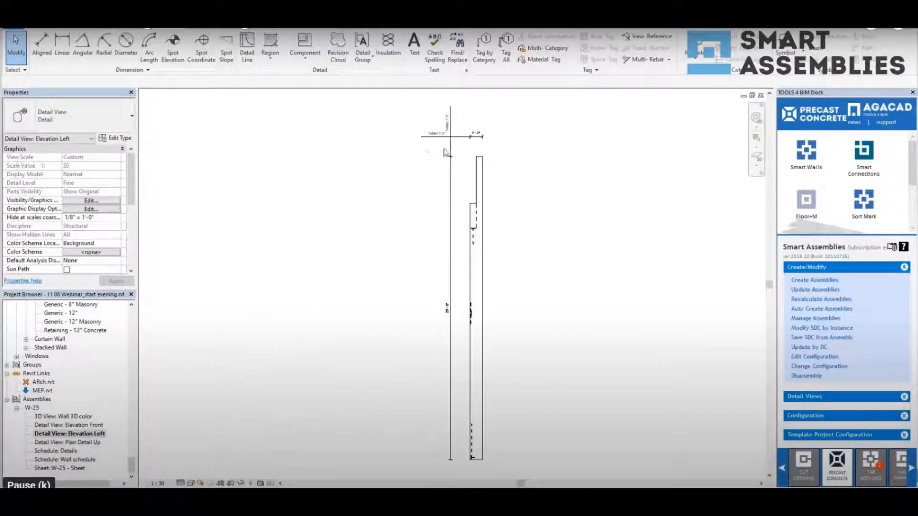
pyautogui.doubleClick(72, 451)
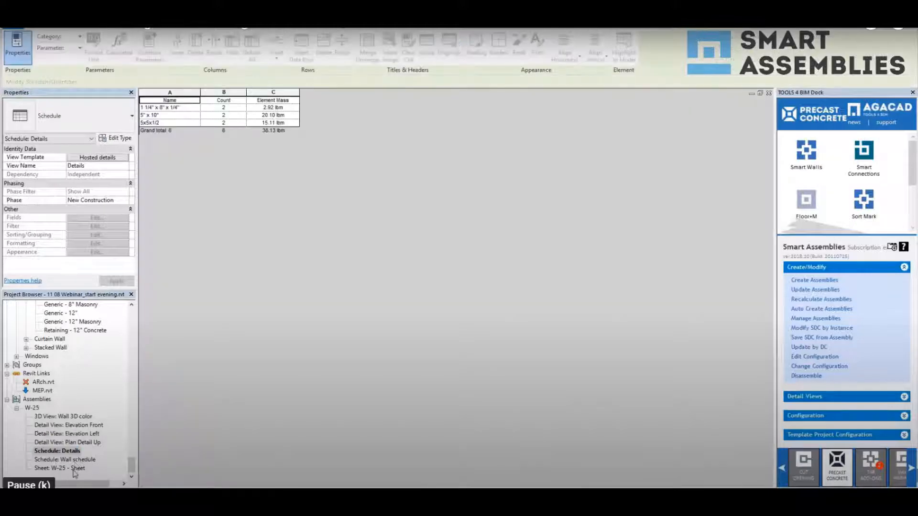
# Open the W-25 sheet and place the Elevation Front view along the left edge of its drawing area.
pyautogui.doubleClick(76, 468)
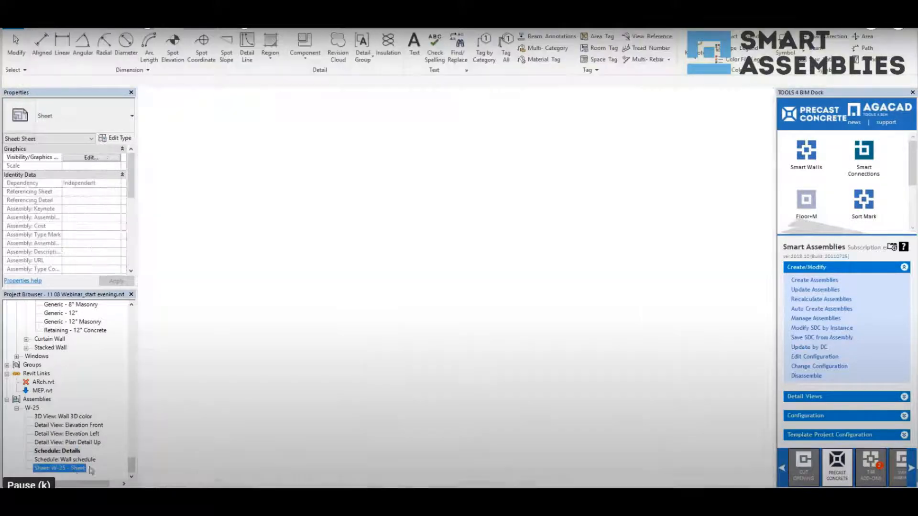
pyautogui.moveTo(98, 427); pyautogui.dragTo(291, 238)
pyautogui.click(295, 291)
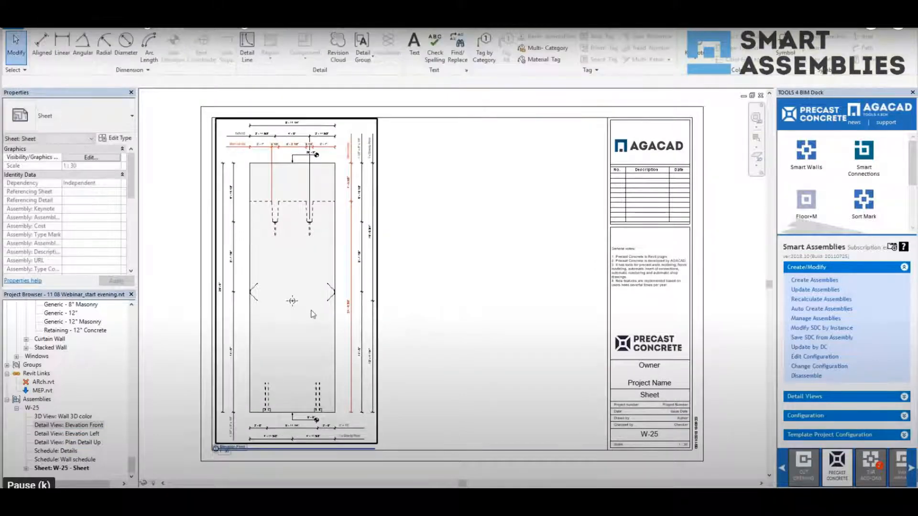
pyautogui.click(311, 312)
pyautogui.click(184, 397)
# Place the Elevation Left view close beside the front elevation and the Wall 3D color view next to the title block.
pyautogui.moveTo(87, 436); pyautogui.dragTo(431, 252)
pyautogui.click(443, 273)
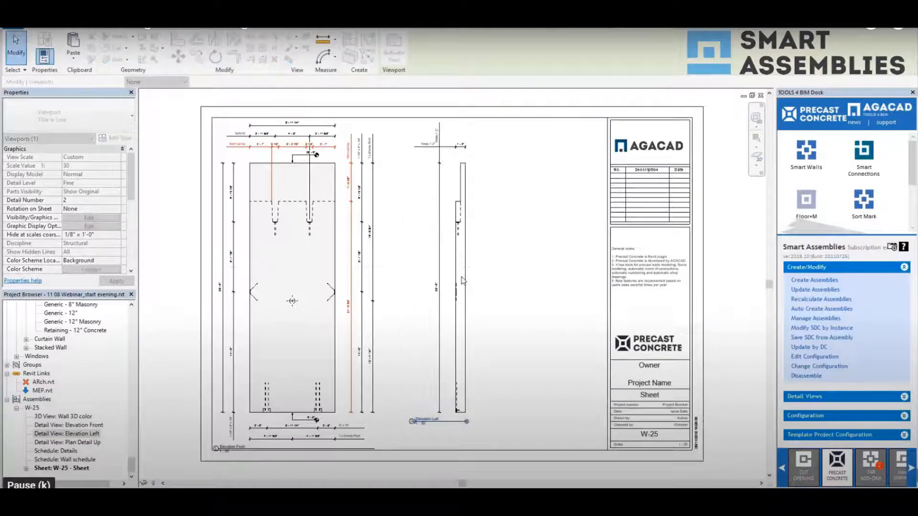
pyautogui.moveTo(459, 329); pyautogui.dragTo(435, 328)
pyautogui.press('Escape')
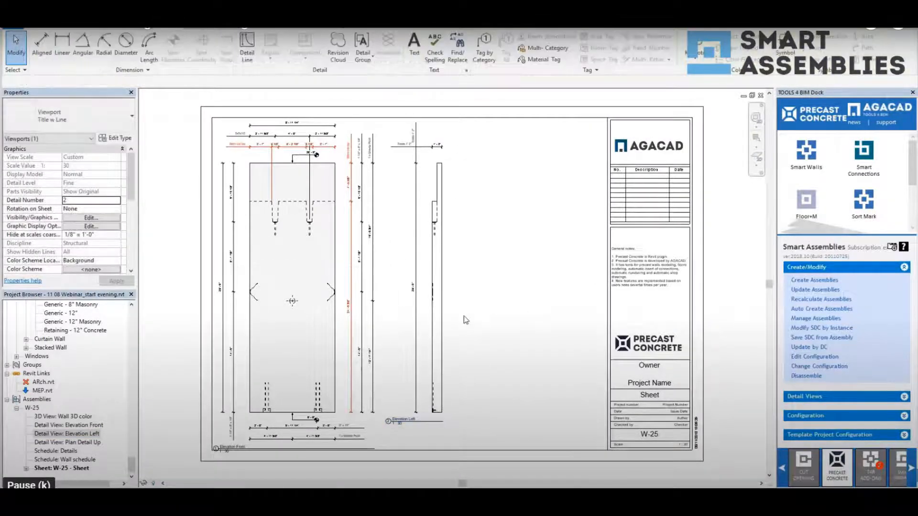
pyautogui.moveTo(72, 417); pyautogui.dragTo(493, 284)
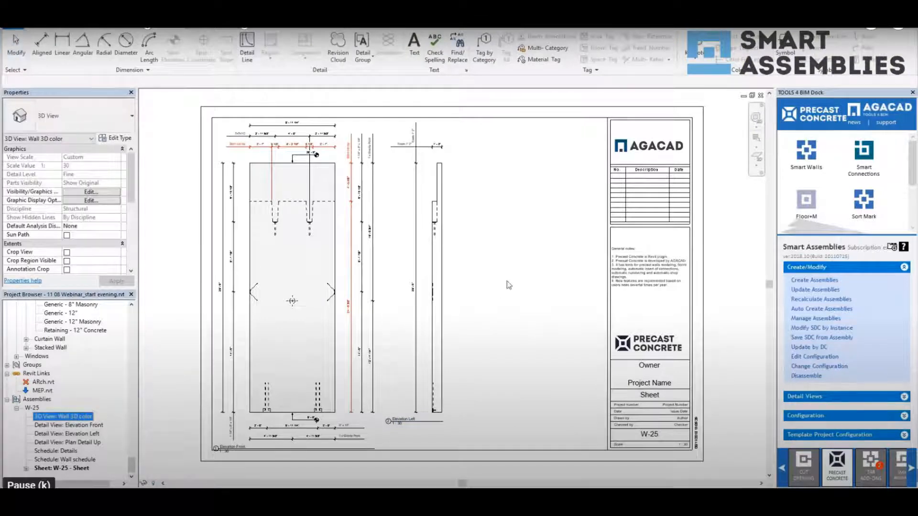
pyautogui.click(537, 292)
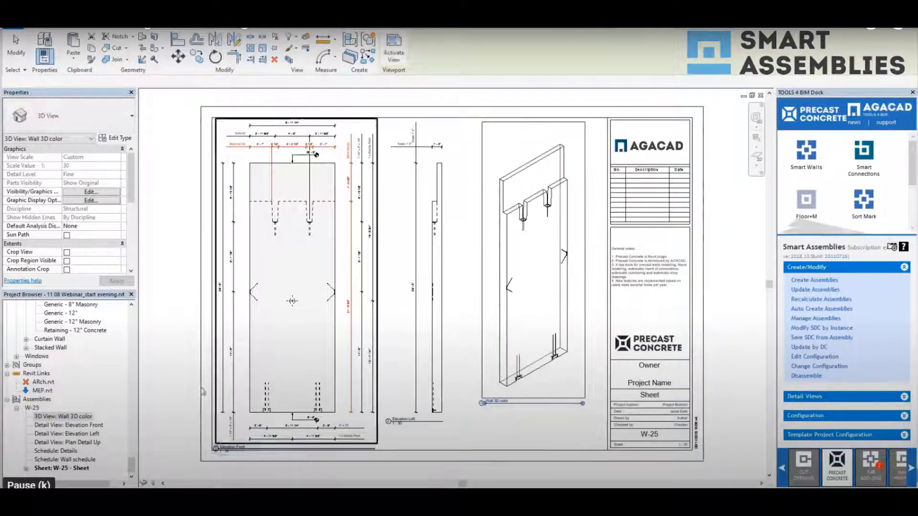
# Place the Details schedule under the general notes in the title block and the Wall schedule beneath the 3D view.
pyautogui.moveTo(66, 452); pyautogui.dragTo(654, 289)
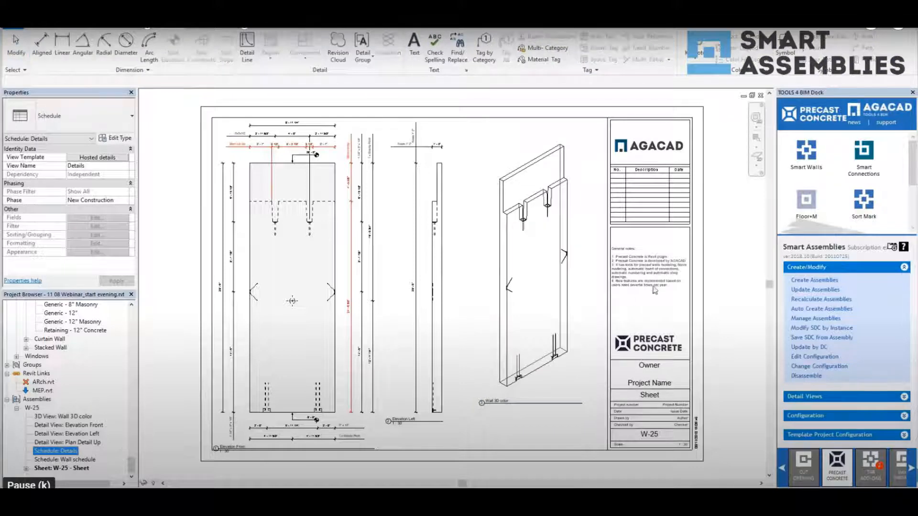
pyautogui.click(652, 314)
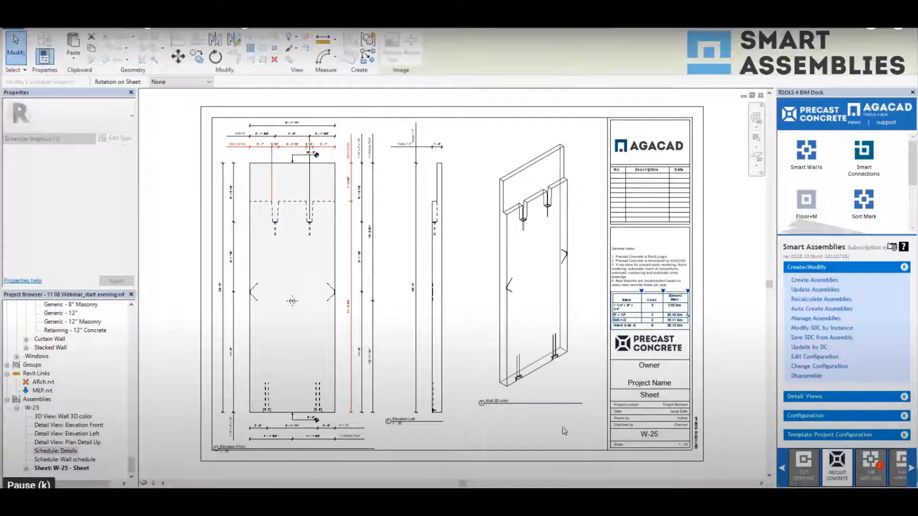
pyautogui.moveTo(81, 462); pyautogui.dragTo(524, 437)
pyautogui.click(519, 439)
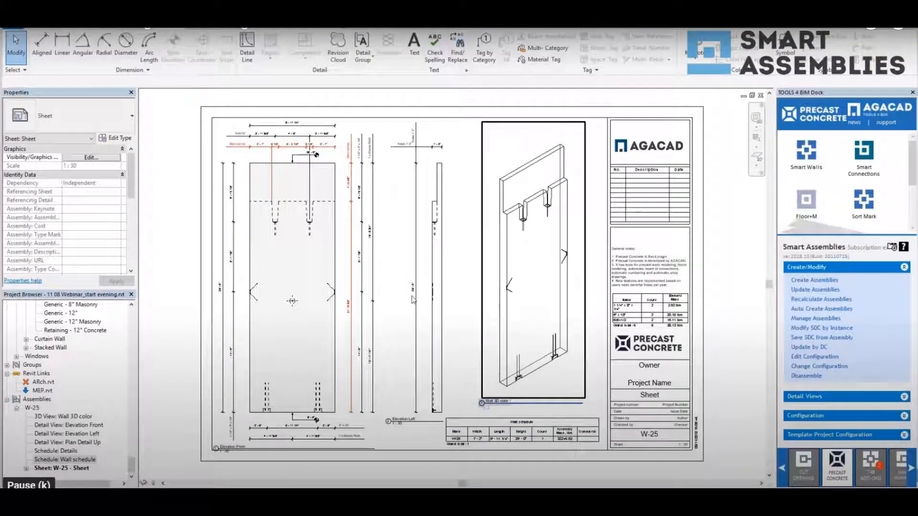
# Return to the 3D model and assign the laid-out wall sheet as sheet template in the Wall webinar shop drawing configuration, saving the change.
pyautogui.click(210, 20)
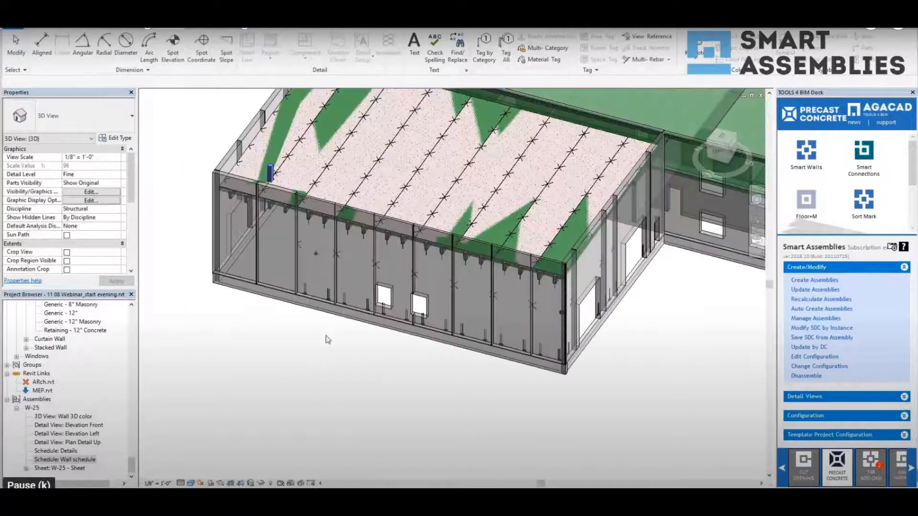
pyautogui.moveTo(336, 370); pyautogui.dragTo(375, 393, button='middle')
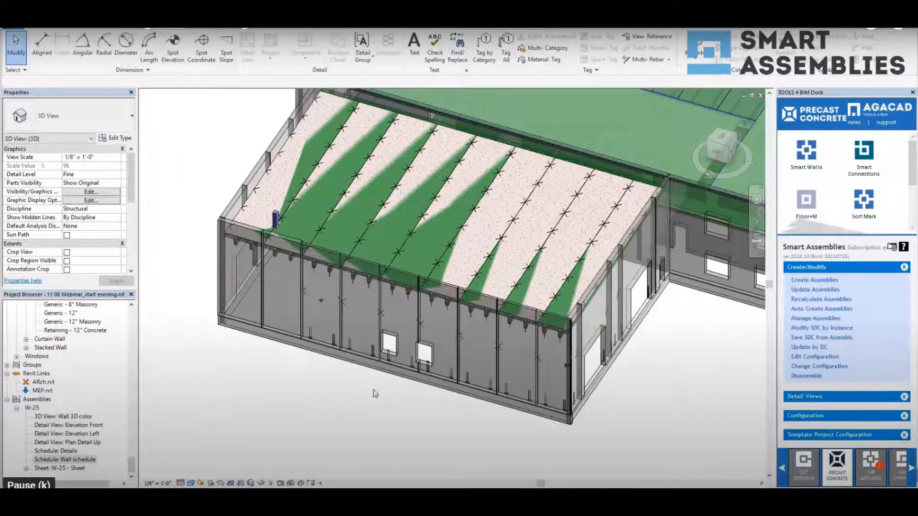
pyautogui.click(826, 416)
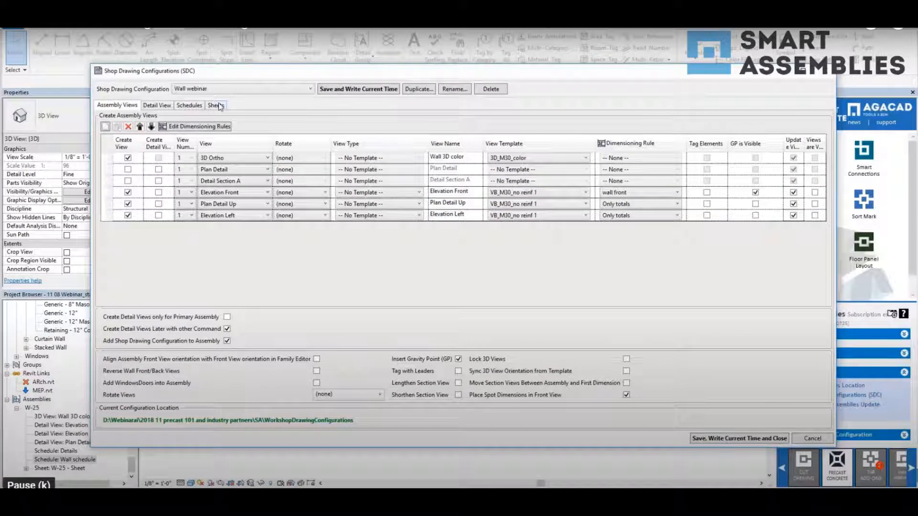
pyautogui.click(219, 106)
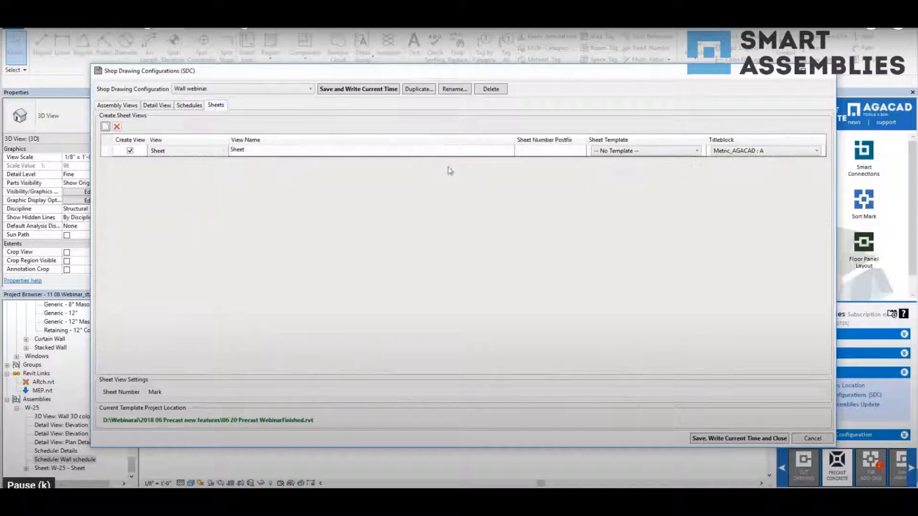
pyautogui.click(619, 152)
pyautogui.click(620, 171)
pyautogui.click(699, 438)
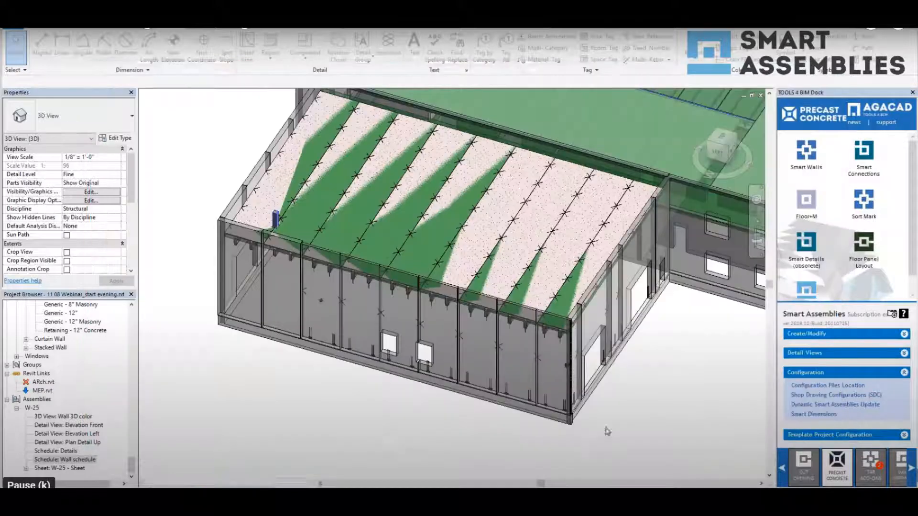
# Create an assembly from the front facade panel with the first window opening, using the Wall webinar configuration.
pyautogui.click(405, 364)
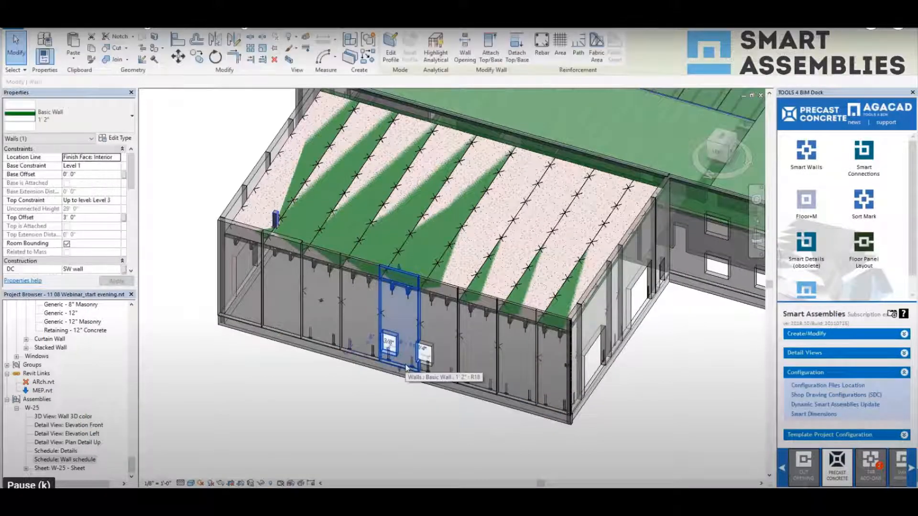
pyautogui.click(806, 336)
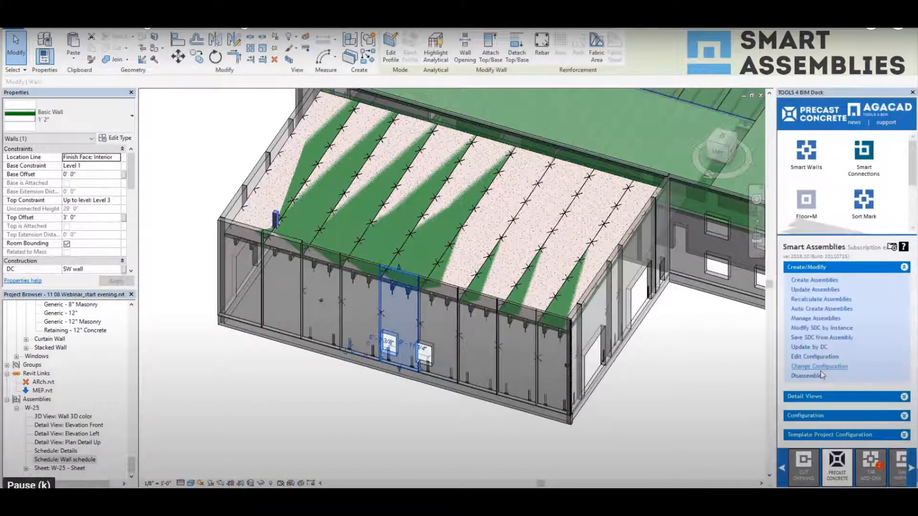
pyautogui.click(811, 280)
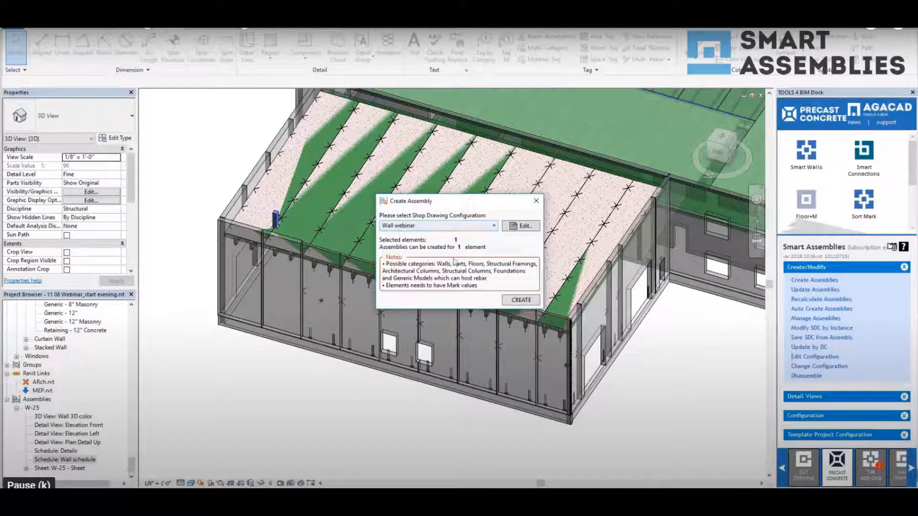
pyautogui.click(520, 301)
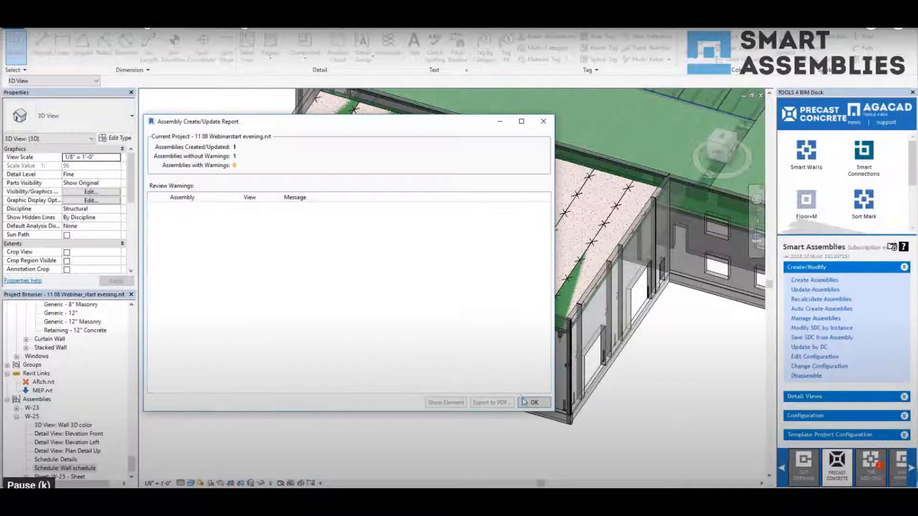
pyautogui.click(531, 403)
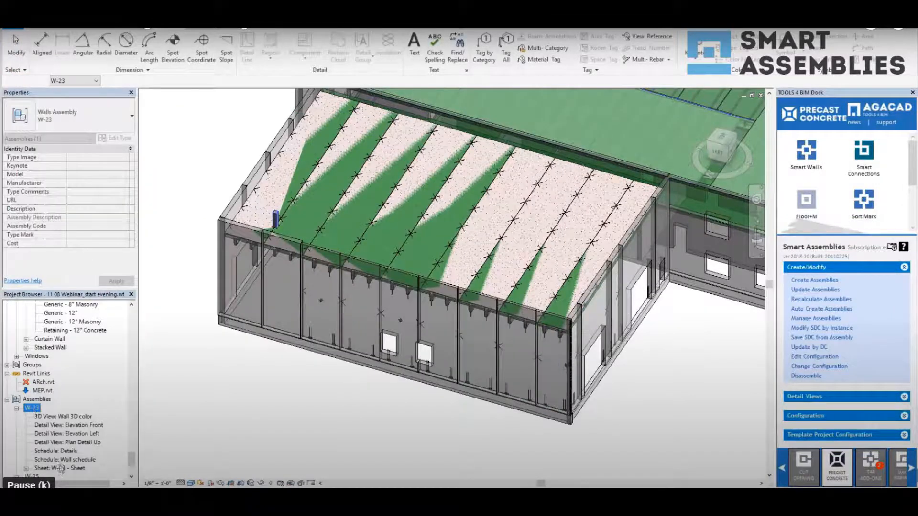
# Open the W-23 sheet and examine the opening, connection and gravity point dimensions around the lower part of the front elevation.
pyautogui.doubleClick(48, 470)
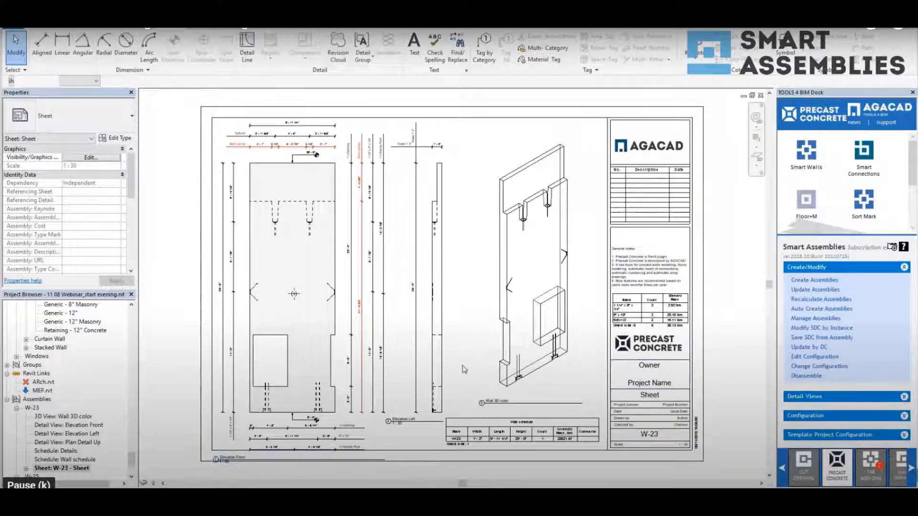
pyautogui.scroll(3, 242, 442)
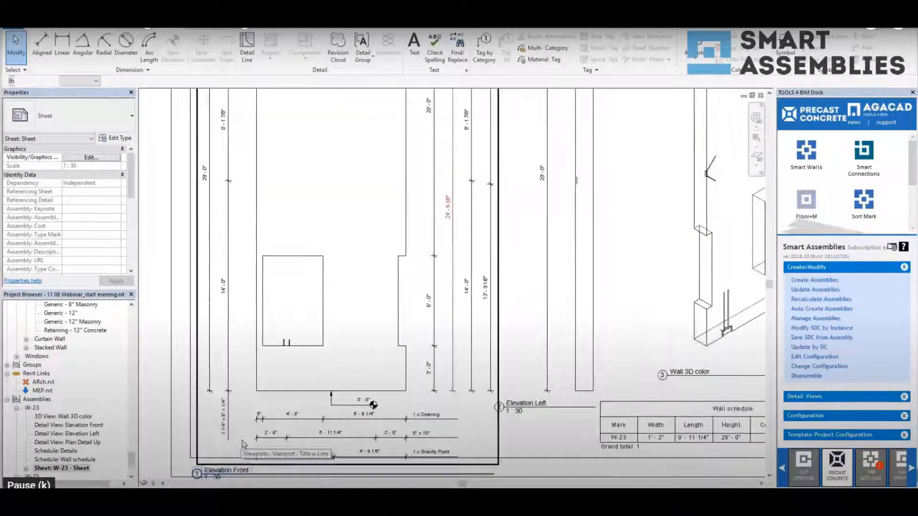
pyautogui.doubleClick(436, 326)
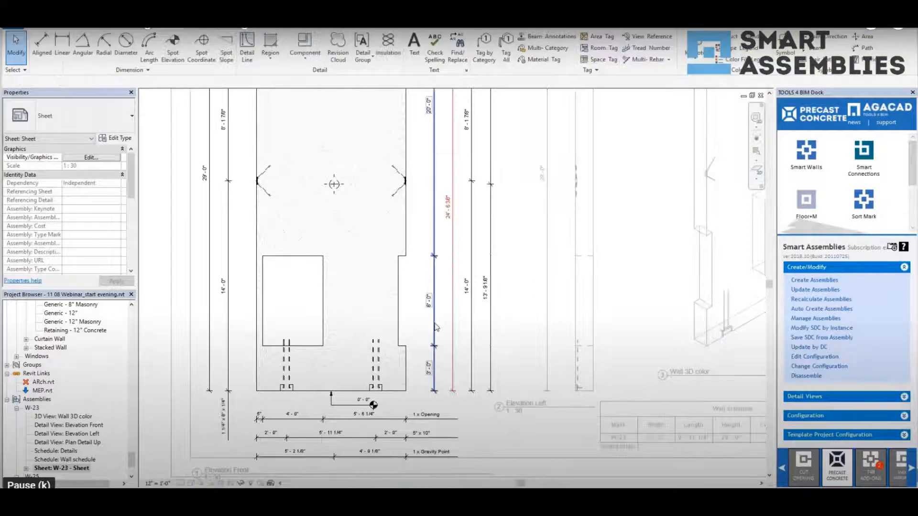
pyautogui.click(436, 327)
pyautogui.click(358, 419)
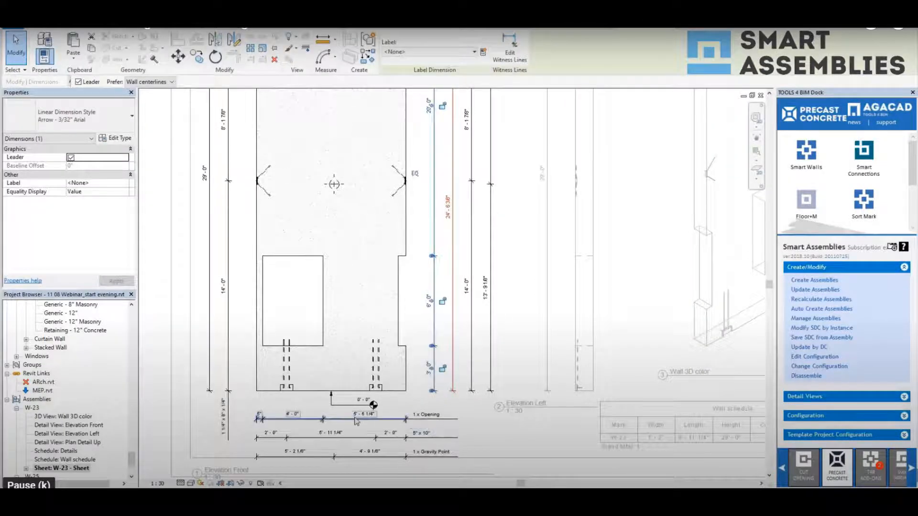
pyautogui.scroll(-3, 358, 419)
pyautogui.doubleClick(218, 248)
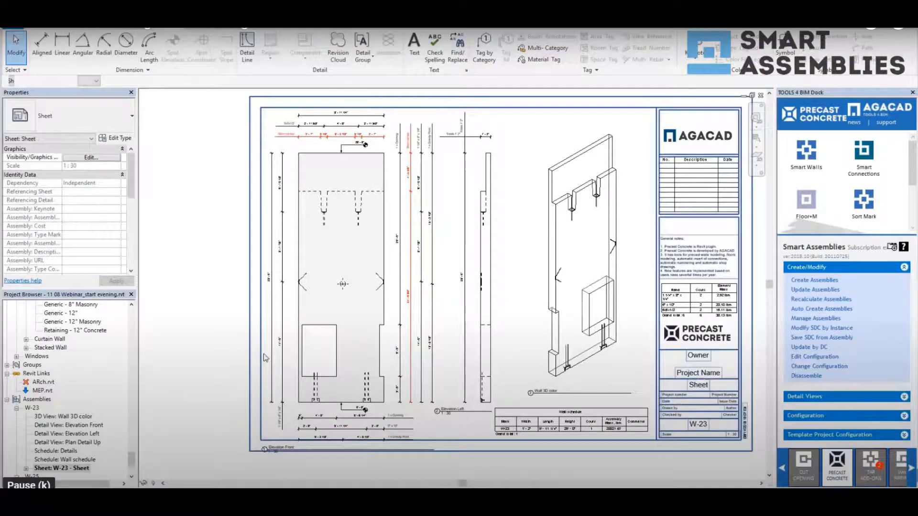
pyautogui.scroll(3, 332, 434)
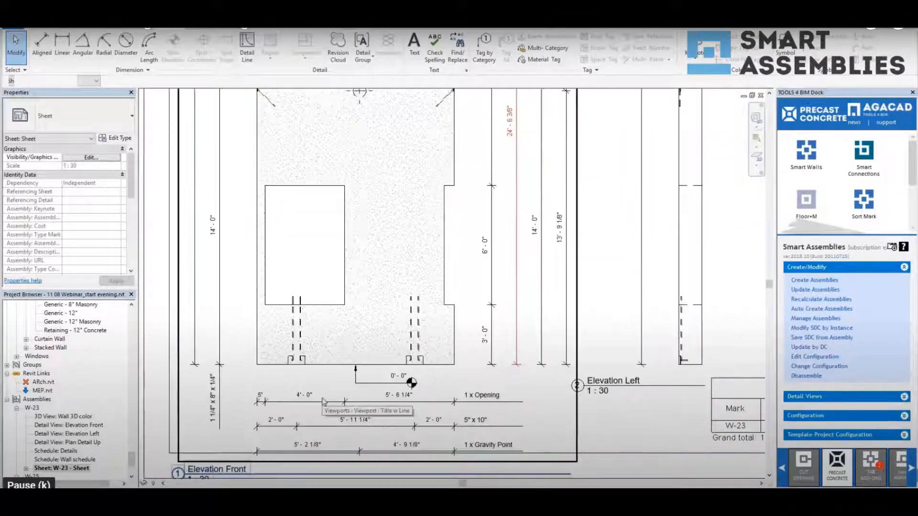
pyautogui.scroll(-2, 274, 336)
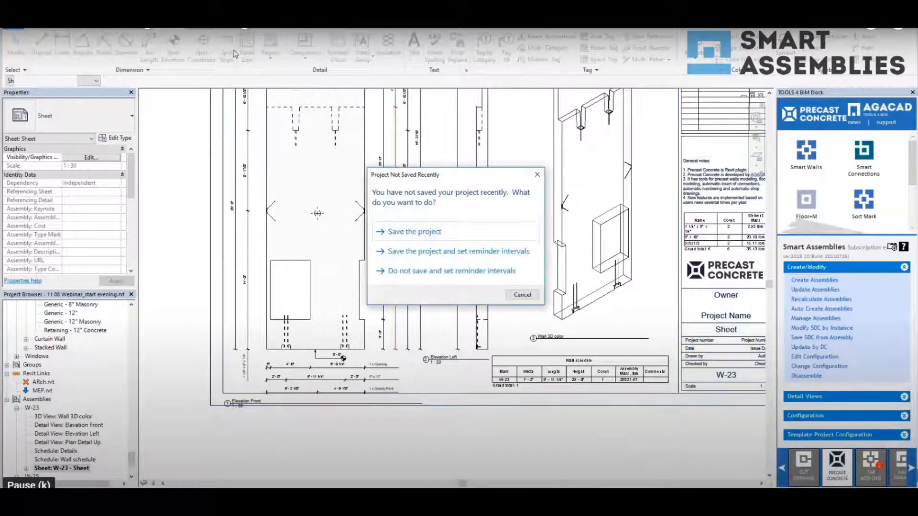
# Dismiss the save reminder and create an assembly from the solid panel beside the second window opening, using the Wall webinar 2 configuration.
pyautogui.click(519, 299)
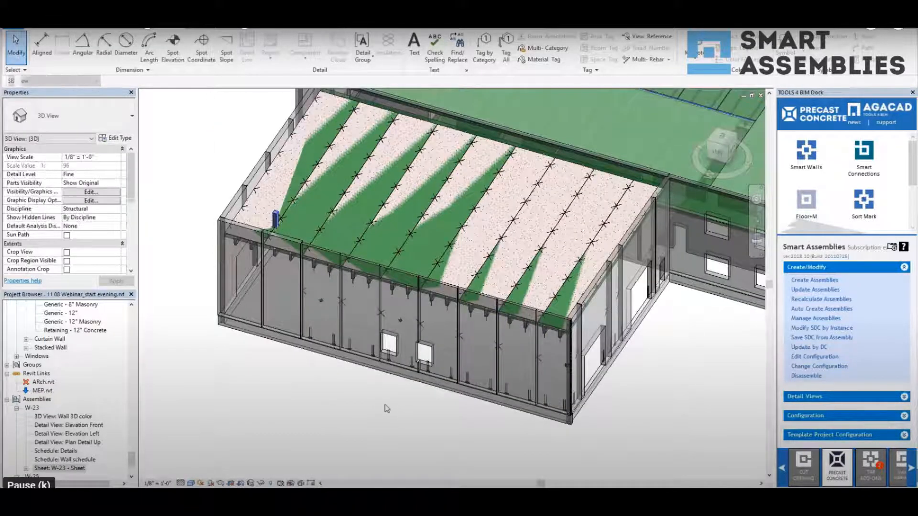
pyautogui.scroll(1, 487, 405)
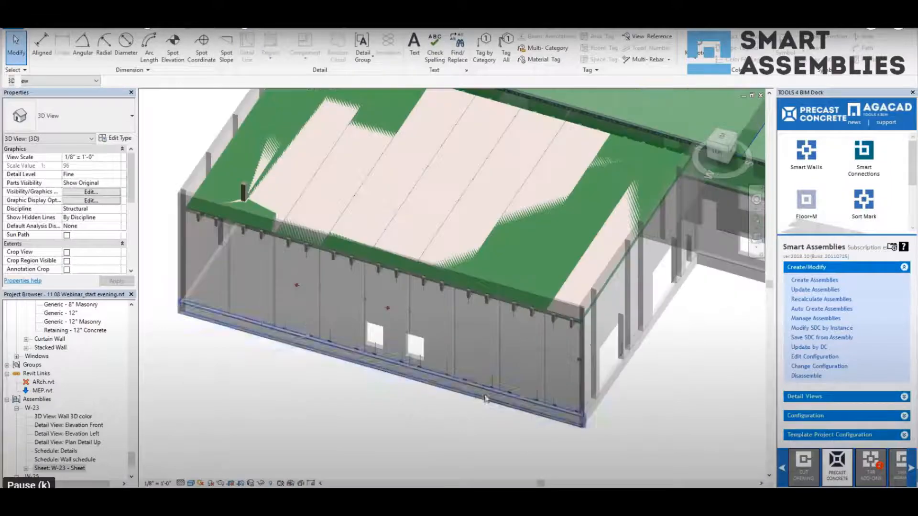
pyautogui.click(481, 276)
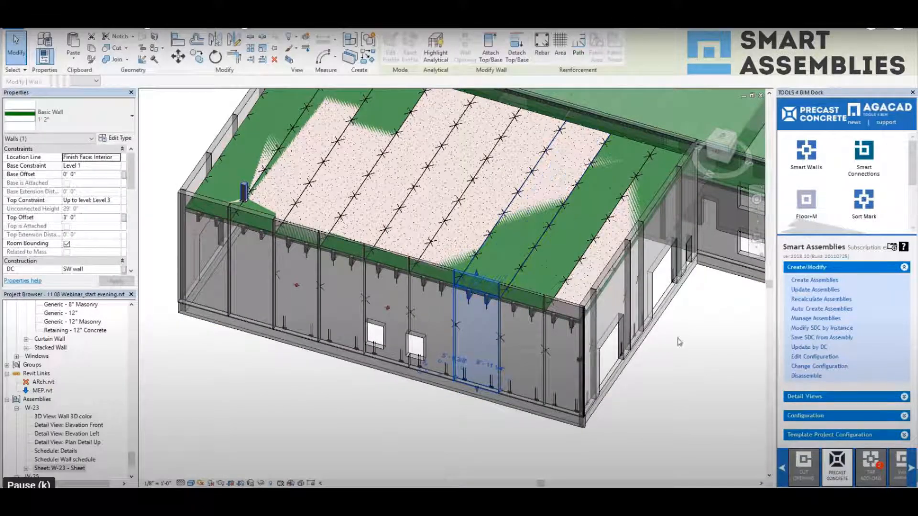
pyautogui.click(690, 317)
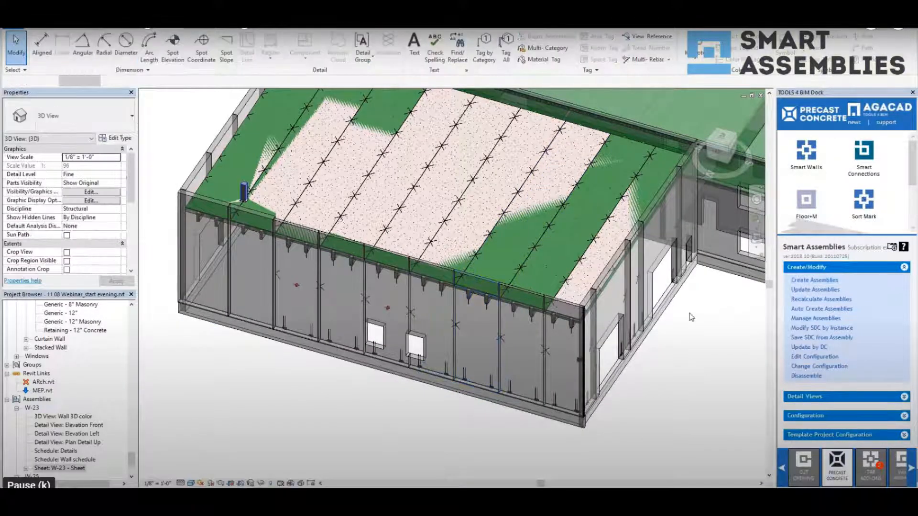
pyautogui.click(397, 226)
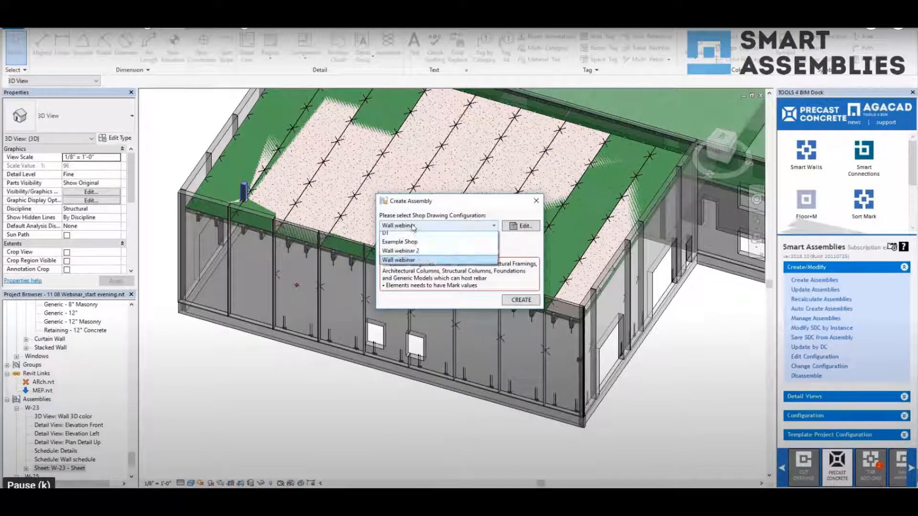
pyautogui.click(410, 255)
pyautogui.click(520, 301)
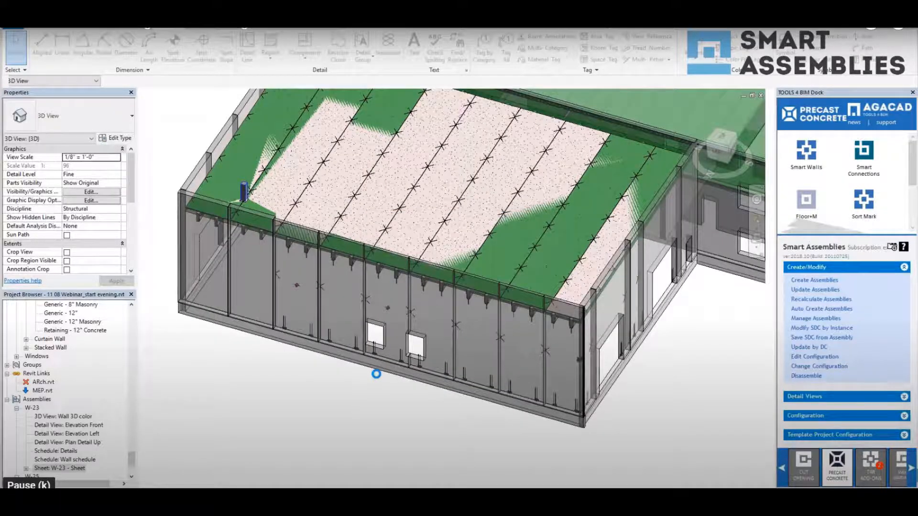
pyautogui.click(530, 404)
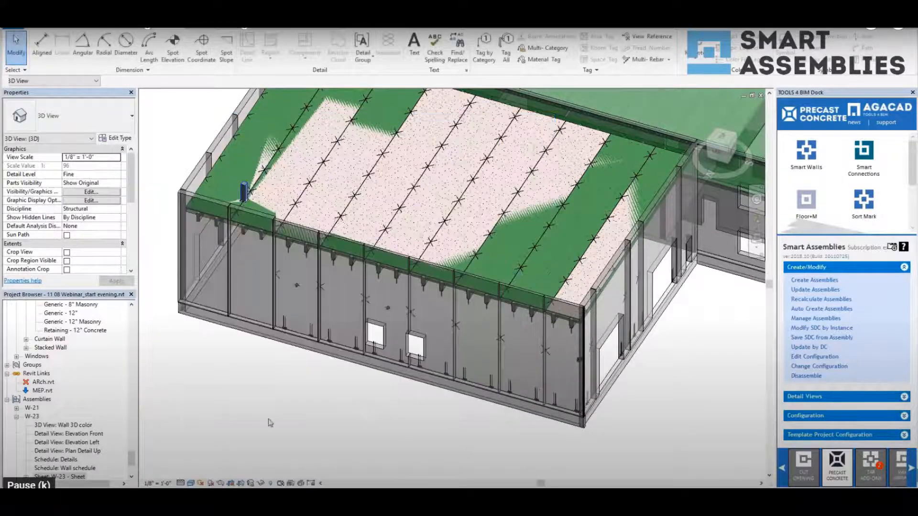
# Open the W-21 assembly's Elevation Left and Elevation Front detail views.
pyautogui.doubleClick(31, 407)
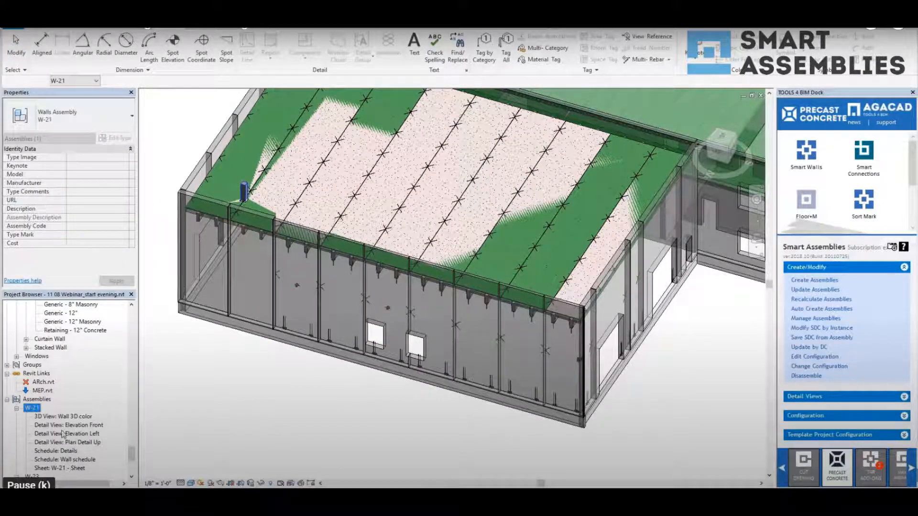
pyautogui.doubleClick(79, 433)
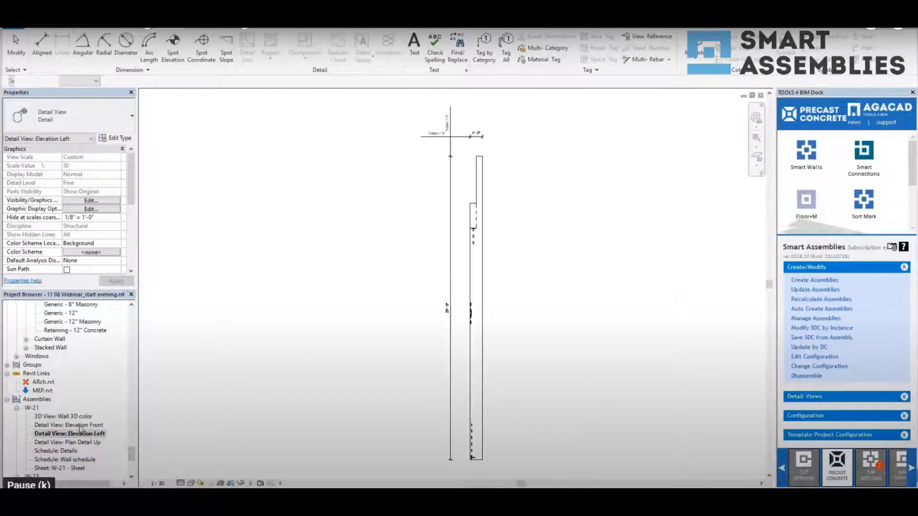
pyautogui.doubleClick(72, 425)
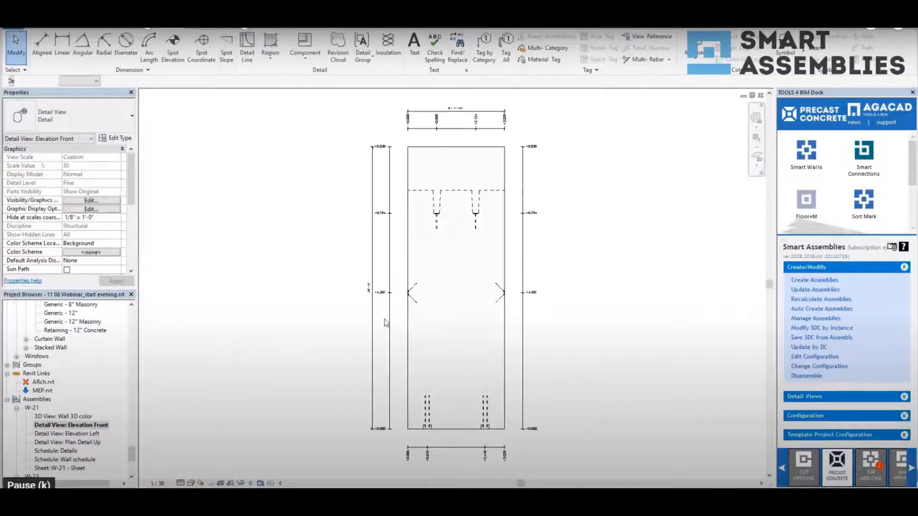
# Examine the running elevation-style dimensions along the lower, side and upper edges of the W-21 panel's front elevation.
pyautogui.scroll(5, 560, 432)
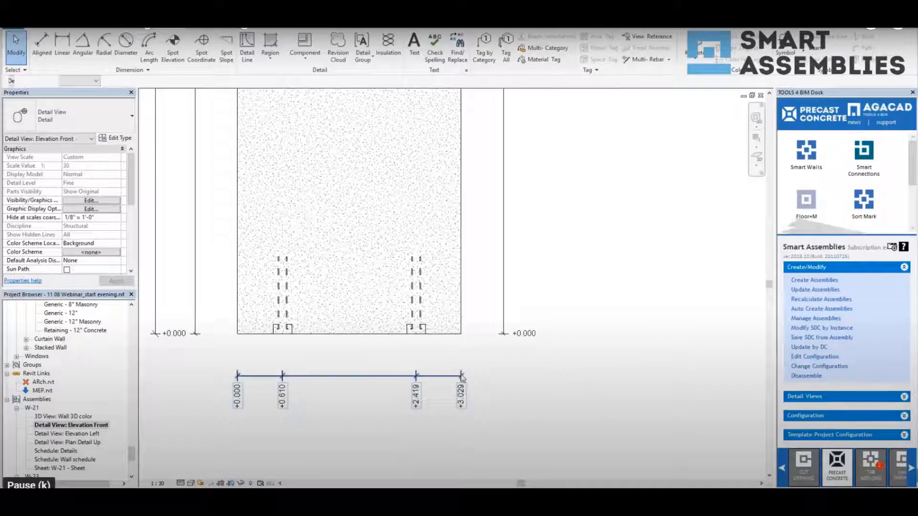
pyautogui.scroll(-2, 478, 418)
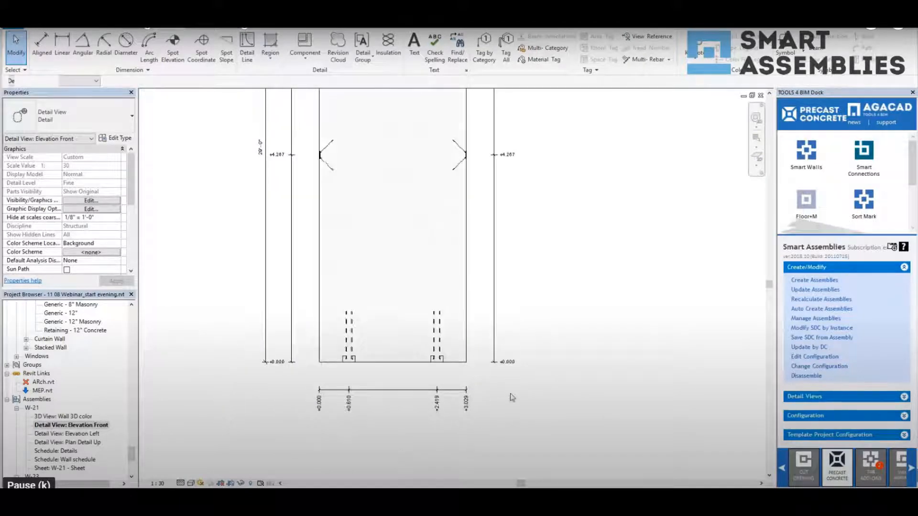
pyautogui.click(494, 344)
pyautogui.moveTo(587, 117); pyautogui.dragTo(585, 318, button='middle')
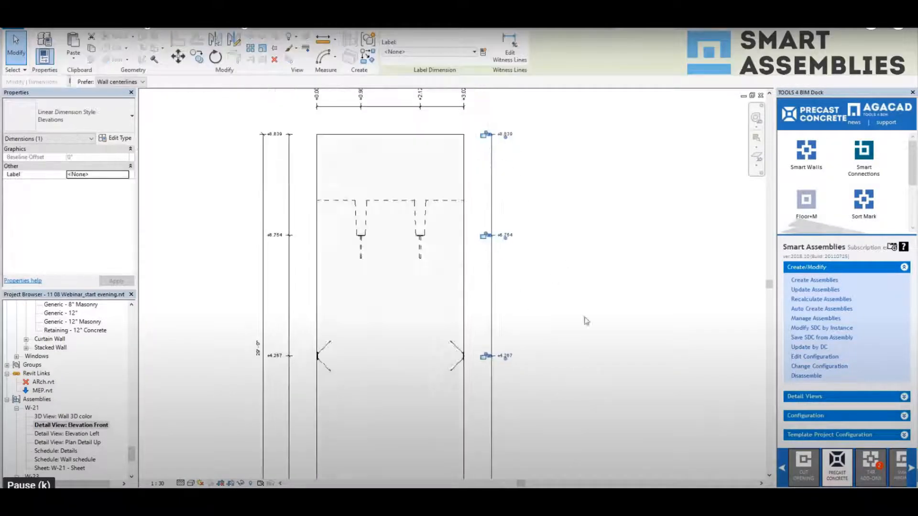
pyautogui.moveTo(592, 269); pyautogui.dragTo(596, 311, button='middle')
pyautogui.click(575, 323)
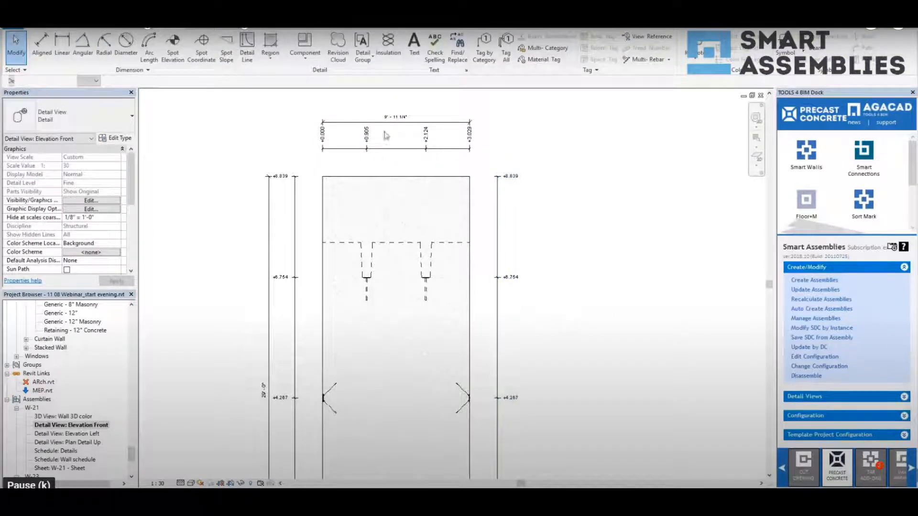
pyautogui.click(294, 263)
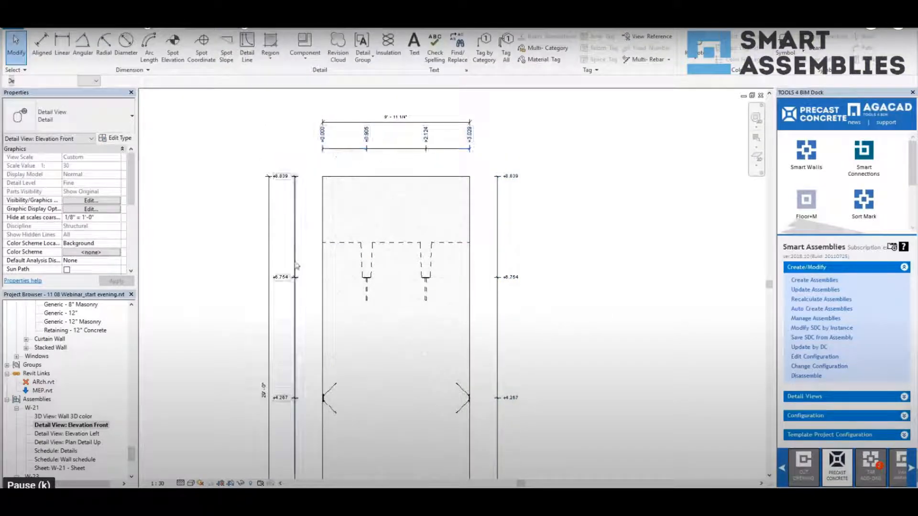
# Check the full-height running dimension beside the W-21 panel and the one below it in the front elevation.
pyautogui.click(497, 266)
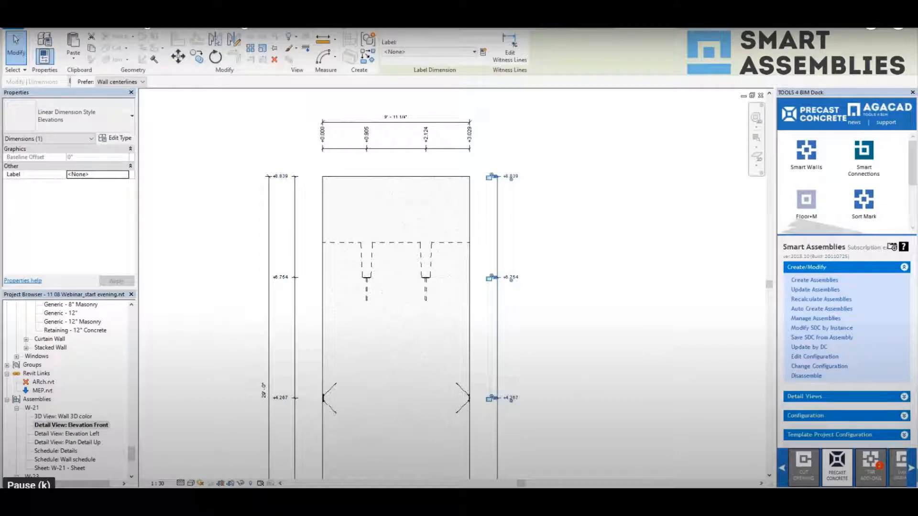
pyautogui.moveTo(568, 429); pyautogui.dragTo(571, 191, button='middle')
pyautogui.click(461, 396)
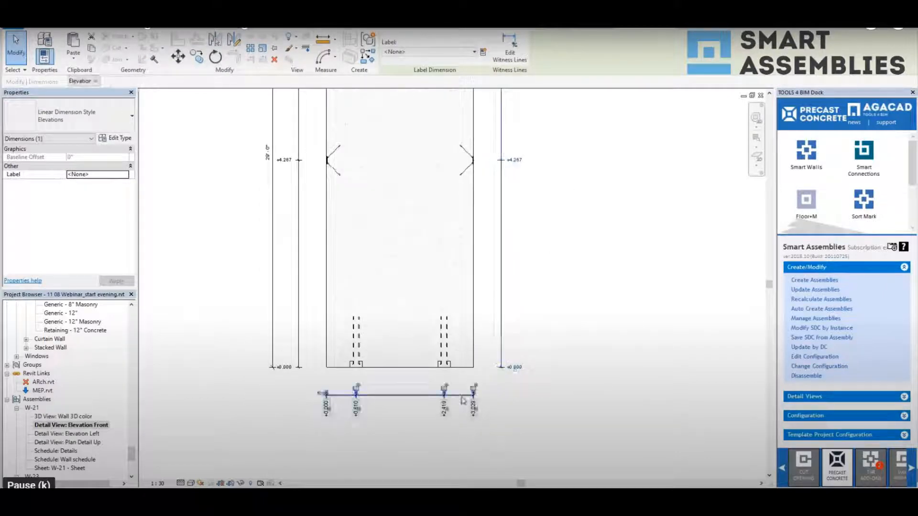
pyautogui.click(614, 376)
pyautogui.scroll(-1, 525, 386)
pyautogui.moveTo(560, 329); pyautogui.dragTo(505, 363, button='middle')
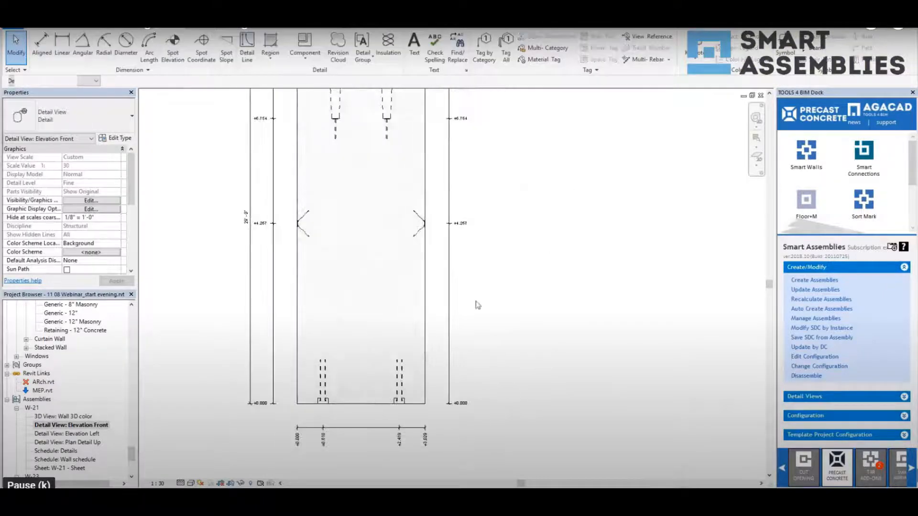
pyautogui.click(449, 297)
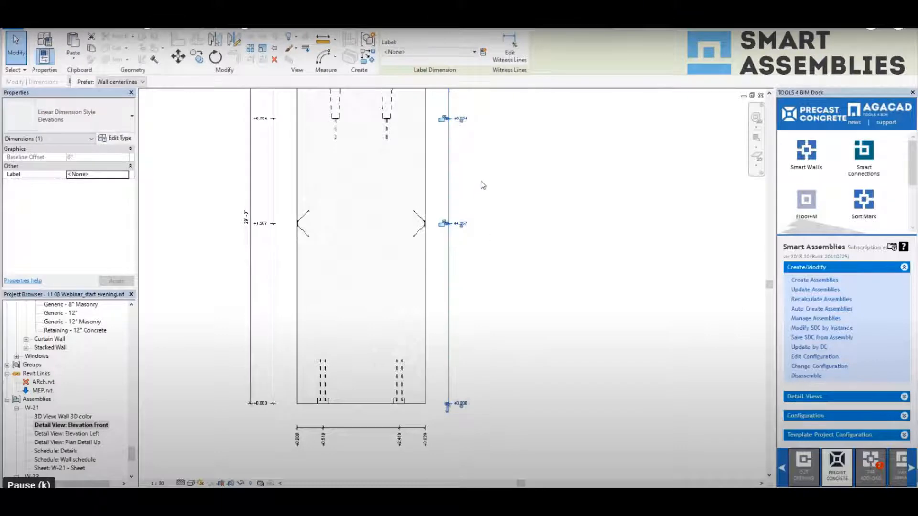
pyautogui.click(512, 375)
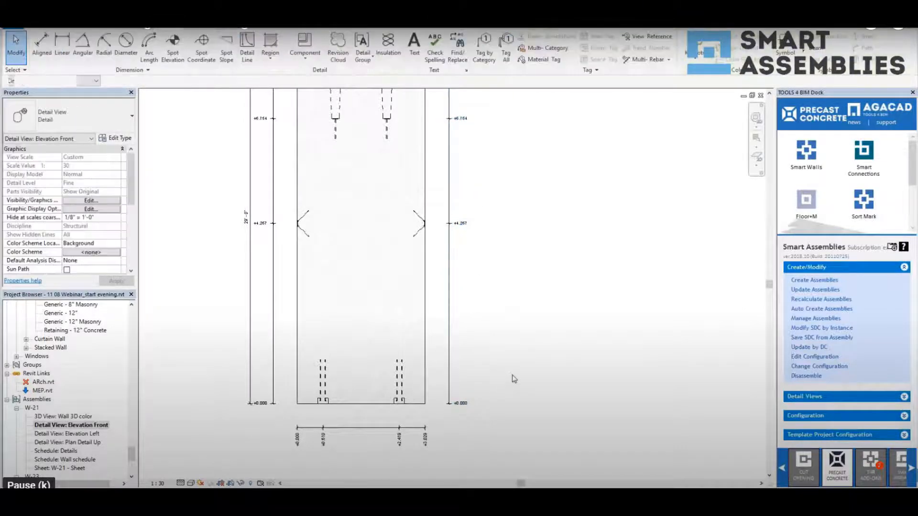
# Review the W-21 assembly's Elevation Left and Plan Detail Up views and return to the 3D model view.
pyautogui.doubleClick(91, 433)
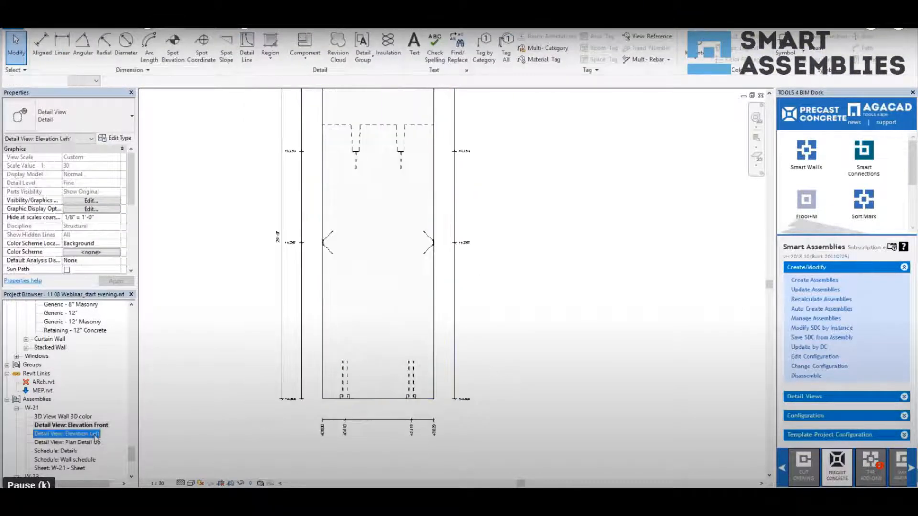
pyautogui.doubleClick(95, 443)
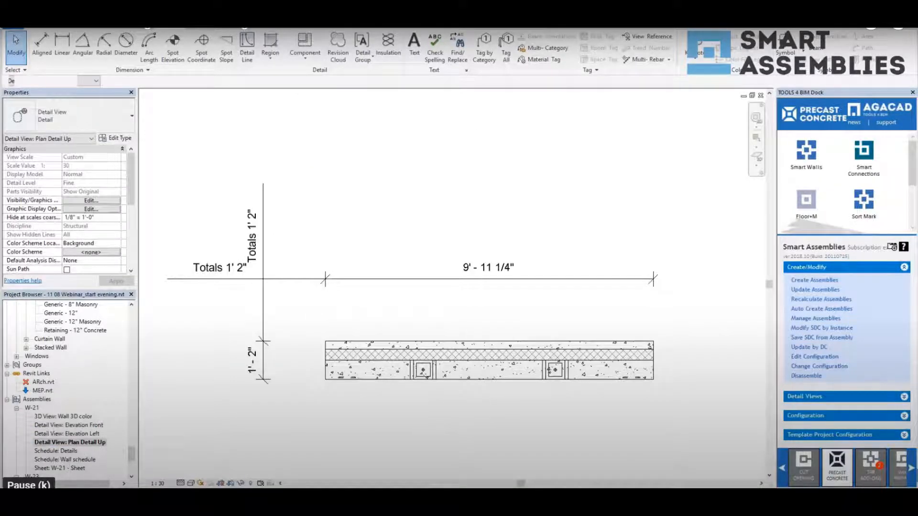
pyautogui.hotkey('ctrl', 'Tab')
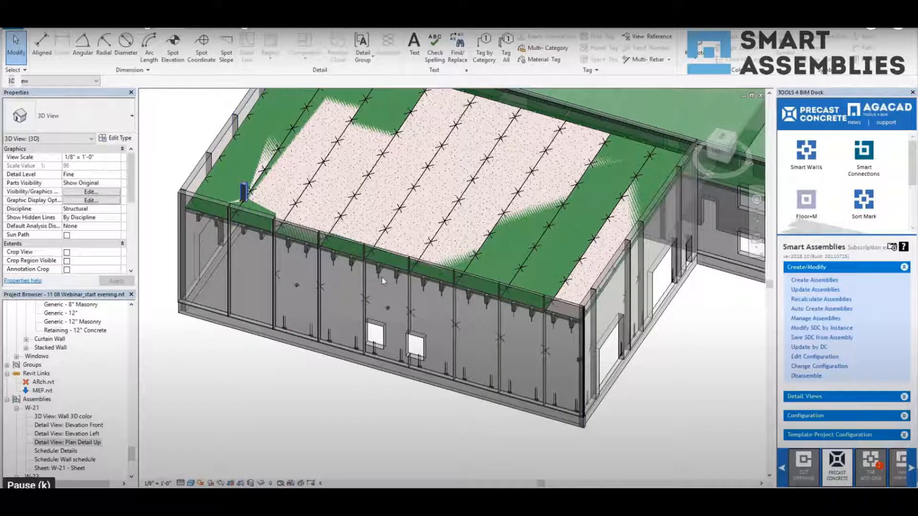
pyautogui.scroll(-4, 382, 281)
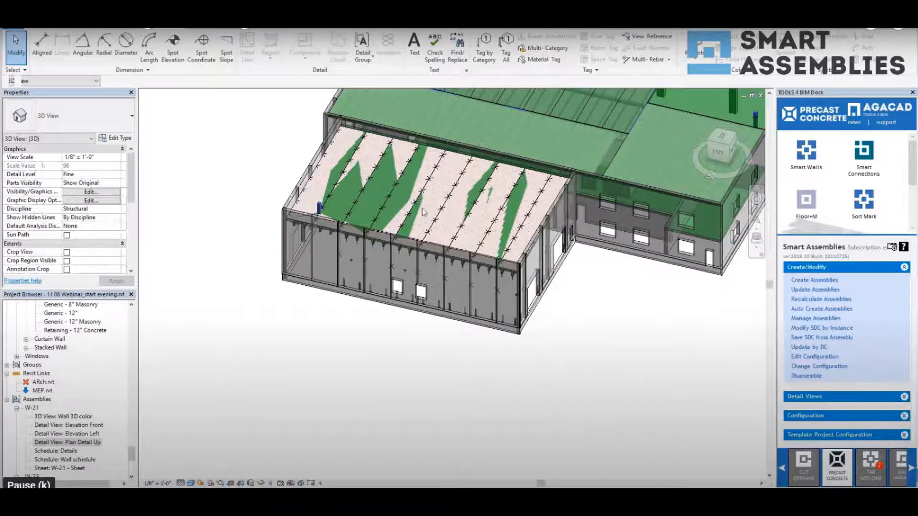
pyautogui.scroll(3, 423, 209)
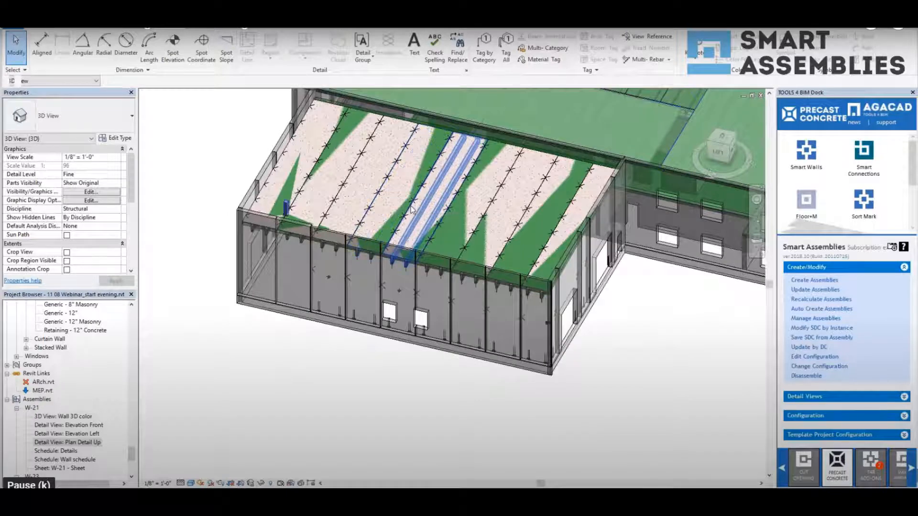
pyautogui.click(412, 208)
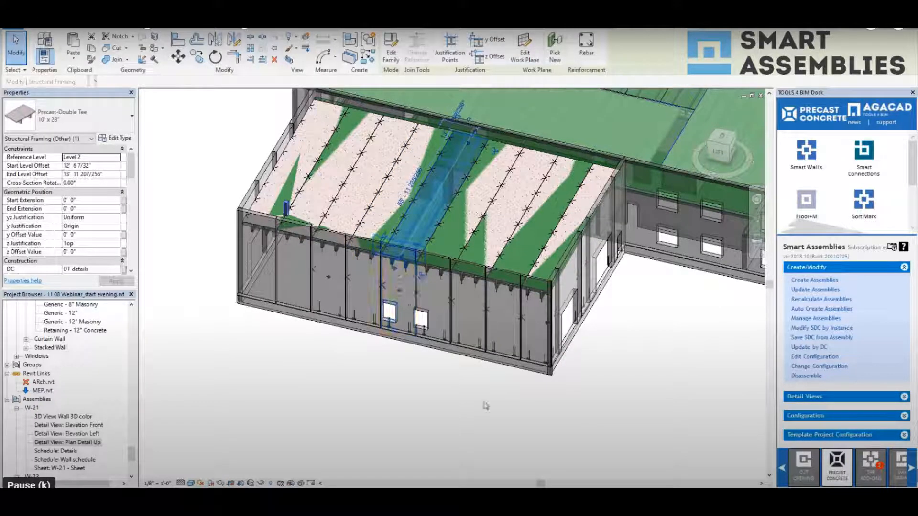
pyautogui.click(804, 281)
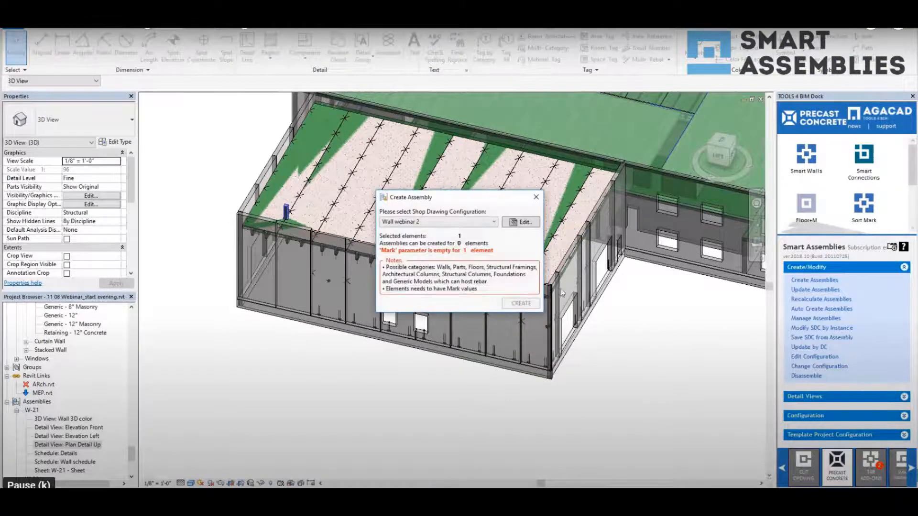
pyautogui.click(536, 197)
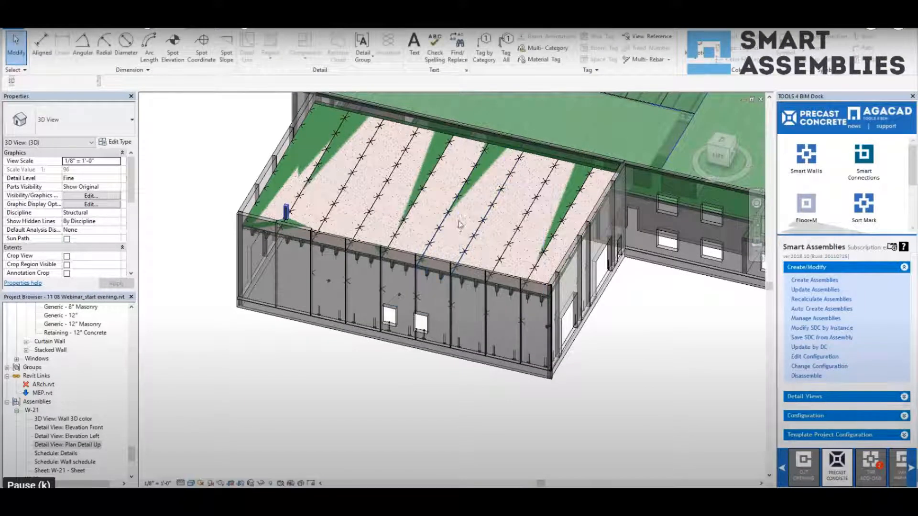
# Set the Mark of the 10' x 28" precast double tee above the second window opening to DT-1.
pyautogui.click(439, 238)
pyautogui.scroll(-10, 98, 238)
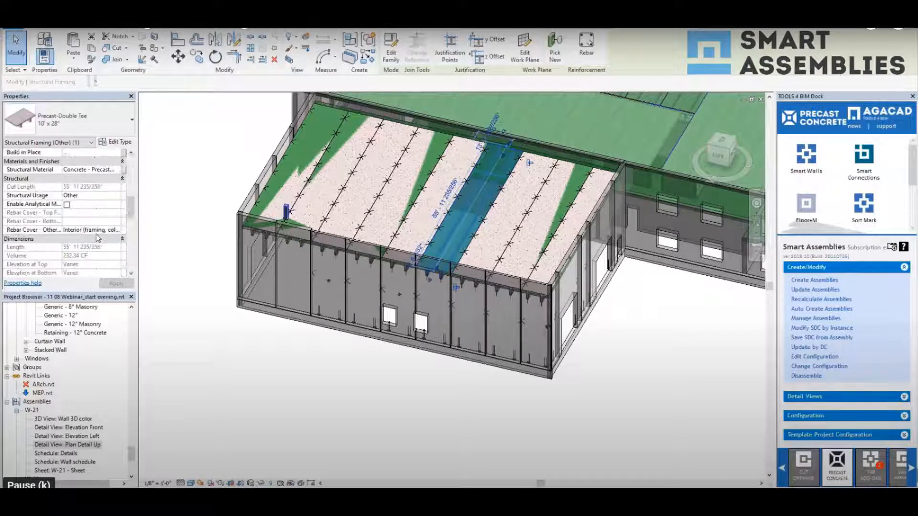
pyautogui.click(75, 161)
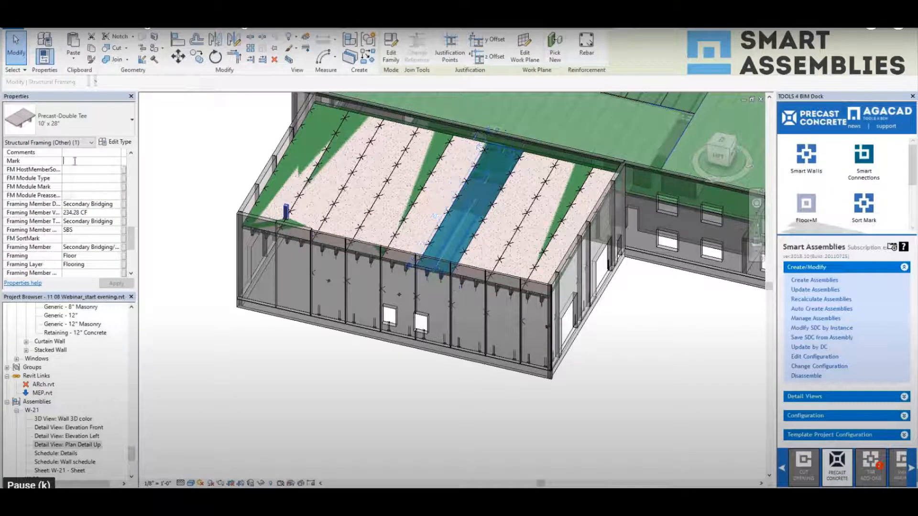
pyautogui.write('DT')
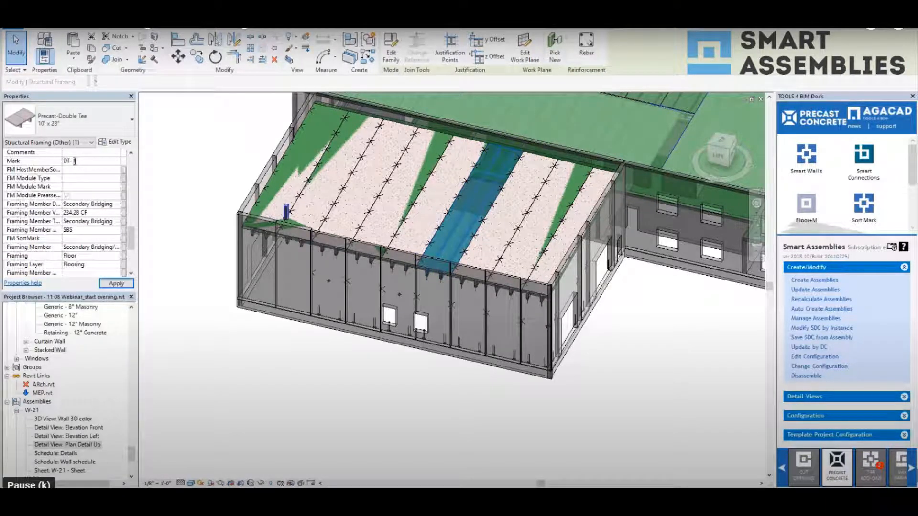
pyautogui.write('-1')
pyautogui.click(106, 284)
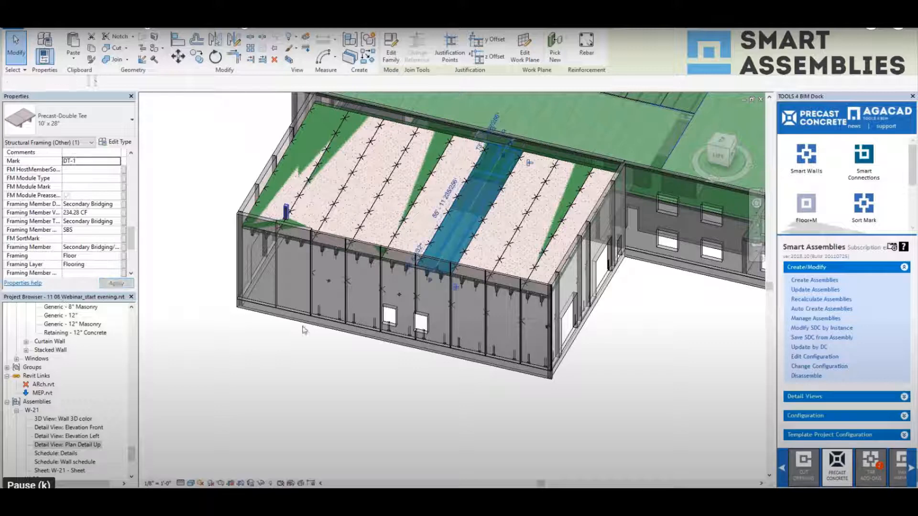
# Create an assembly from the DT-1 double tee with a shop drawing configuration other than Wall webinar 2, and dismiss the report.
pyautogui.click(742, 344)
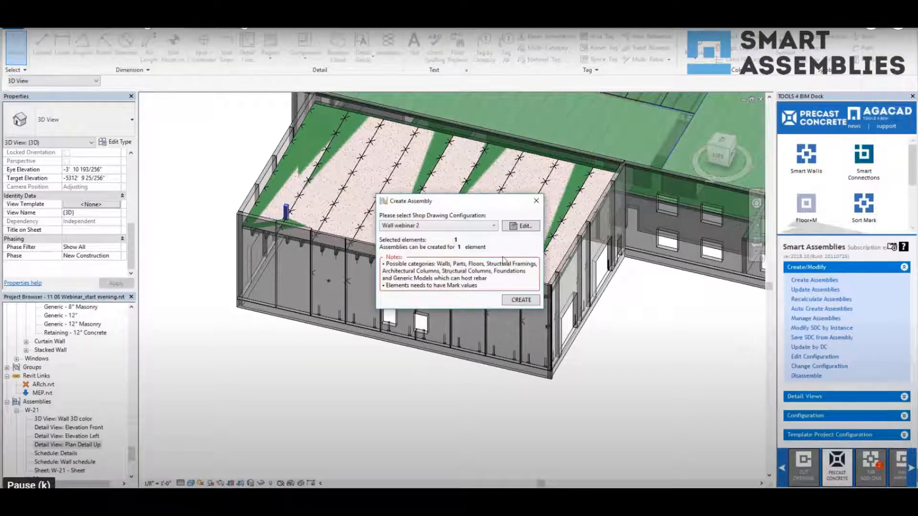
pyautogui.click(437, 229)
pyautogui.click(430, 234)
pyautogui.click(520, 300)
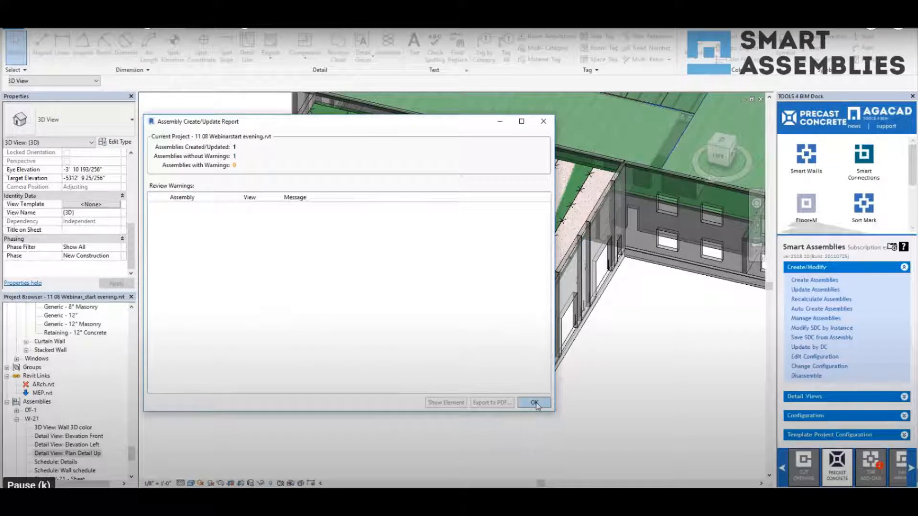
pyautogui.click(535, 403)
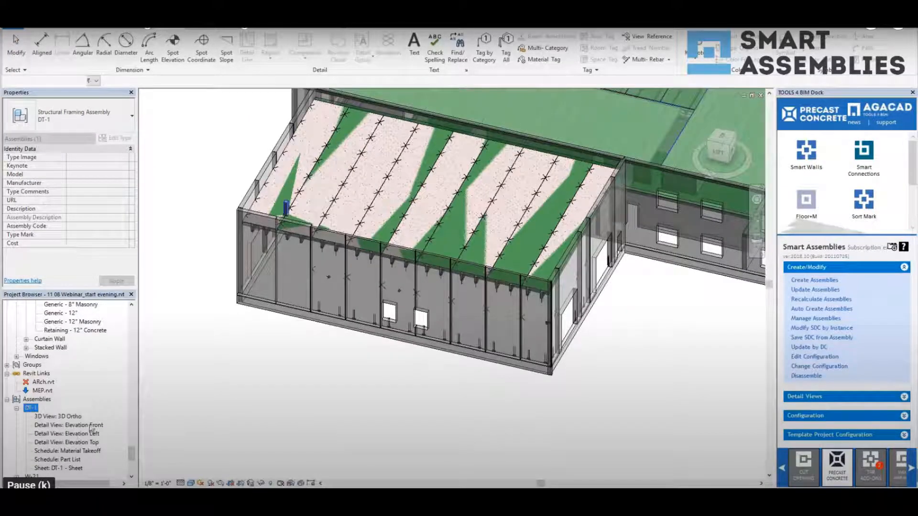
# Open the DT-1 assembly's Elevation Front, Elevation Left and Elevation Top detail views.
pyautogui.doubleClick(91, 428)
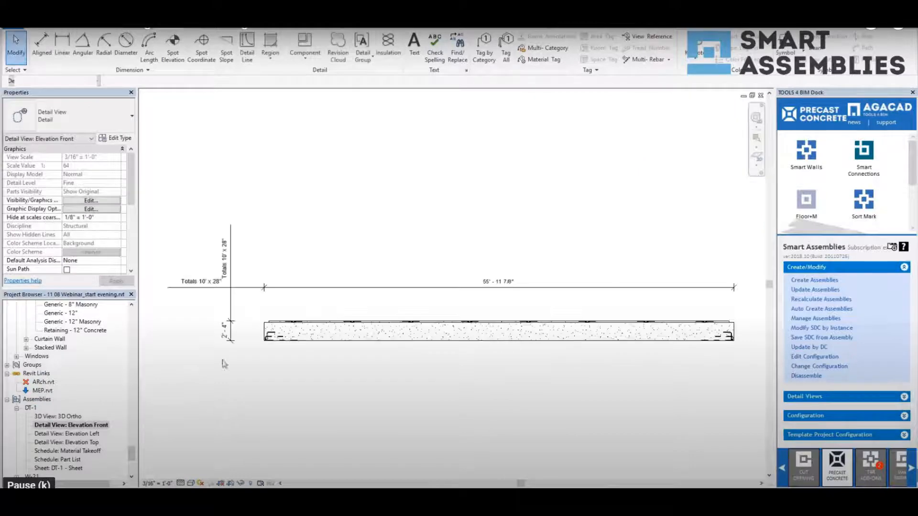
pyautogui.doubleClick(90, 434)
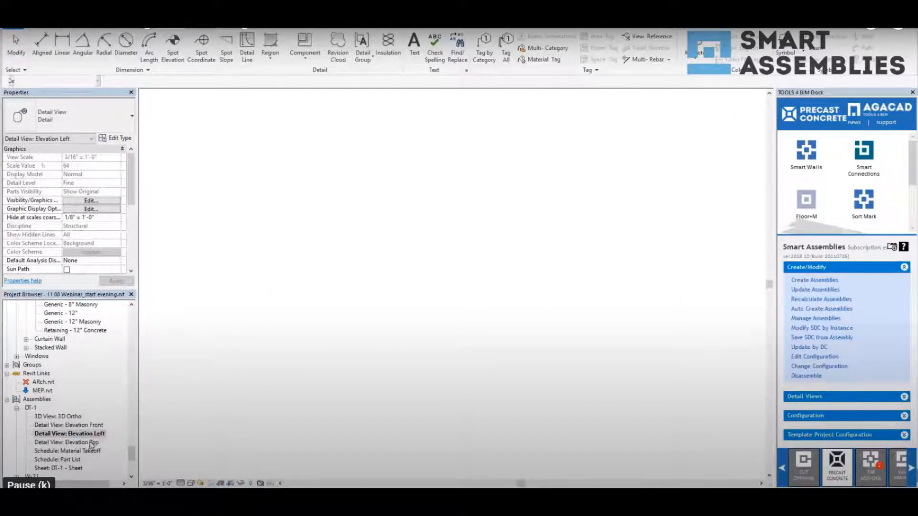
pyautogui.doubleClick(91, 443)
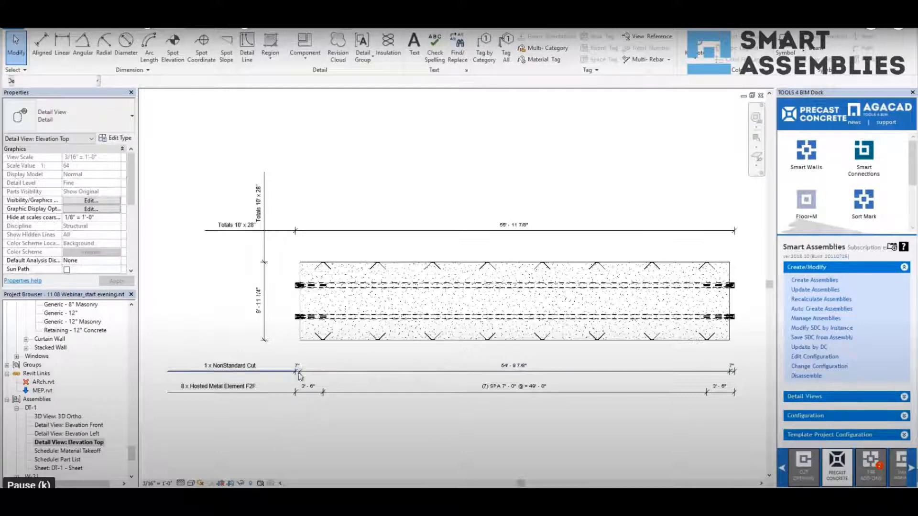
# Examine the NonStandard Cut and Hosted Metal Element F2F dimension lines with the equal-spacing formula in DT-1's top view.
pyautogui.click(313, 374)
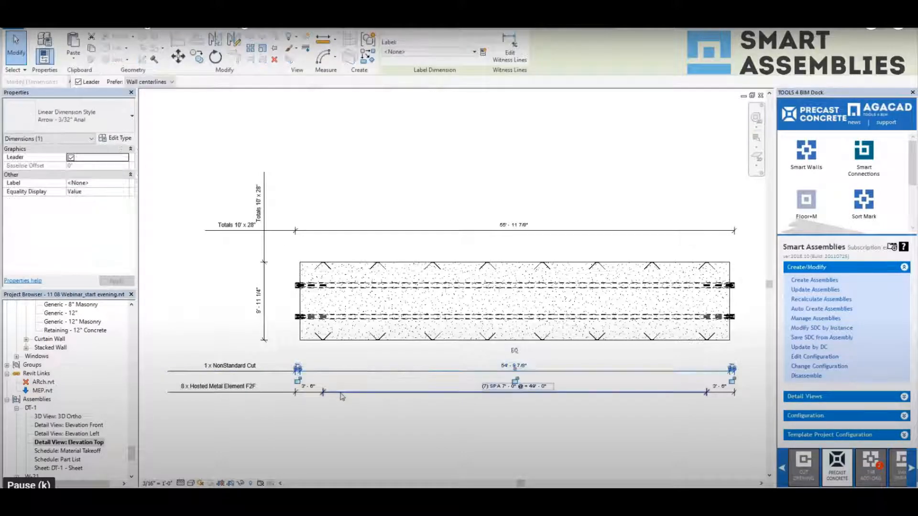
pyautogui.scroll(3, 516, 412)
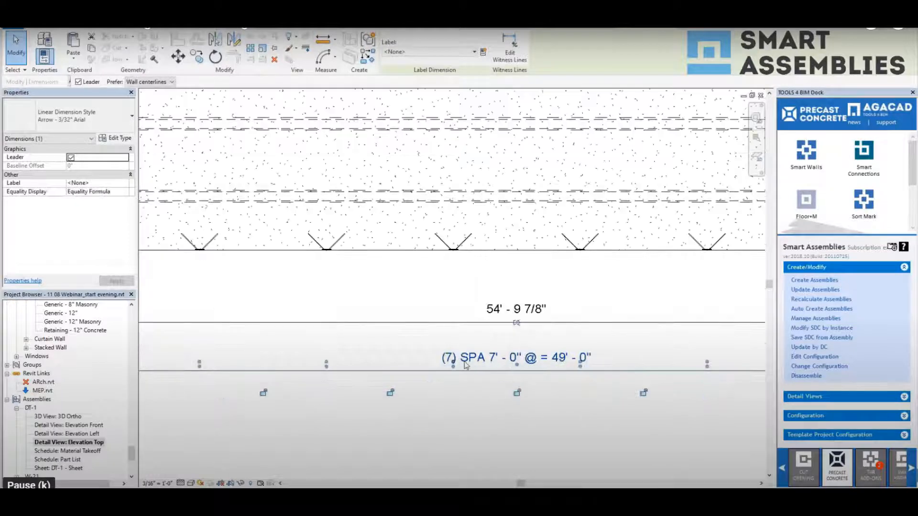
pyautogui.click(513, 364)
pyautogui.scroll(-2, 625, 348)
pyautogui.click(526, 397)
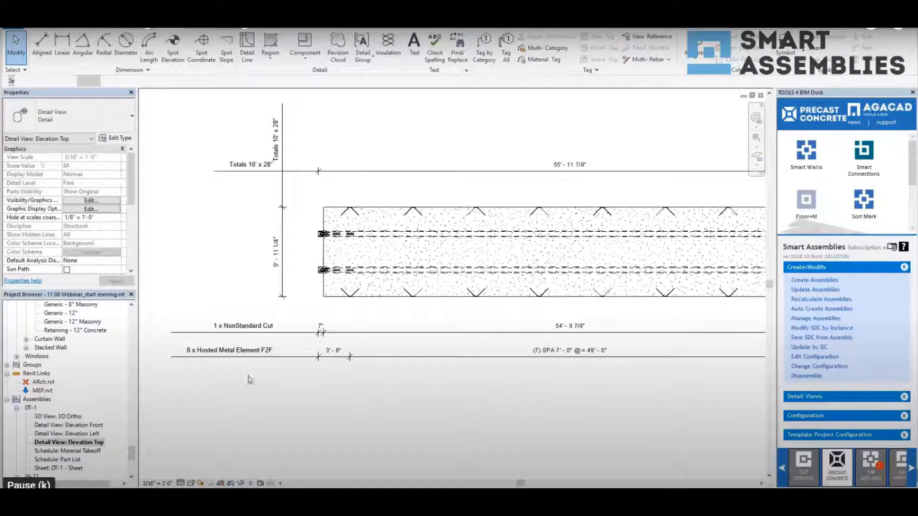
pyautogui.scroll(2, 213, 369)
pyautogui.scroll(-2, 237, 376)
pyautogui.click(512, 364)
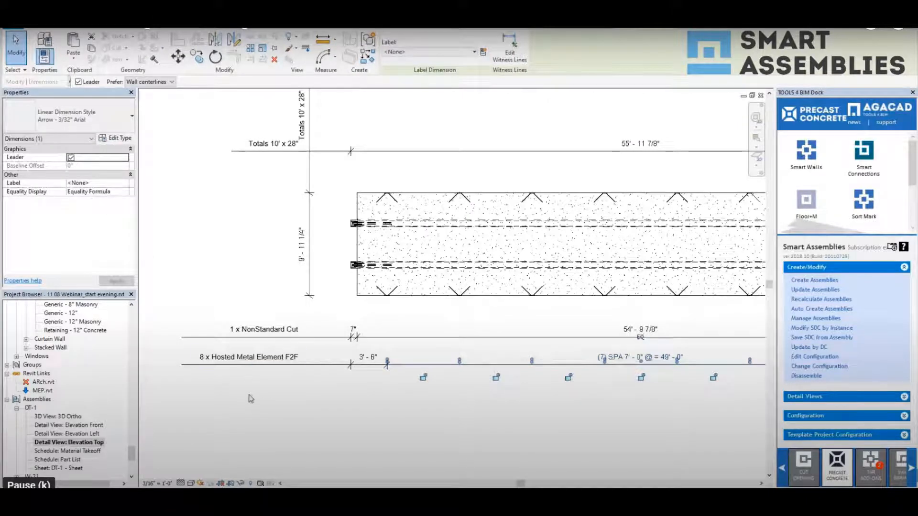
pyautogui.click(253, 403)
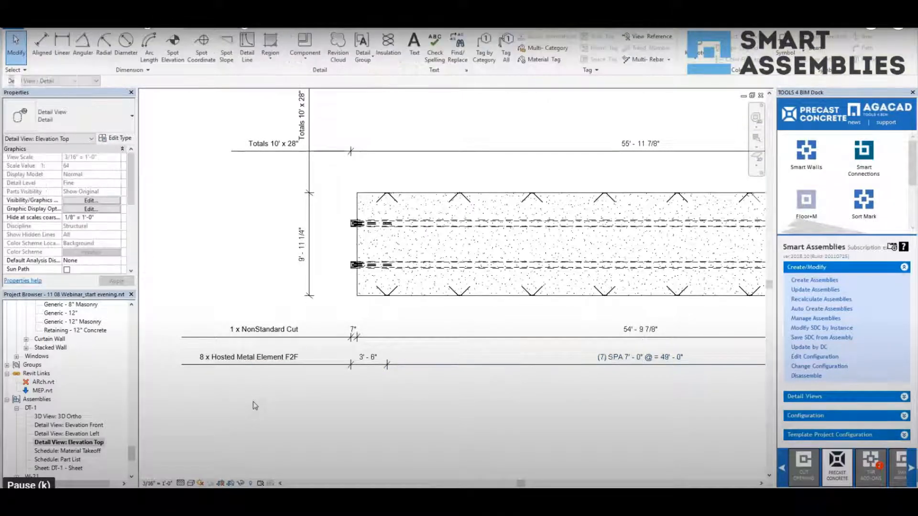
pyautogui.scroll(1, 226, 389)
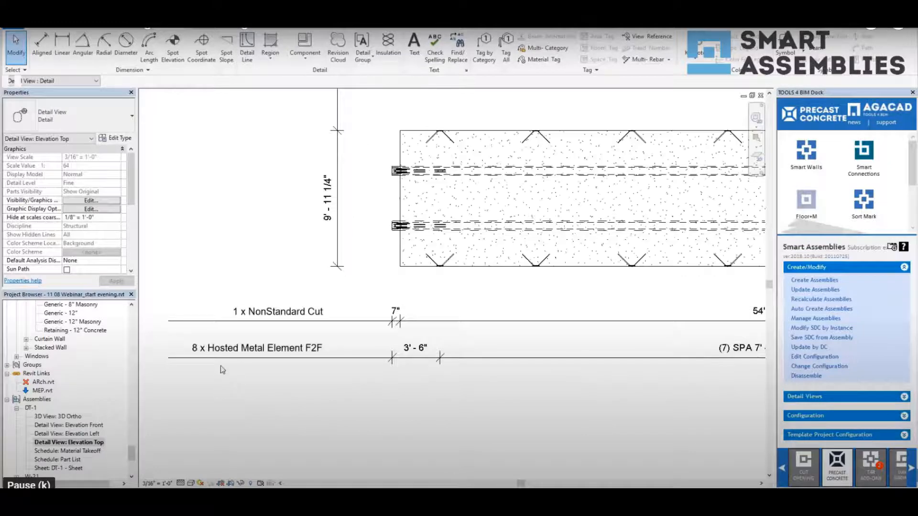
pyautogui.scroll(-1, 218, 354)
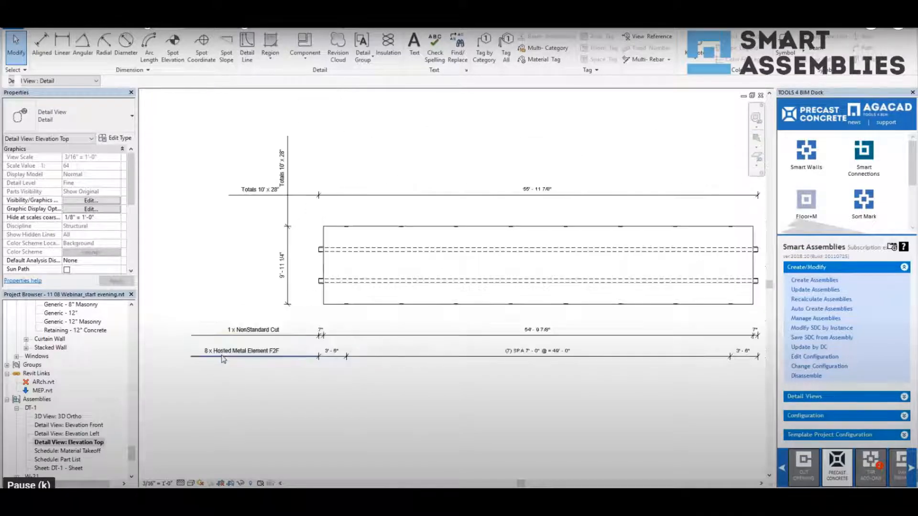
pyautogui.scroll(-1, 288, 262)
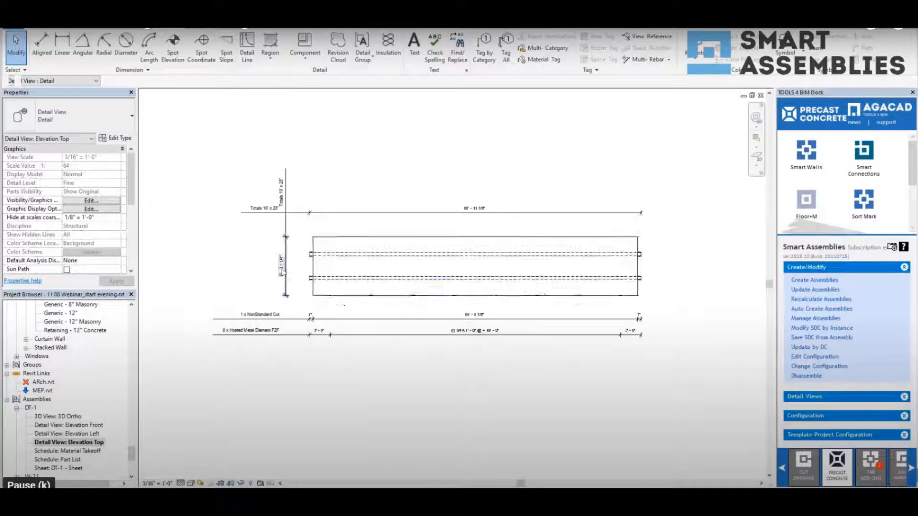
pyautogui.scroll(1, 532, 281)
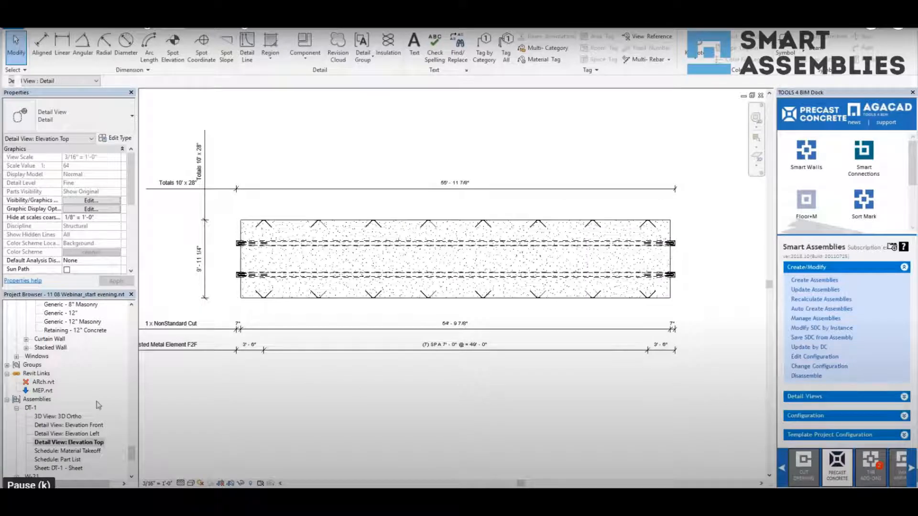
# Compare the DT-1 double tee's Elevation Front view with its Elevation Top view.
pyautogui.doubleClick(78, 426)
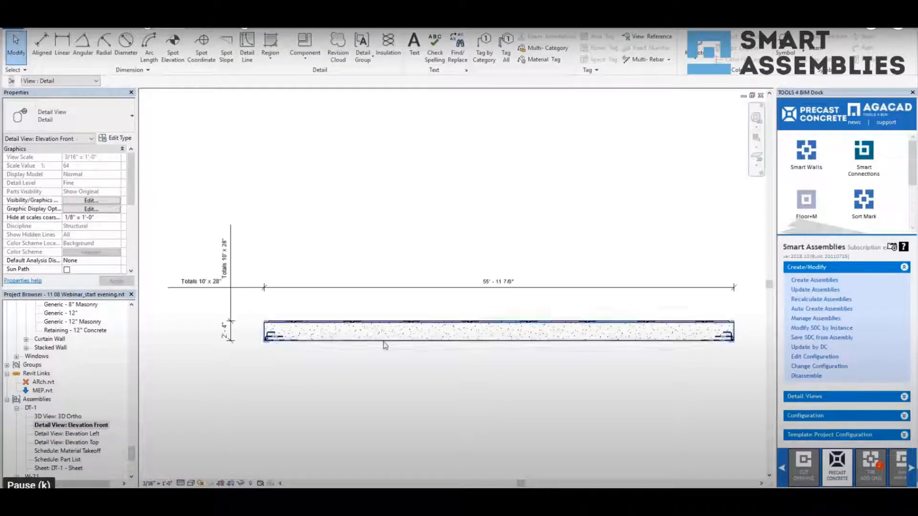
pyautogui.doubleClick(82, 442)
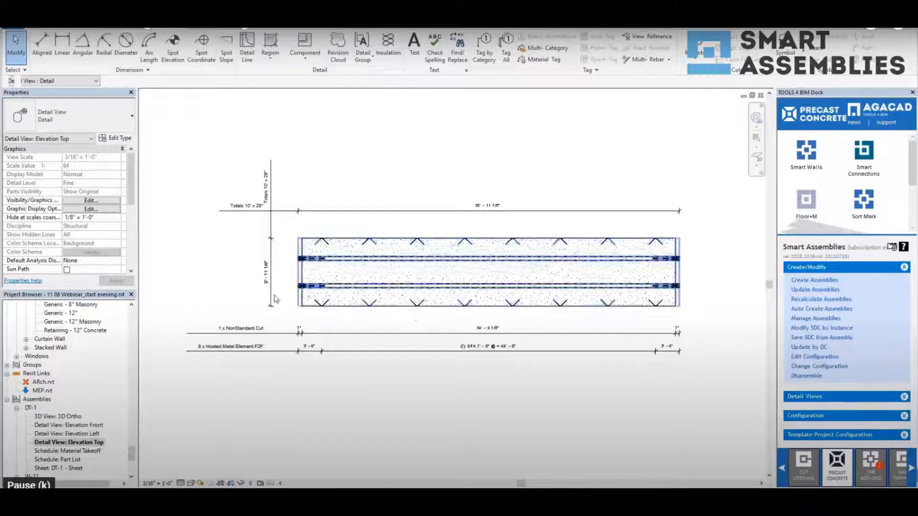
pyautogui.scroll(-2, 272, 294)
pyautogui.scroll(1, 615, 349)
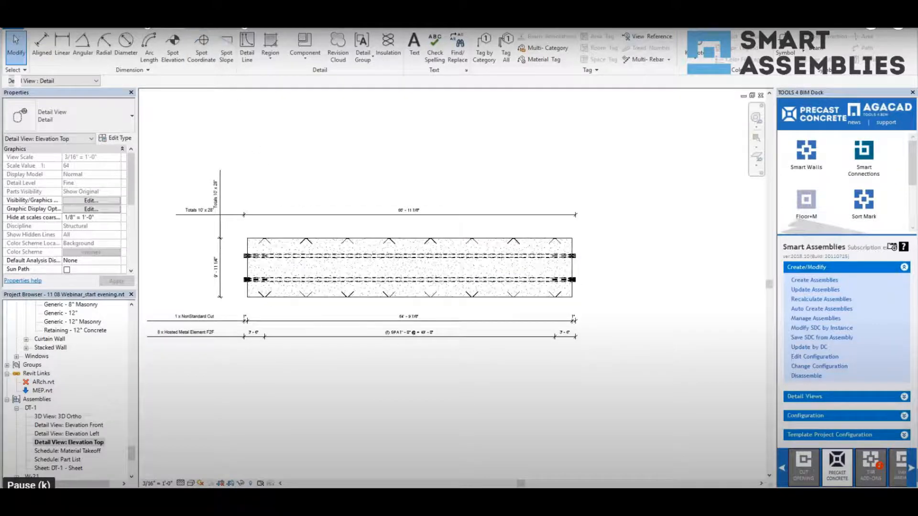
pyautogui.click(195, 17)
pyautogui.keyDown('shift'); pyautogui.moveTo(250, 352); pyautogui.dragTo(473, 394, button='middle'); pyautogui.keyUp('shift')
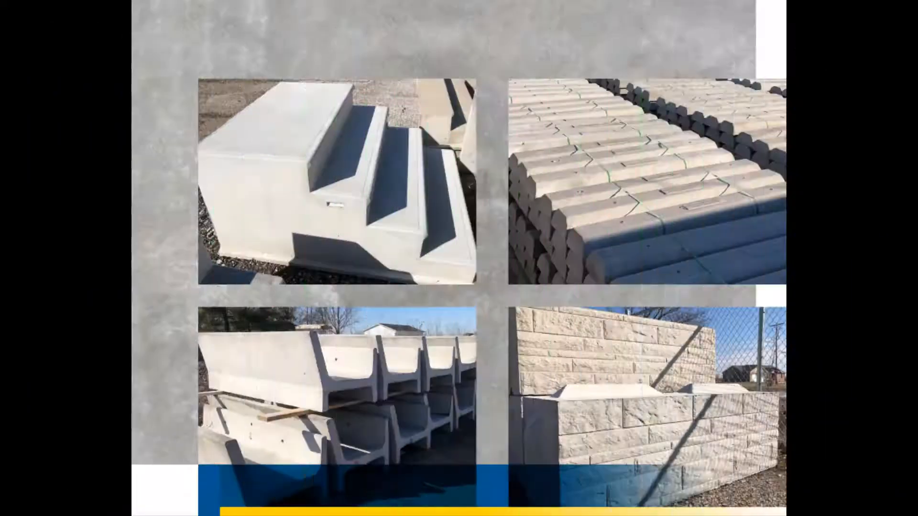